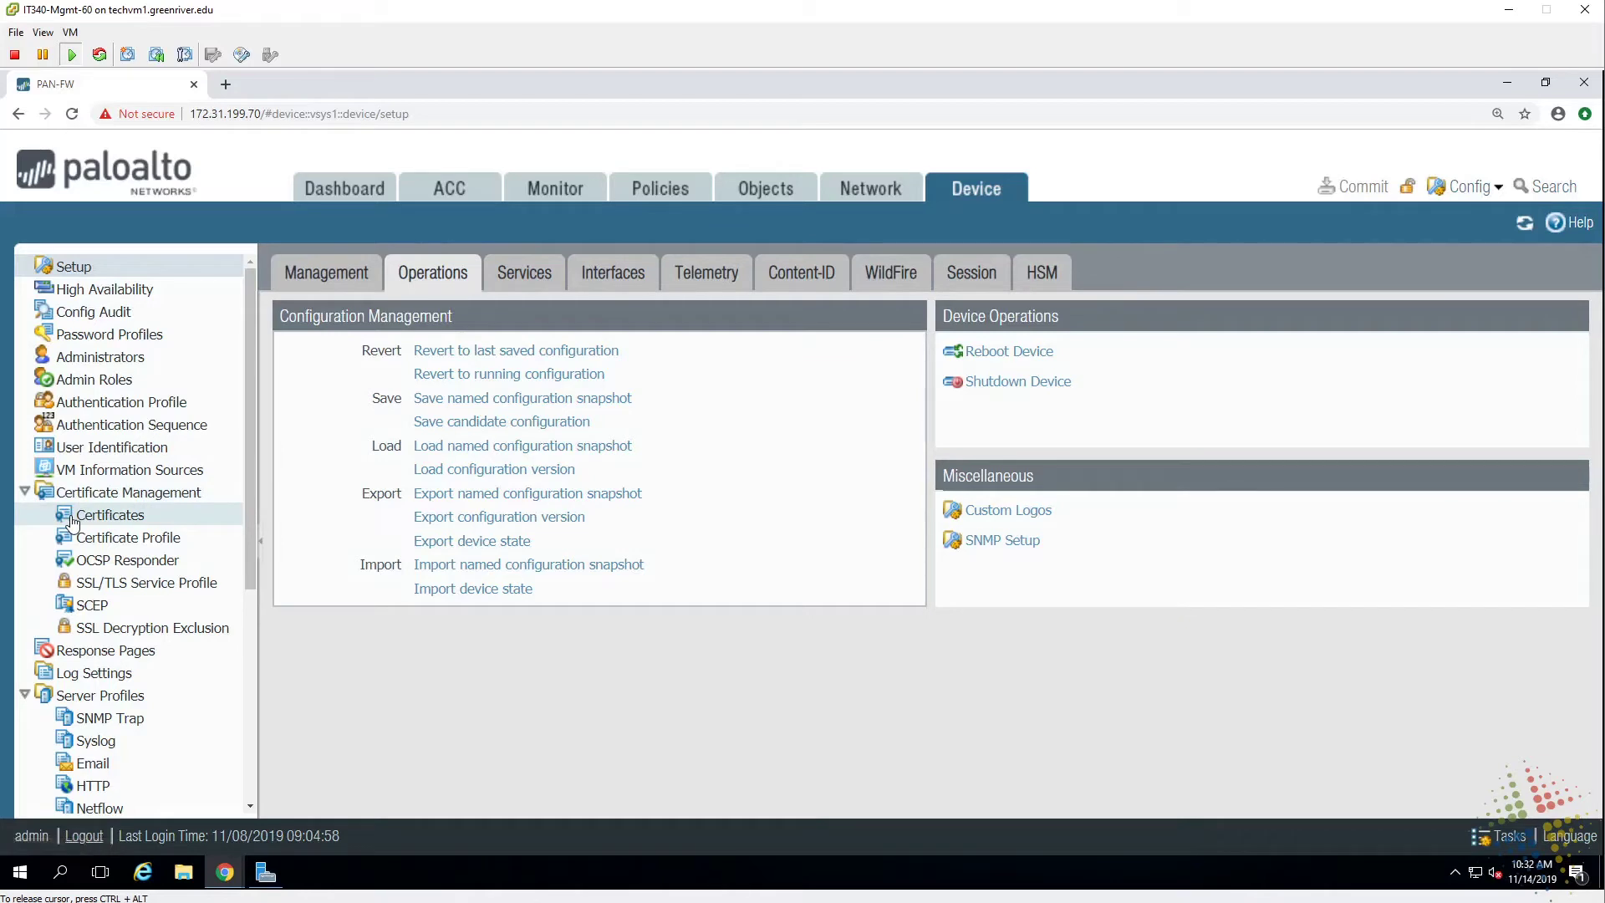
From Device > Certificates, open an empty Generate Certificate dialog with Local type and RSA 2048/sha256 defaults.
{"action": "left_click", "coordinate": [70, 522]}
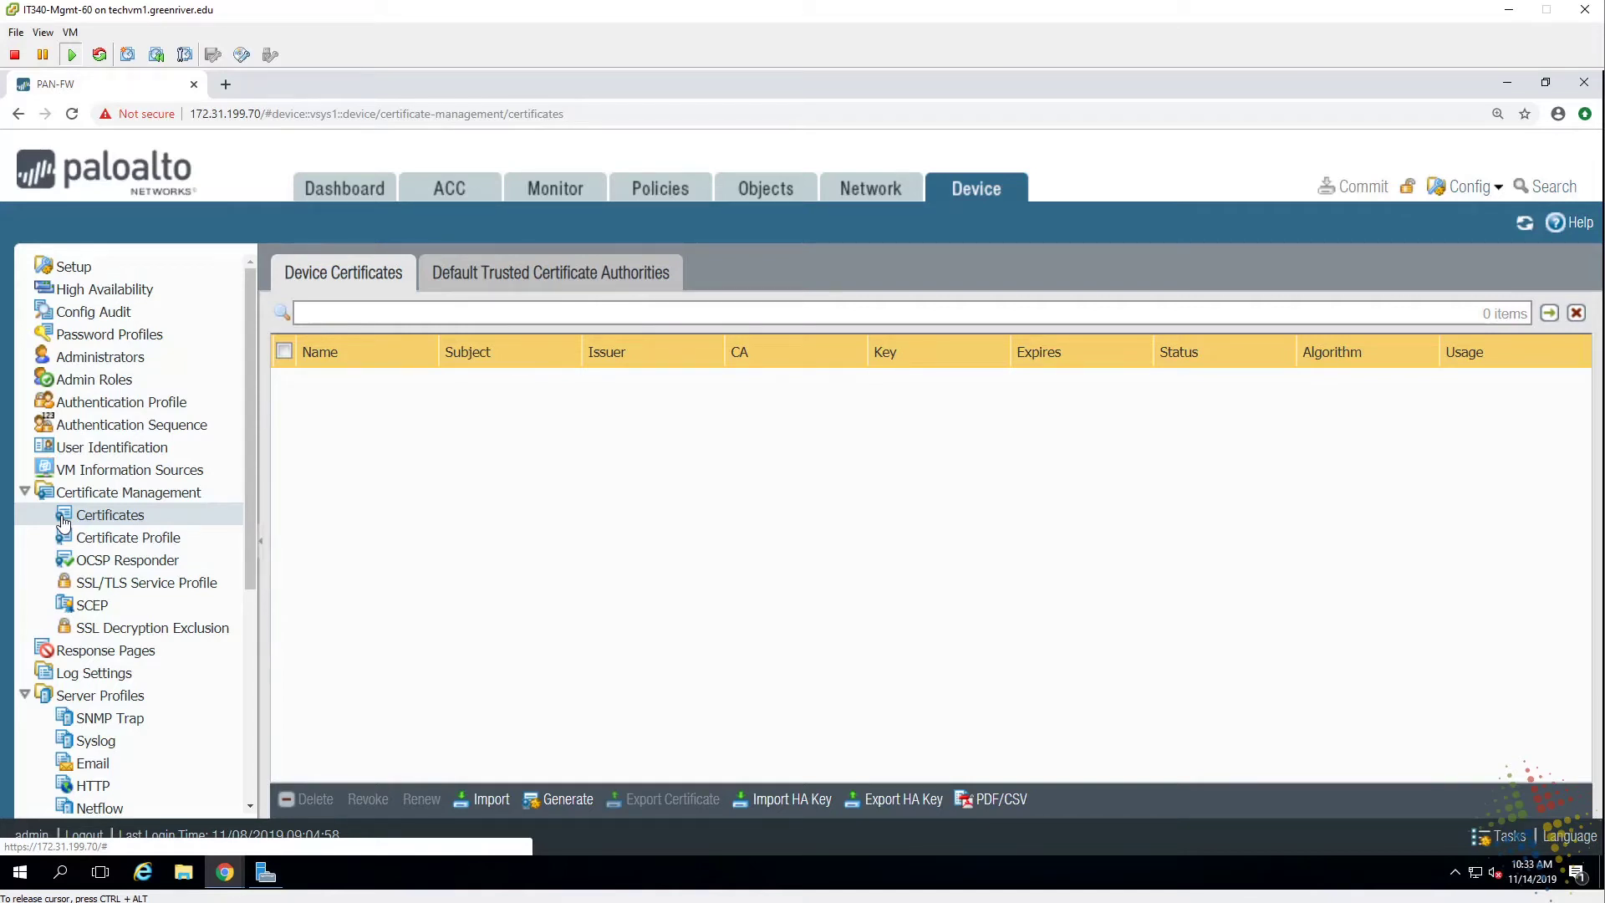
{"action": "left_click", "coordinate": [563, 801]}
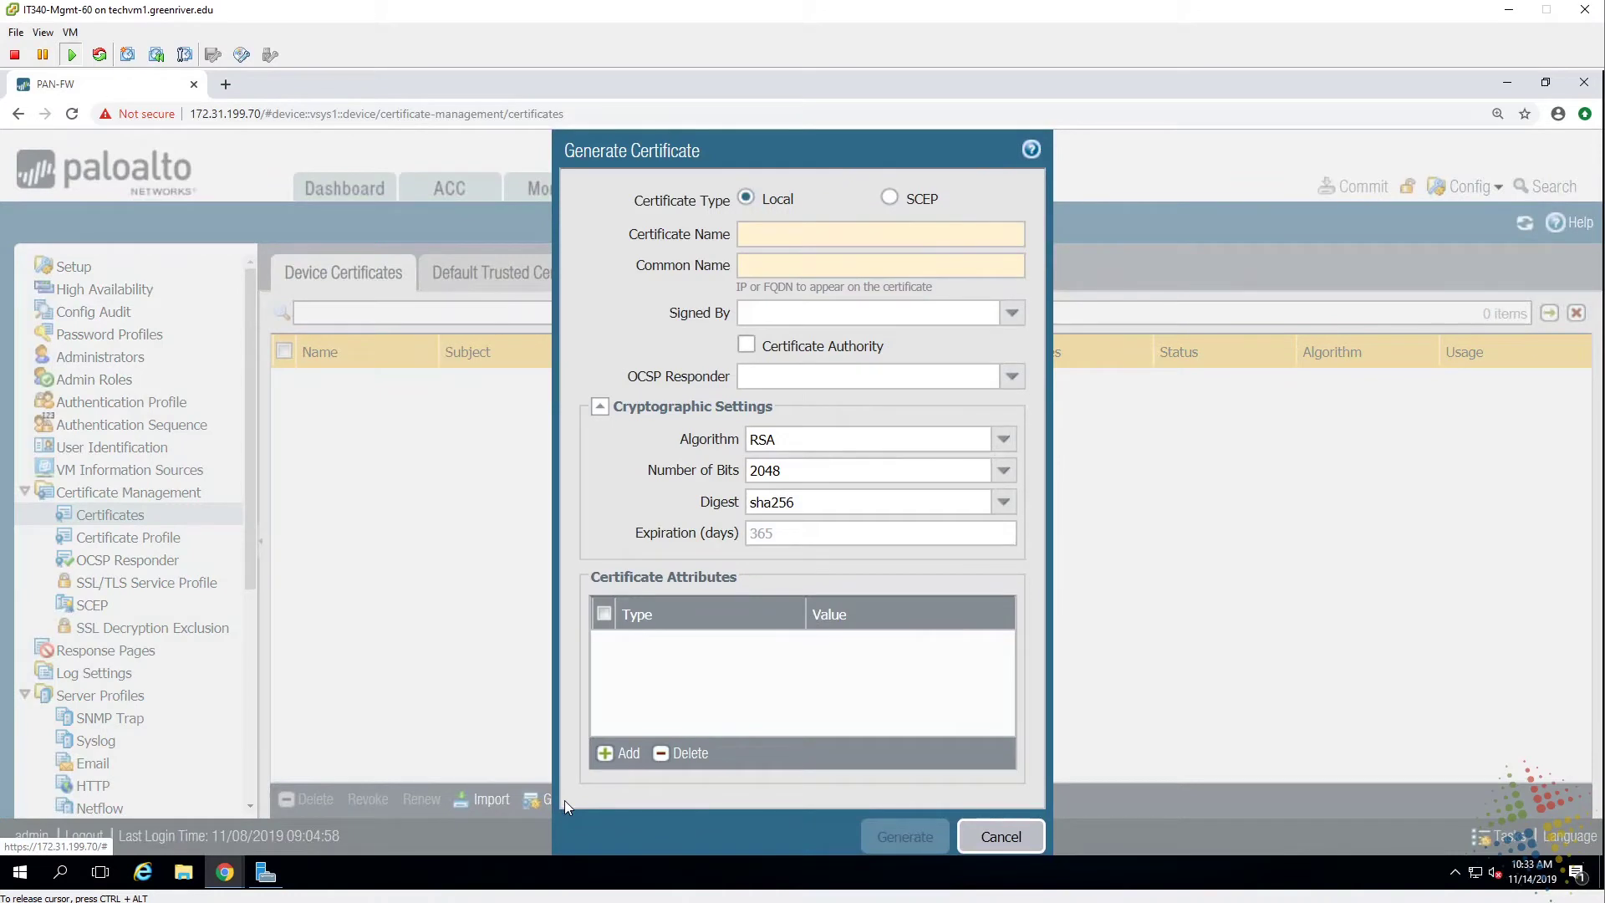
{"action": "key", "text": "Escape"}
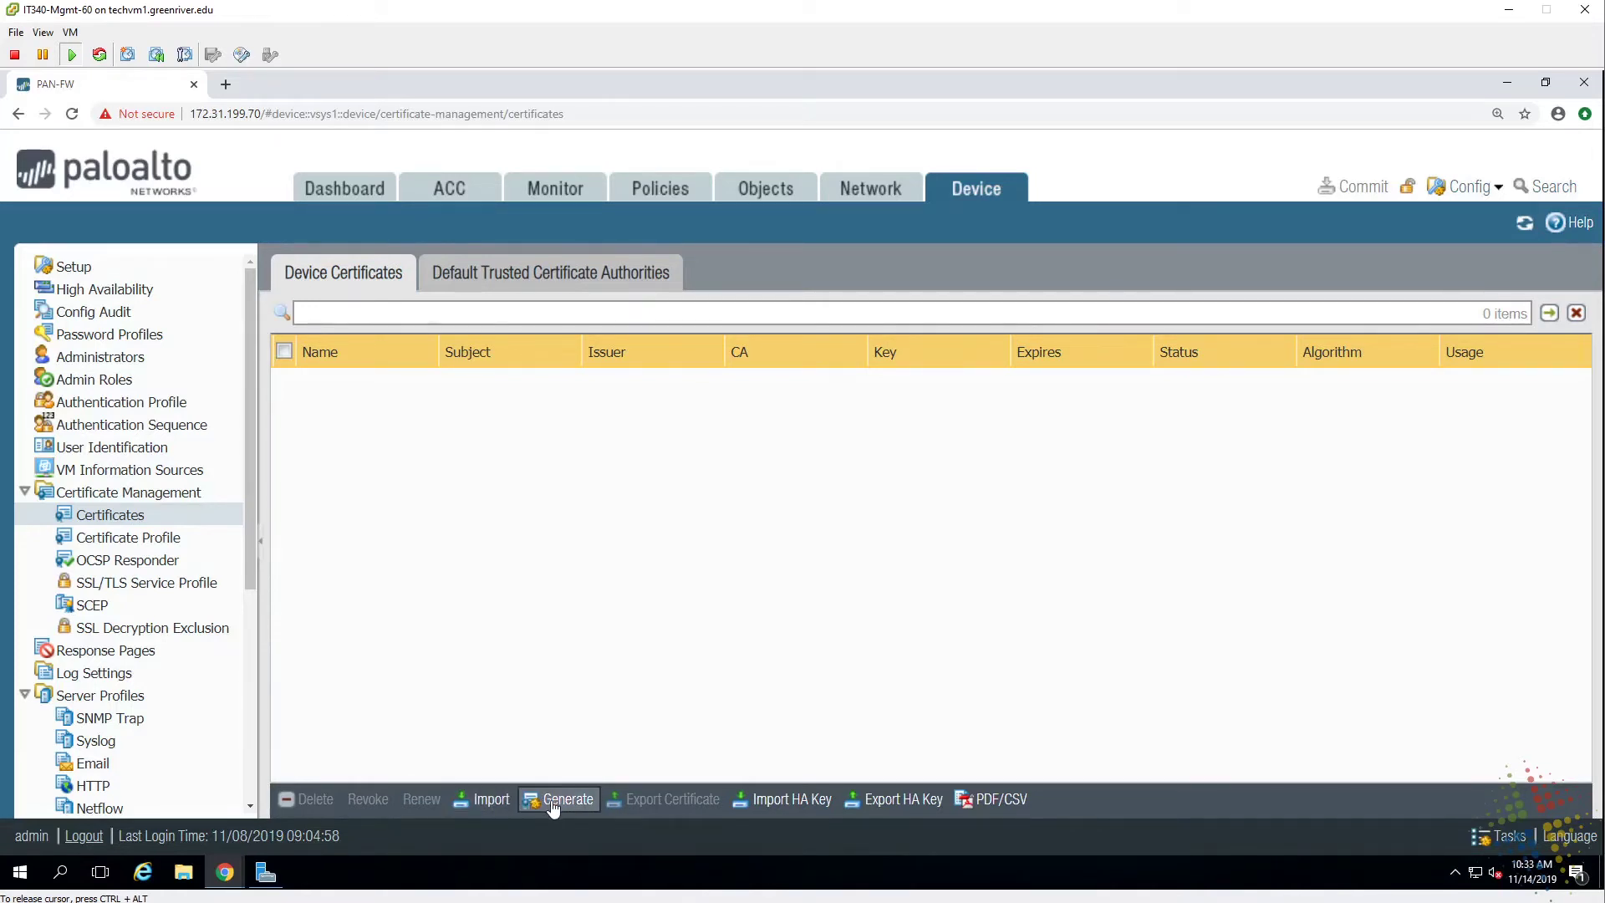
{"action": "left_click", "coordinate": [544, 801]}
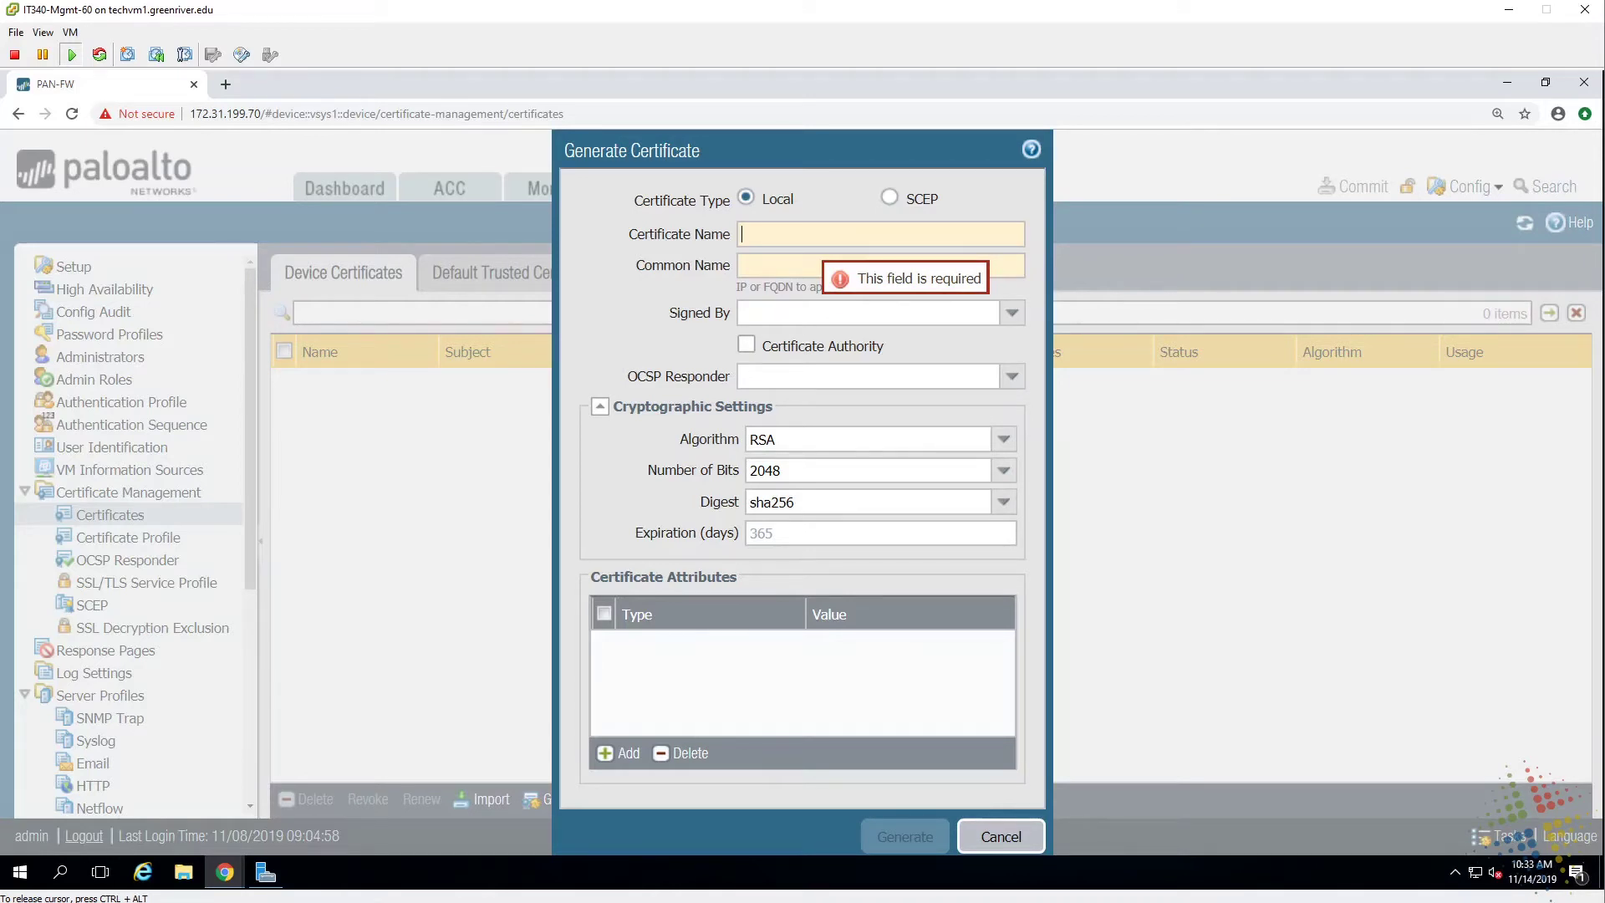
Enter Out-bound-certificate as the certificate name and PaloAlto-FW-Cert as the common name.
{"action": "type", "text": "Ou"}
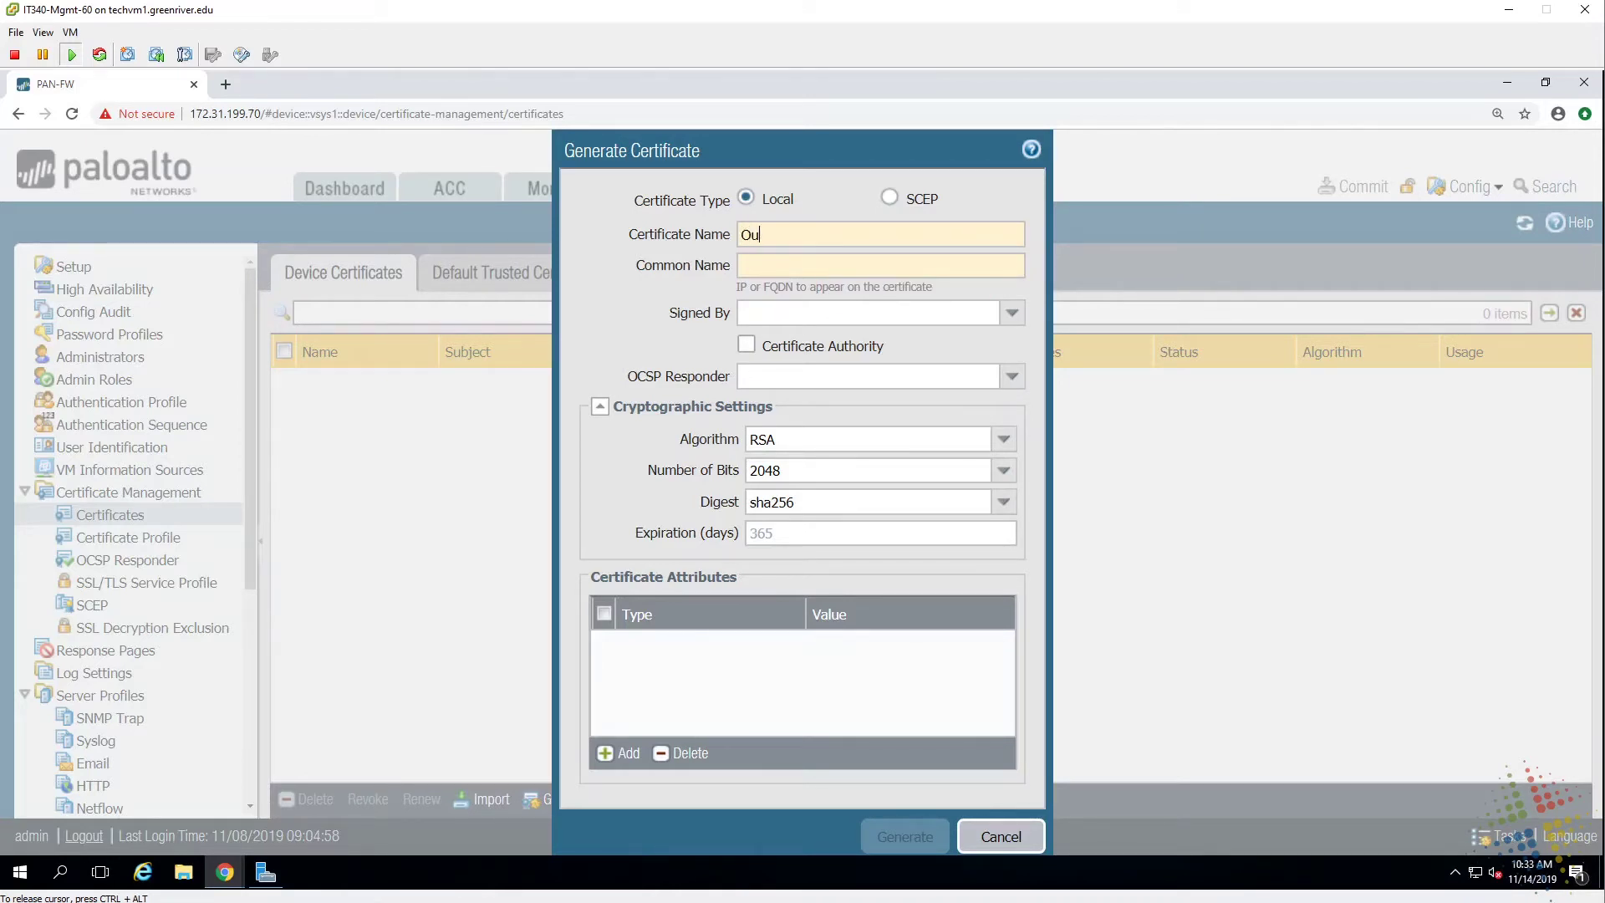
{"action": "type", "text": "t-bound-certificate"}
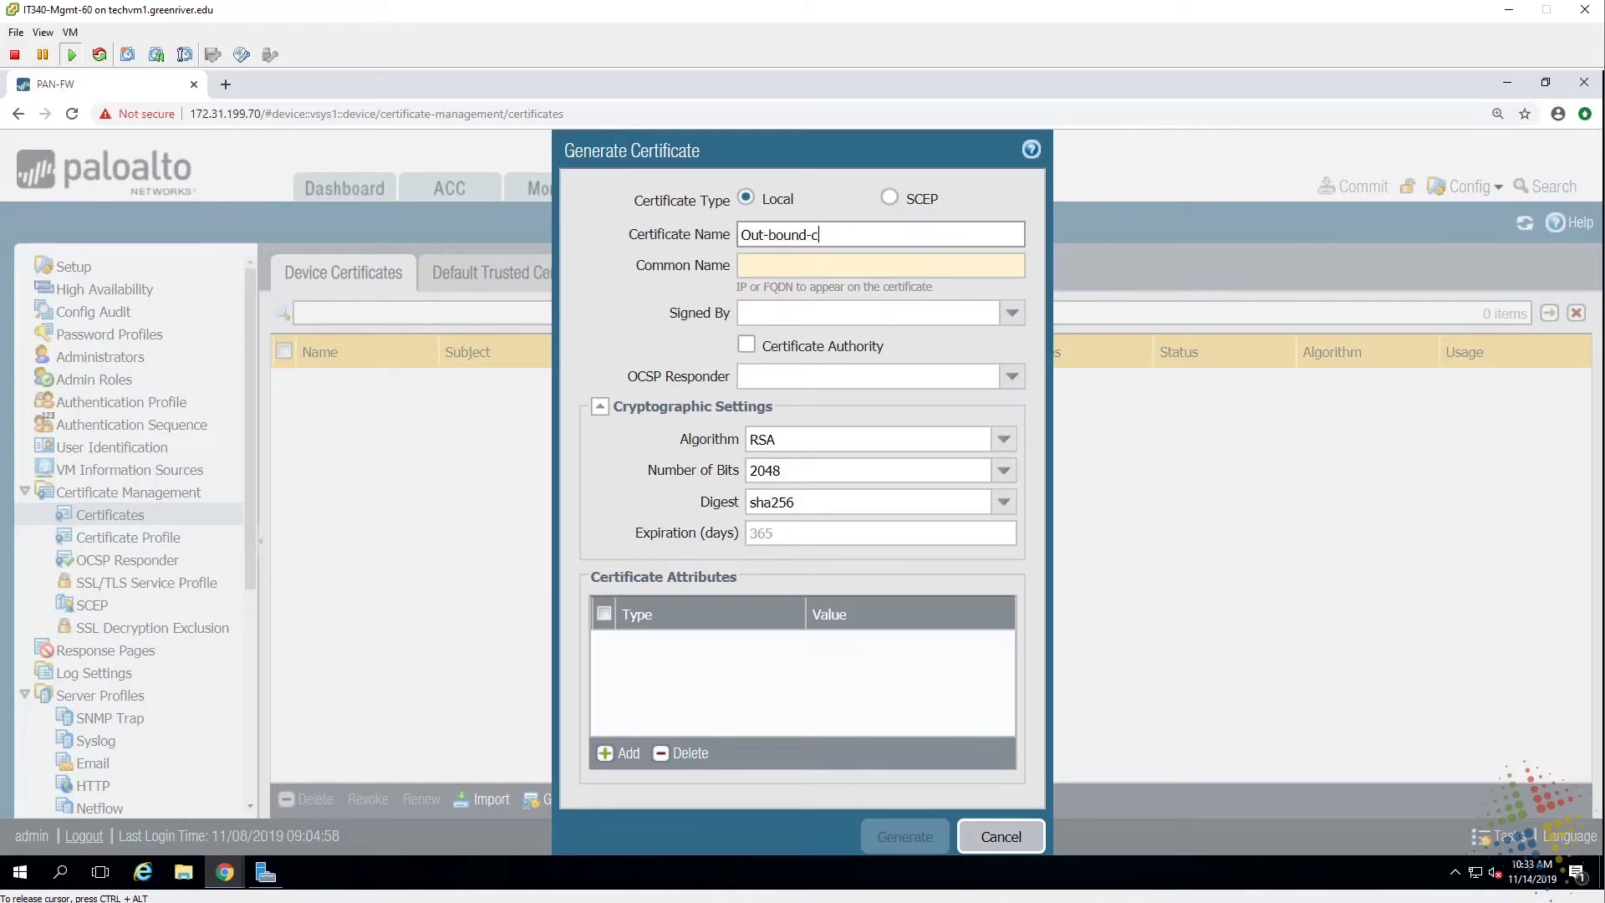
{"action": "left_click", "coordinate": [742, 265]}
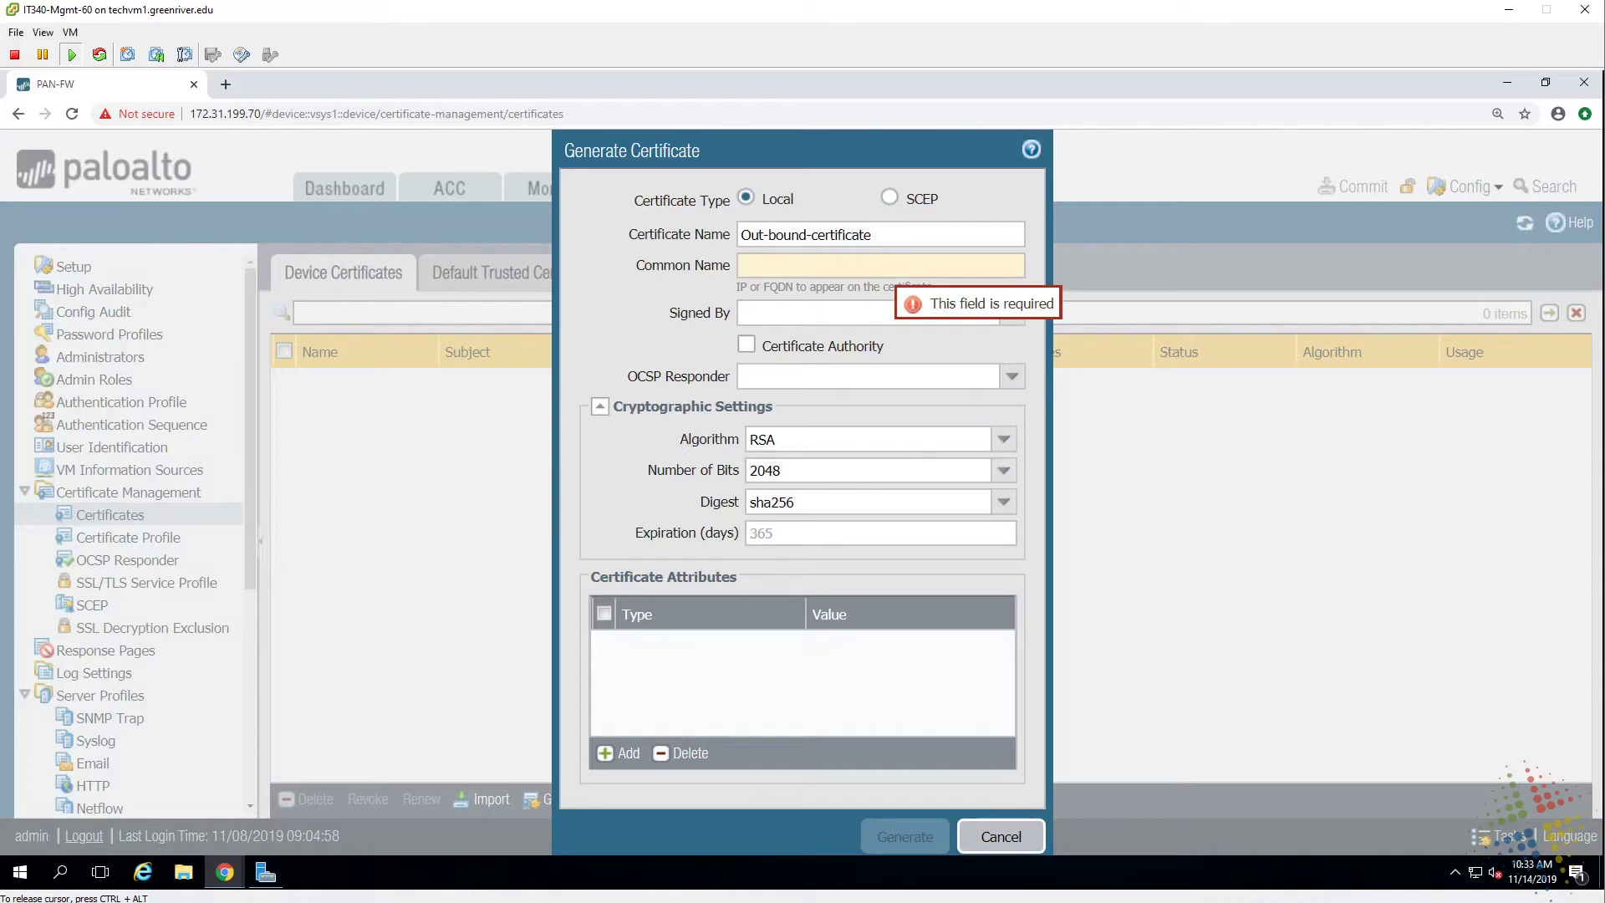
{"action": "type", "text": "Pal"}
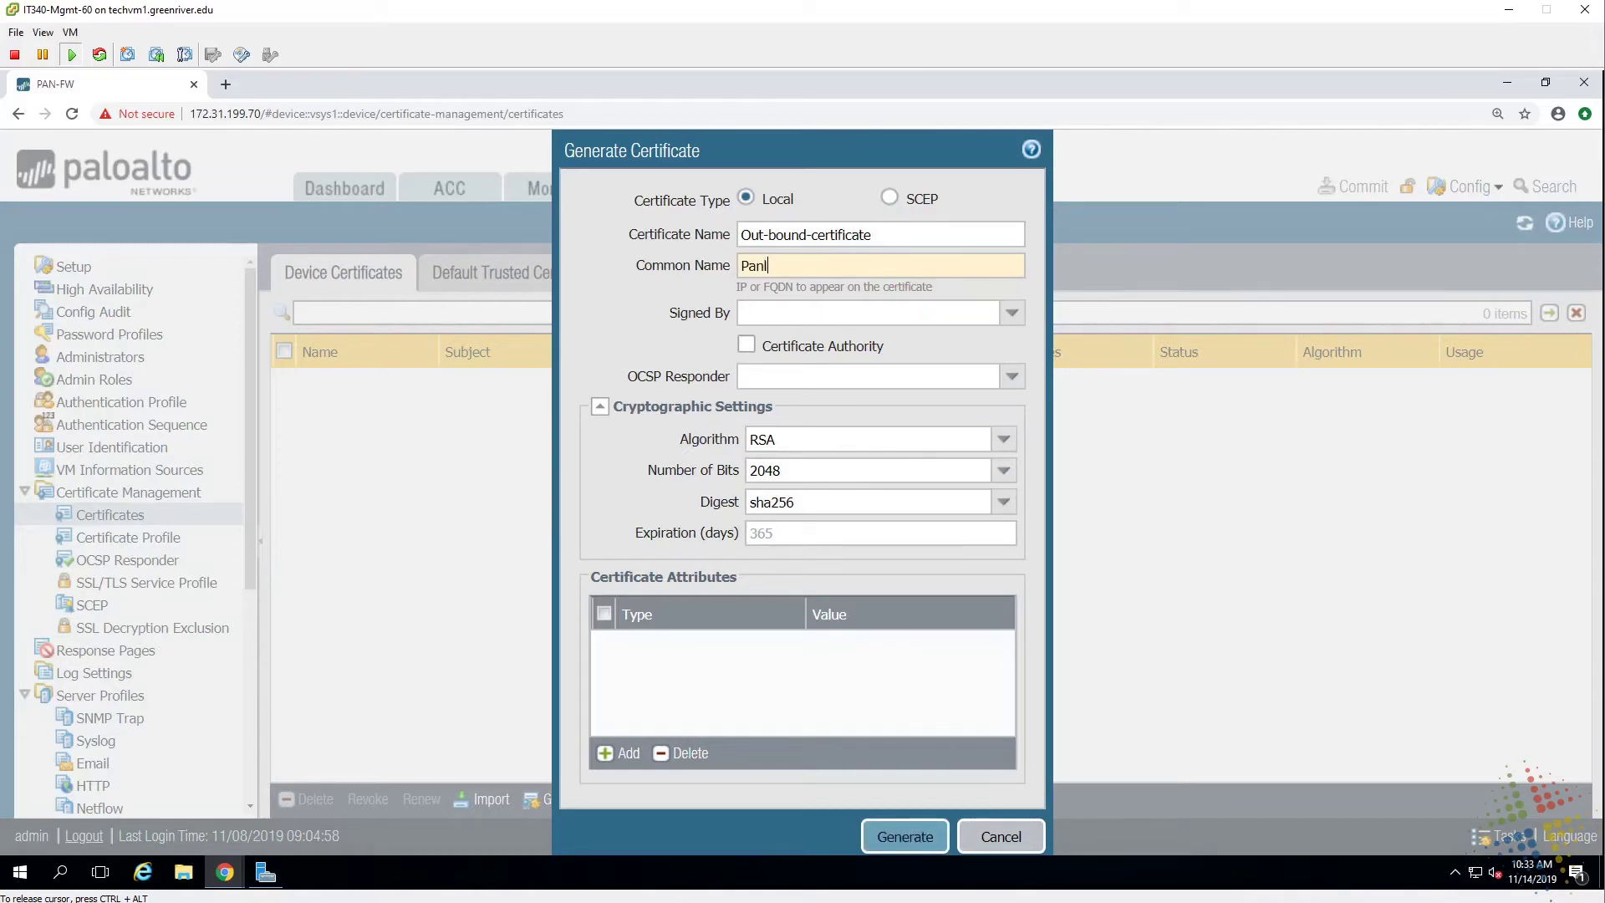
{"action": "type", "text": "o"}
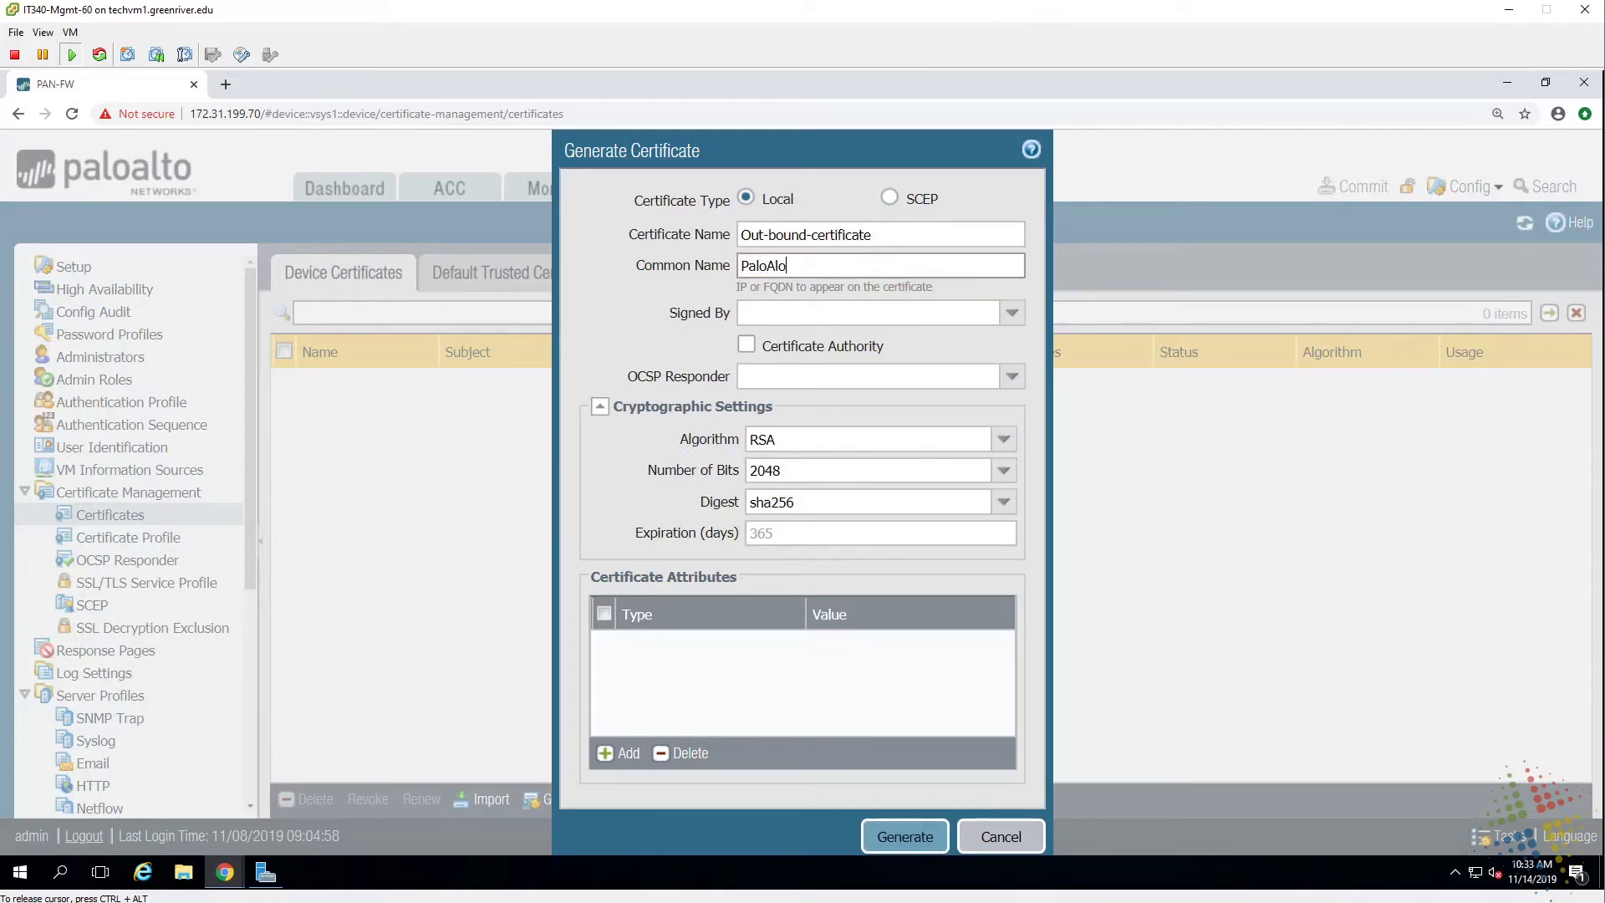
{"action": "key", "text": "BackSpace"}
{"action": "type", "text": "to-FW-Cert"}
Make it a Certificate Authority, keep RSA 2048-bit sha256, and add an attribute row.
{"action": "left_click", "coordinate": [746, 345]}
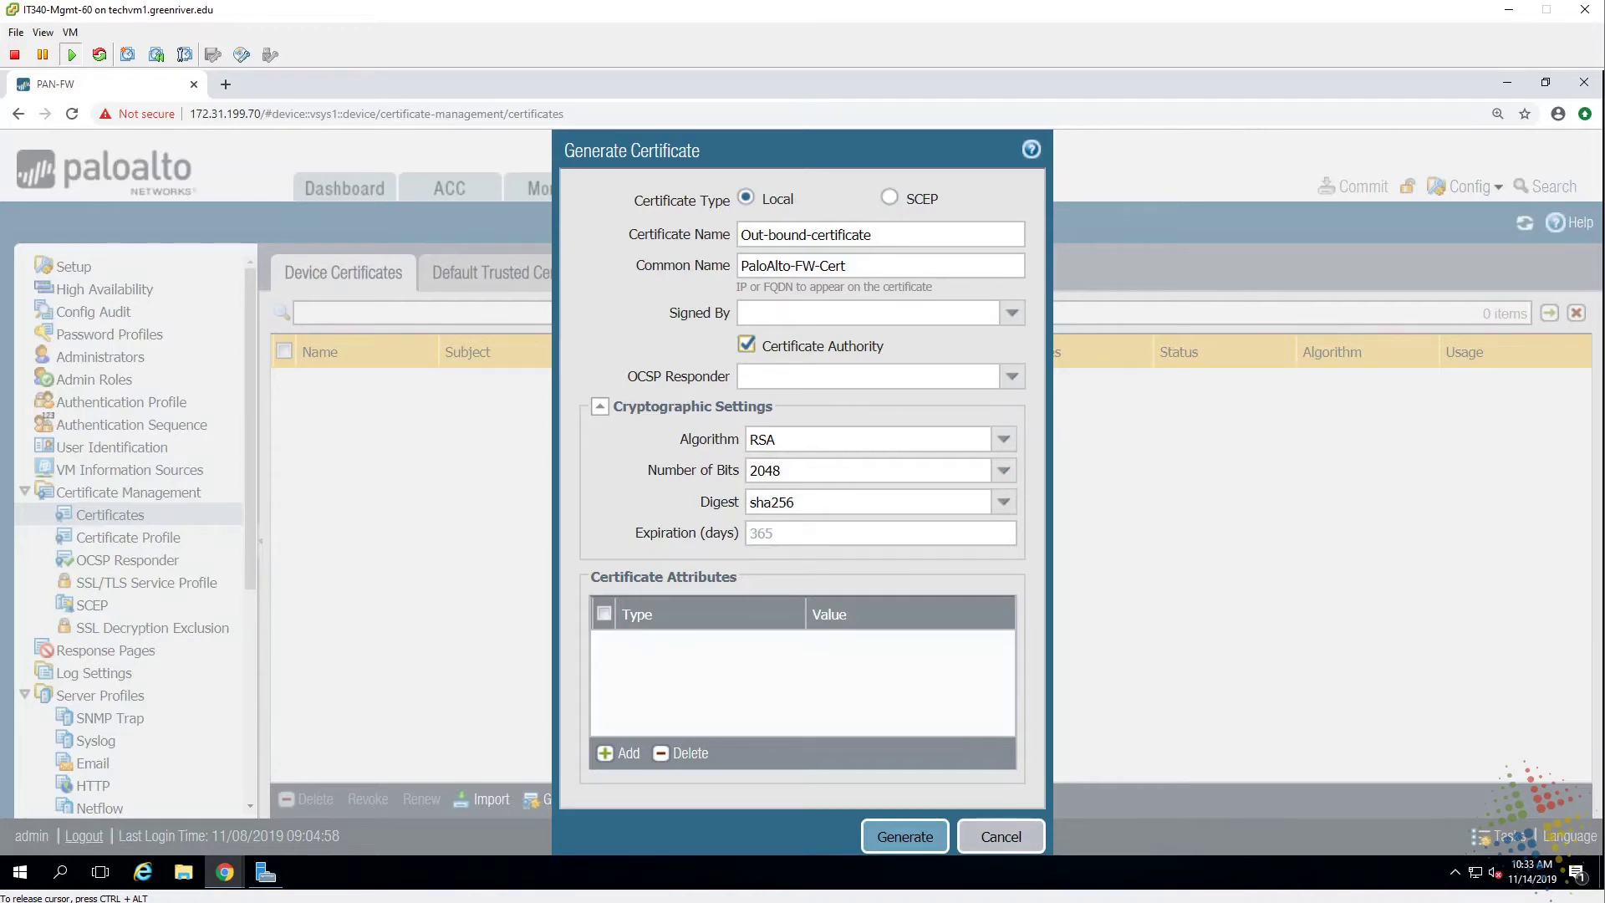
{"action": "left_click", "coordinate": [1002, 439]}
{"action": "left_click", "coordinate": [1003, 439]}
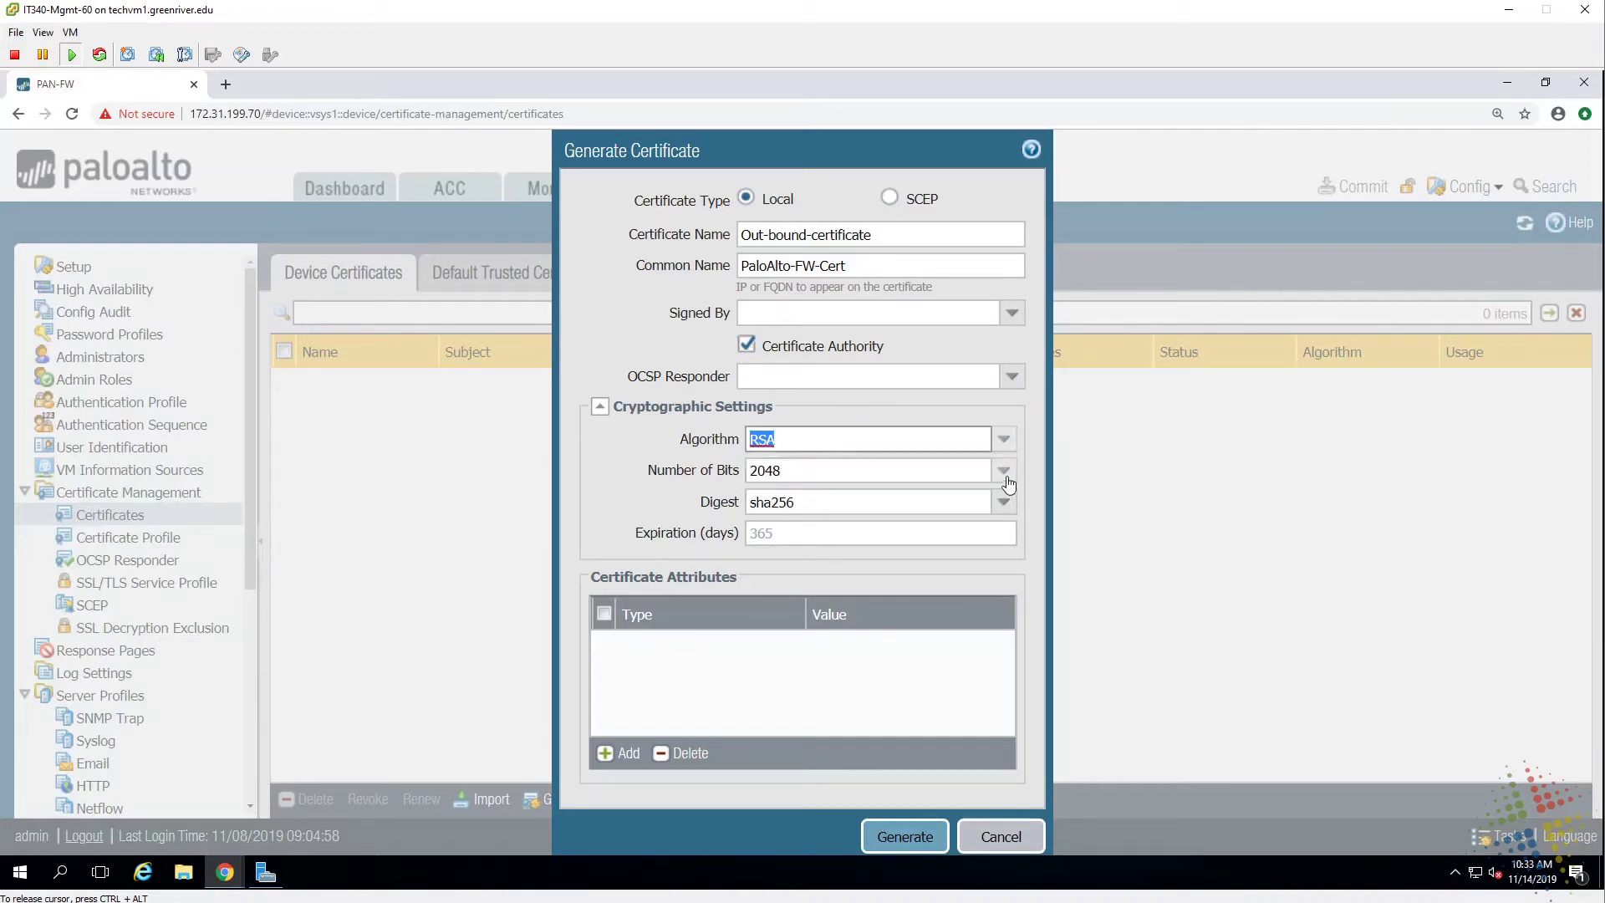
{"action": "left_click", "coordinate": [1005, 472]}
{"action": "left_click", "coordinate": [1006, 476]}
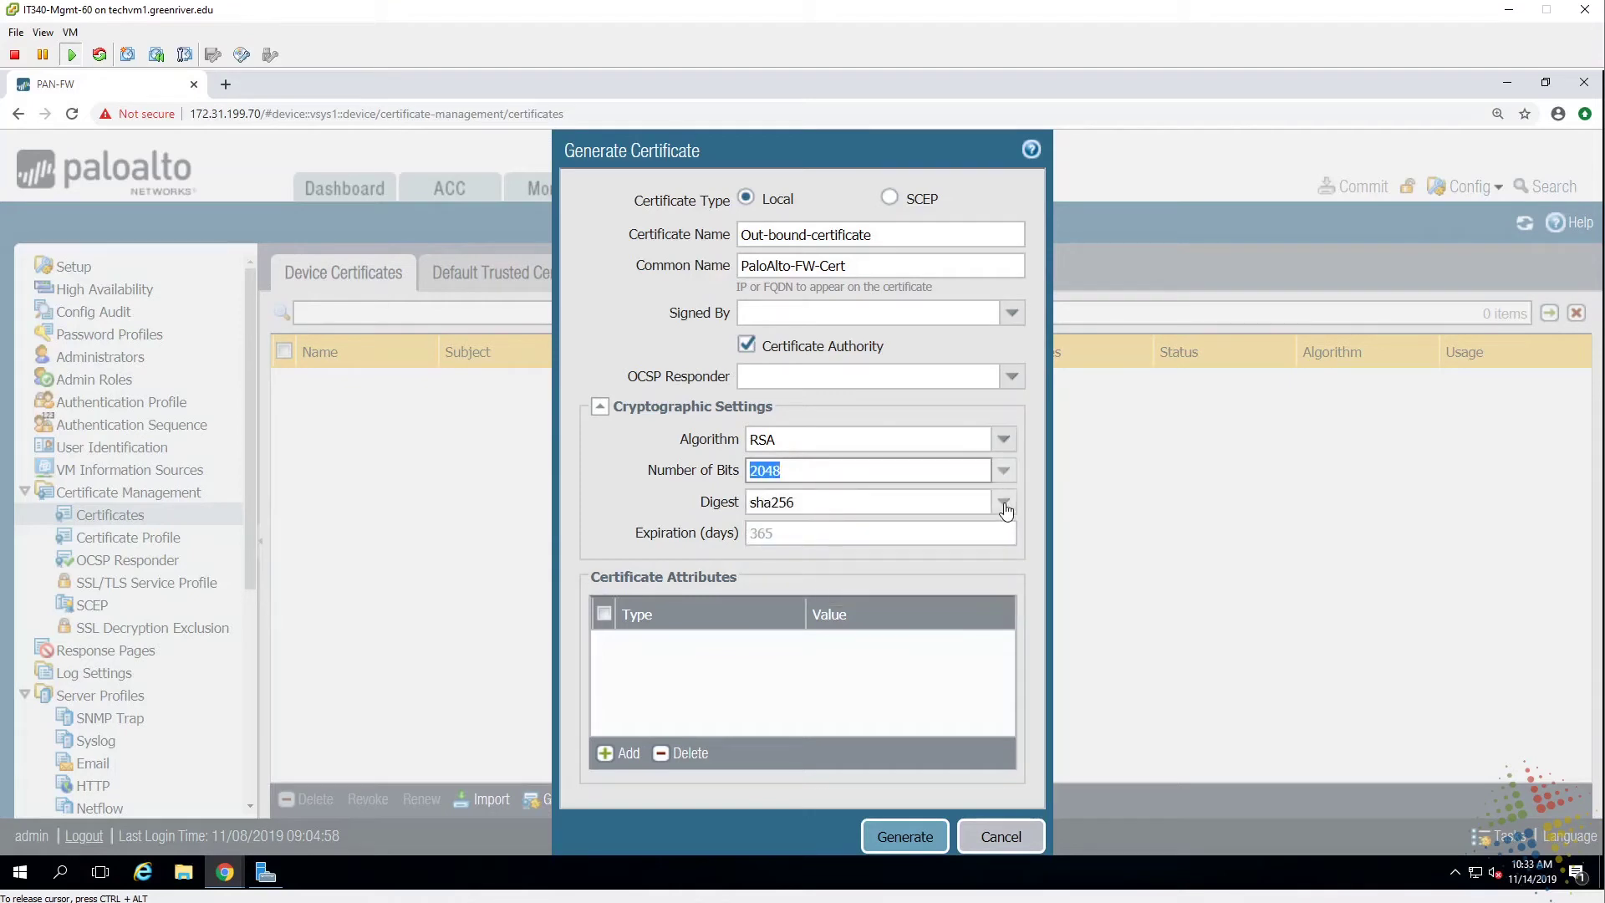
{"action": "left_click", "coordinate": [1004, 504]}
{"action": "left_click", "coordinate": [1006, 507]}
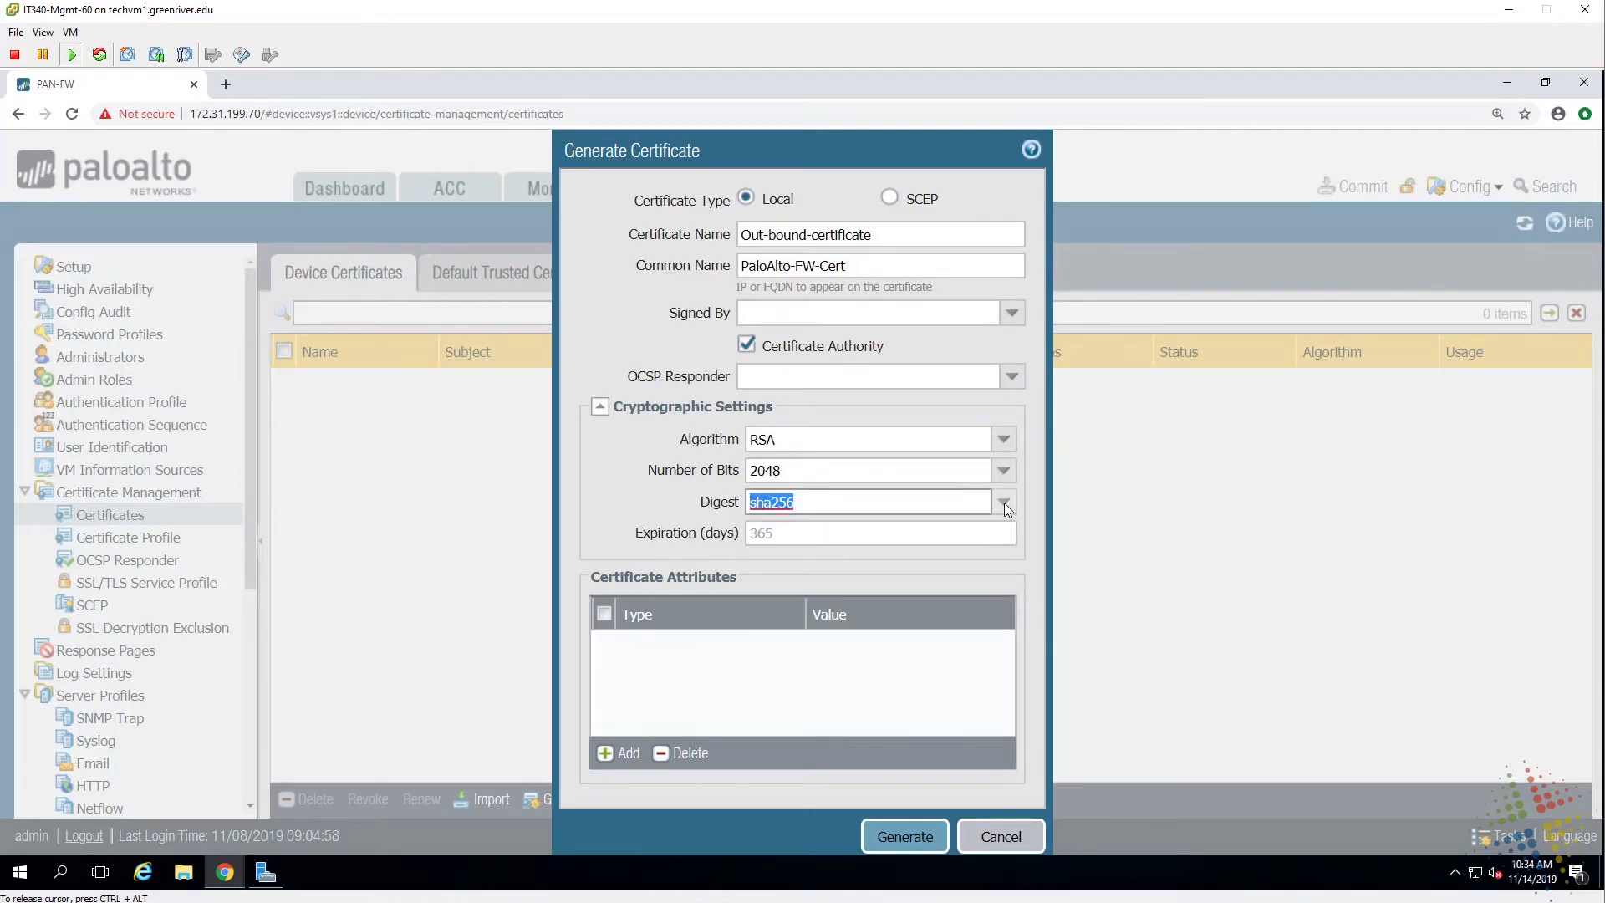
{"action": "left_click", "coordinate": [622, 755]}
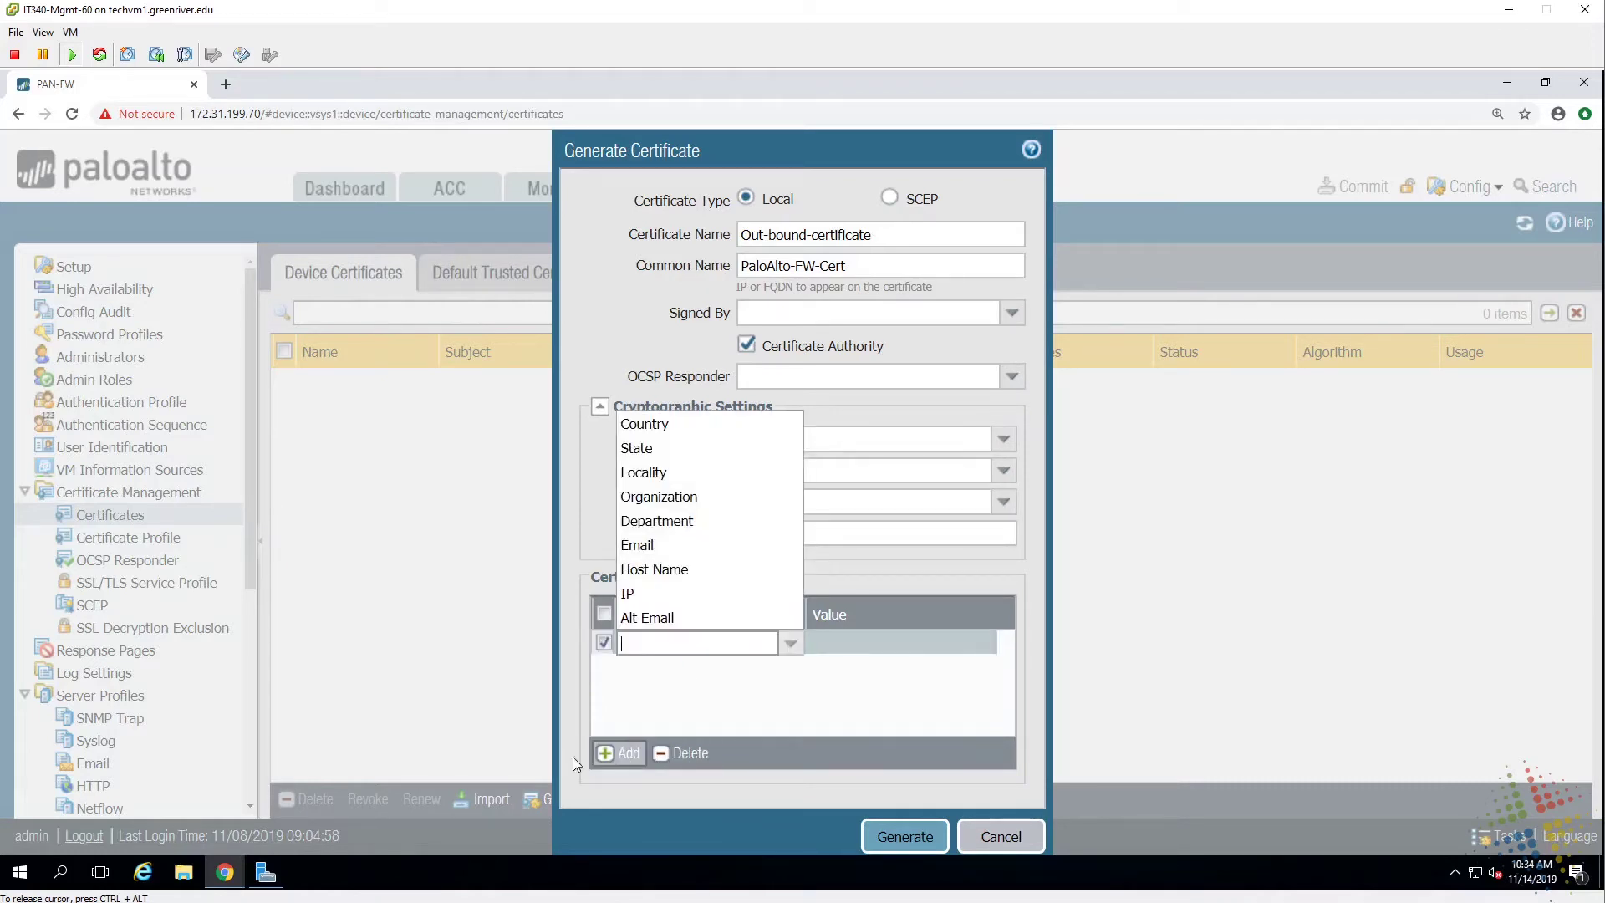
Add certificate attributes Country = US and State = WA.
{"action": "left_click", "coordinate": [644, 424]}
{"action": "left_click", "coordinate": [839, 638]}
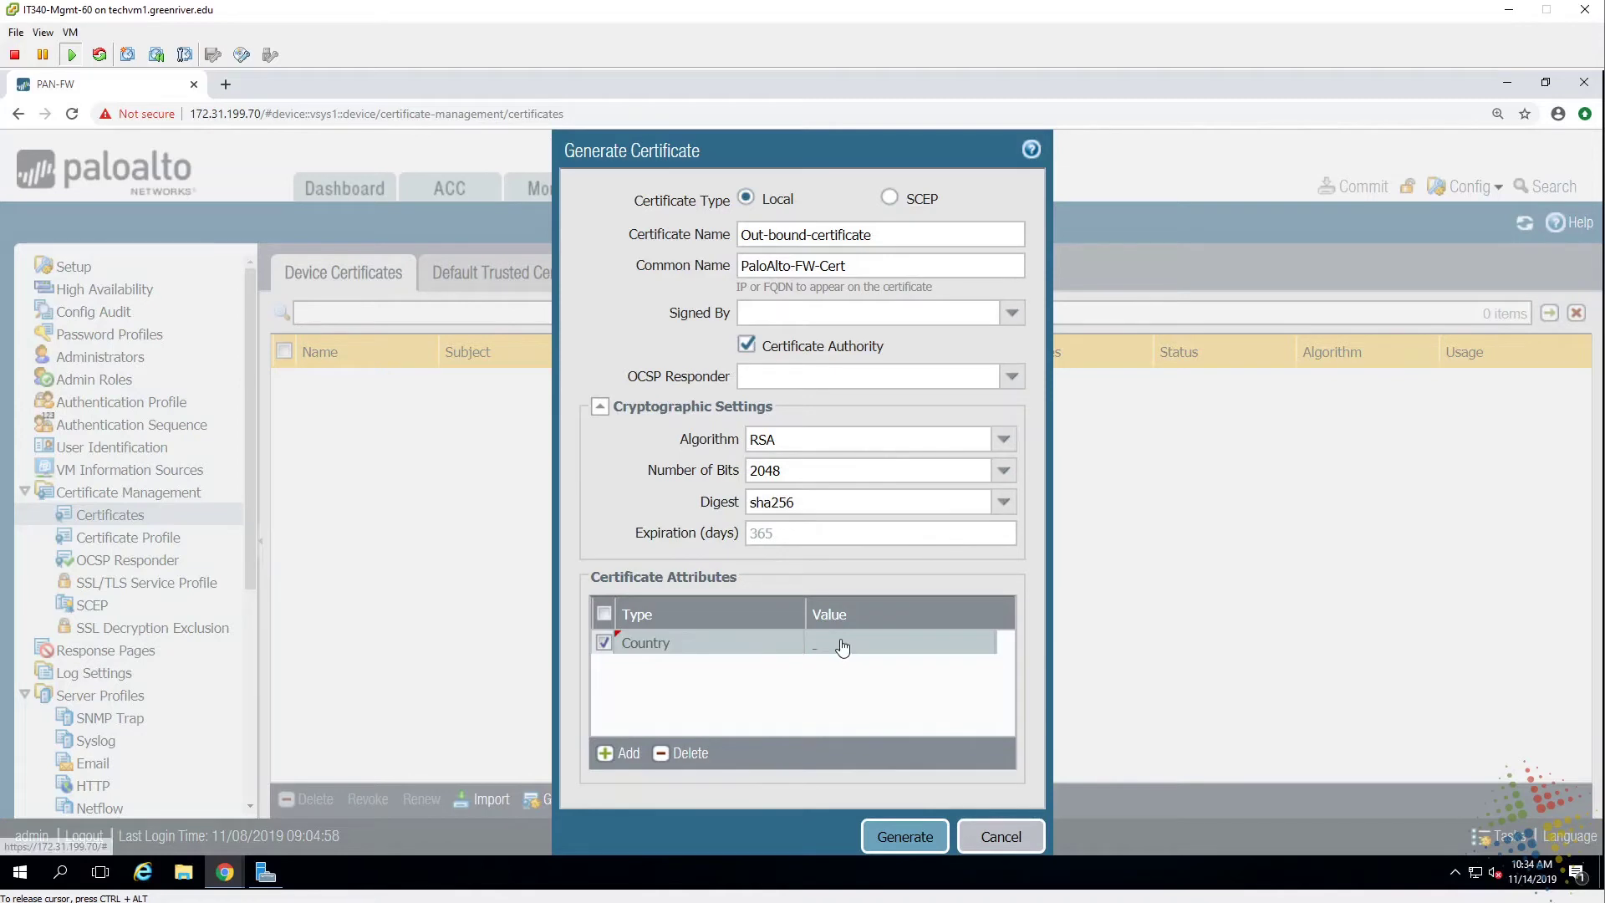
{"action": "type", "text": "w"}
{"action": "key", "text": "BackSpace"}
{"action": "type", "text": "us"}
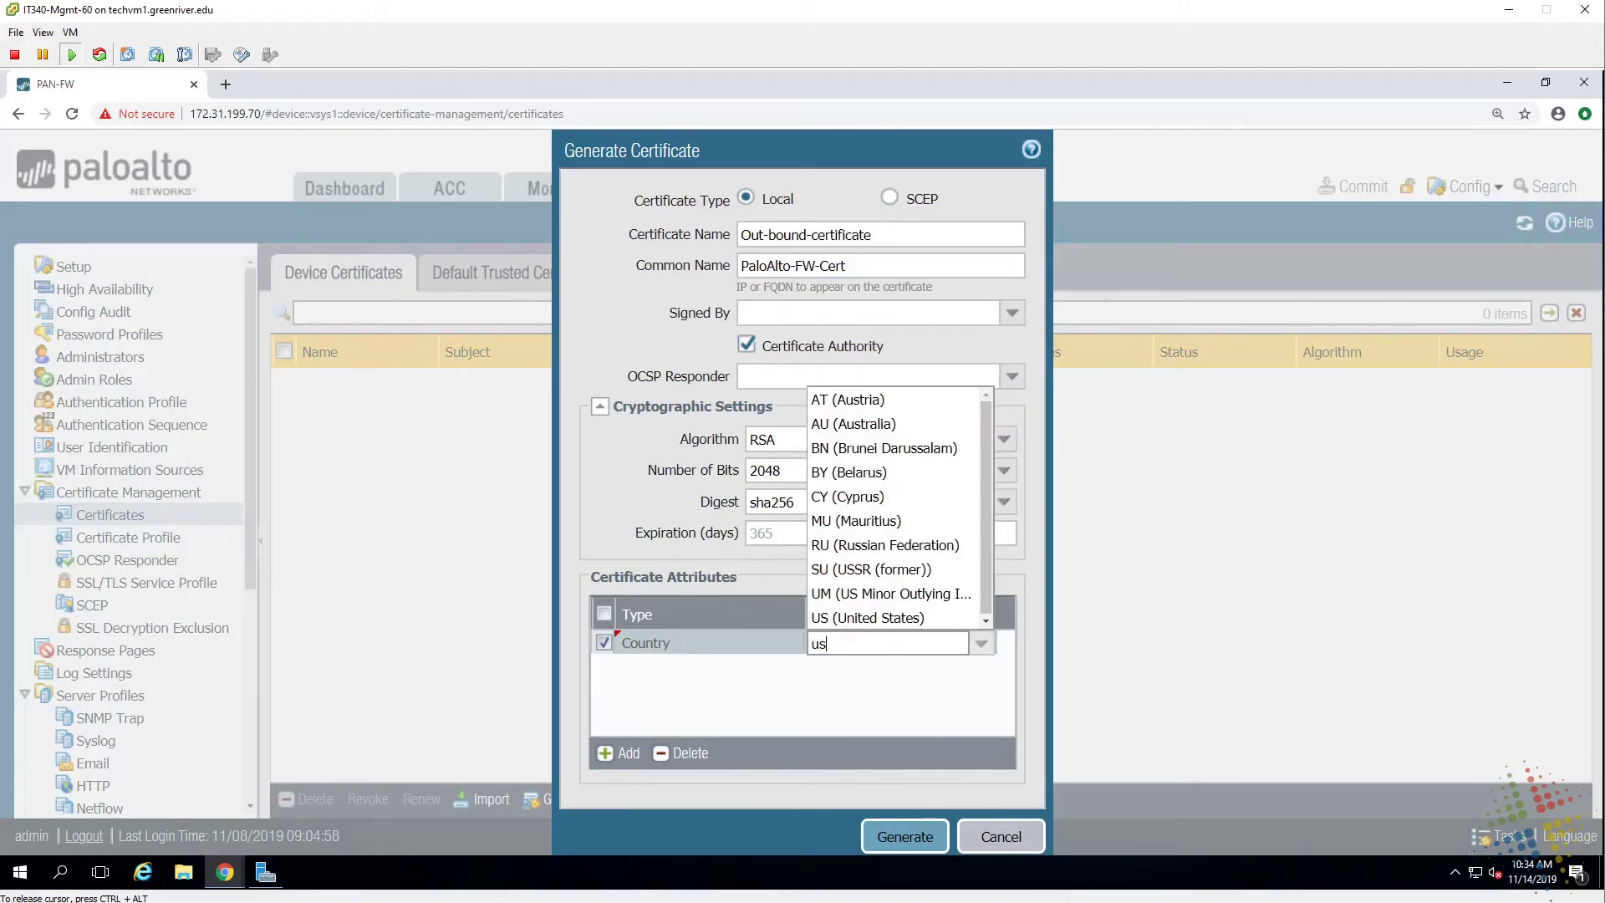
{"action": "left_click", "coordinate": [853, 619]}
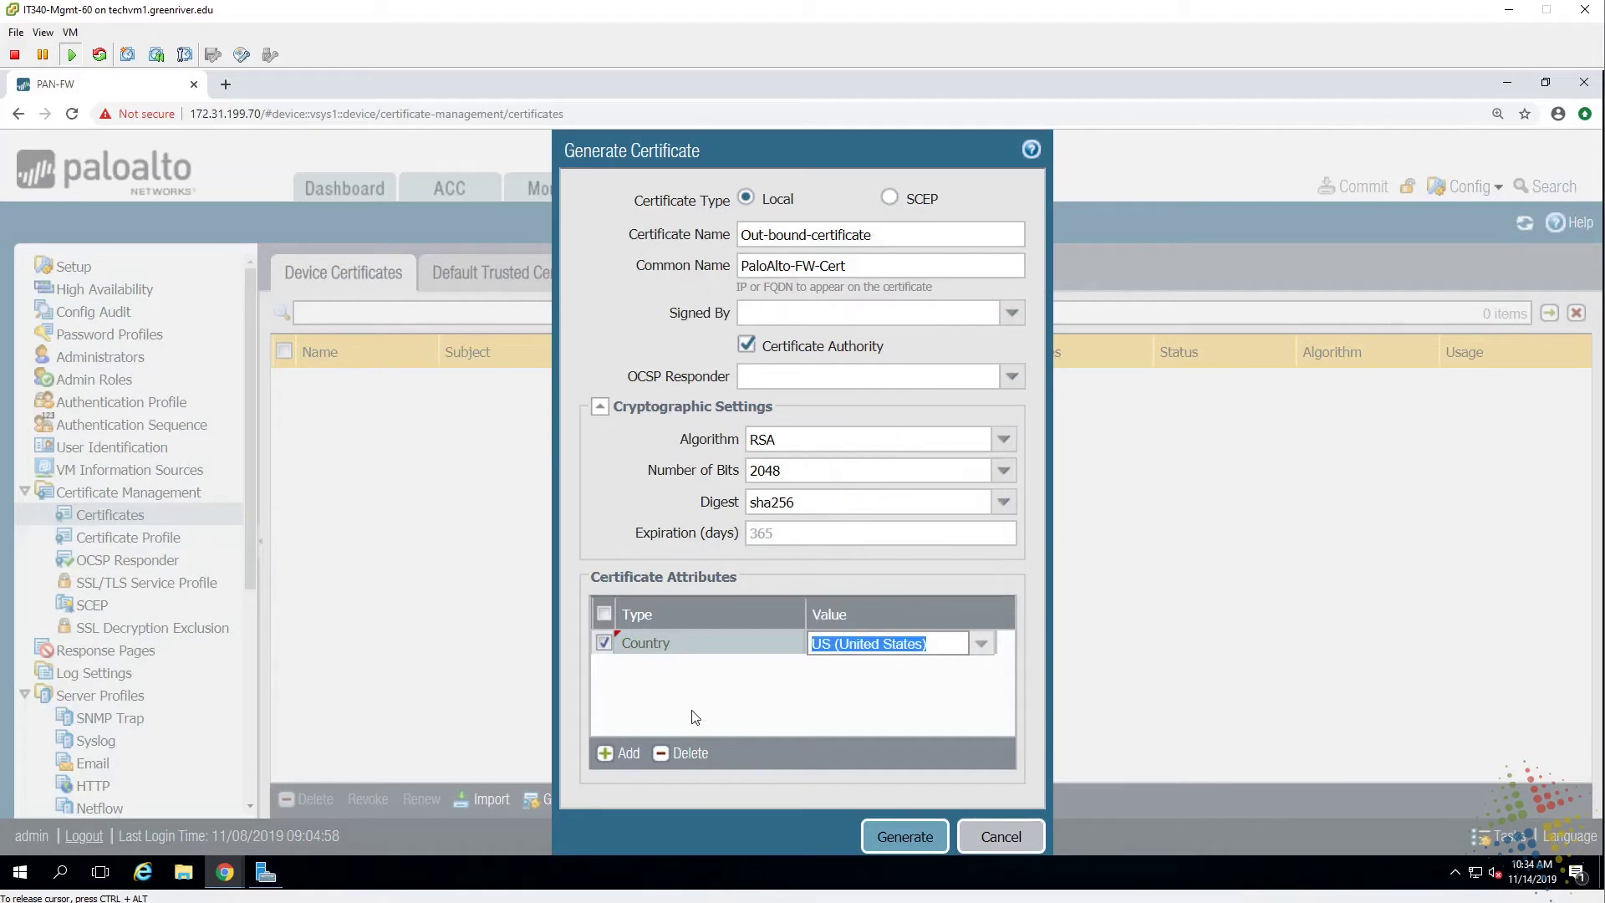
{"action": "left_click", "coordinate": [606, 755]}
{"action": "left_click", "coordinate": [656, 472]}
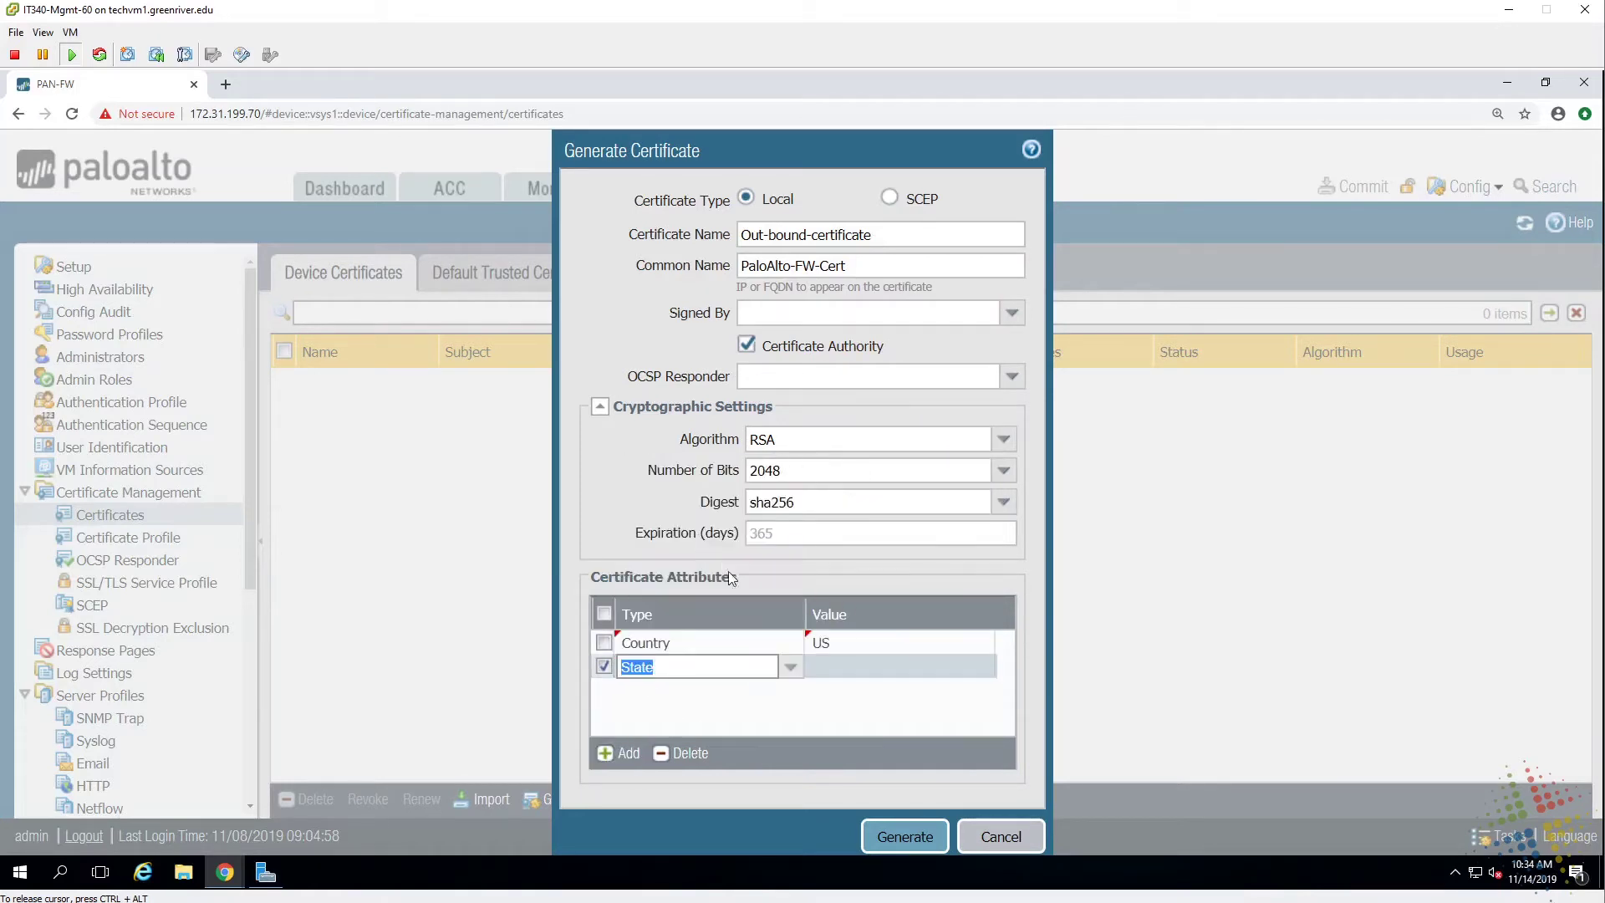
{"action": "left_click", "coordinate": [826, 669]}
{"action": "type", "text": "WA"}
{"action": "left_click", "coordinate": [609, 762]}
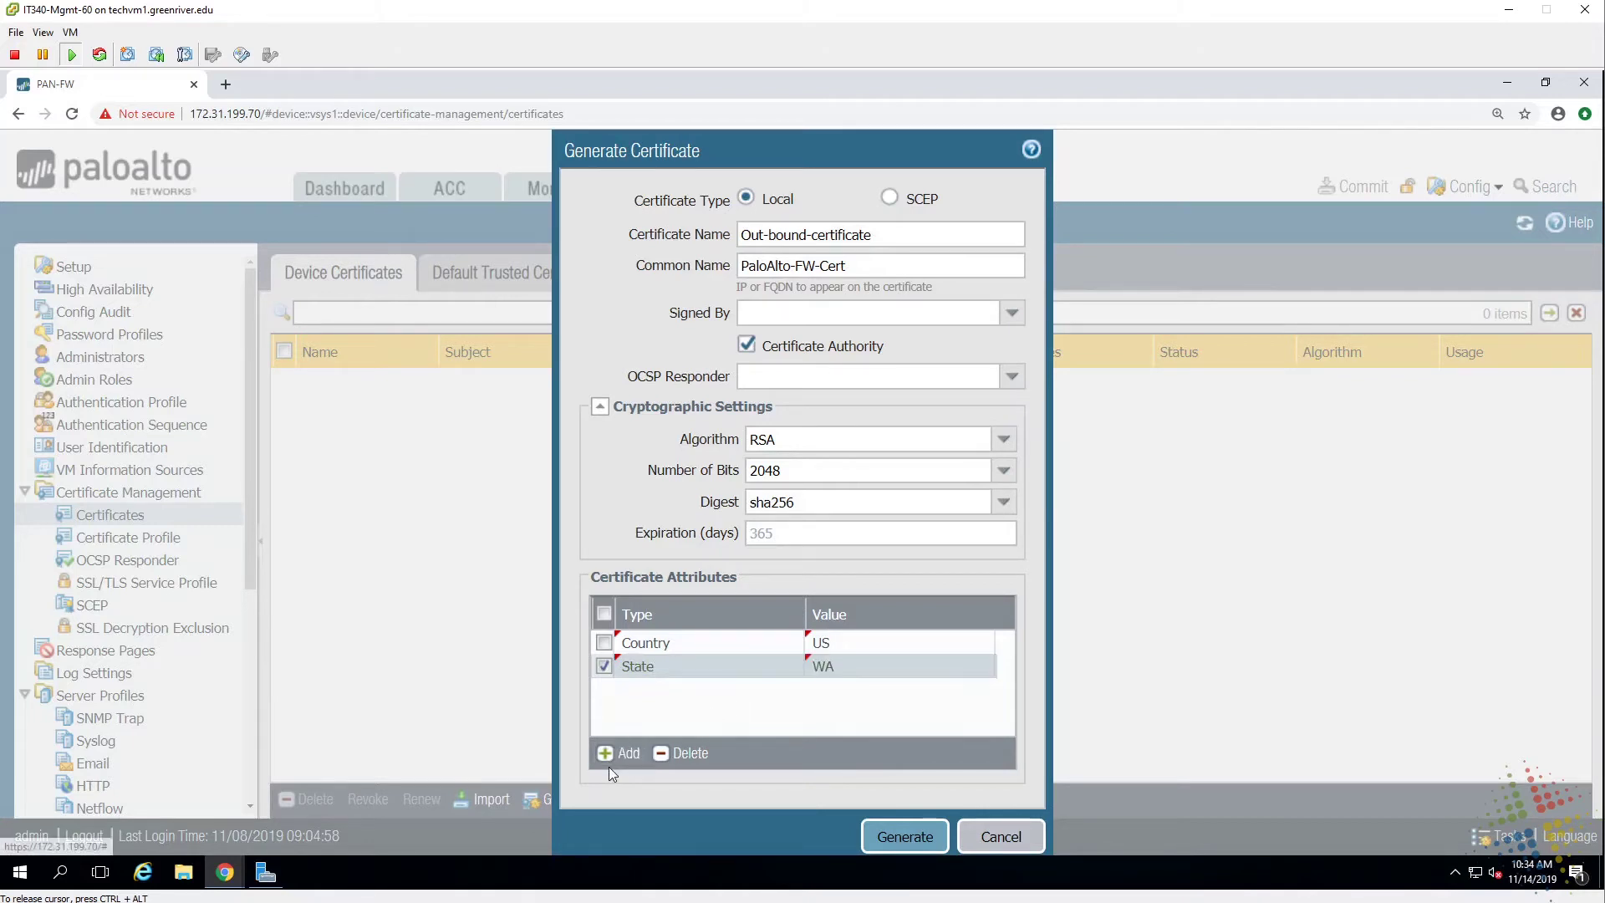
Add Organization = edgoad.com and generate the certificate.
{"action": "left_click", "coordinate": [626, 754]}
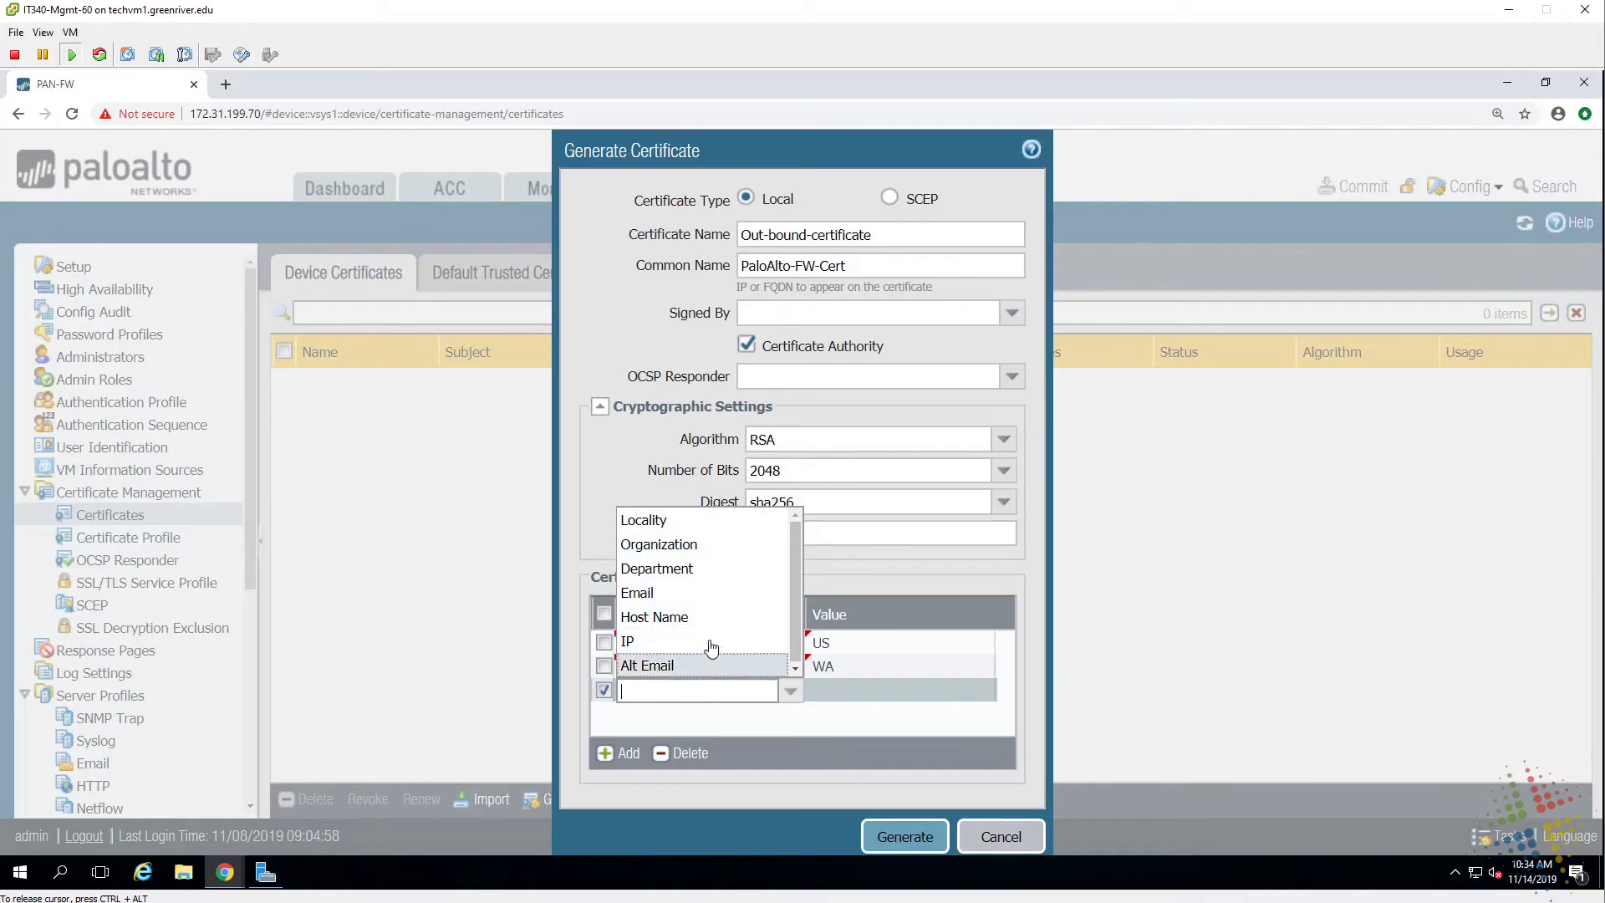
{"action": "left_click", "coordinate": [715, 544]}
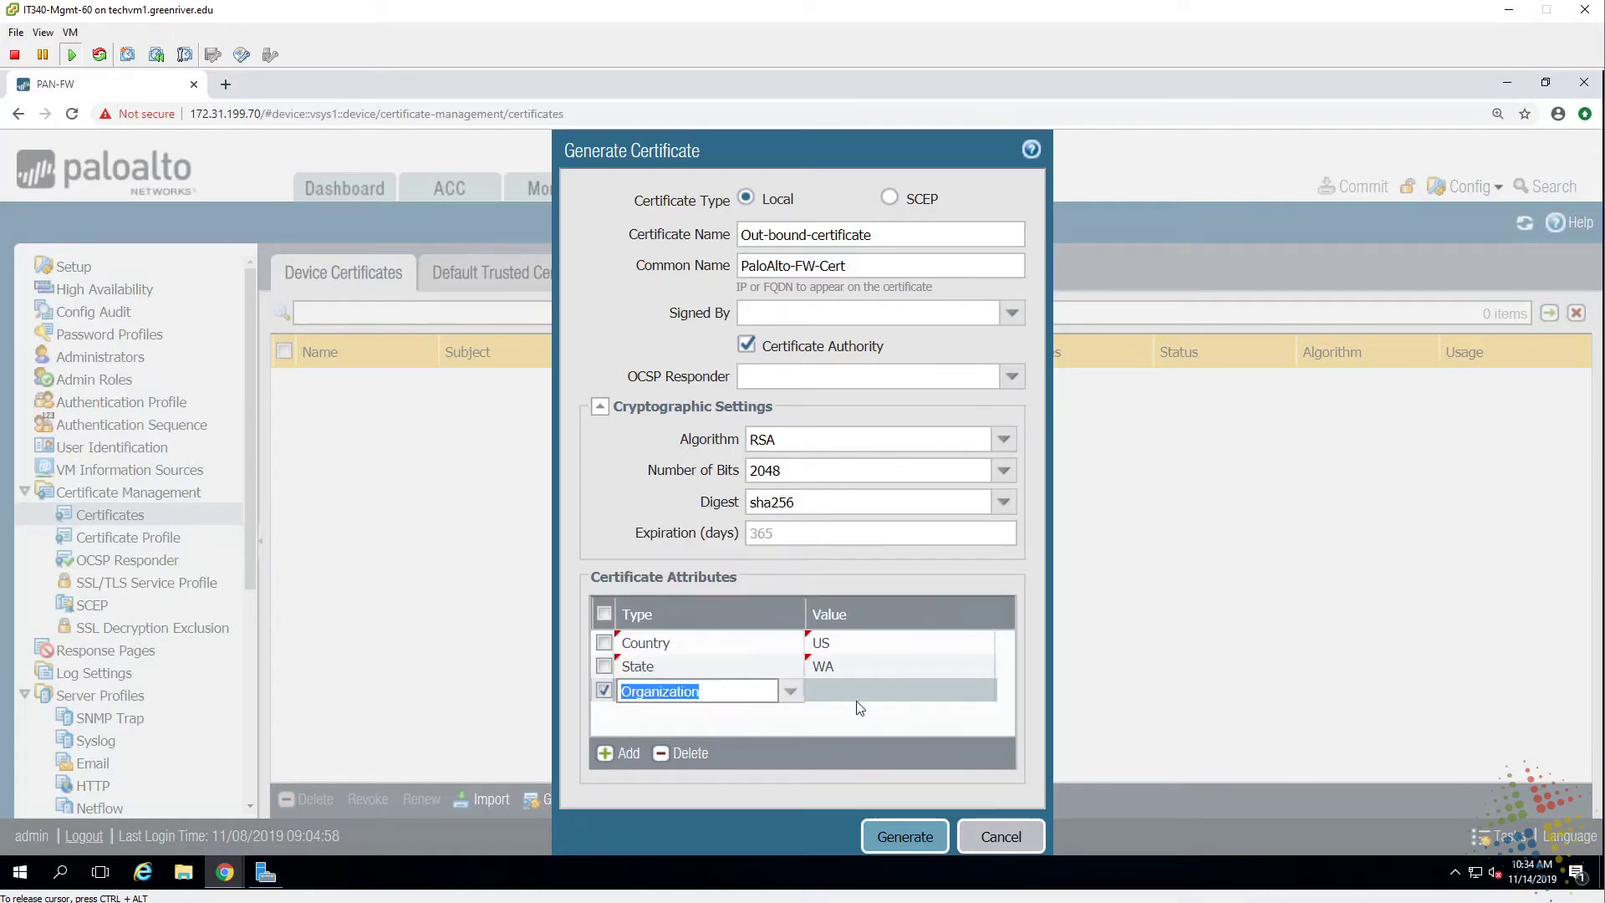
{"action": "left_click", "coordinate": [899, 691]}
{"action": "type", "text": "edgoad.com"}
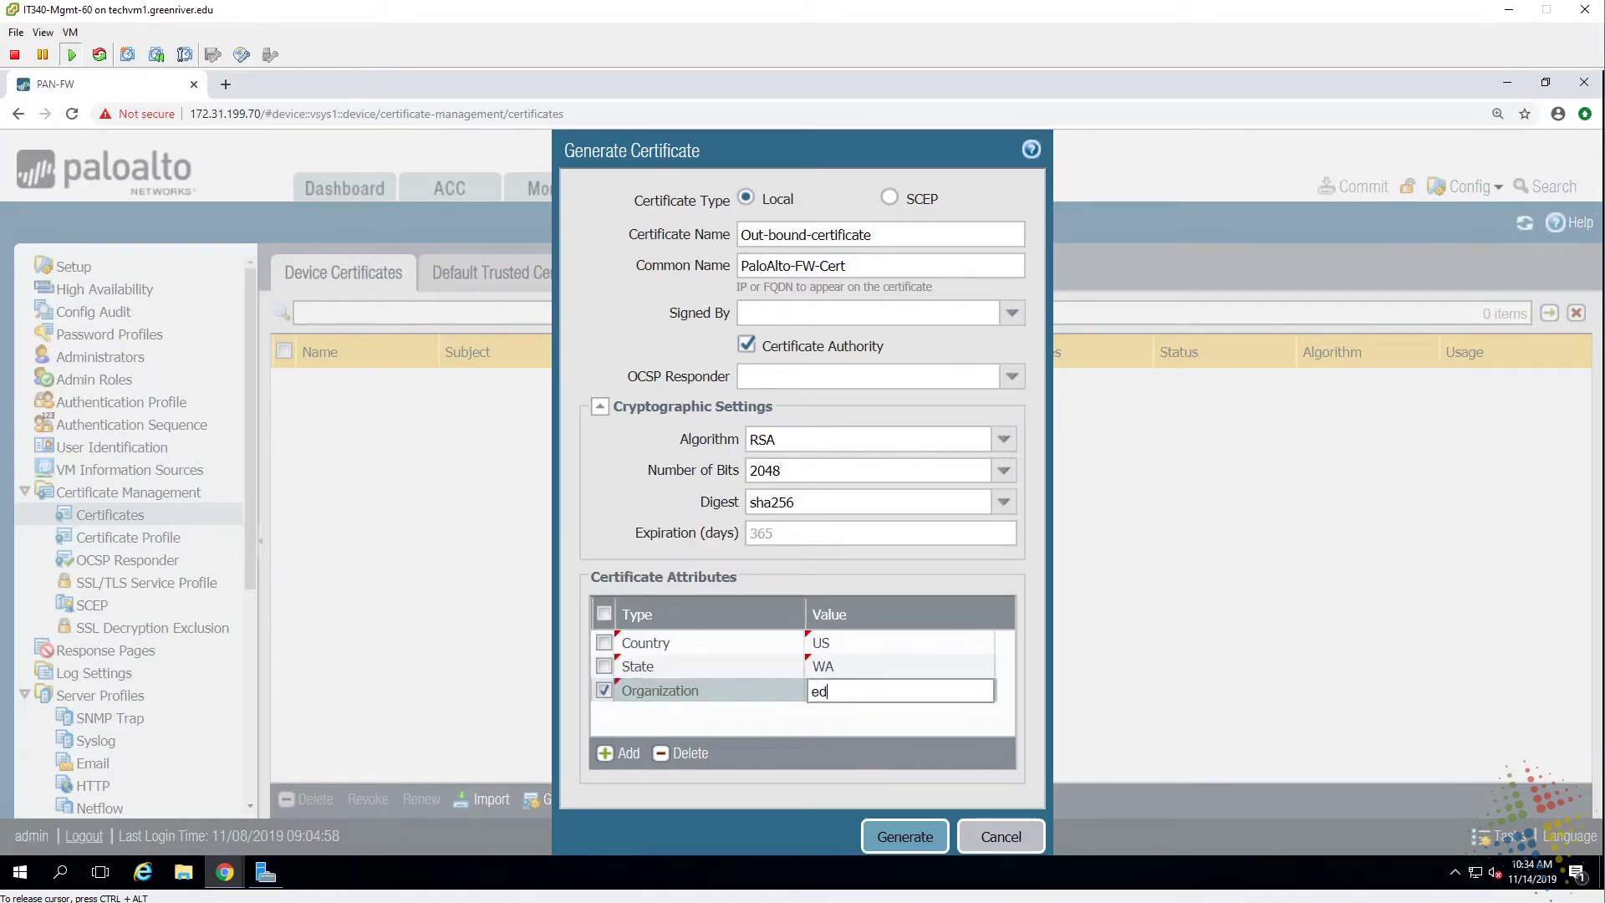
{"action": "left_click", "coordinate": [809, 723]}
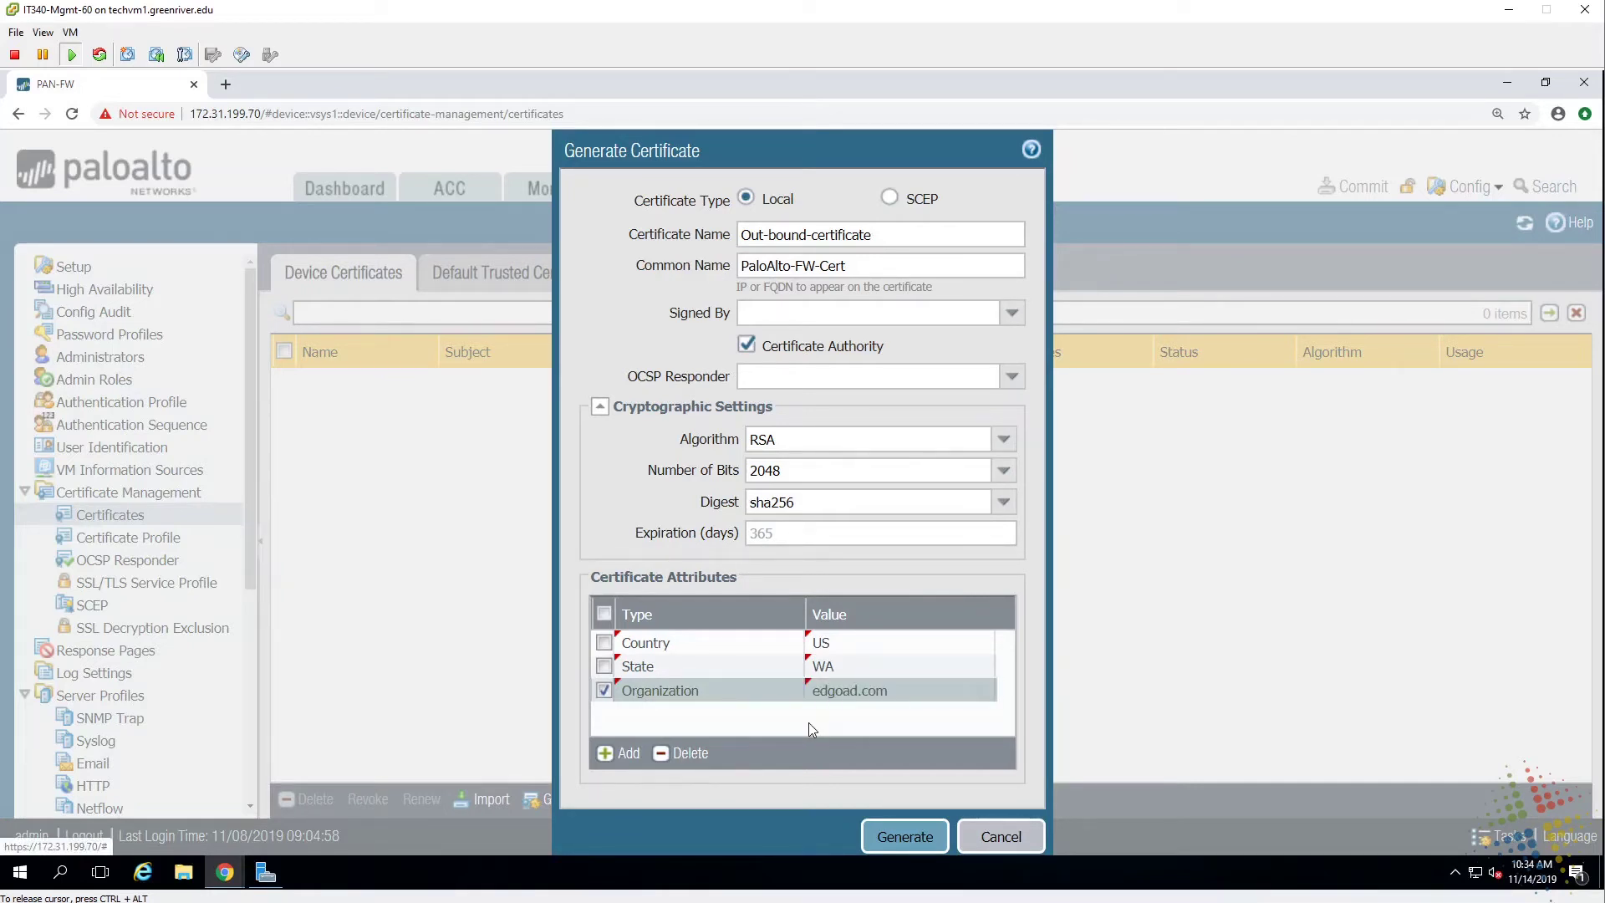
{"action": "left_click", "coordinate": [897, 840]}
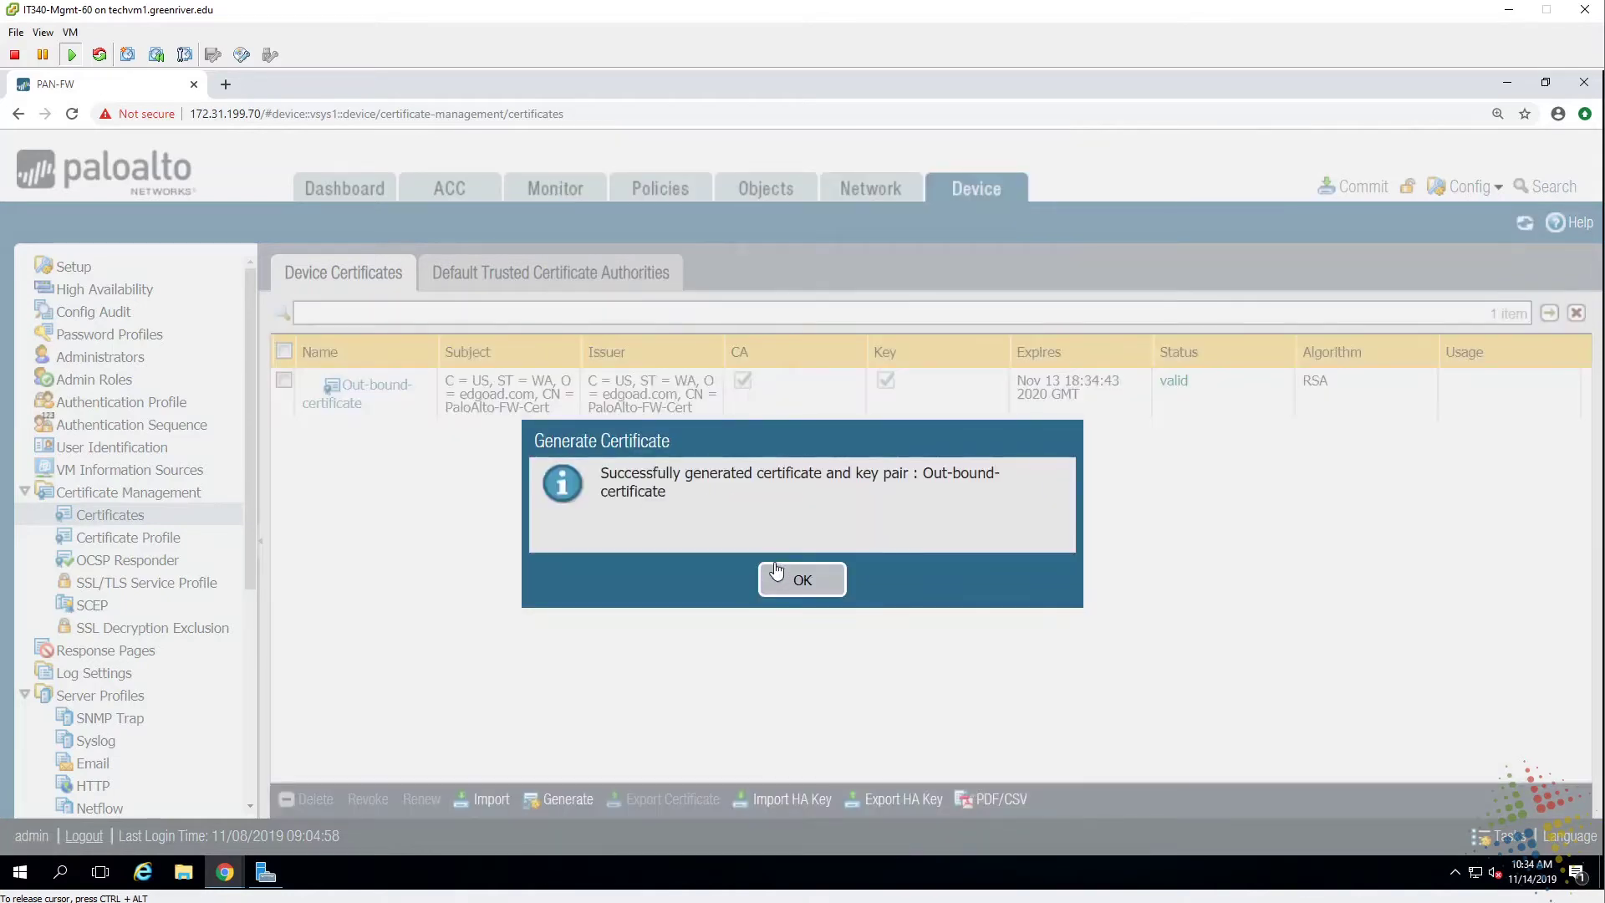
Dismiss the success message and open Out-bound-certificate's certificate details.
{"action": "left_click", "coordinate": [812, 580]}
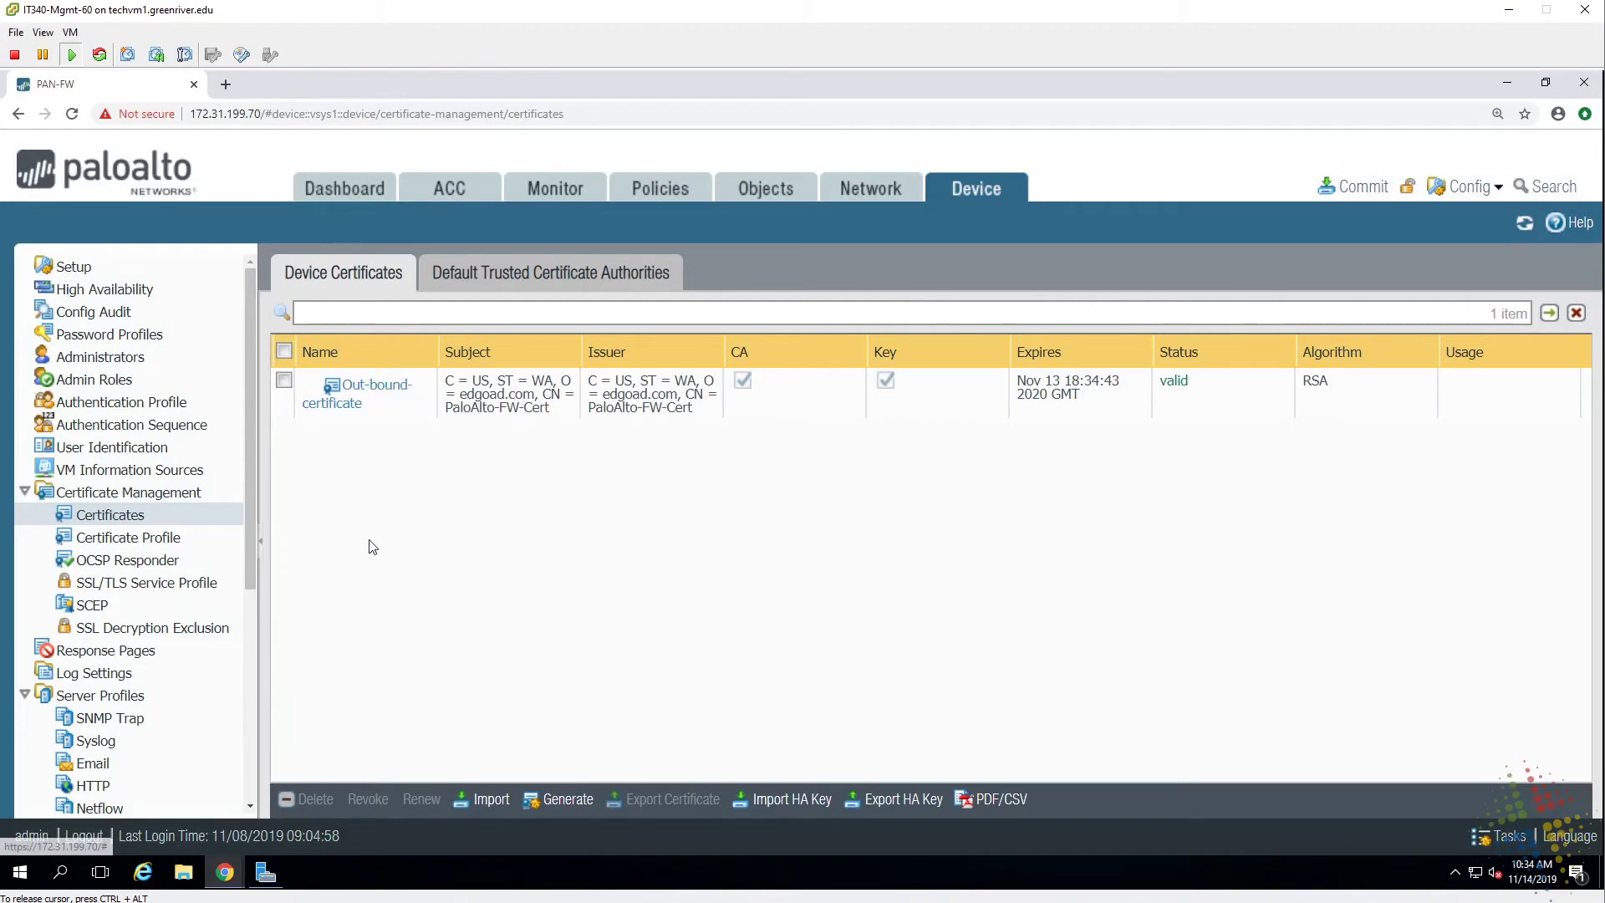
{"action": "left_click", "coordinate": [369, 393]}
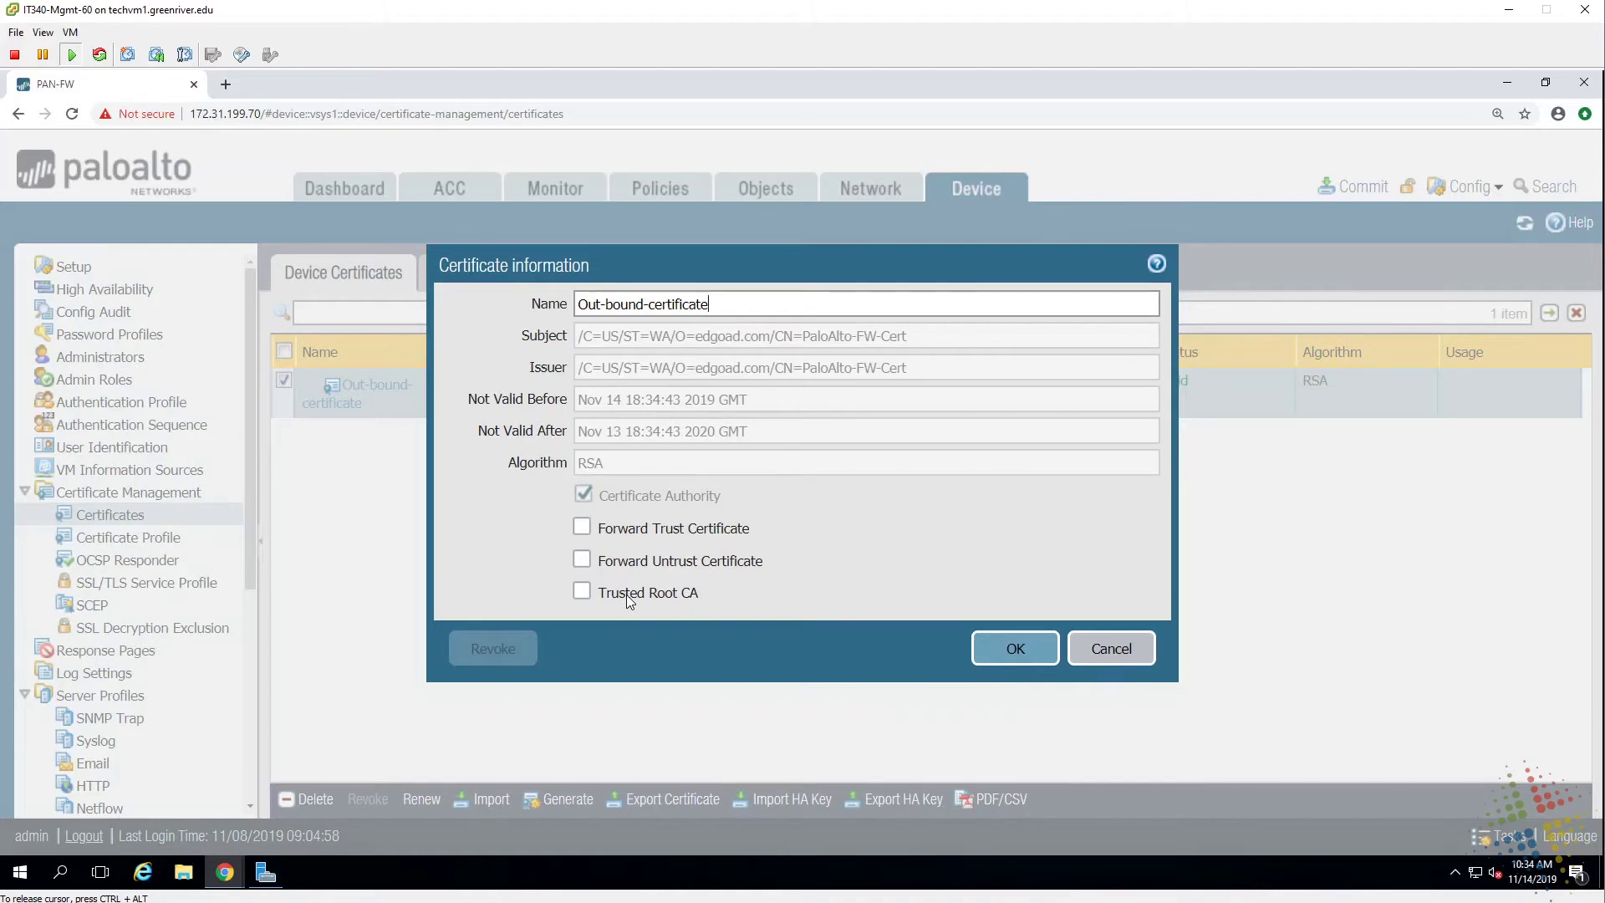
Enable Forward Trust, Forward Untrust and Trusted Root CA on Out-bound-certificate and save.
{"action": "left_click", "coordinate": [582, 526]}
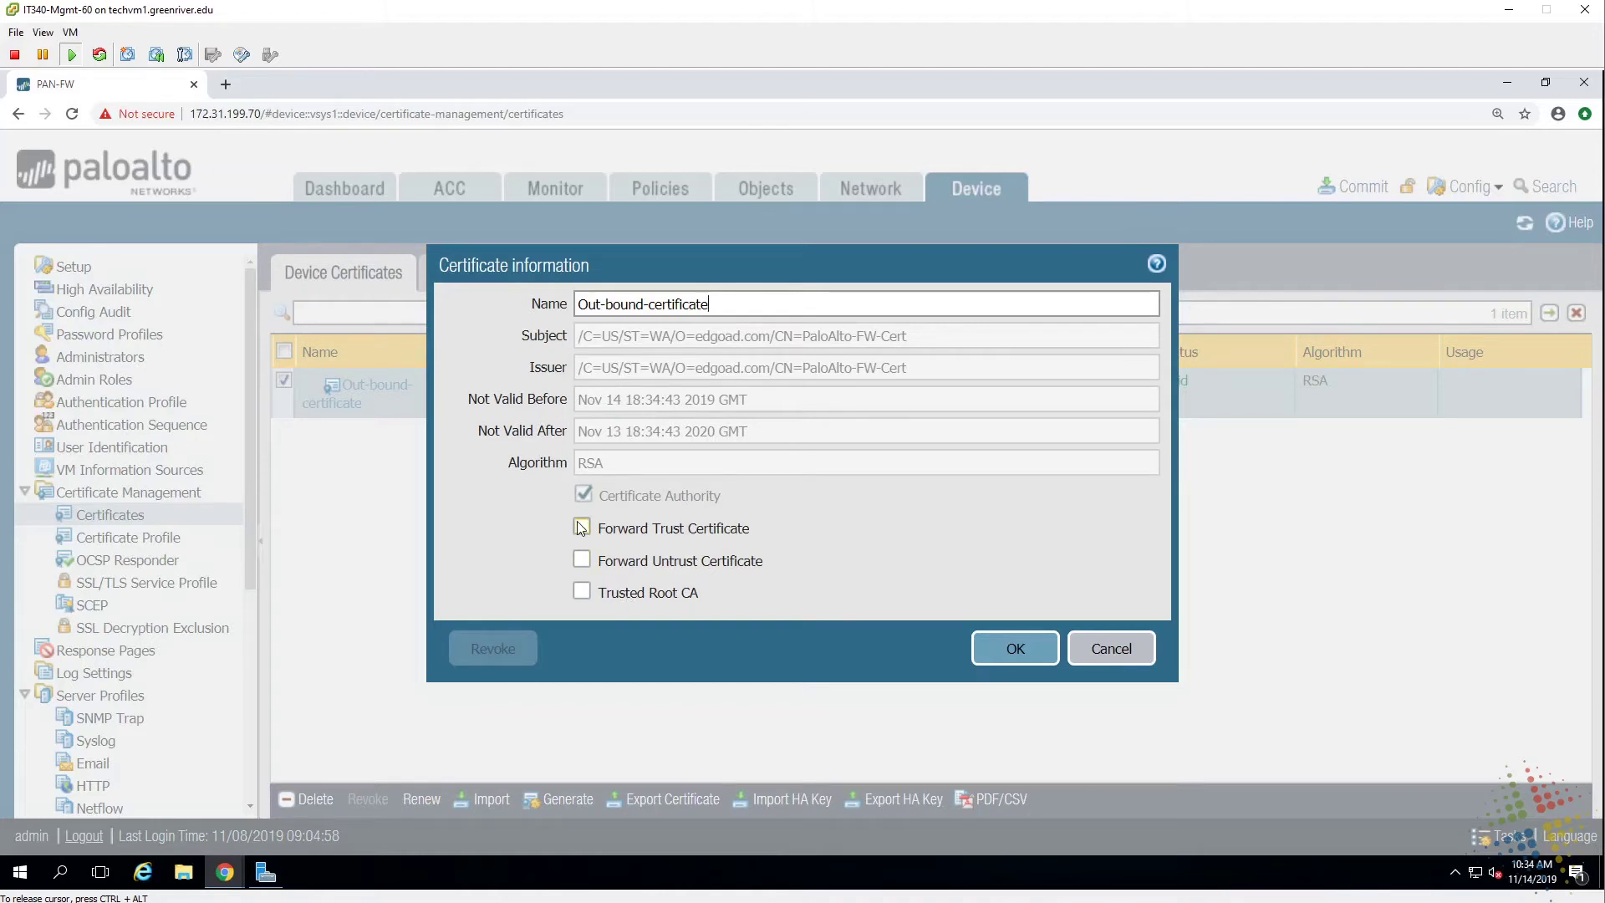
{"action": "left_click", "coordinate": [589, 590]}
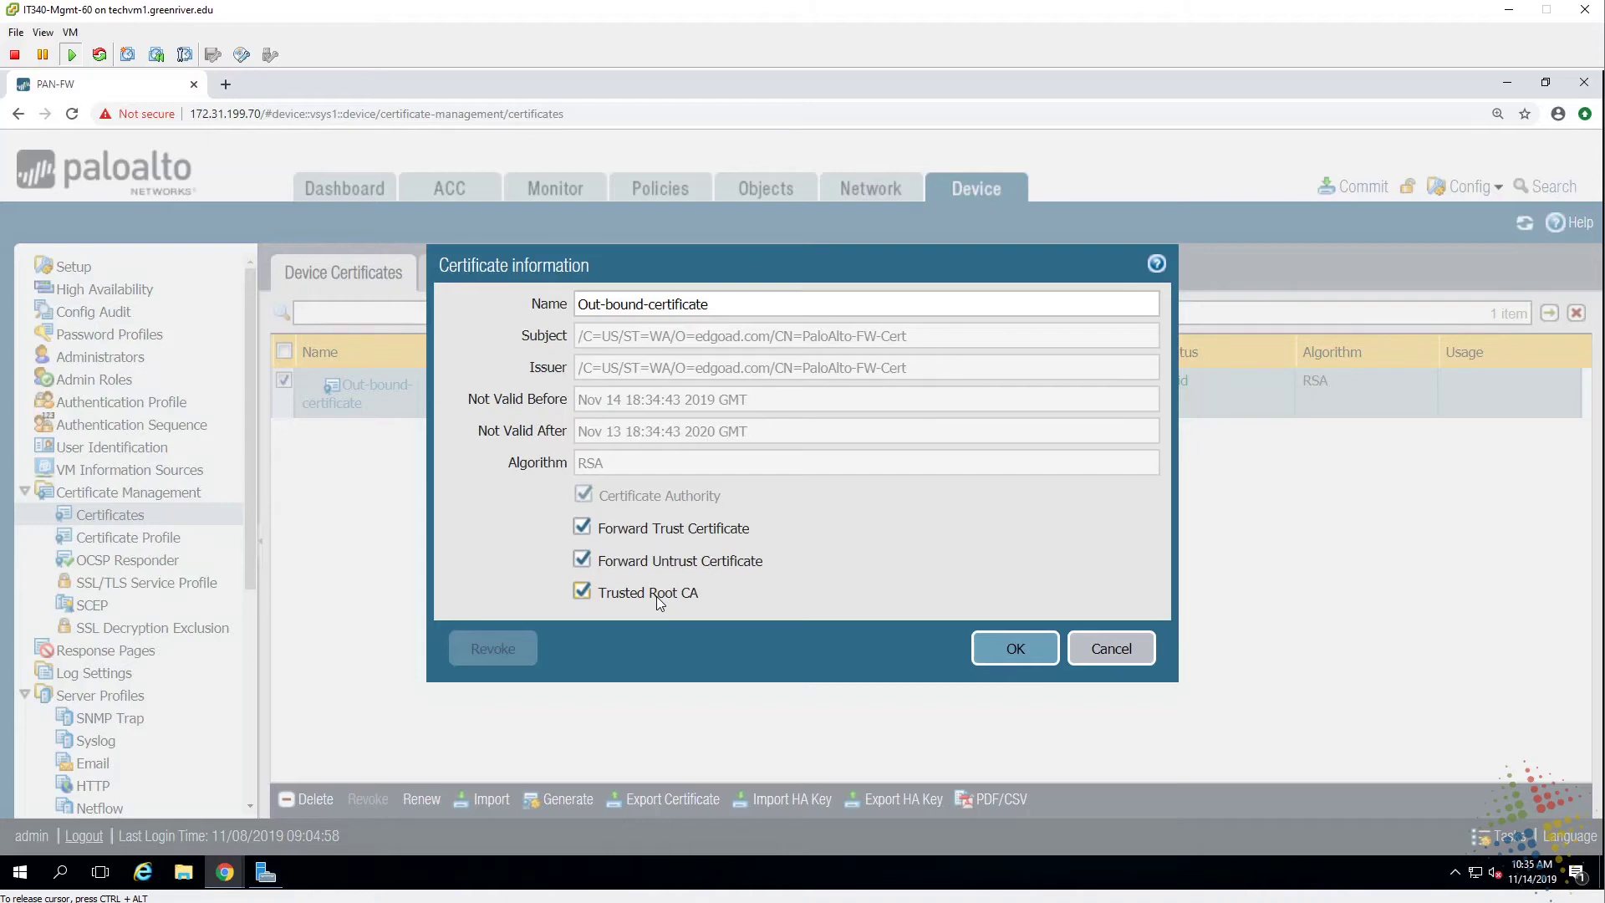
{"action": "left_click", "coordinate": [1007, 656]}
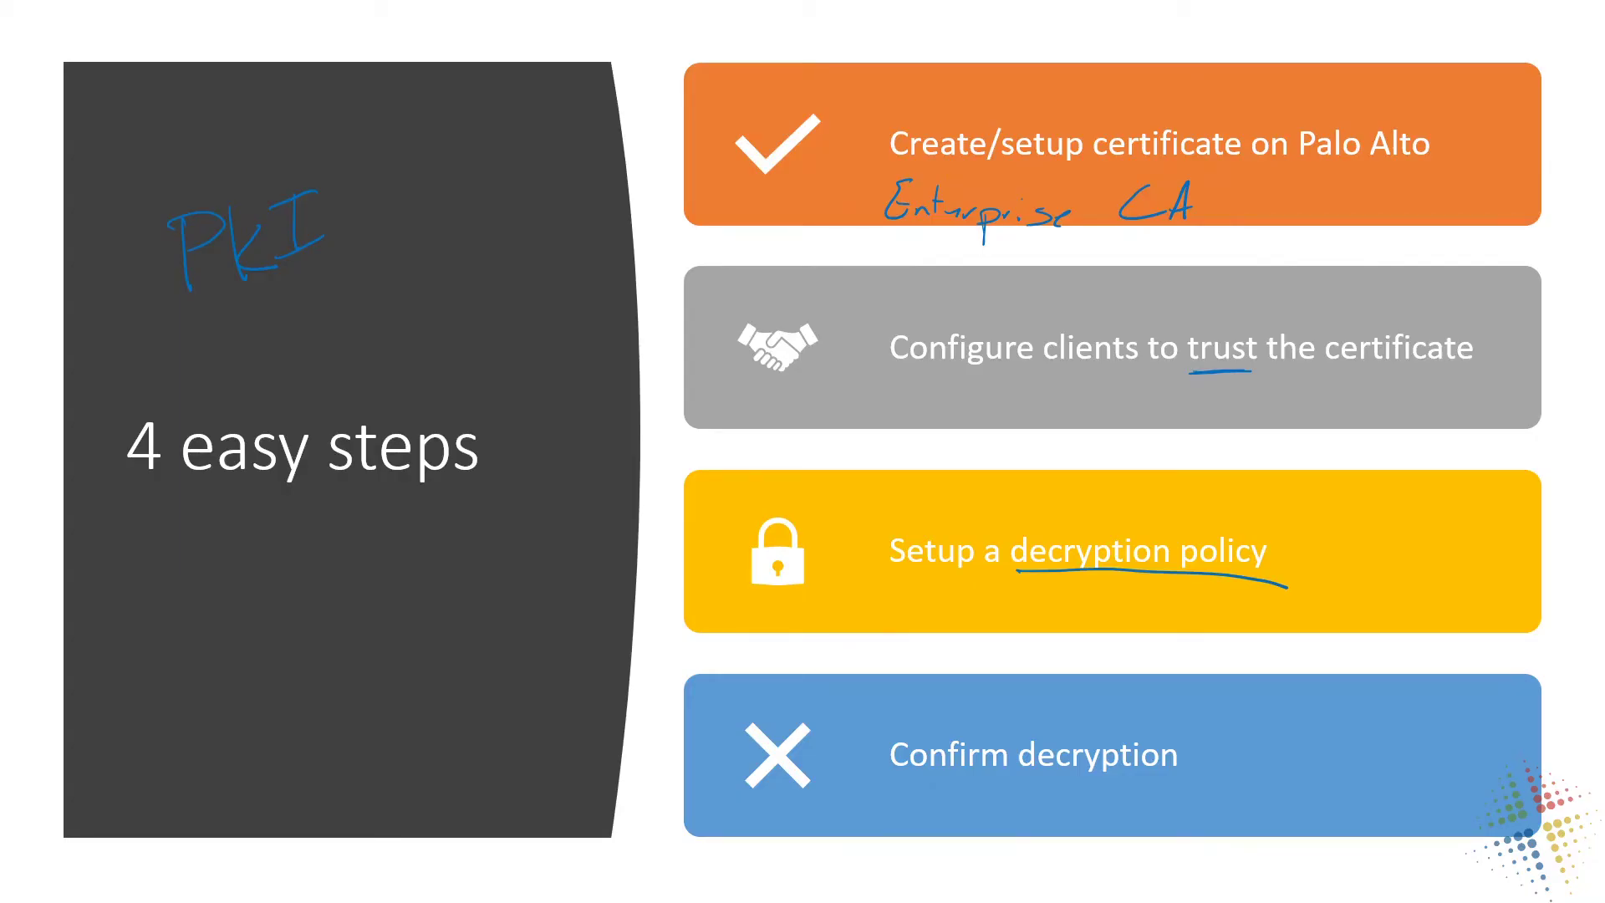
End the PowerPoint slide show and switch to the client PC's console.
{"action": "key", "text": "Escape"}
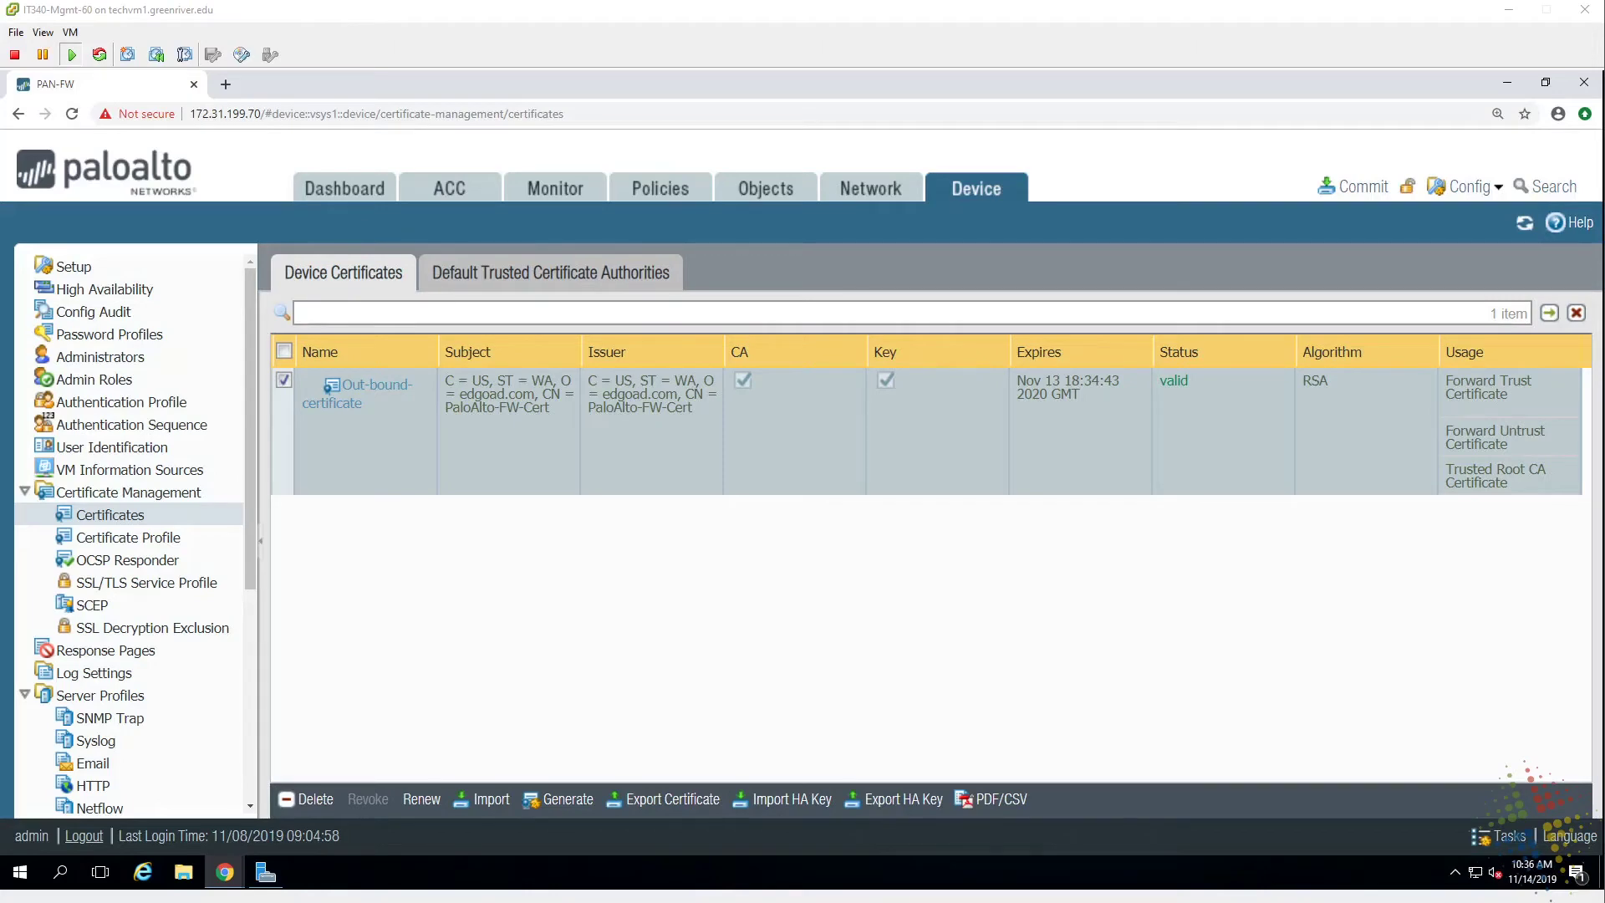
{"action": "key", "text": "alt+Tab"}
Unlock the client PC with the administrator password and launch the browser.
{"action": "left_click", "coordinate": [413, 376]}
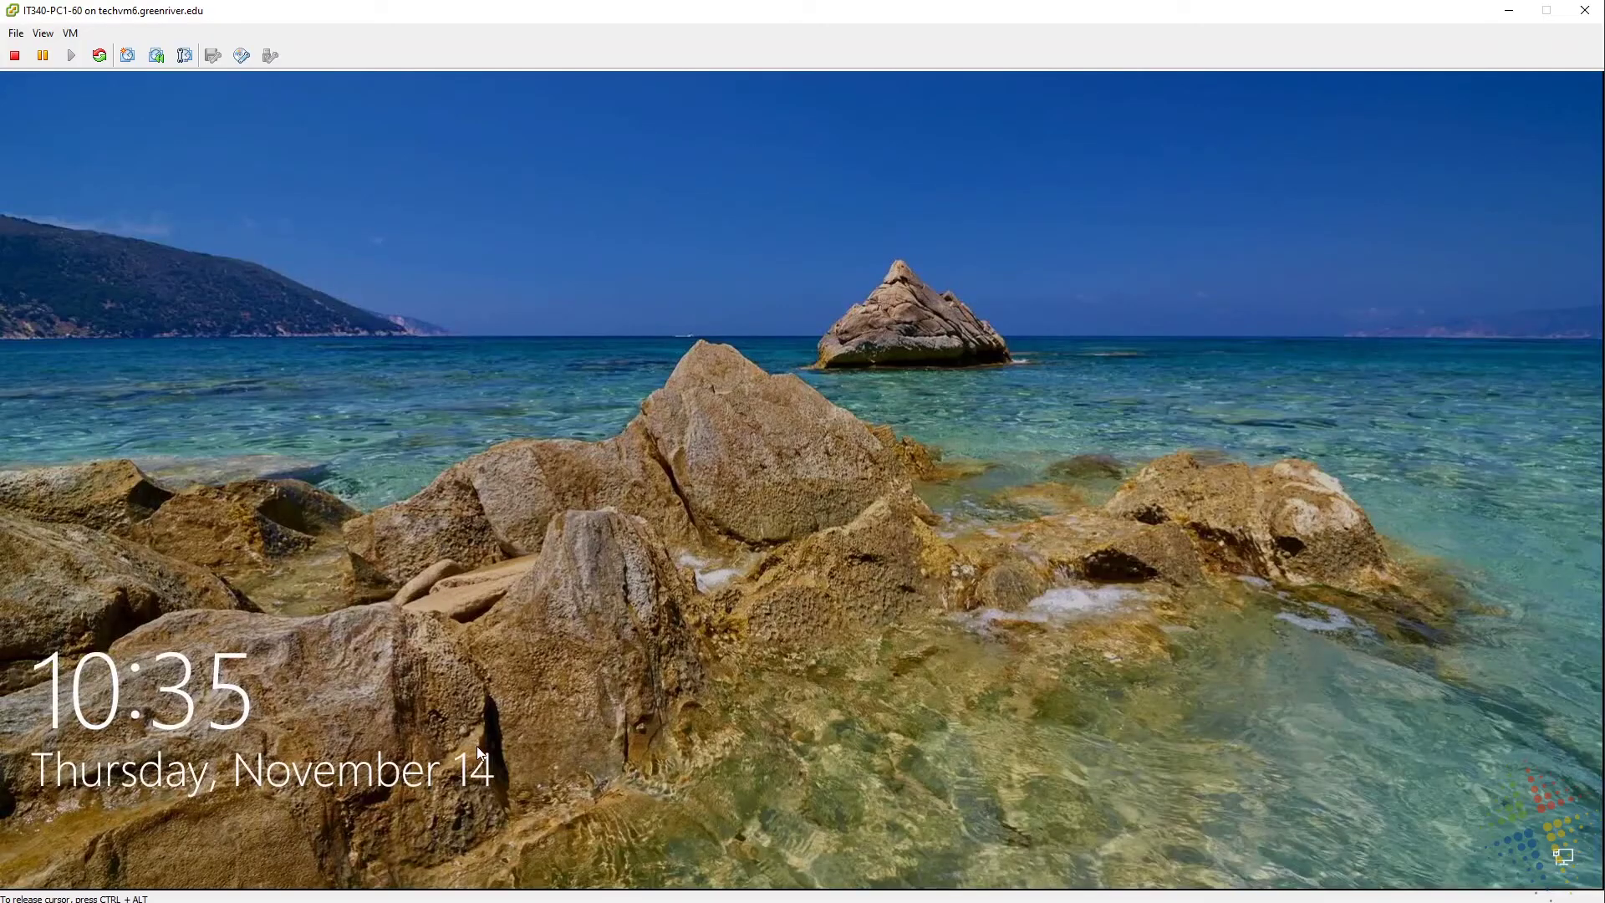
{"action": "left_click", "coordinate": [724, 679]}
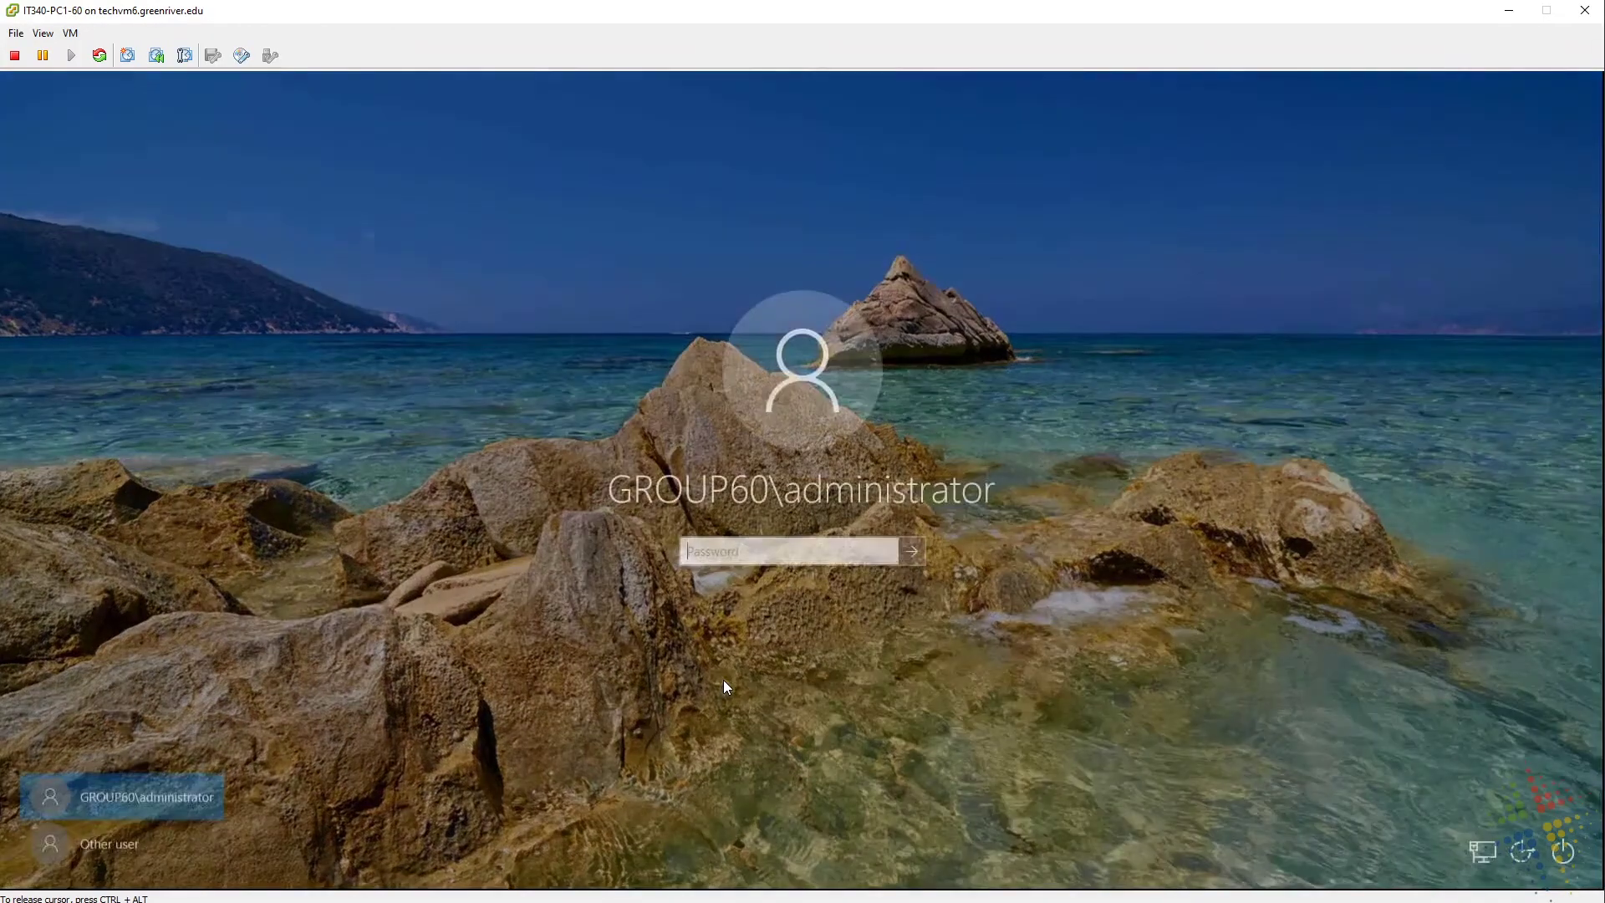
{"action": "type", "text": "*********"}
{"action": "key", "text": "Return"}
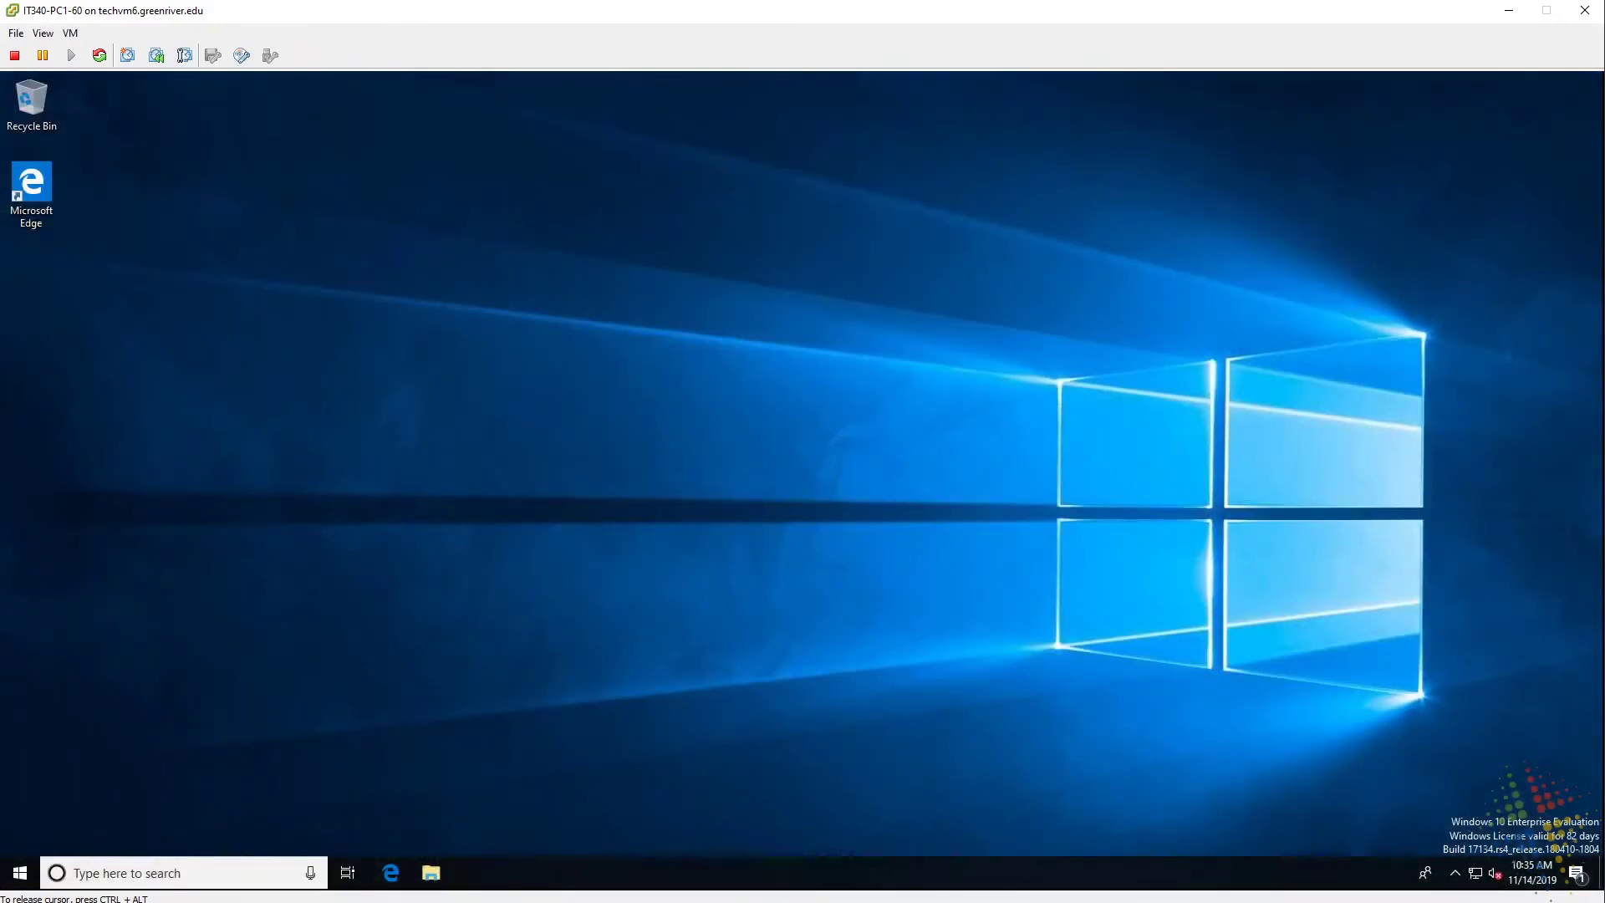
{"action": "left_click", "coordinate": [393, 875]}
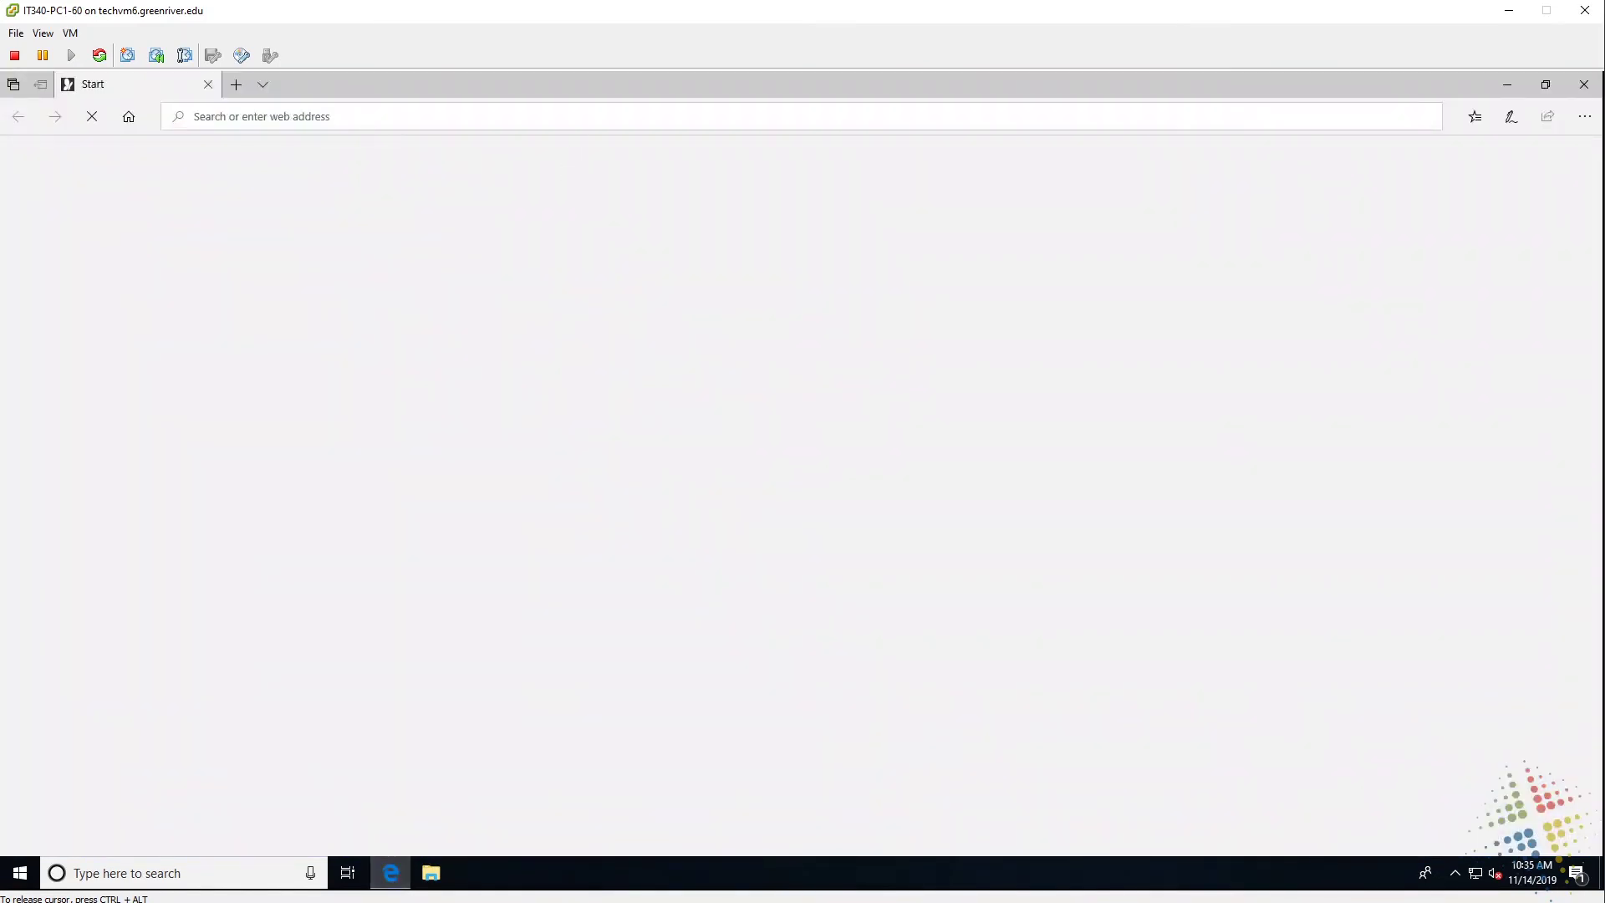
{"action": "type", "text": "172.31.199.70/"}
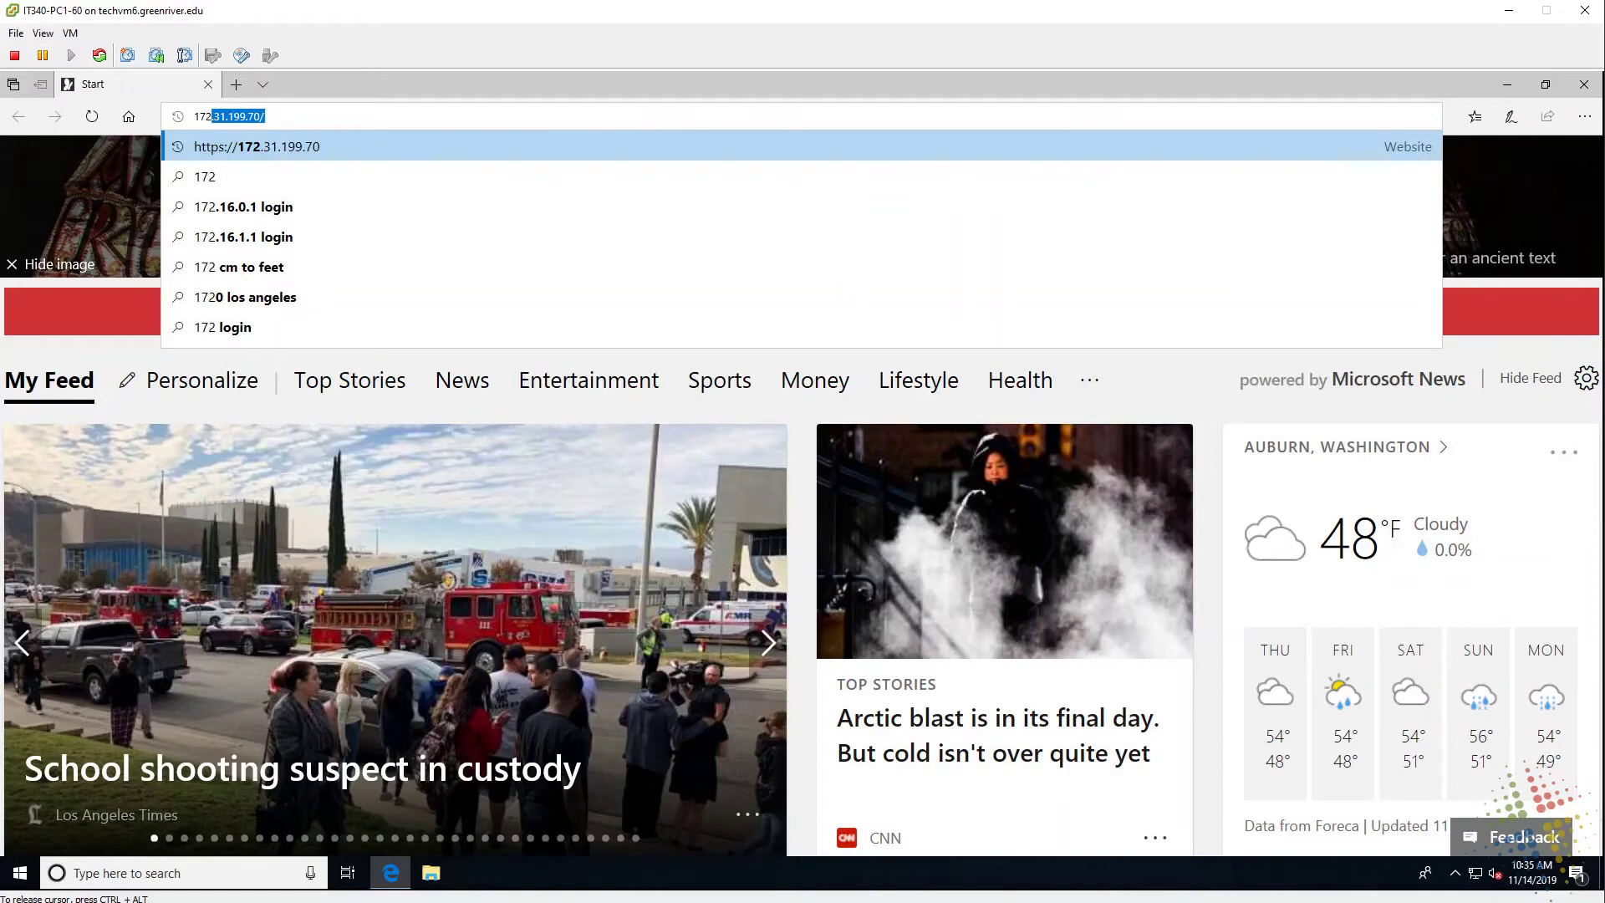
{"action": "left_click", "coordinate": [495, 137]}
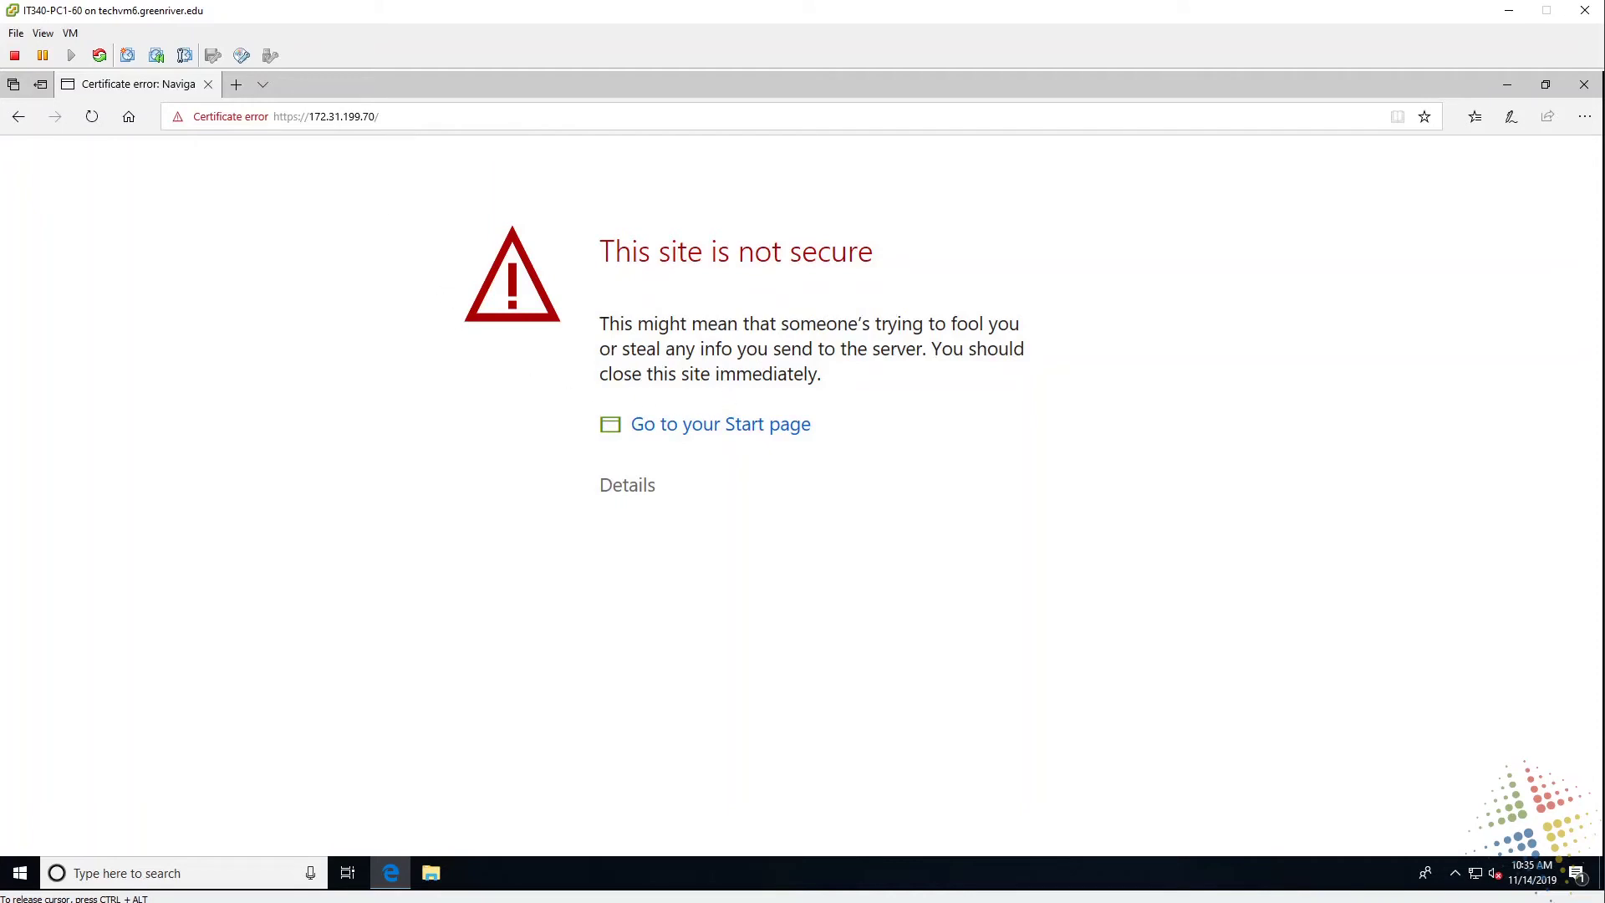
{"action": "left_click_drag", "start_coordinate": [653, 324], "coordinate": [923, 323]}
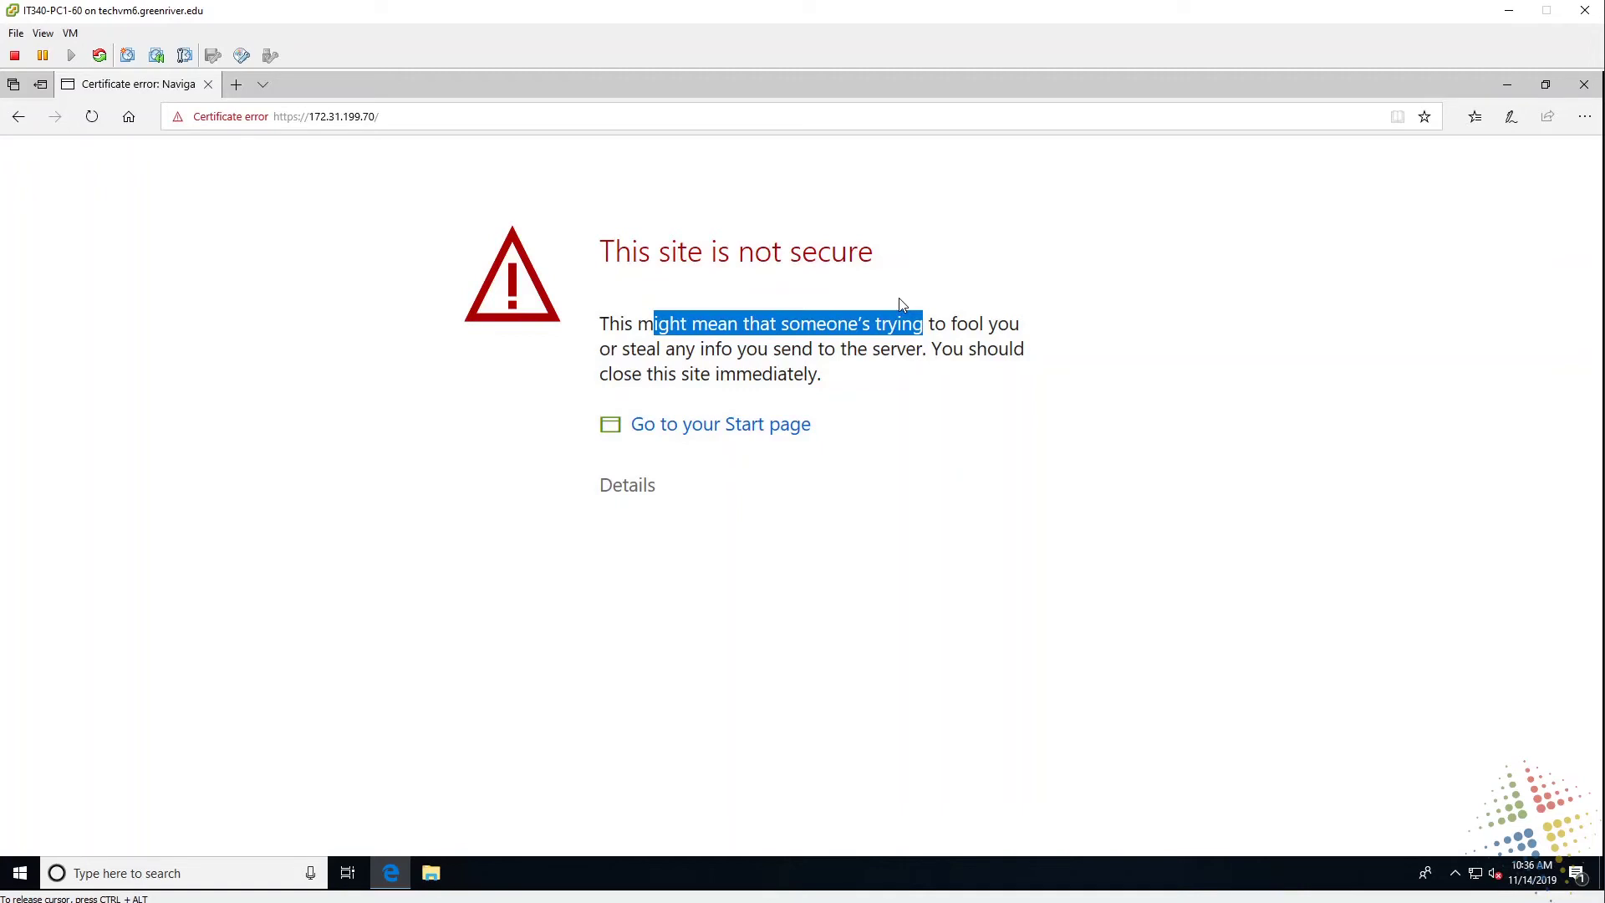
Proceed past the certificate warning and log in to the firewall as admin with its password.
{"action": "left_click", "coordinate": [626, 499]}
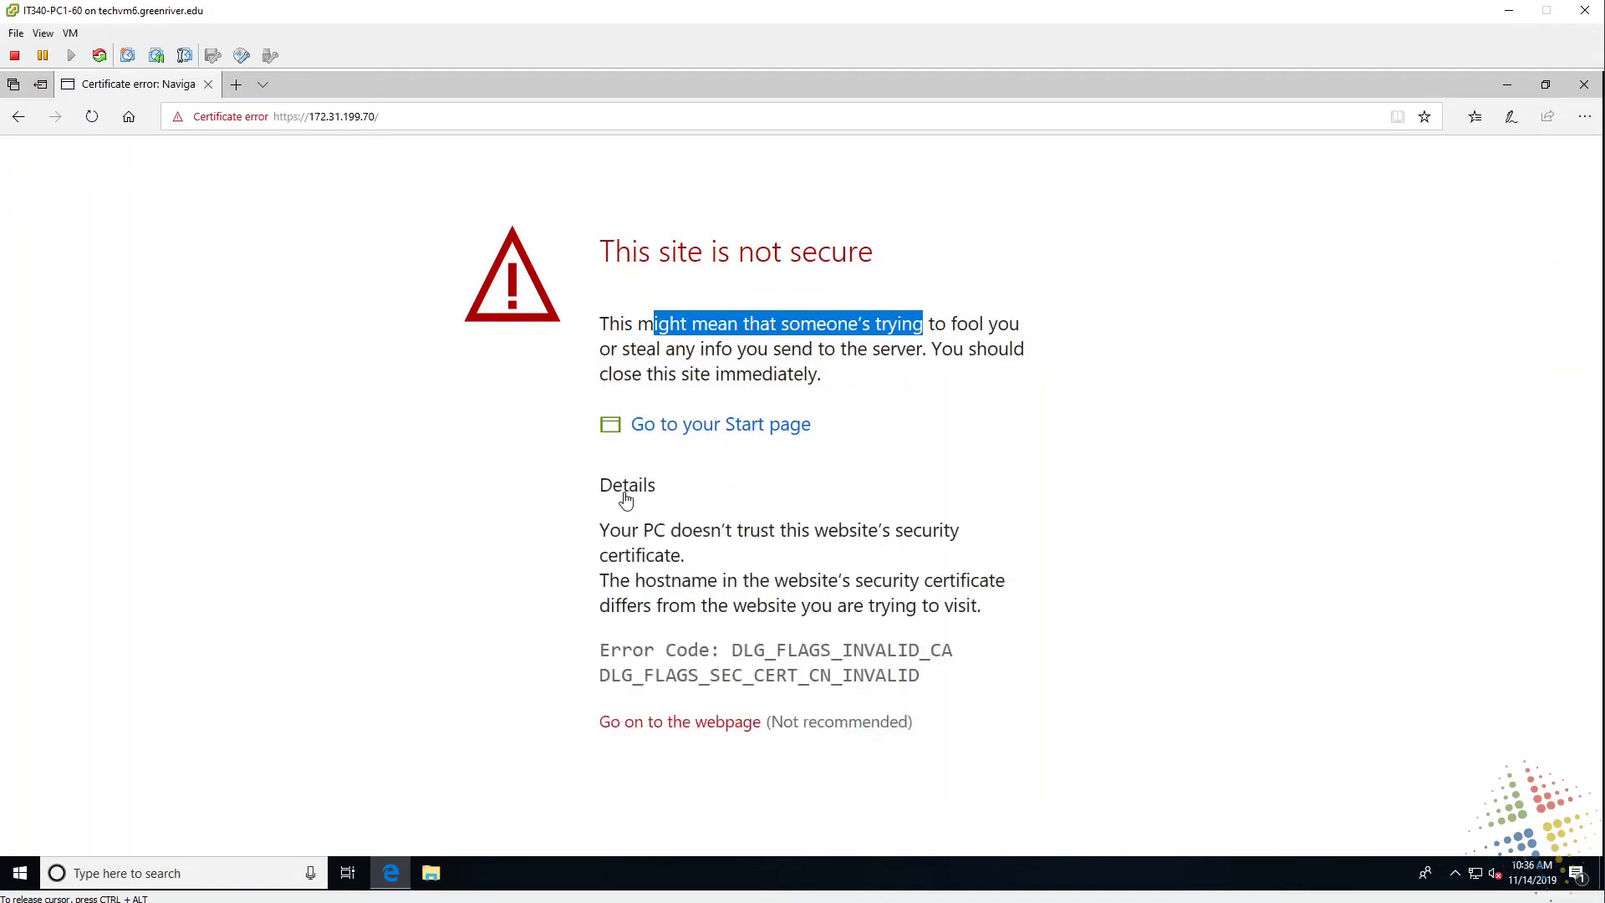
{"action": "left_click", "coordinate": [673, 730]}
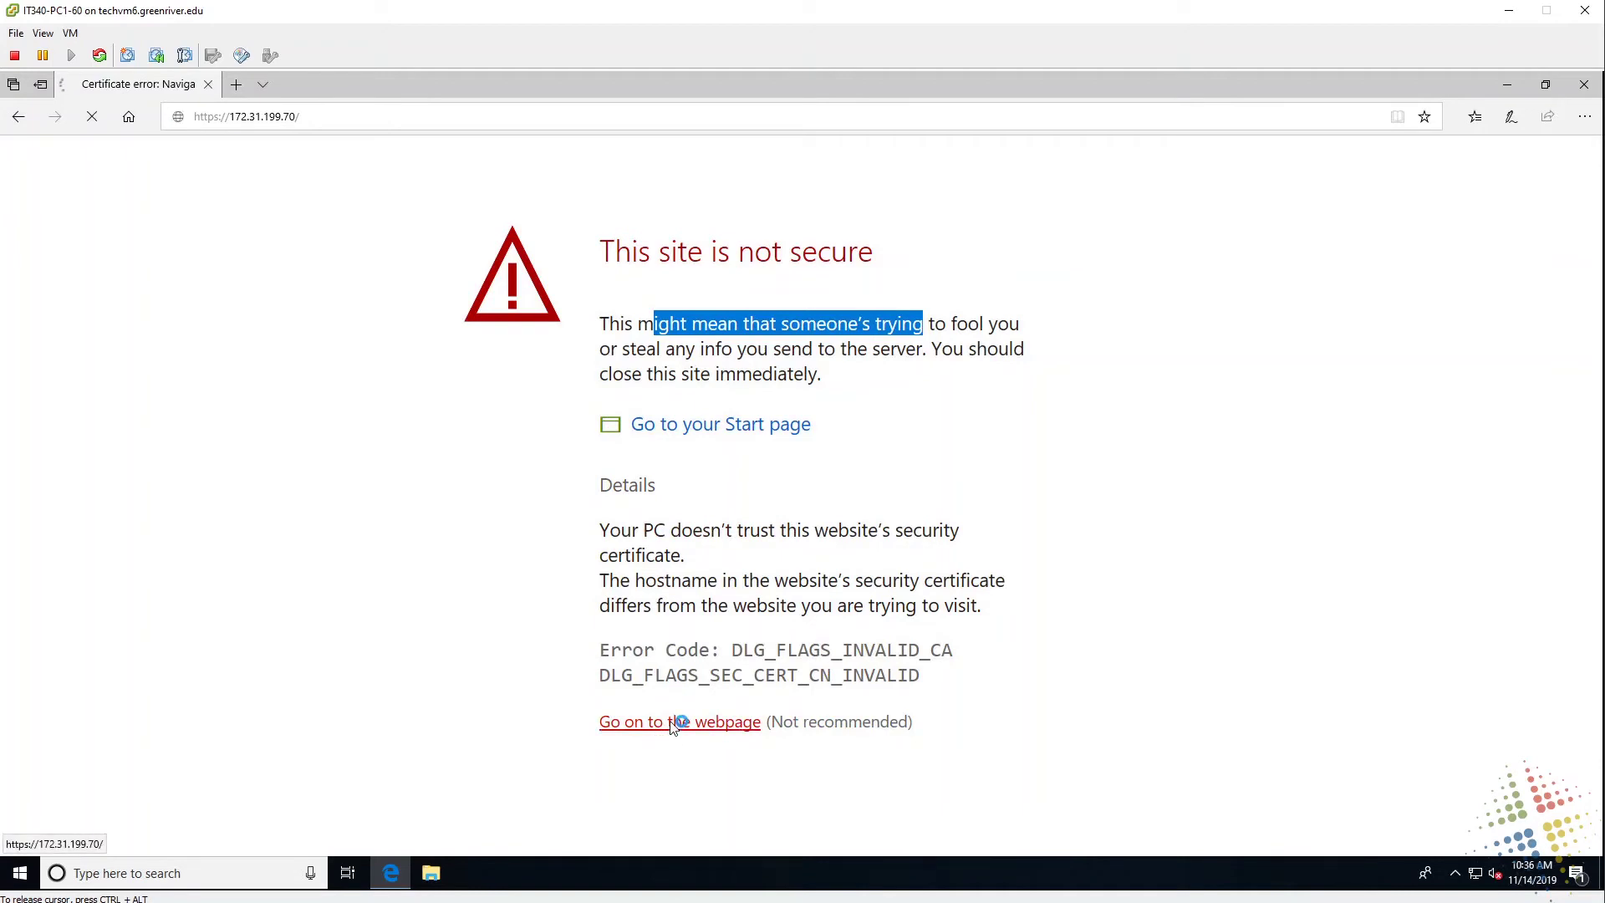
{"action": "type", "text": "admin"}
{"action": "key", "text": "Tab"}
{"action": "type", "text": "admi"}
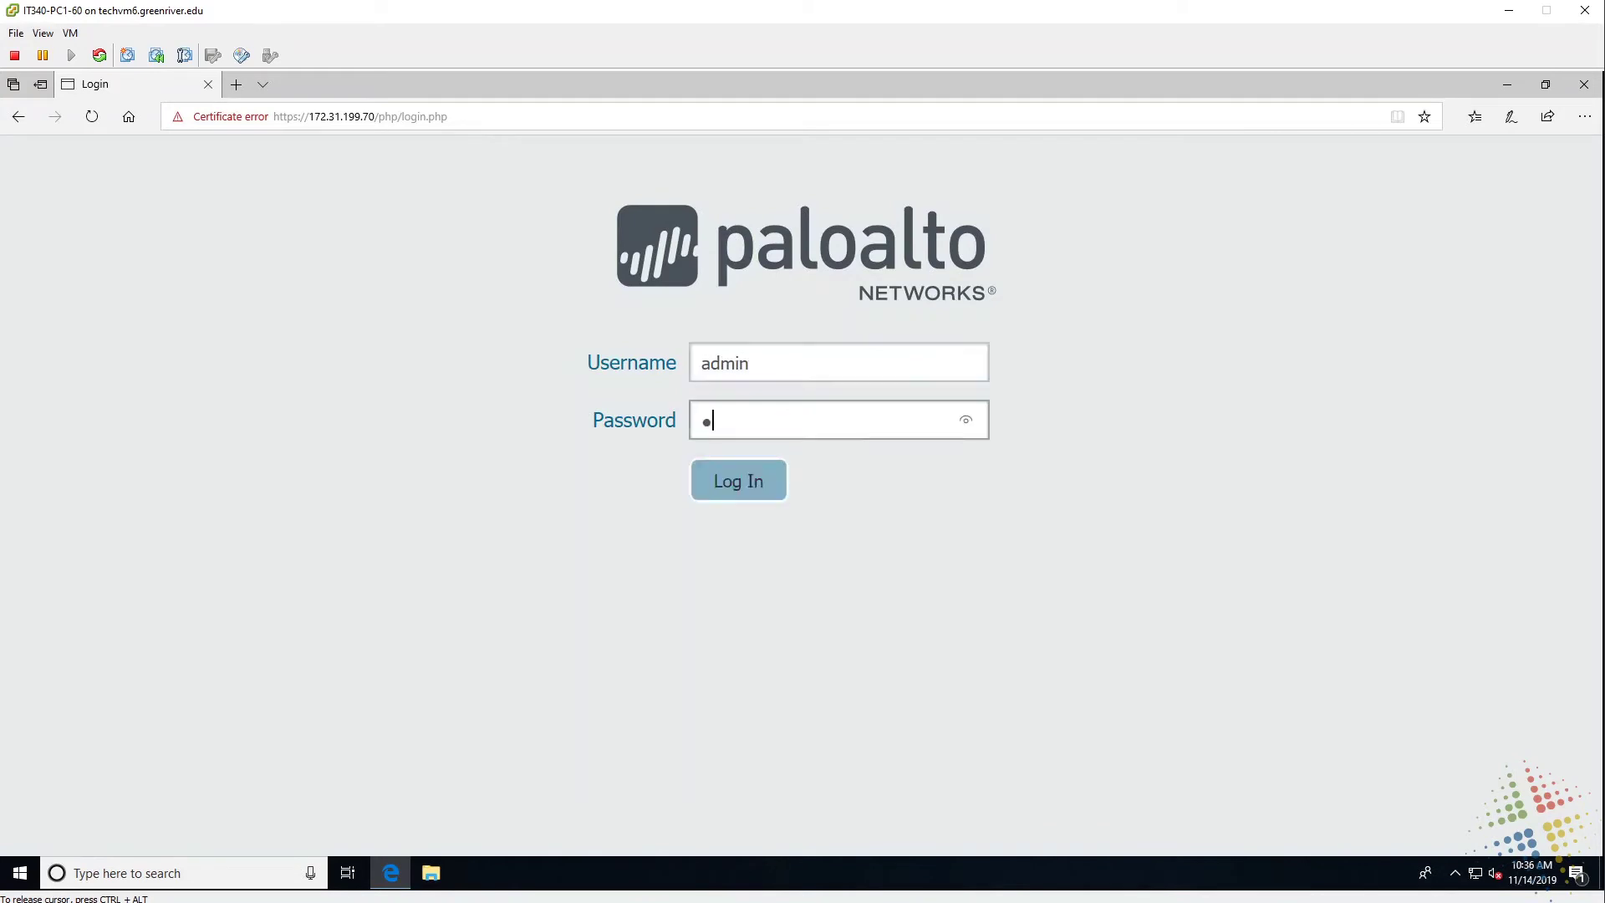
{"action": "key", "text": "BackSpace"}
{"action": "key", "text": "BackSpace"}
{"action": "key", "text": "BackSpace"}
{"action": "key", "text": "BackSpace"}
{"action": "type", "text": "admin12345"}
{"action": "key", "text": "Return"}
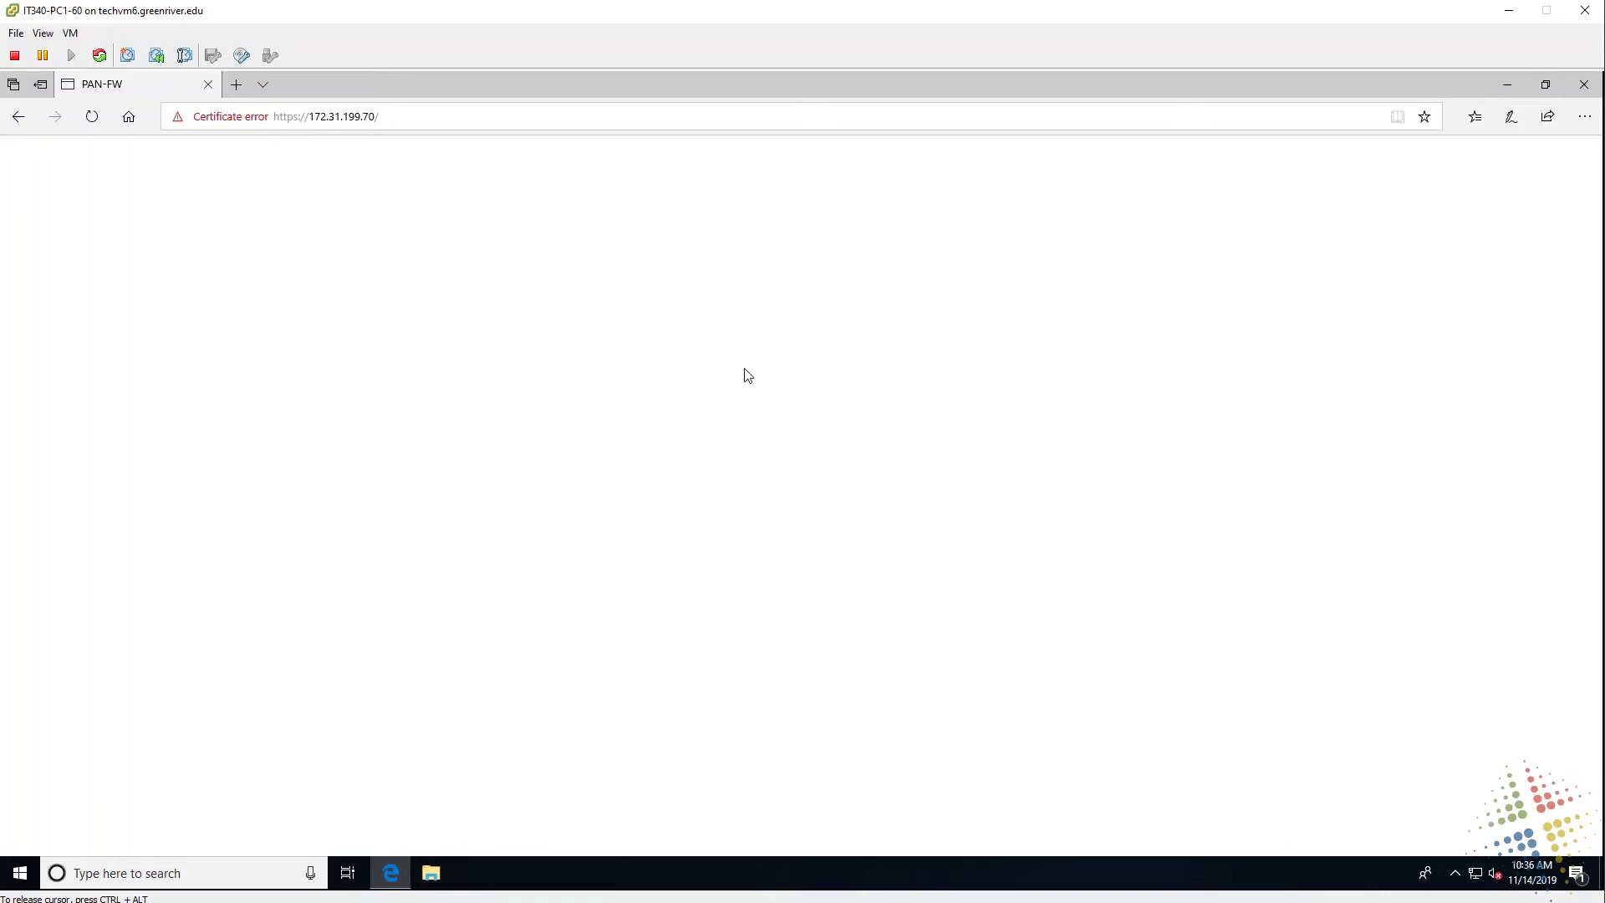
{"action": "key", "text": "ctrl+alt"}
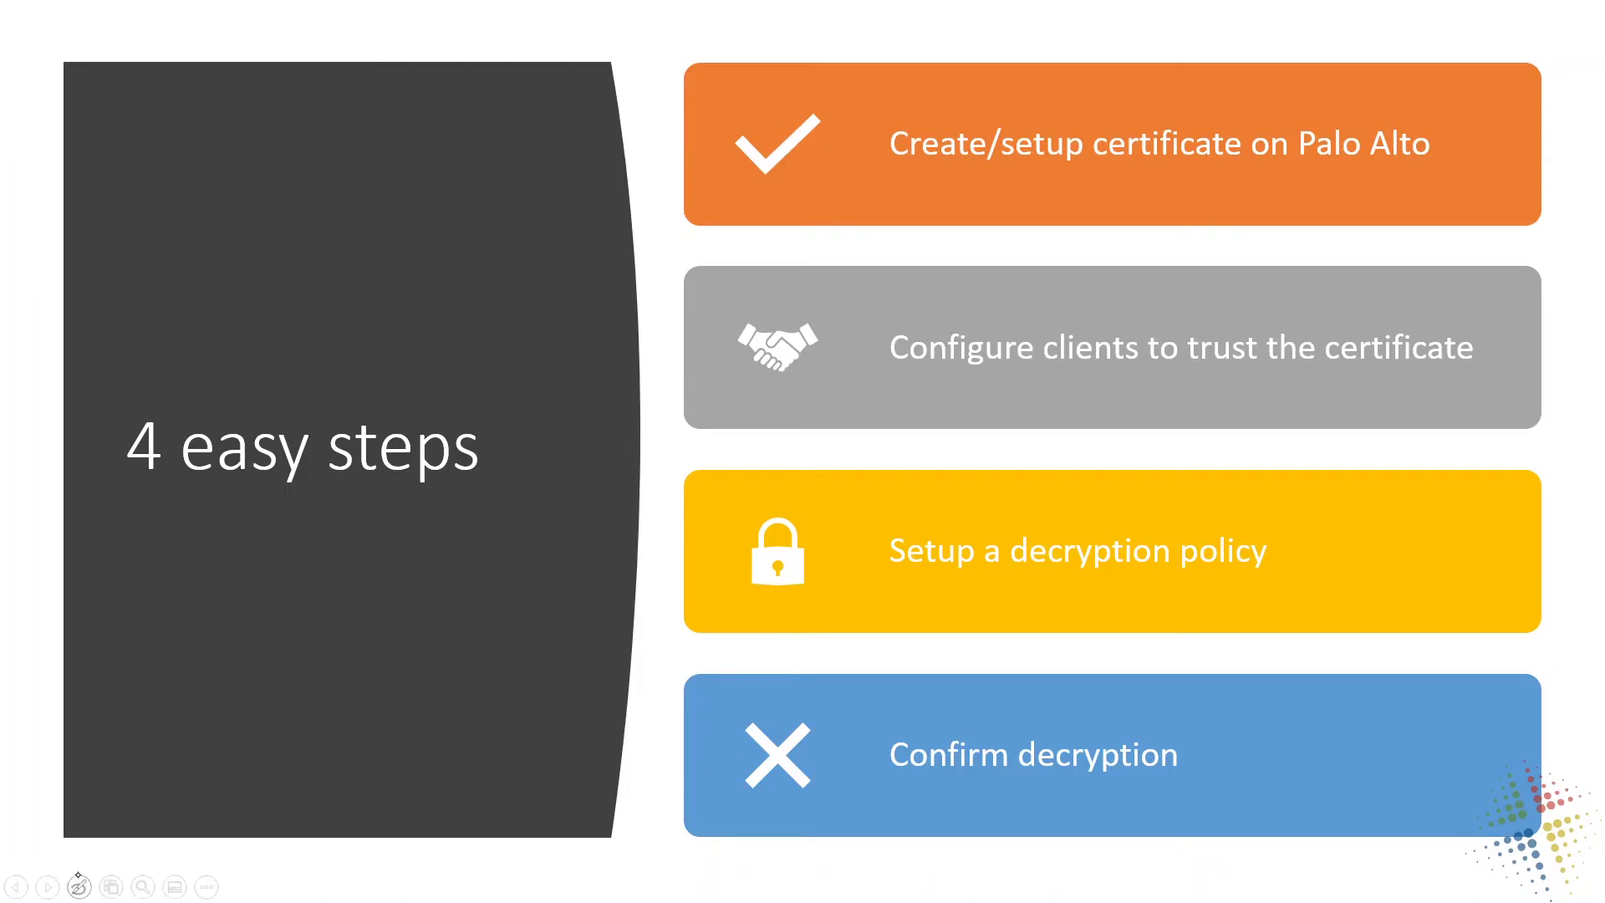
Choose the slideshow pen and draw red marks beside the client-trust handshake step.
{"action": "left_click", "coordinate": [79, 886]}
{"action": "left_click", "coordinate": [45, 753]}
{"action": "mouse_move", "coordinate": [727, 342]}
{"action": "left_mouse_down"}
{"action": "mouse_move", "coordinate": [690, 366]}
{"action": "mouse_move", "coordinate": [700, 391]}
{"action": "left_mouse_up"}
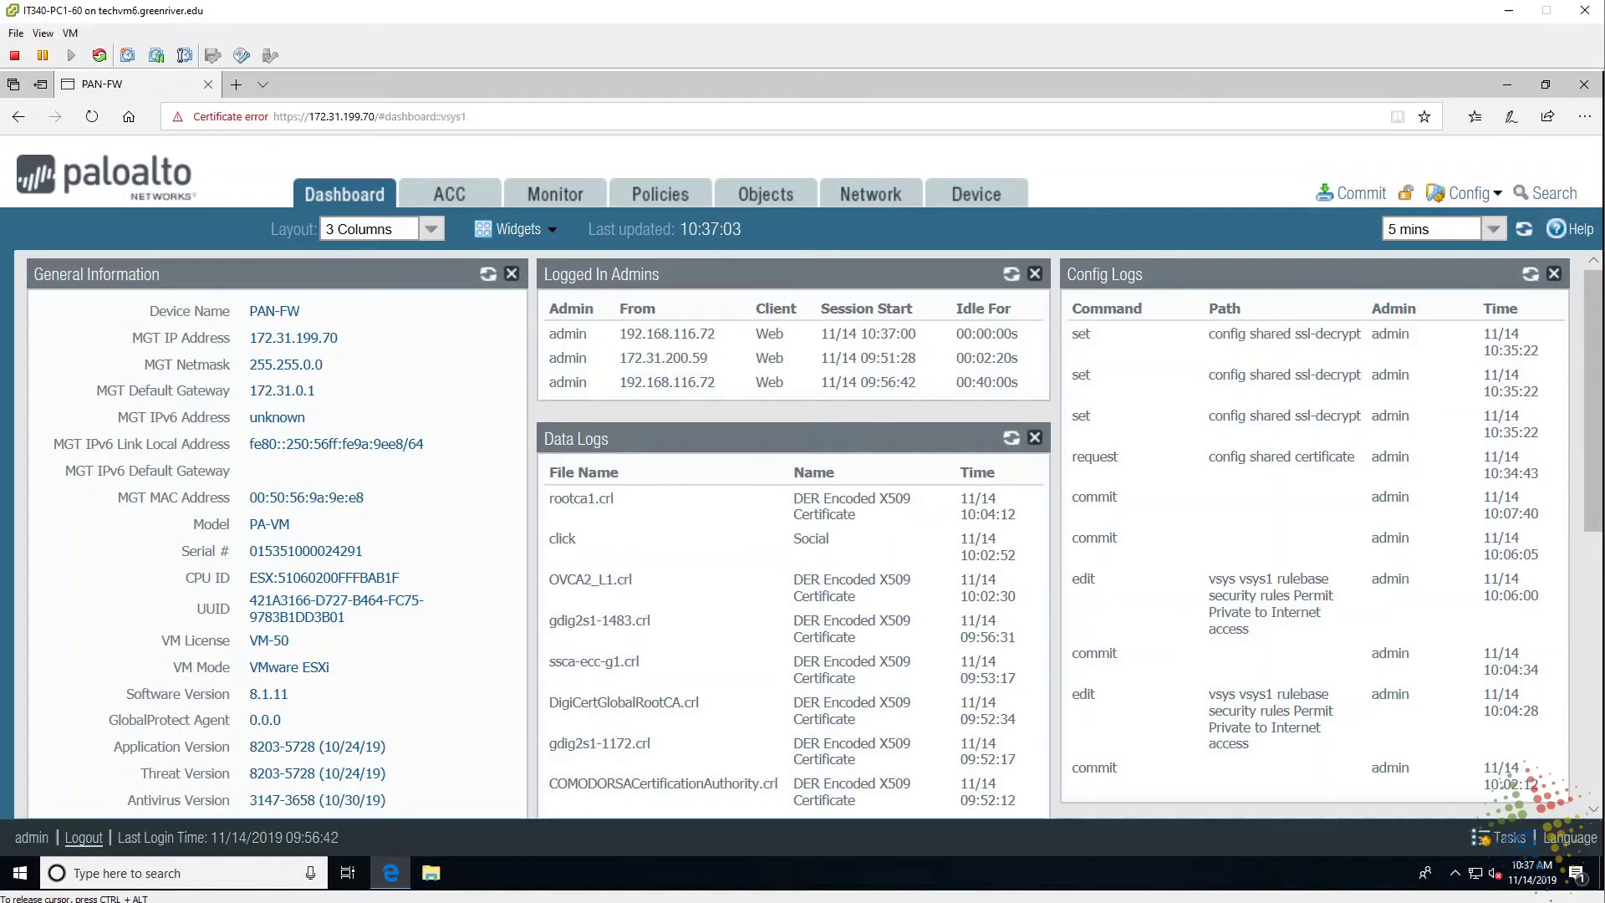
Export Out-bound-certificate as Base64 PEM, save cert_Out-bound-certificate.crt, and close Edge.
{"action": "left_click", "coordinate": [980, 195]}
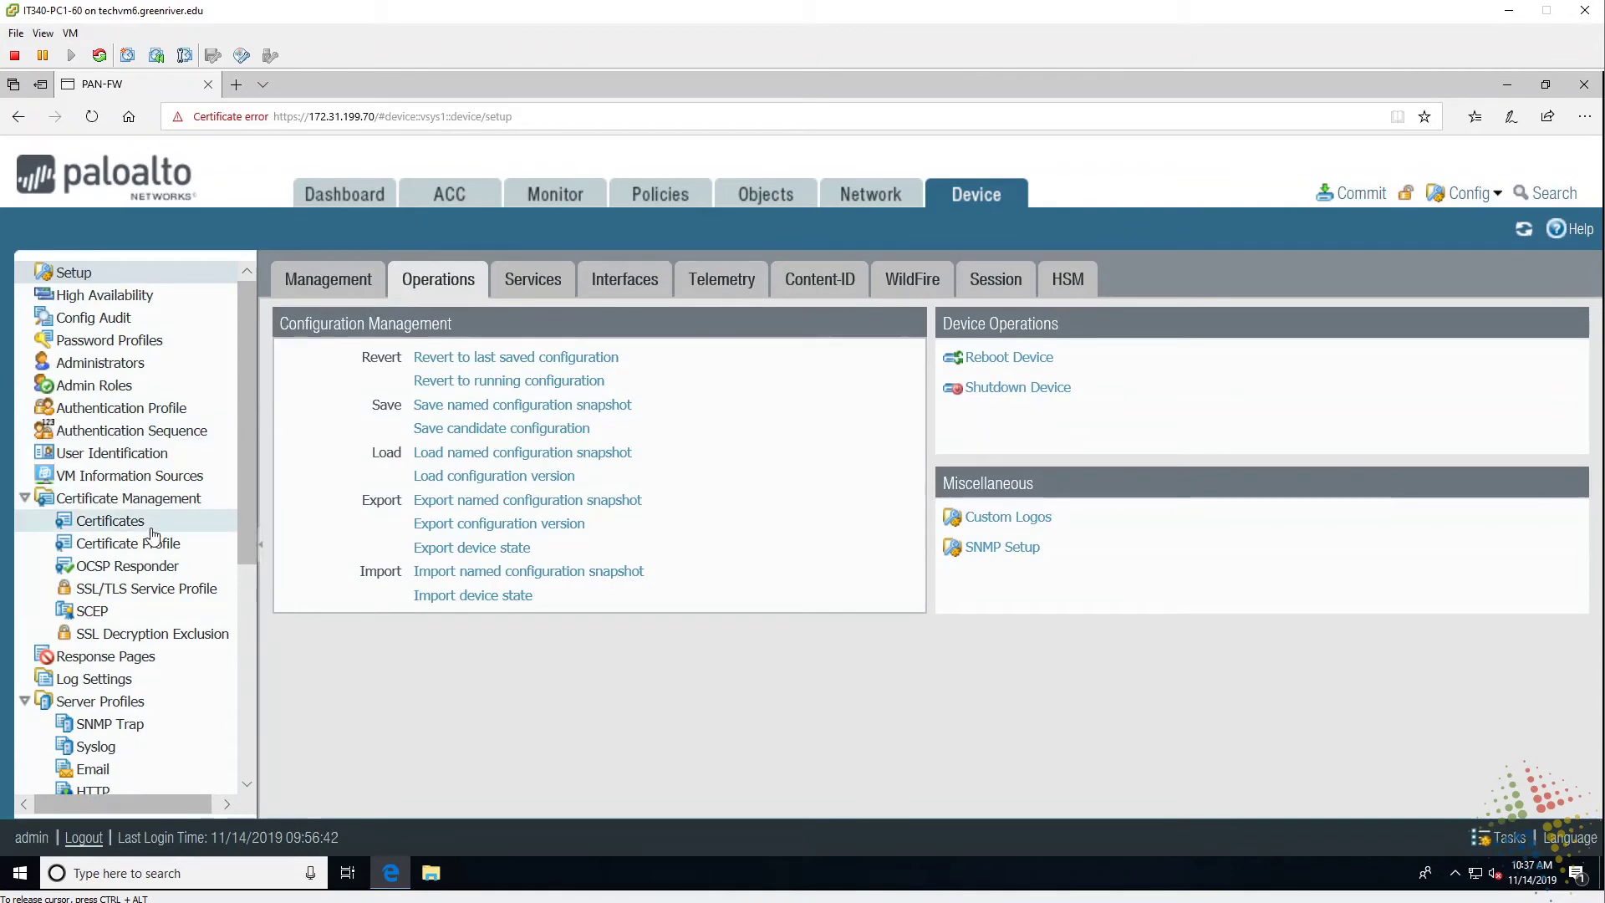
{"action": "left_click", "coordinate": [143, 529]}
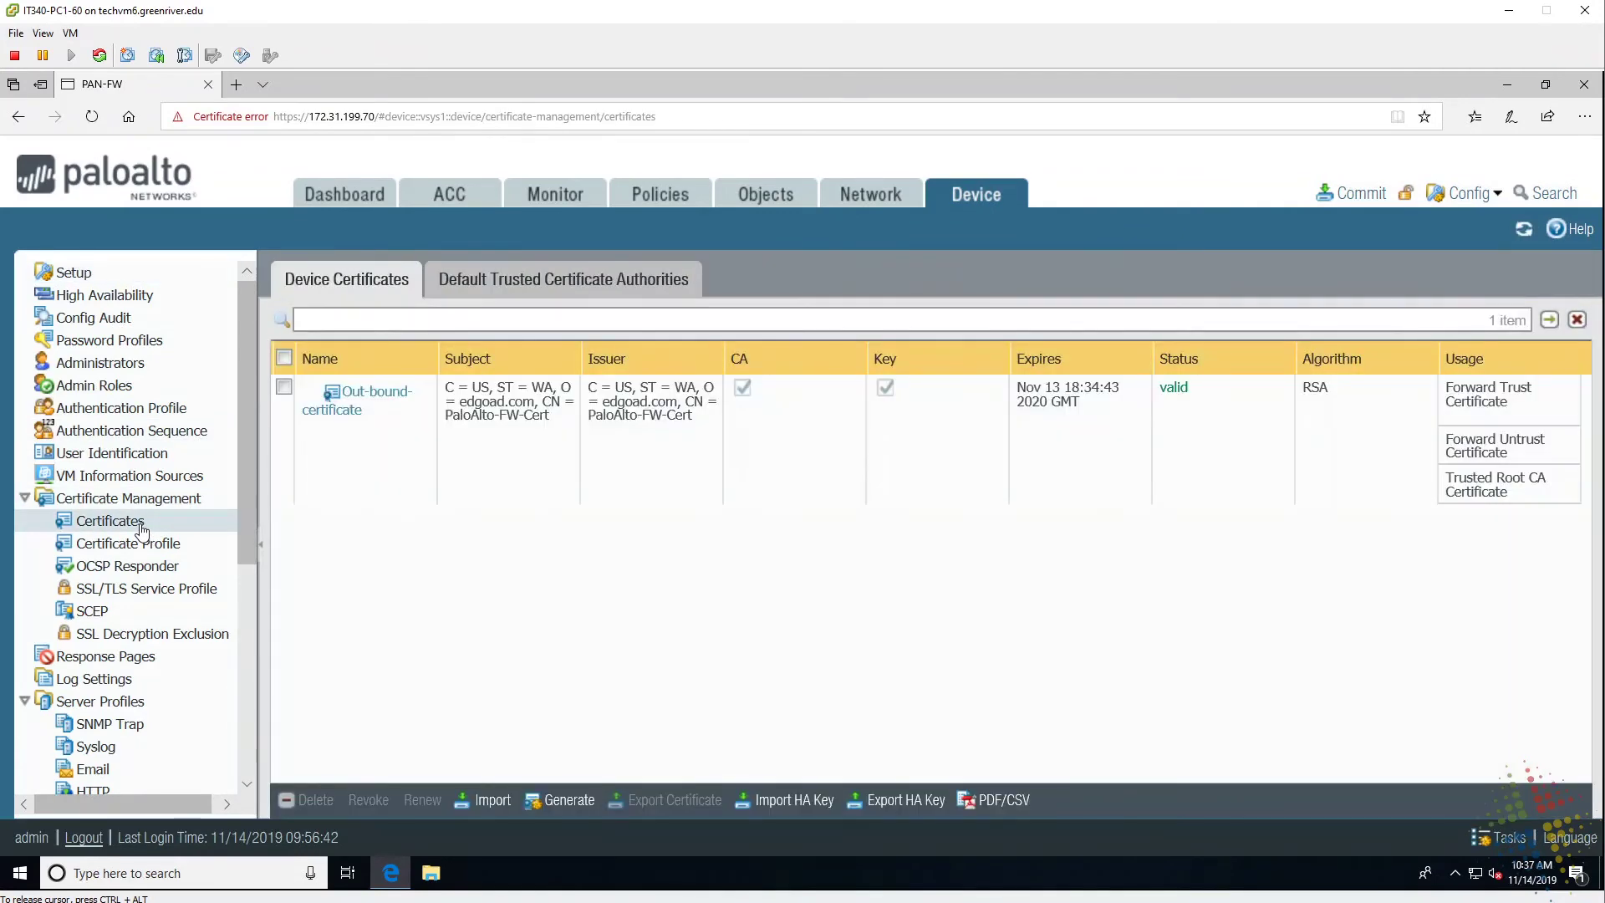
{"action": "left_click", "coordinate": [505, 468]}
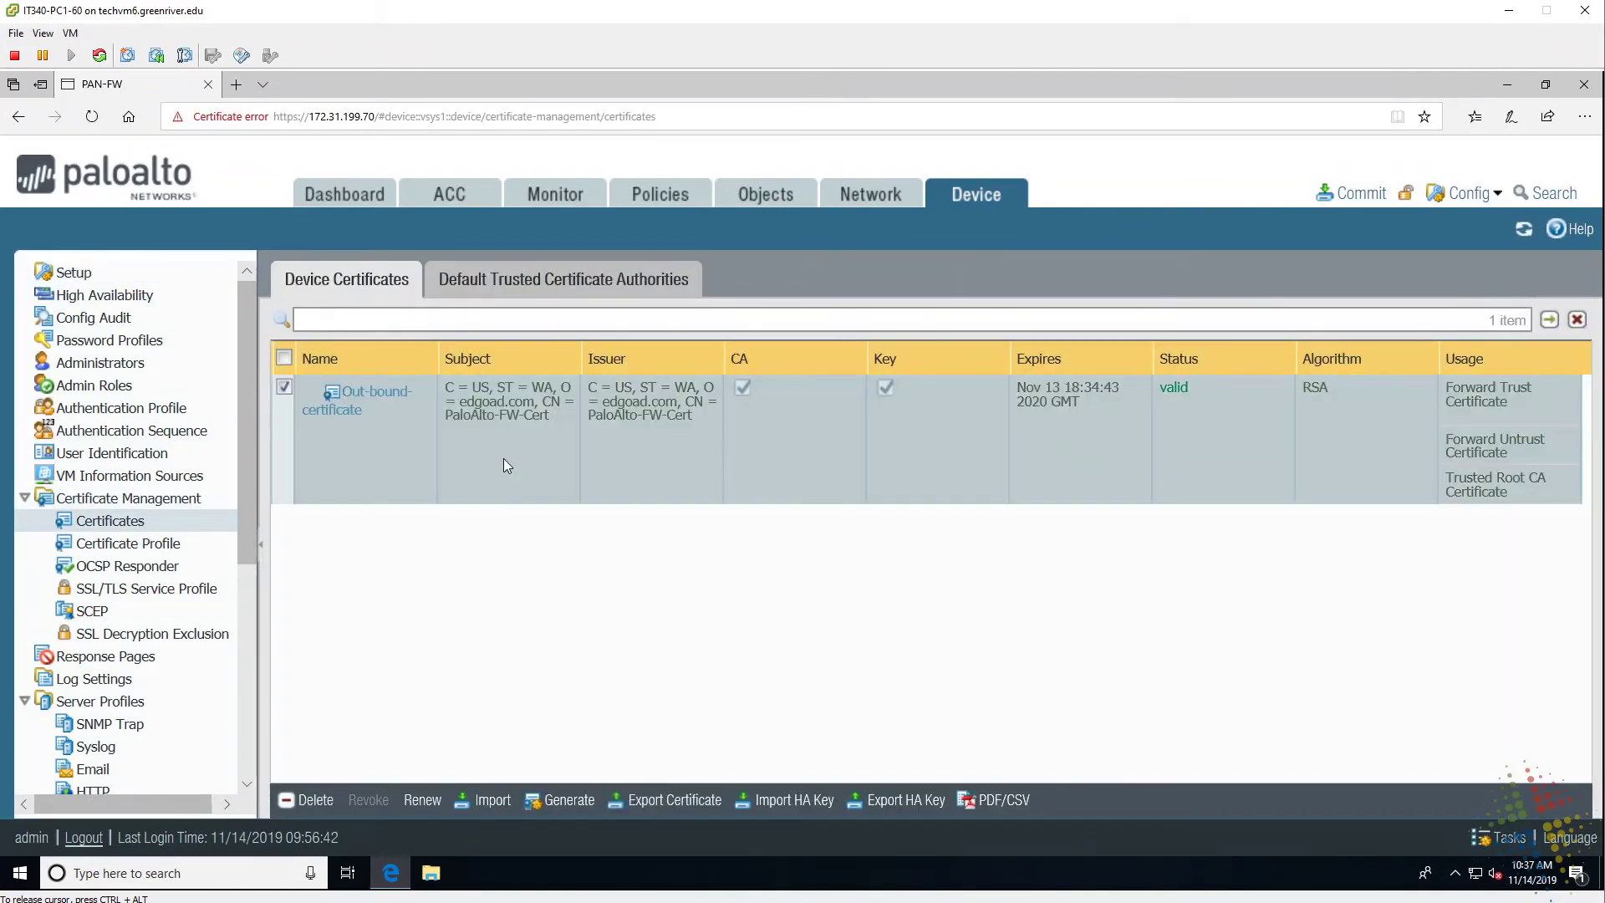
{"action": "left_click", "coordinate": [679, 804]}
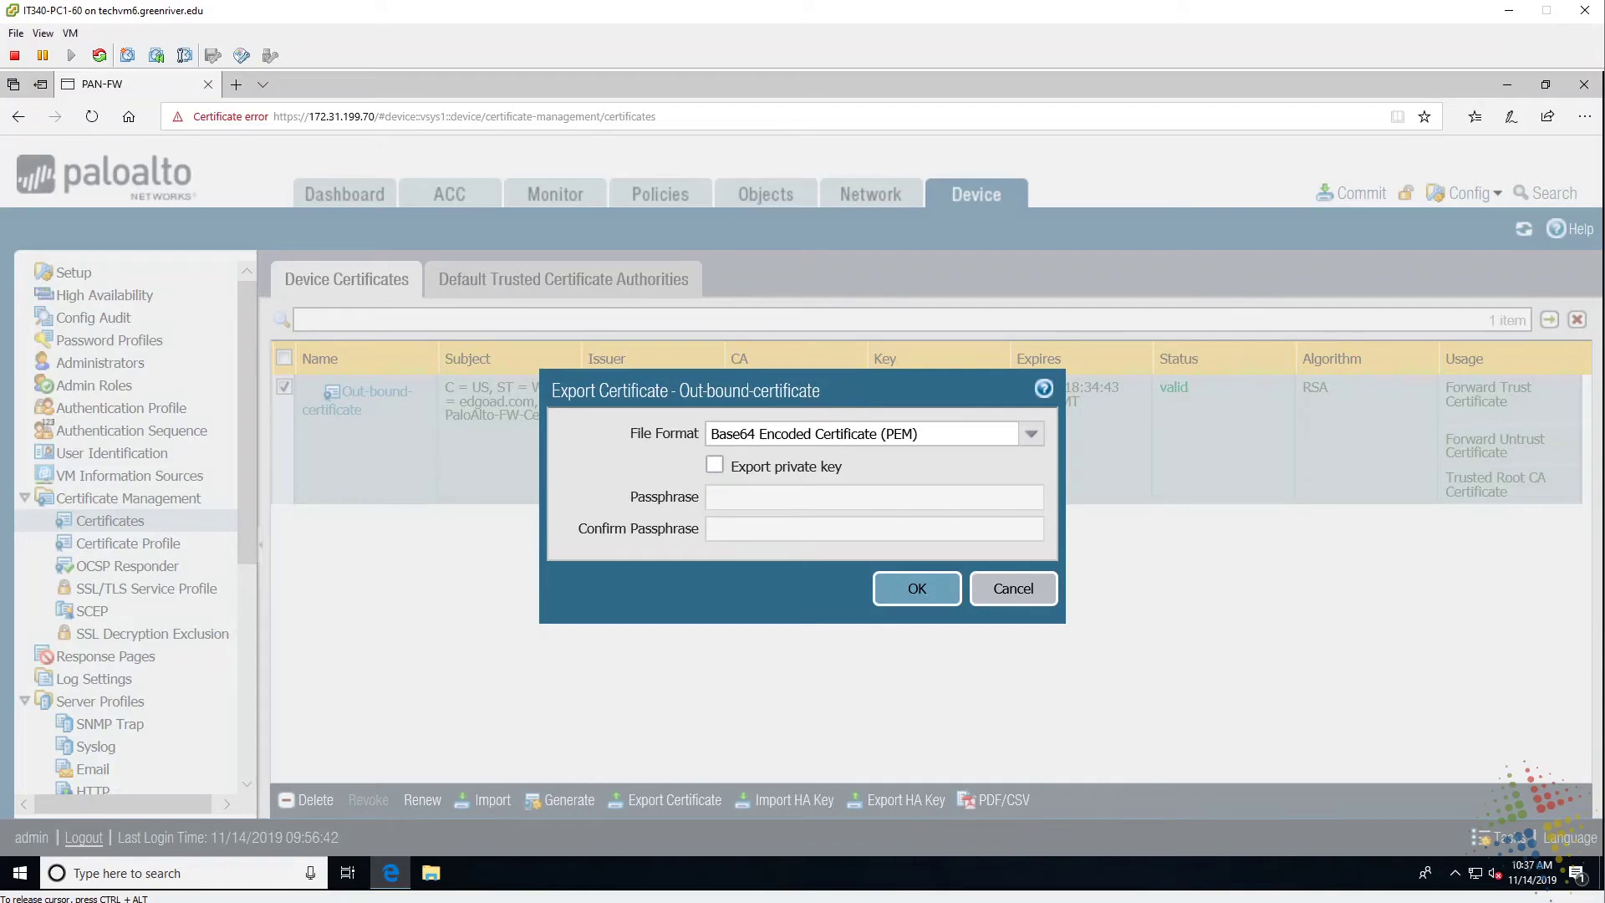
{"action": "left_click", "coordinate": [916, 589]}
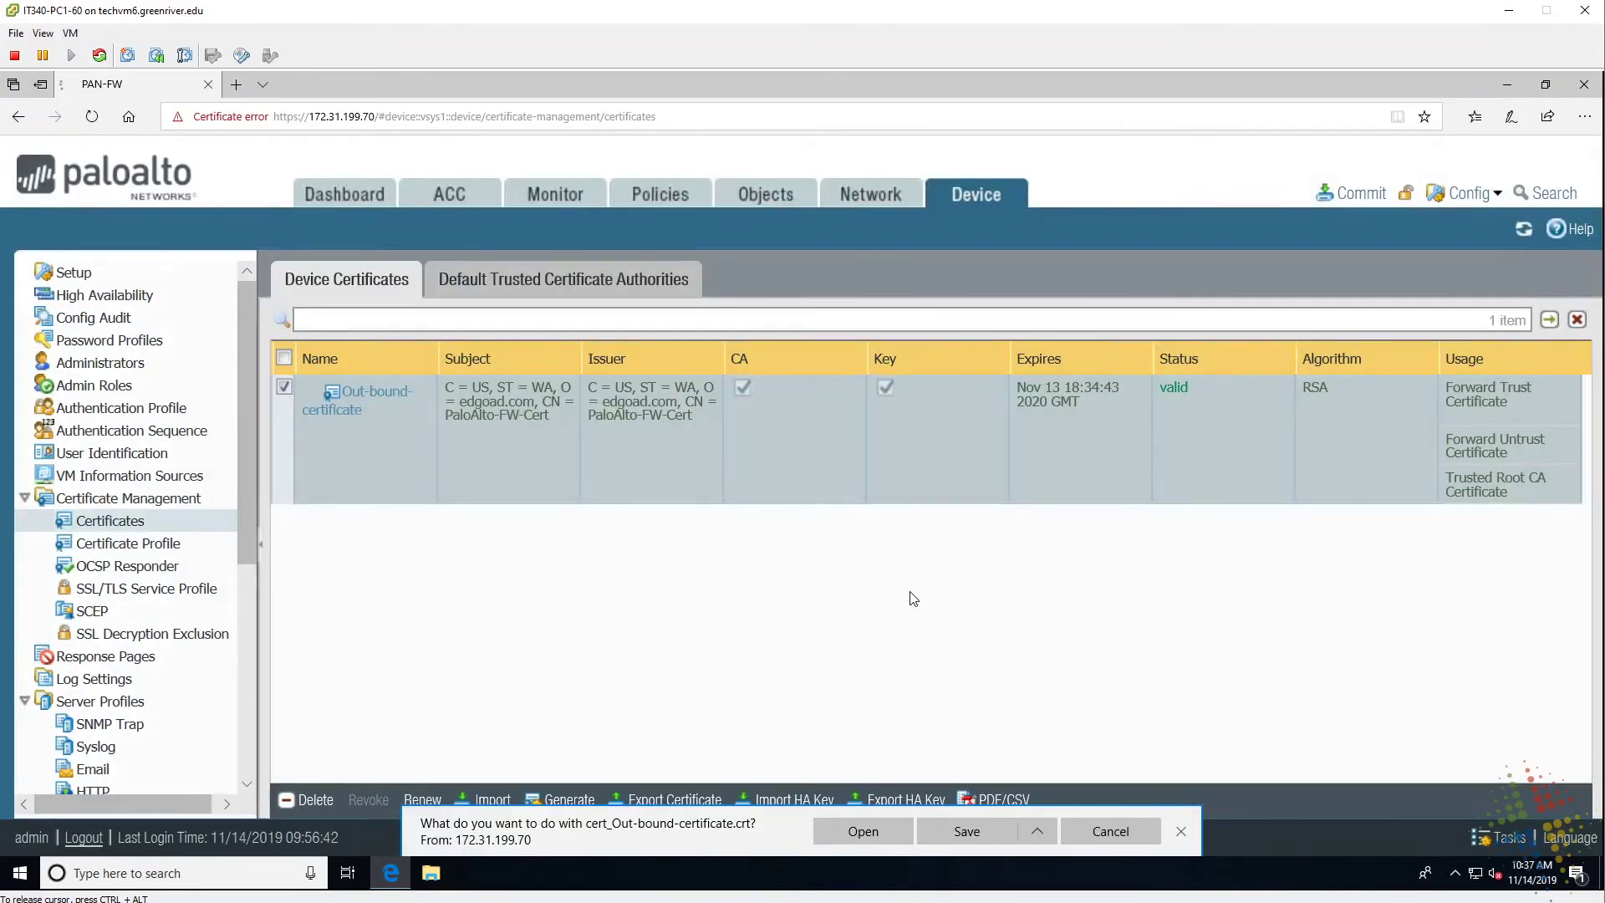
{"action": "left_click", "coordinate": [985, 835]}
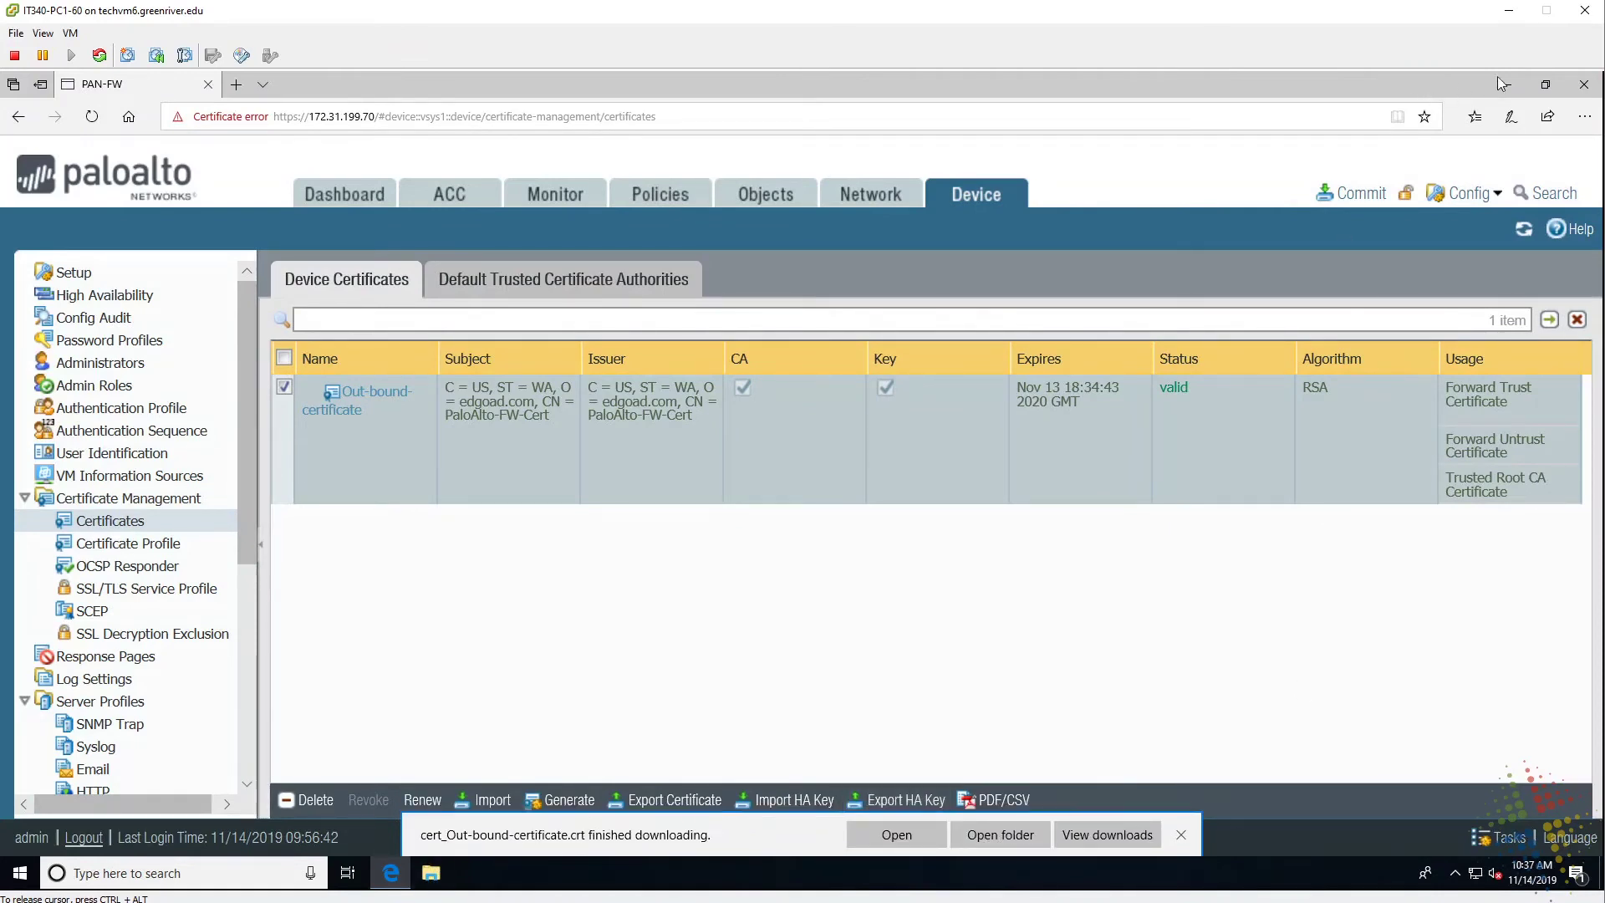
{"action": "left_click", "coordinate": [1586, 91]}
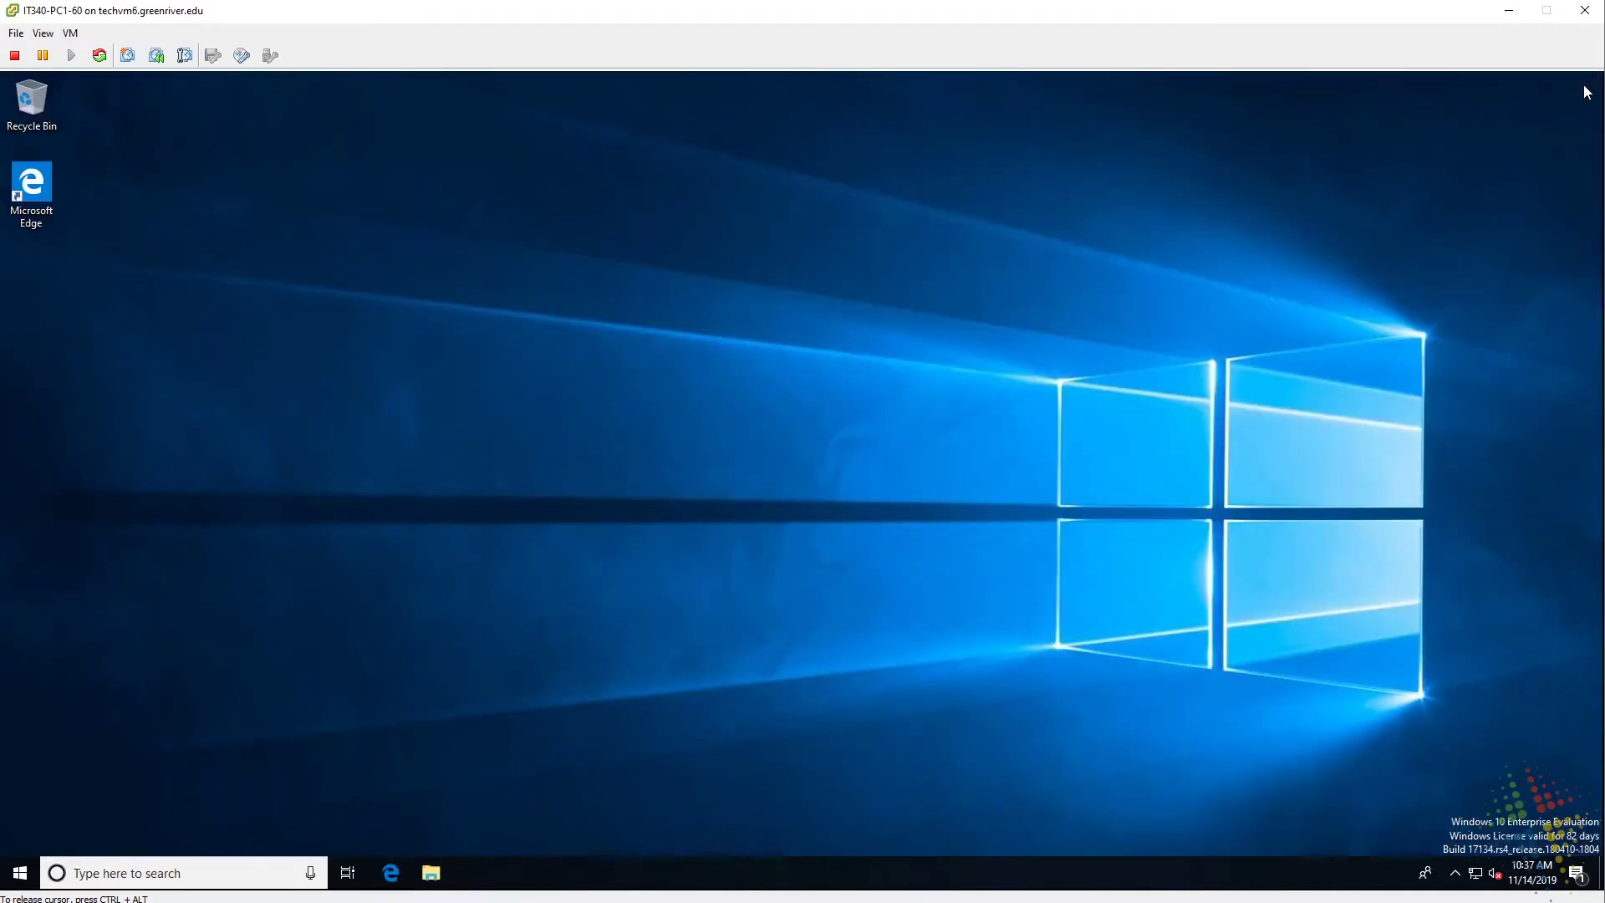
Open cert_Out-bound-certificate from the Downloads folder and start its Certificate Import Wizard.
{"action": "left_click", "coordinate": [433, 874]}
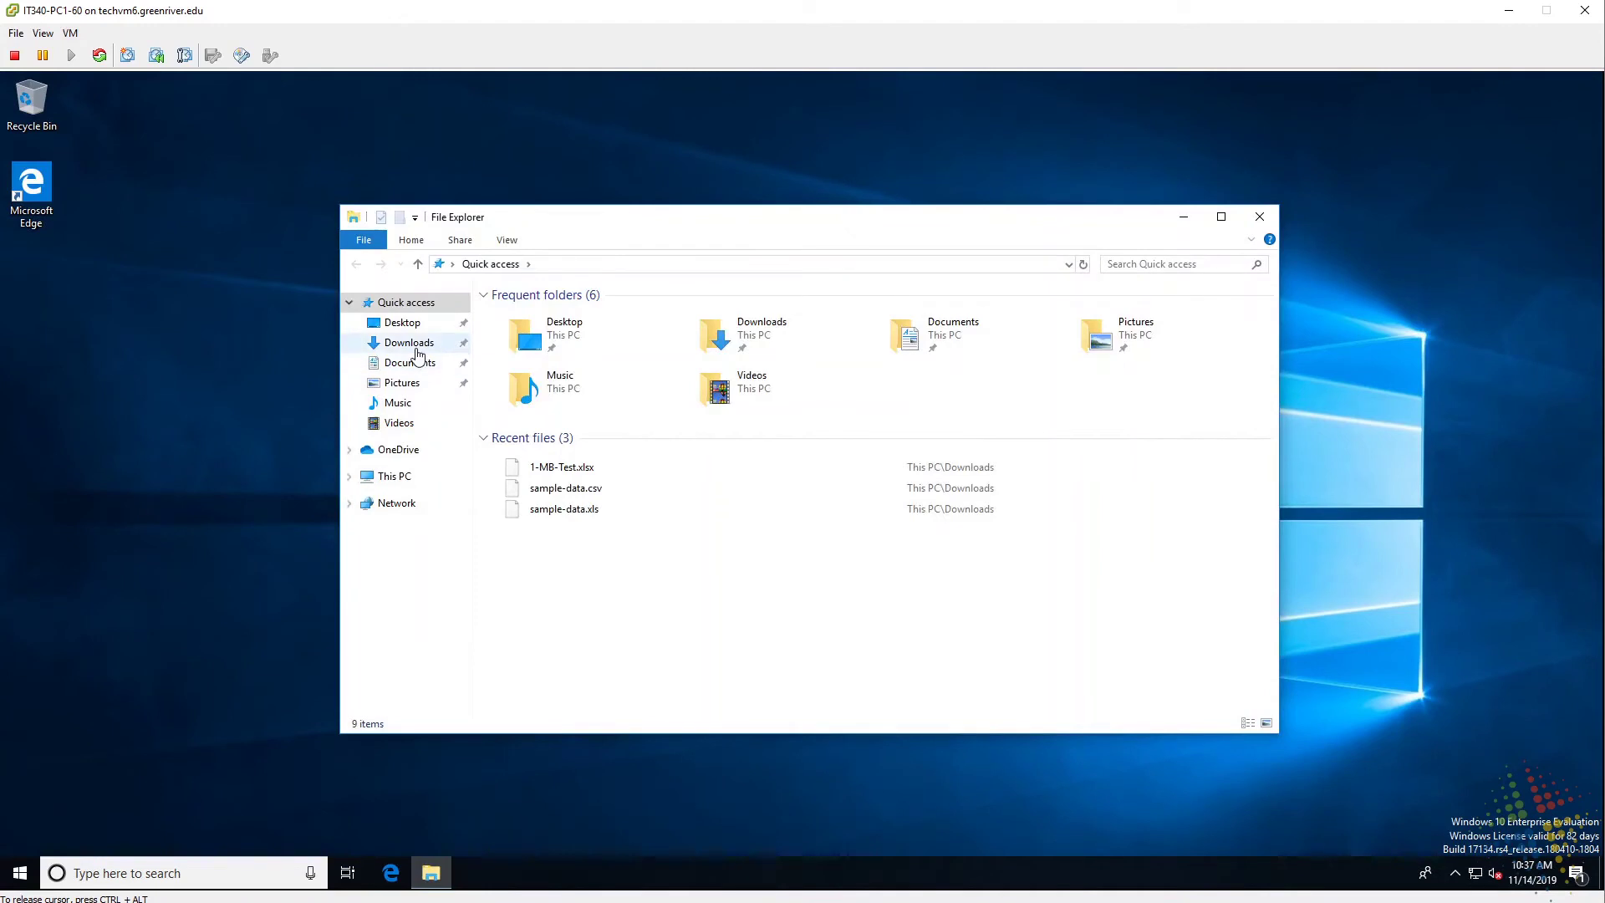
{"action": "left_click", "coordinate": [414, 346]}
{"action": "left_click", "coordinate": [586, 332]}
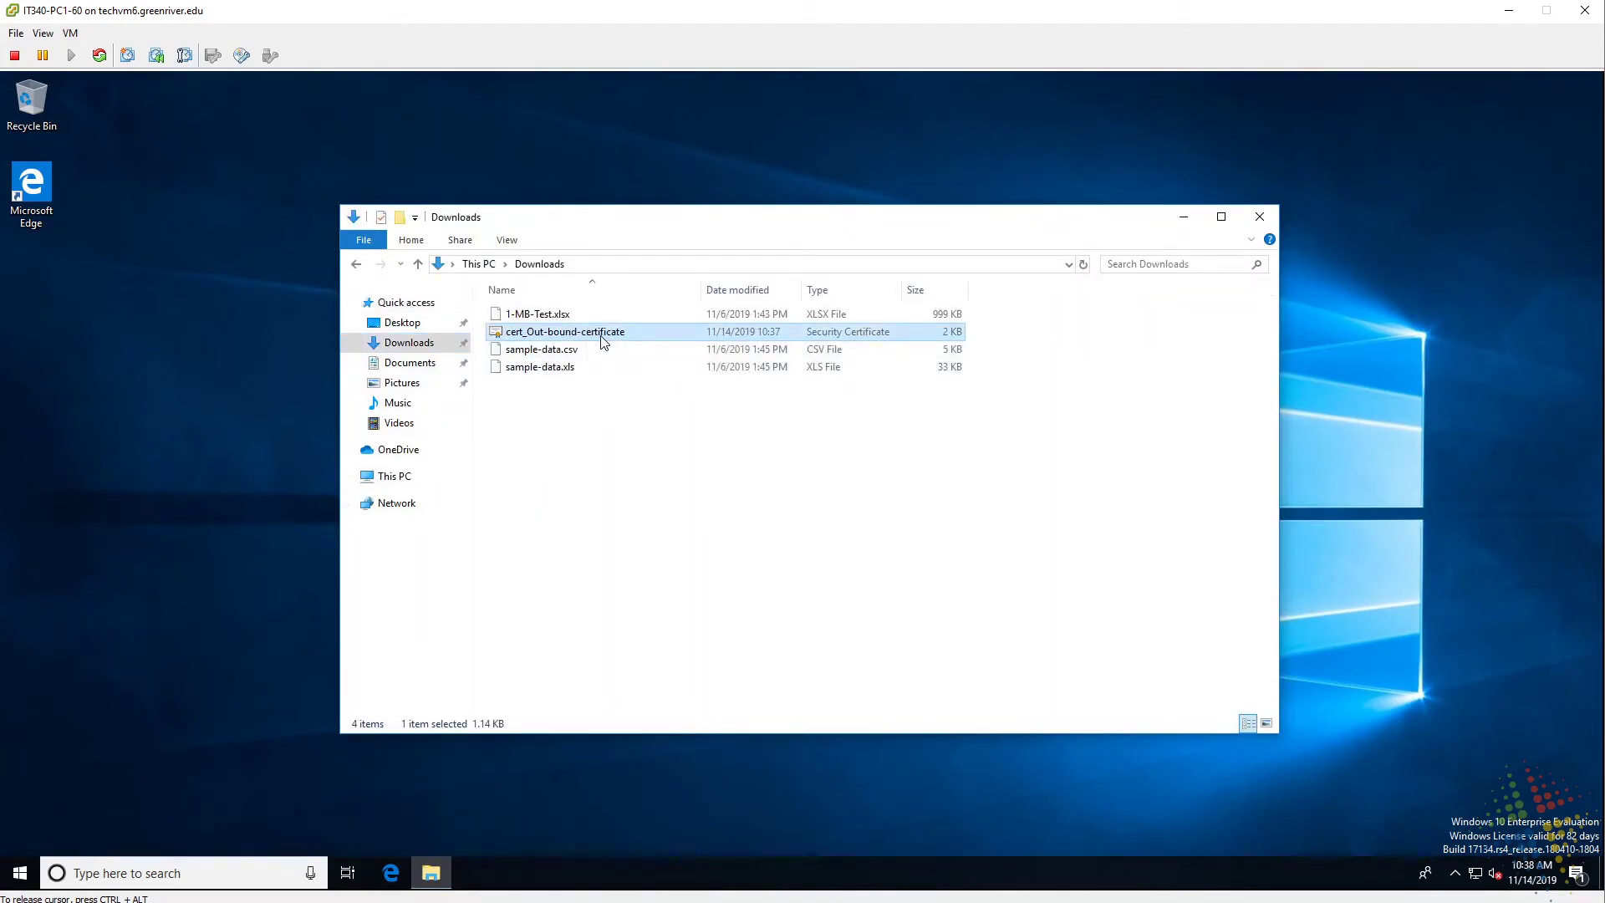
{"action": "double_click", "coordinate": [601, 337]}
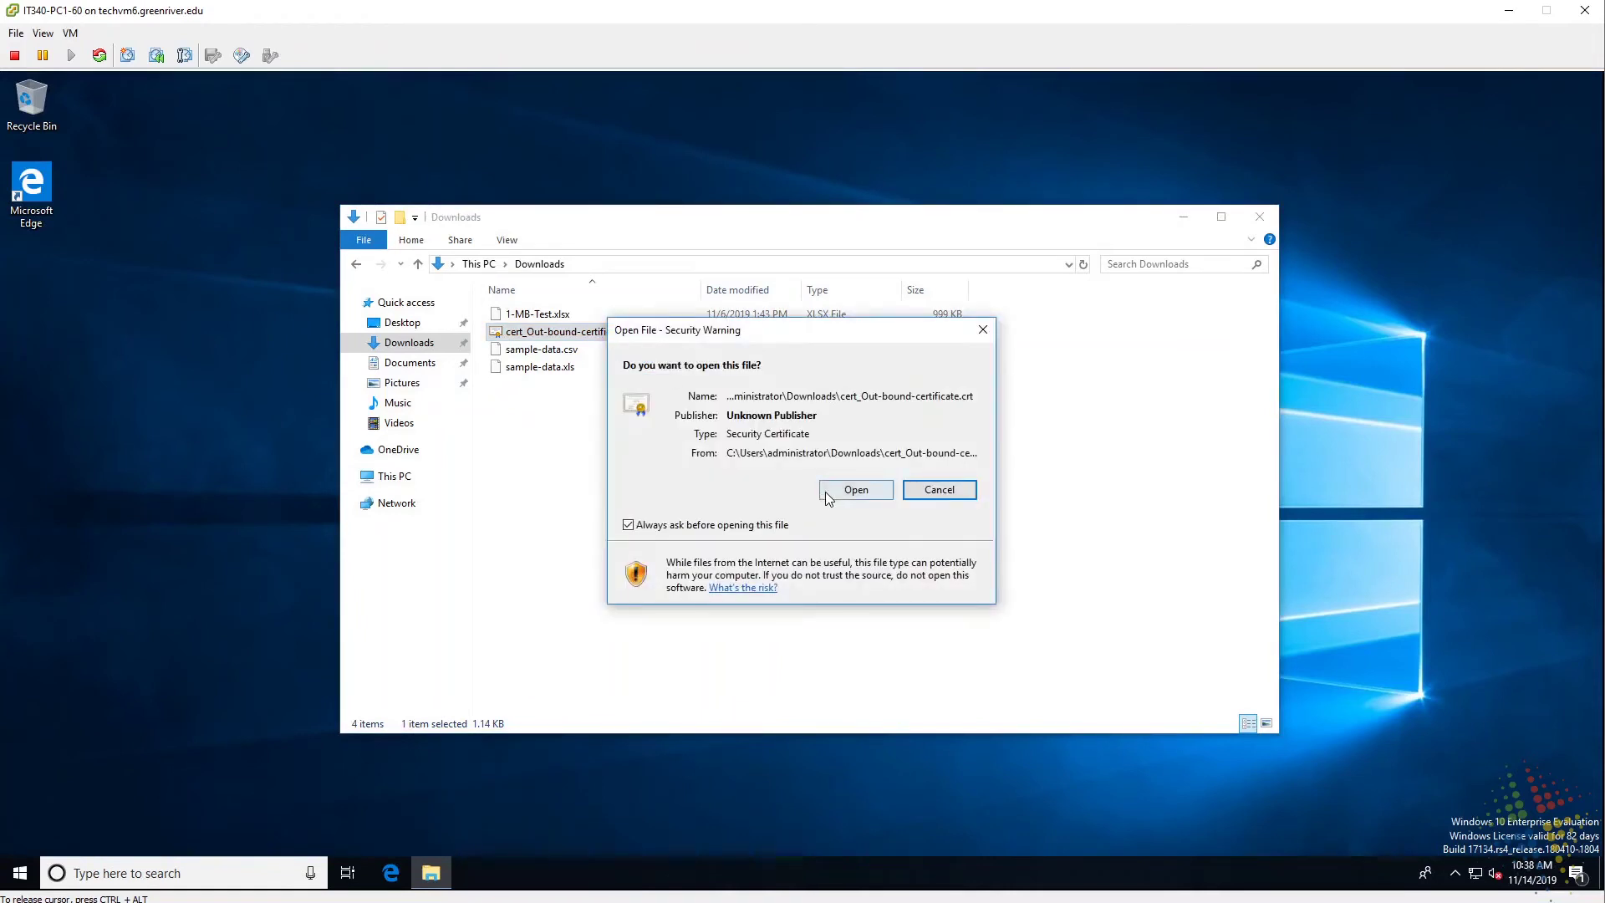
{"action": "left_click", "coordinate": [825, 496]}
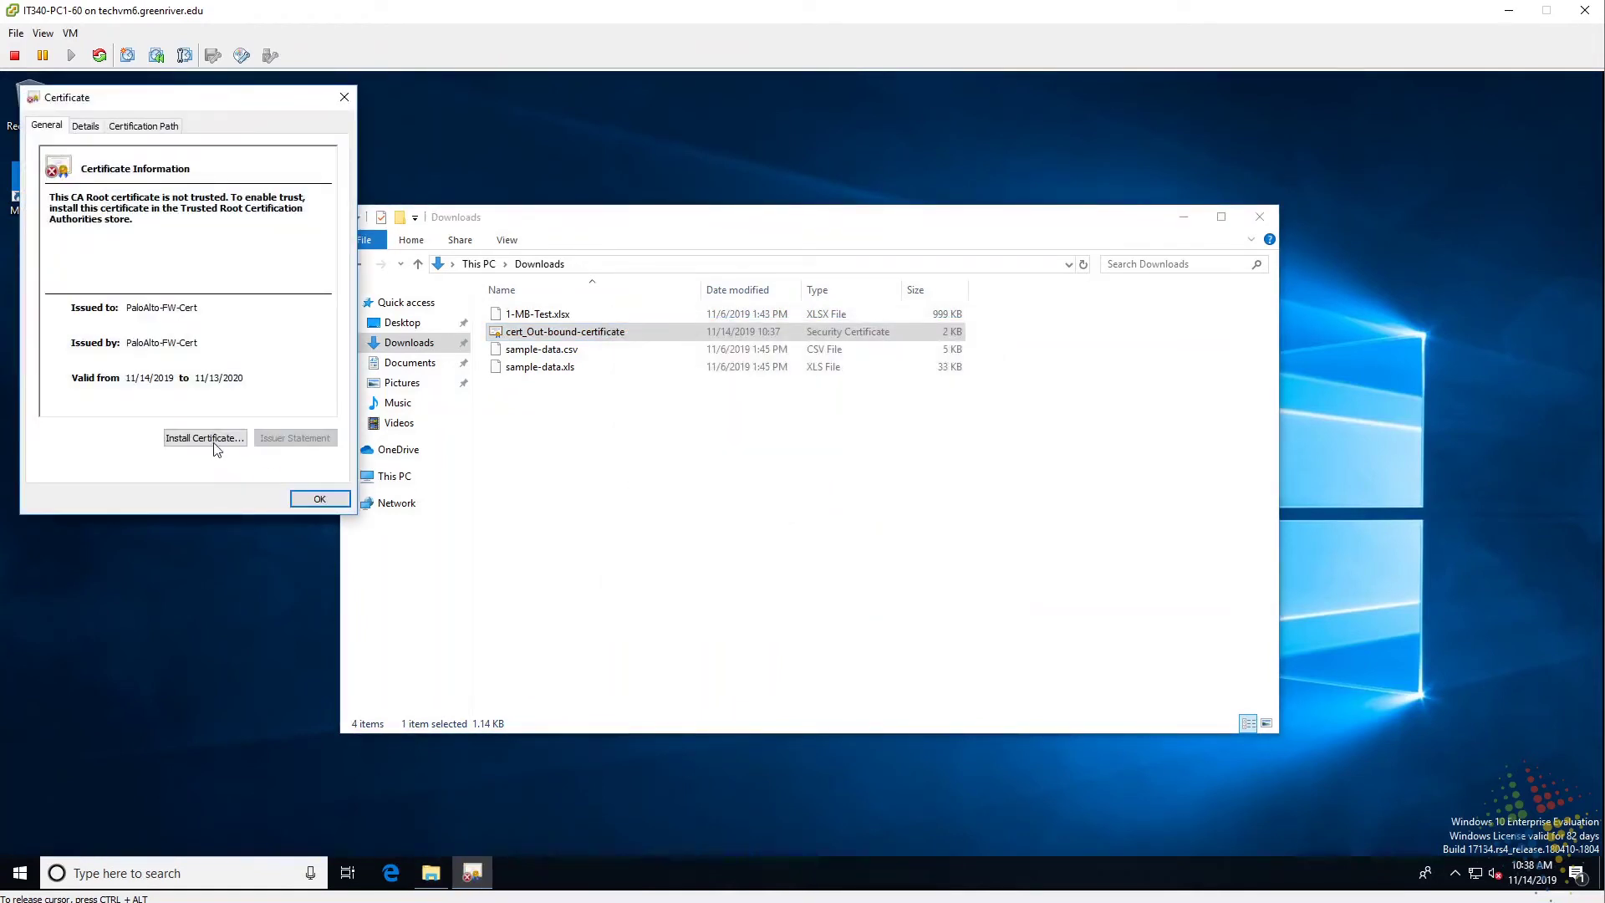
{"action": "left_click", "coordinate": [217, 444]}
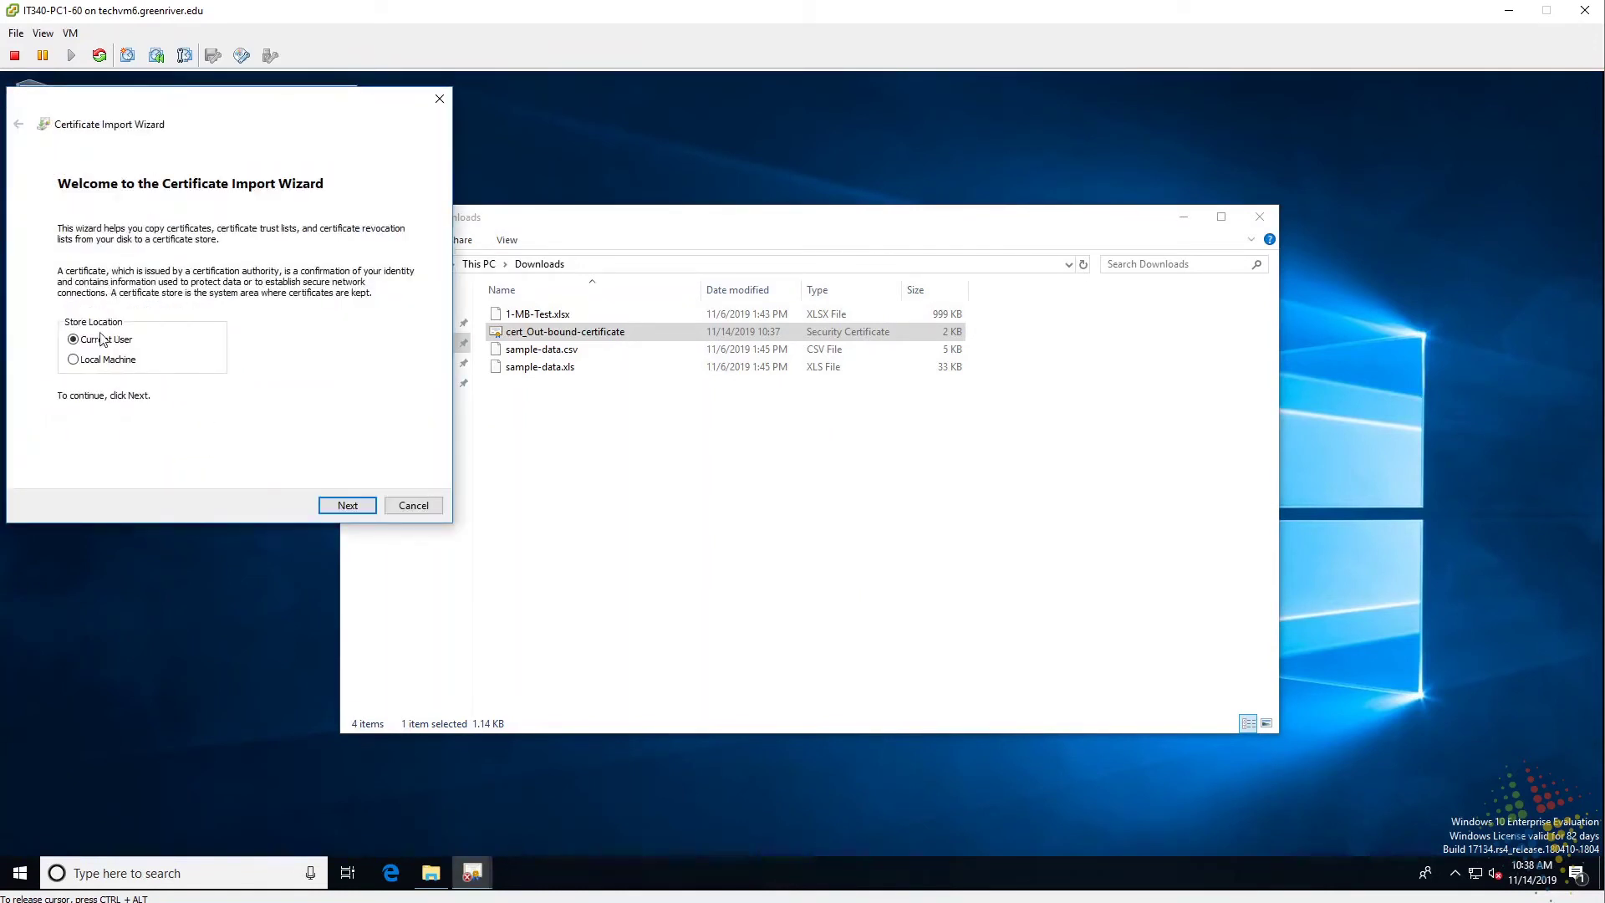
Import for Local Machine into the Trusted Root Certification Authorities store.
{"action": "left_click", "coordinate": [131, 364]}
{"action": "left_click", "coordinate": [349, 507]}
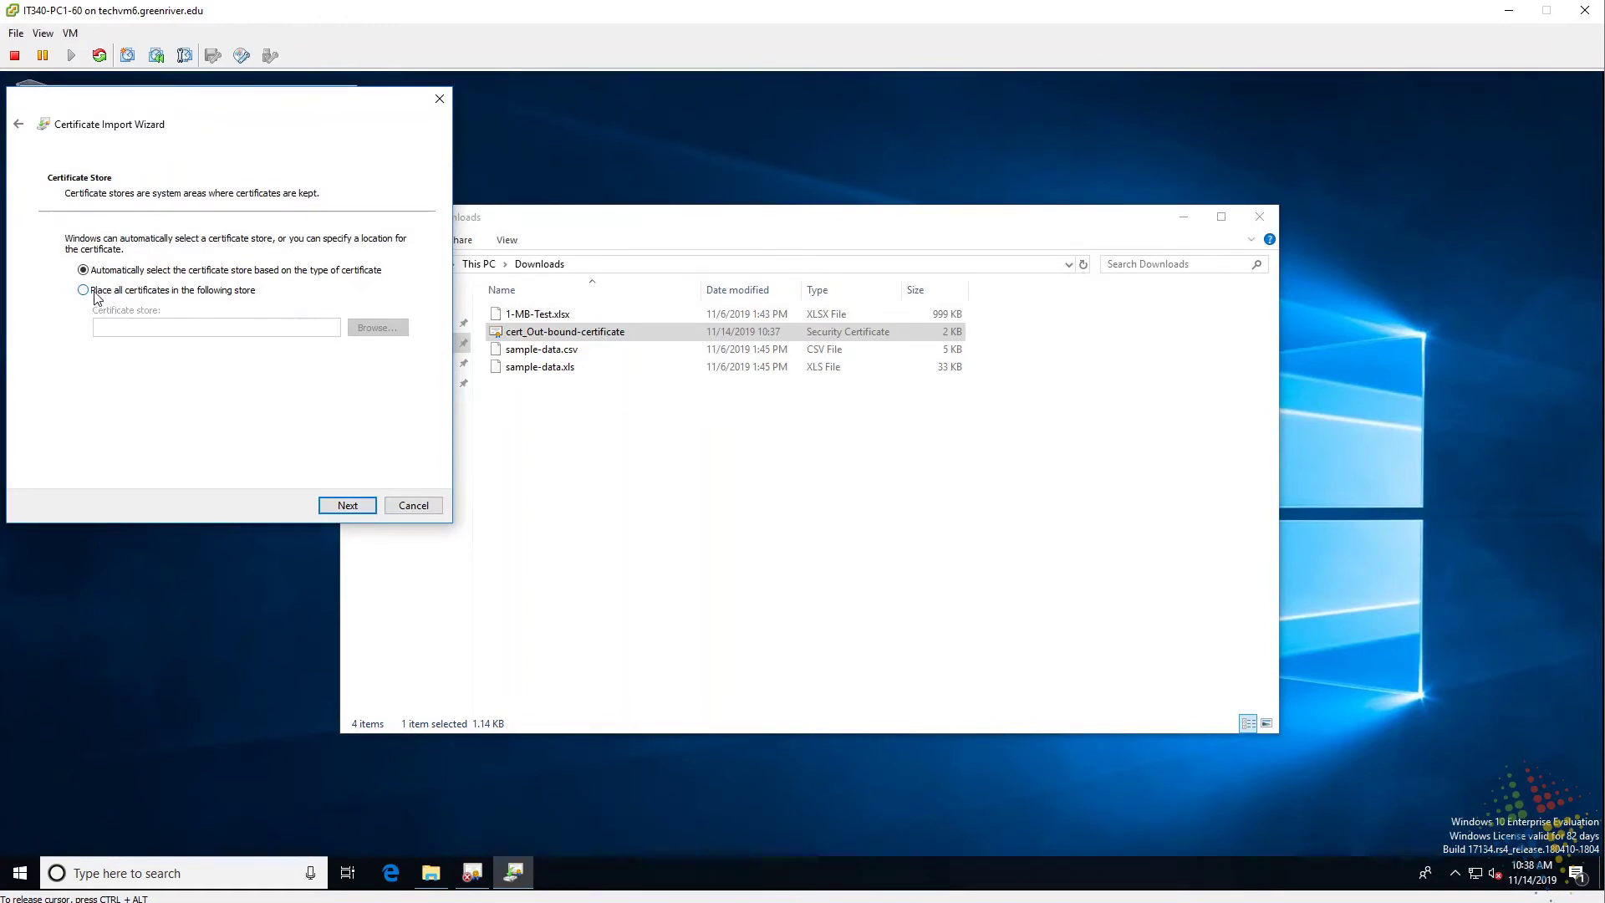
{"action": "left_click", "coordinate": [93, 293]}
{"action": "left_click", "coordinate": [373, 329]}
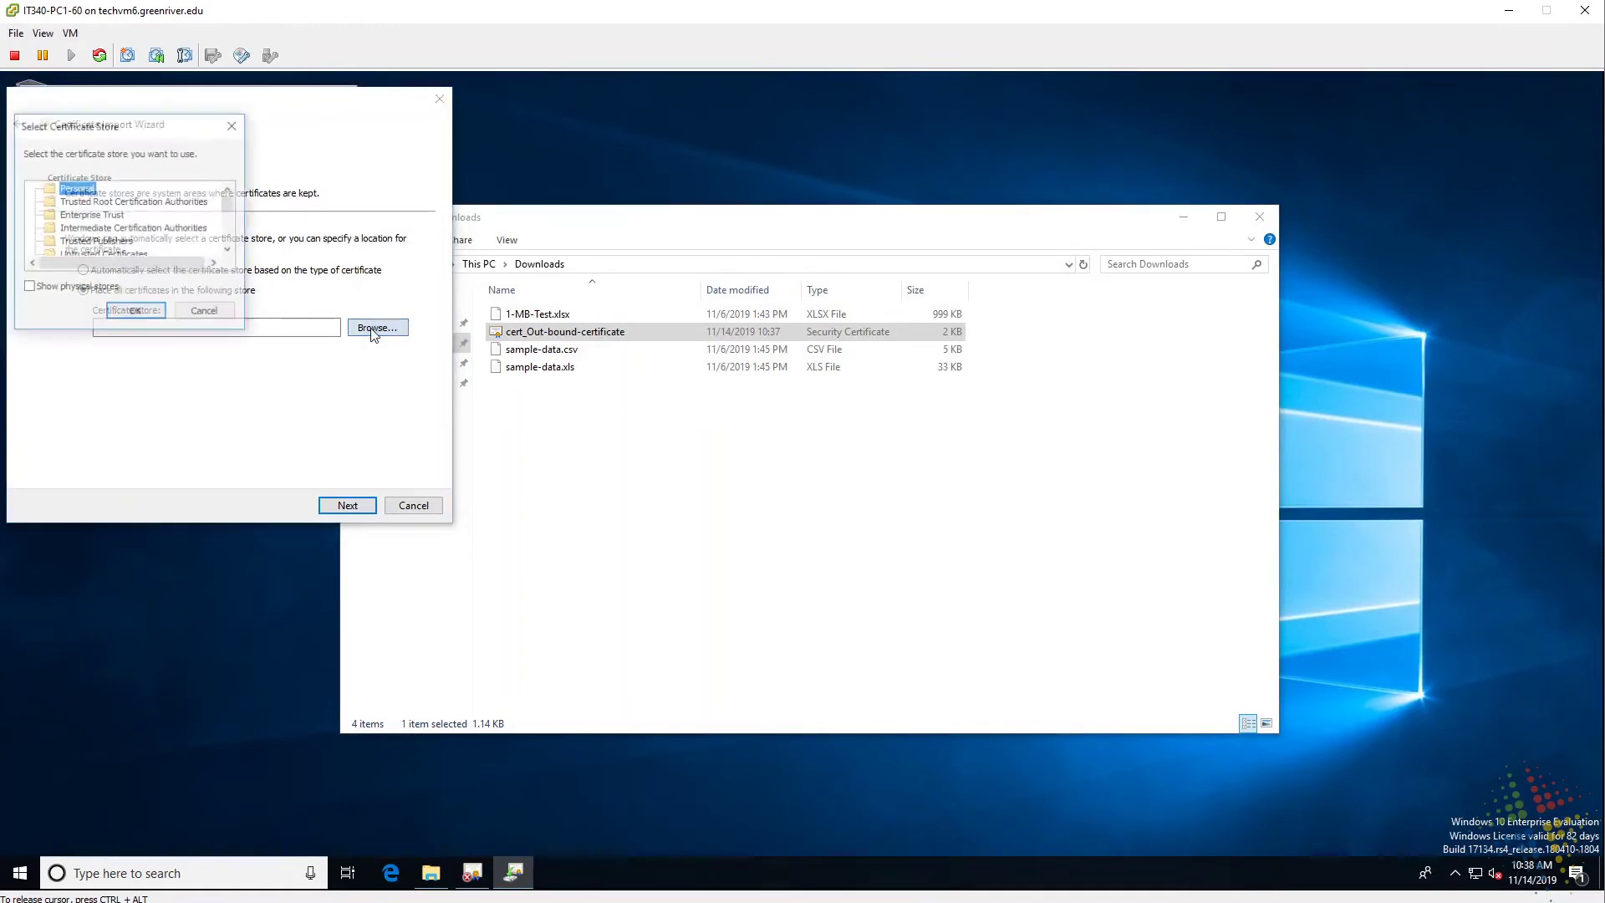
{"action": "left_click", "coordinate": [147, 203]}
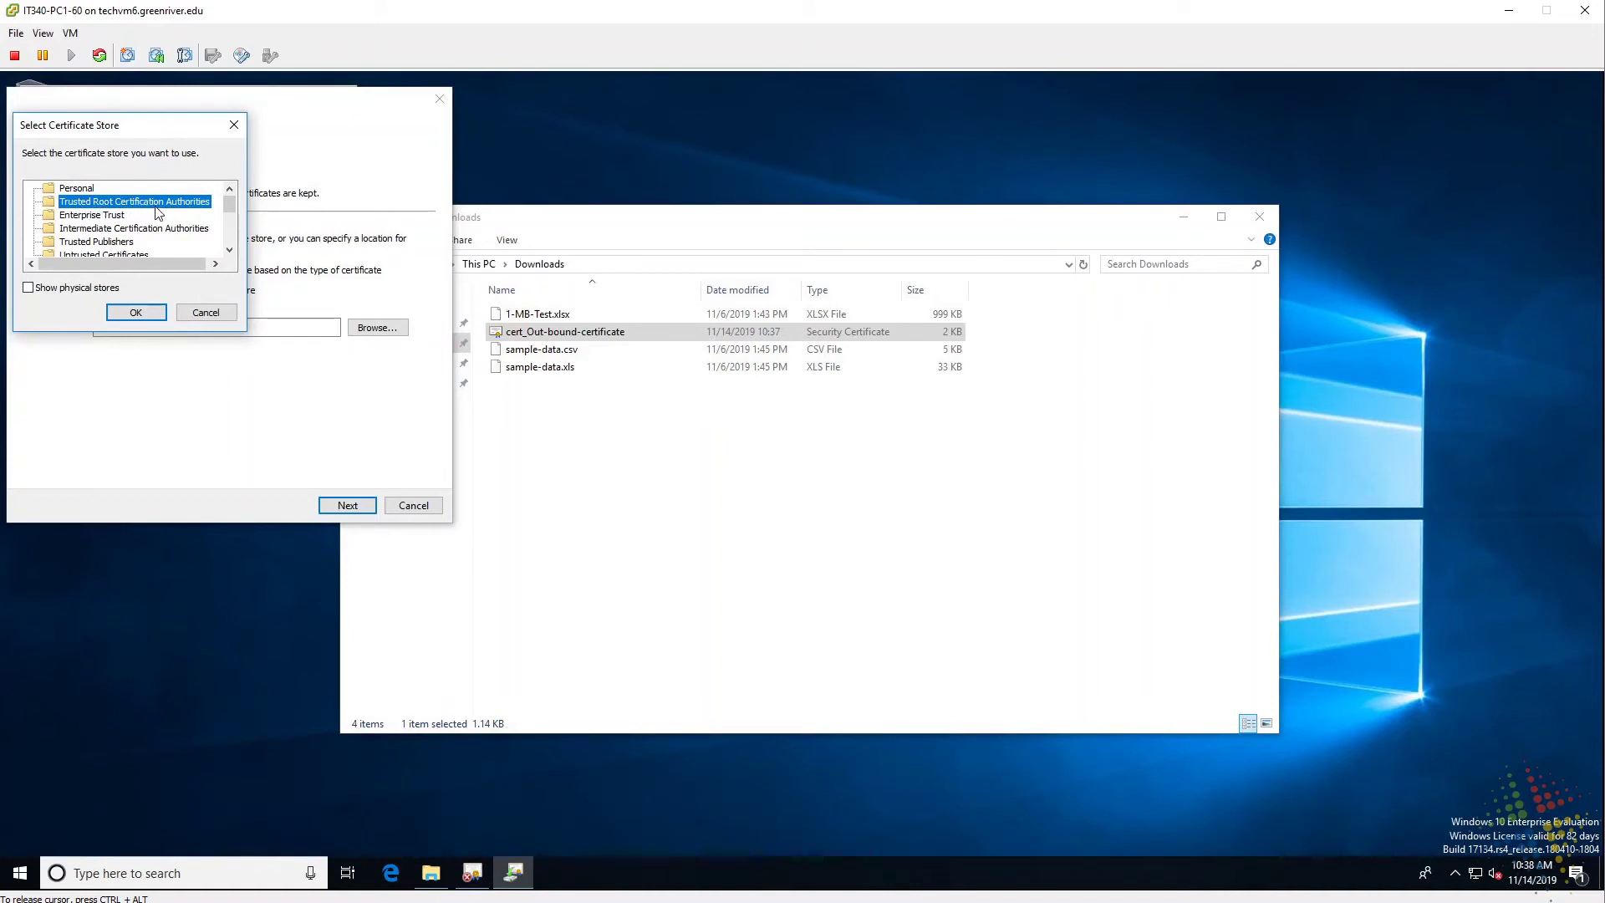
{"action": "left_click", "coordinate": [135, 313]}
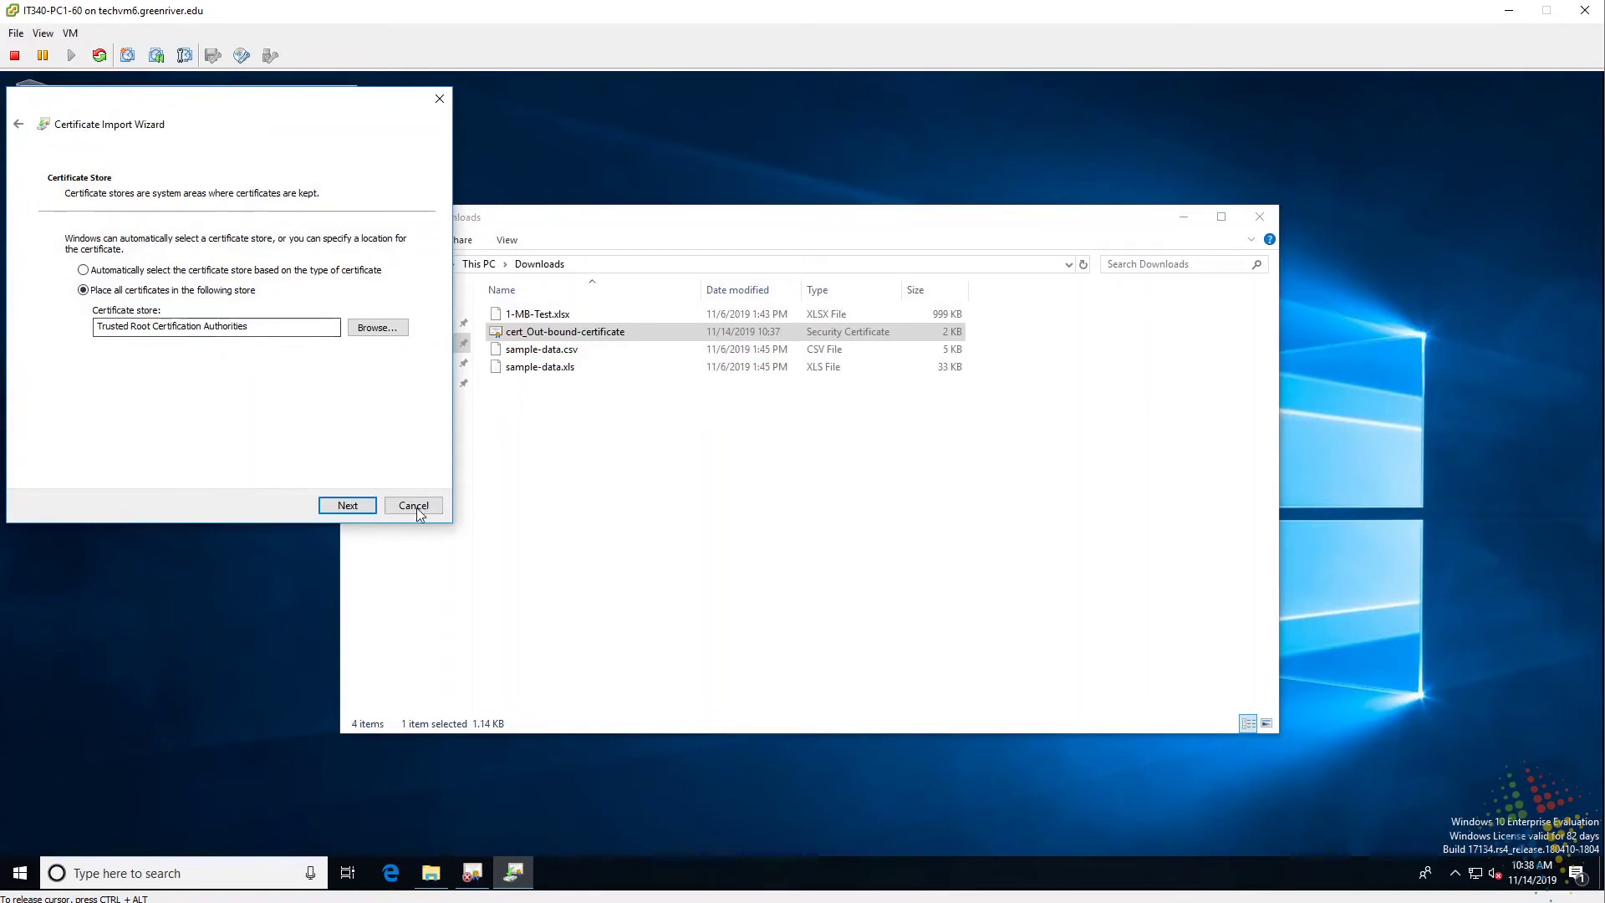
{"action": "left_click", "coordinate": [354, 506]}
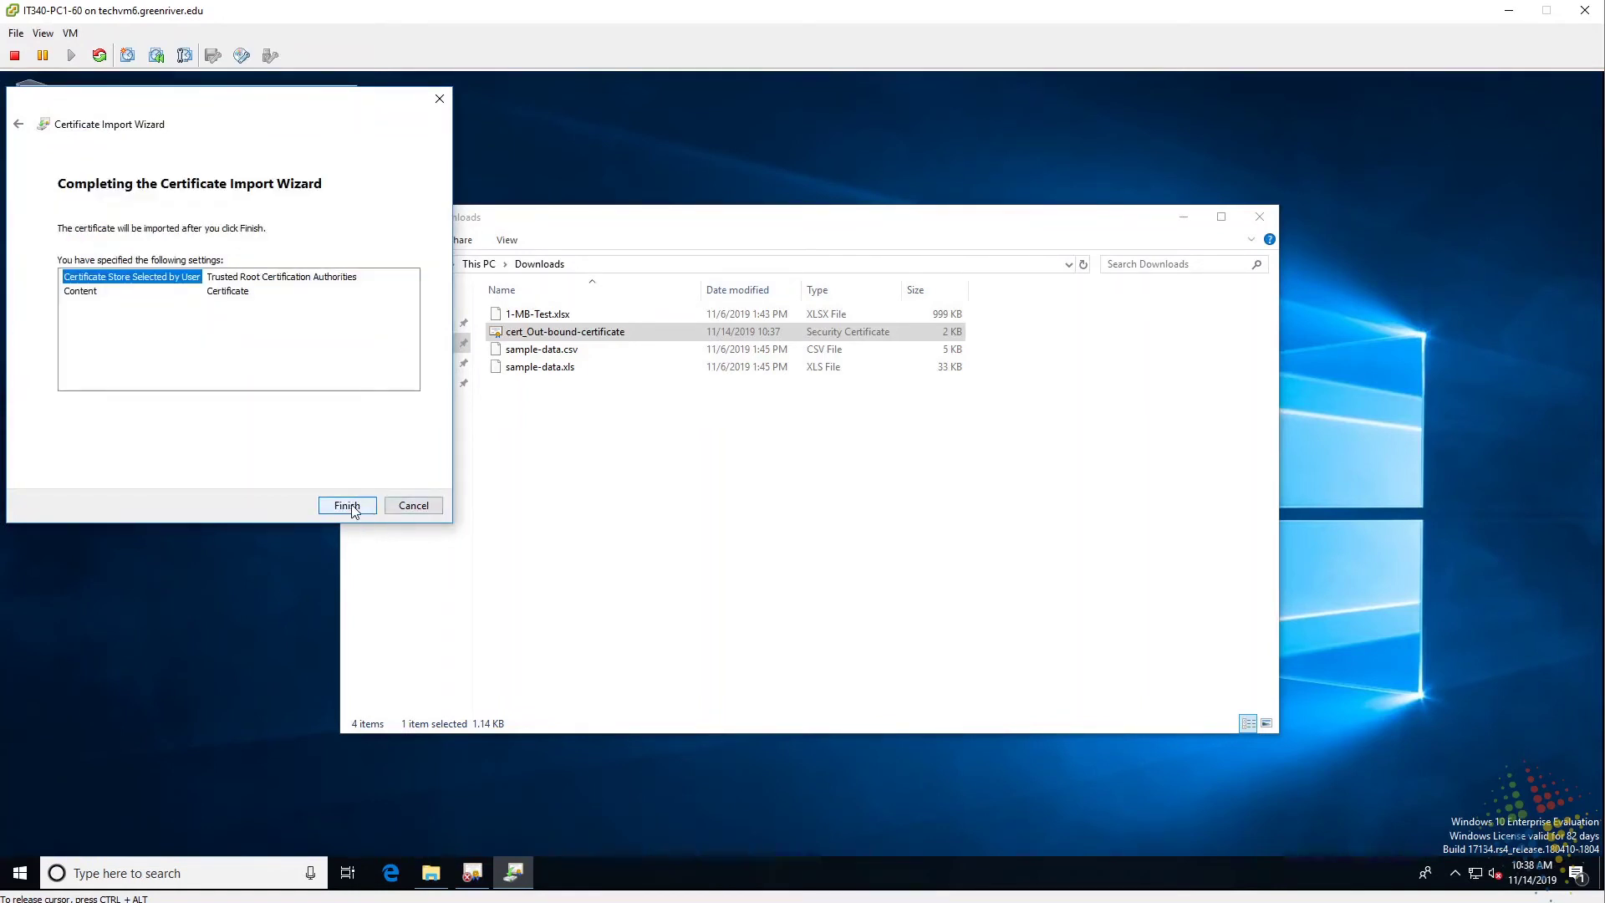
Finish the import, acknowledge the success message, and close the certificate window.
{"action": "left_click", "coordinate": [351, 506]}
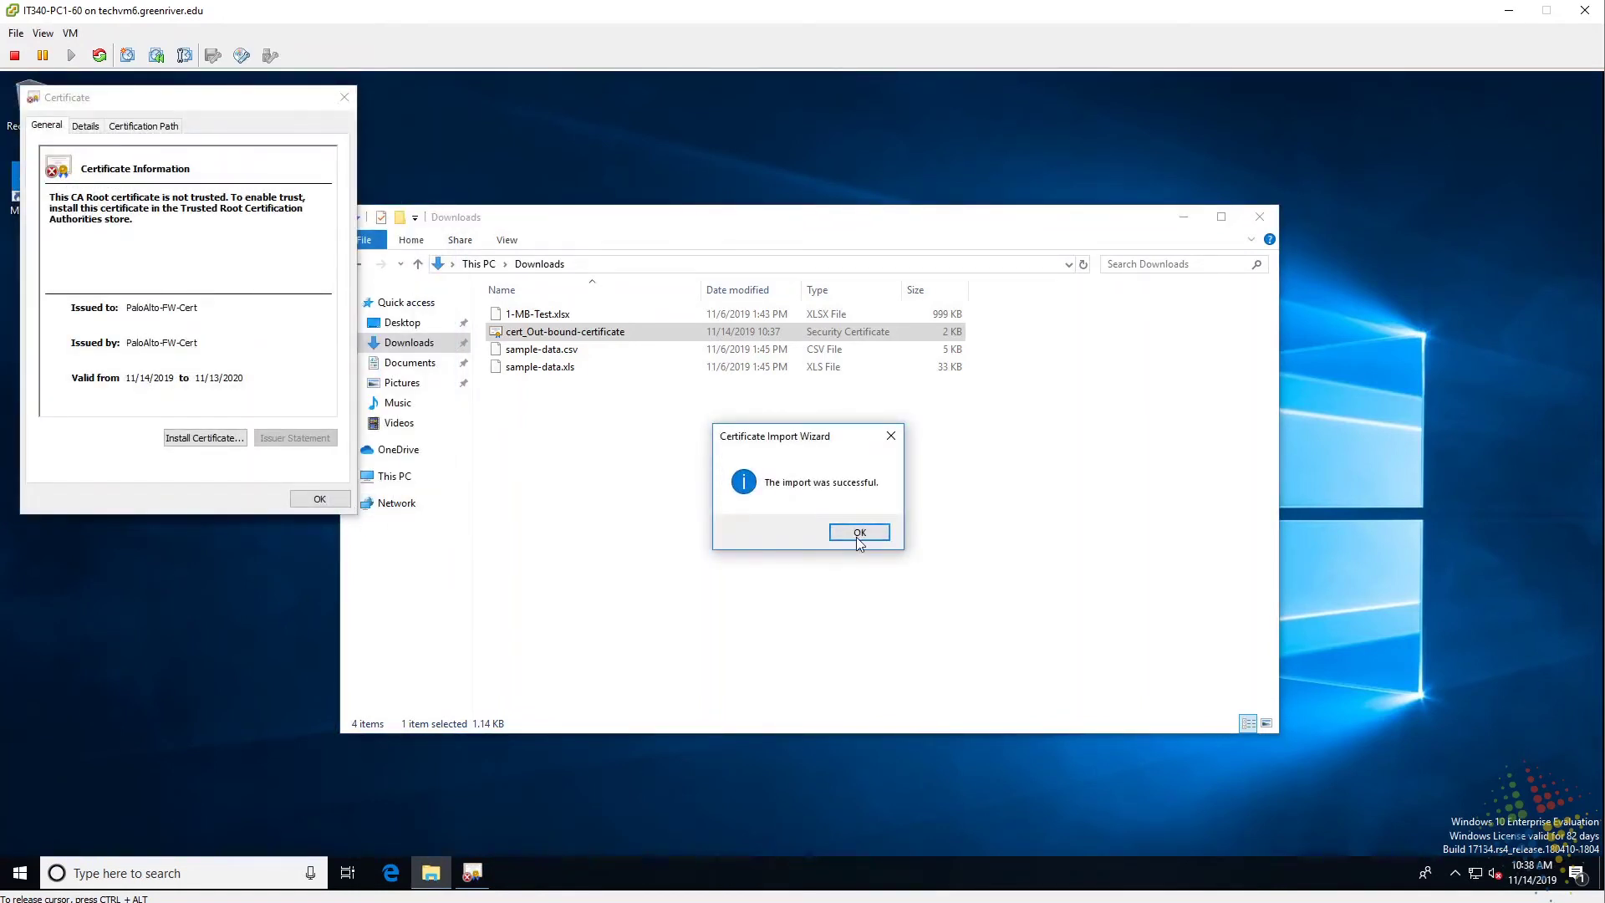
{"action": "left_click", "coordinate": [860, 532]}
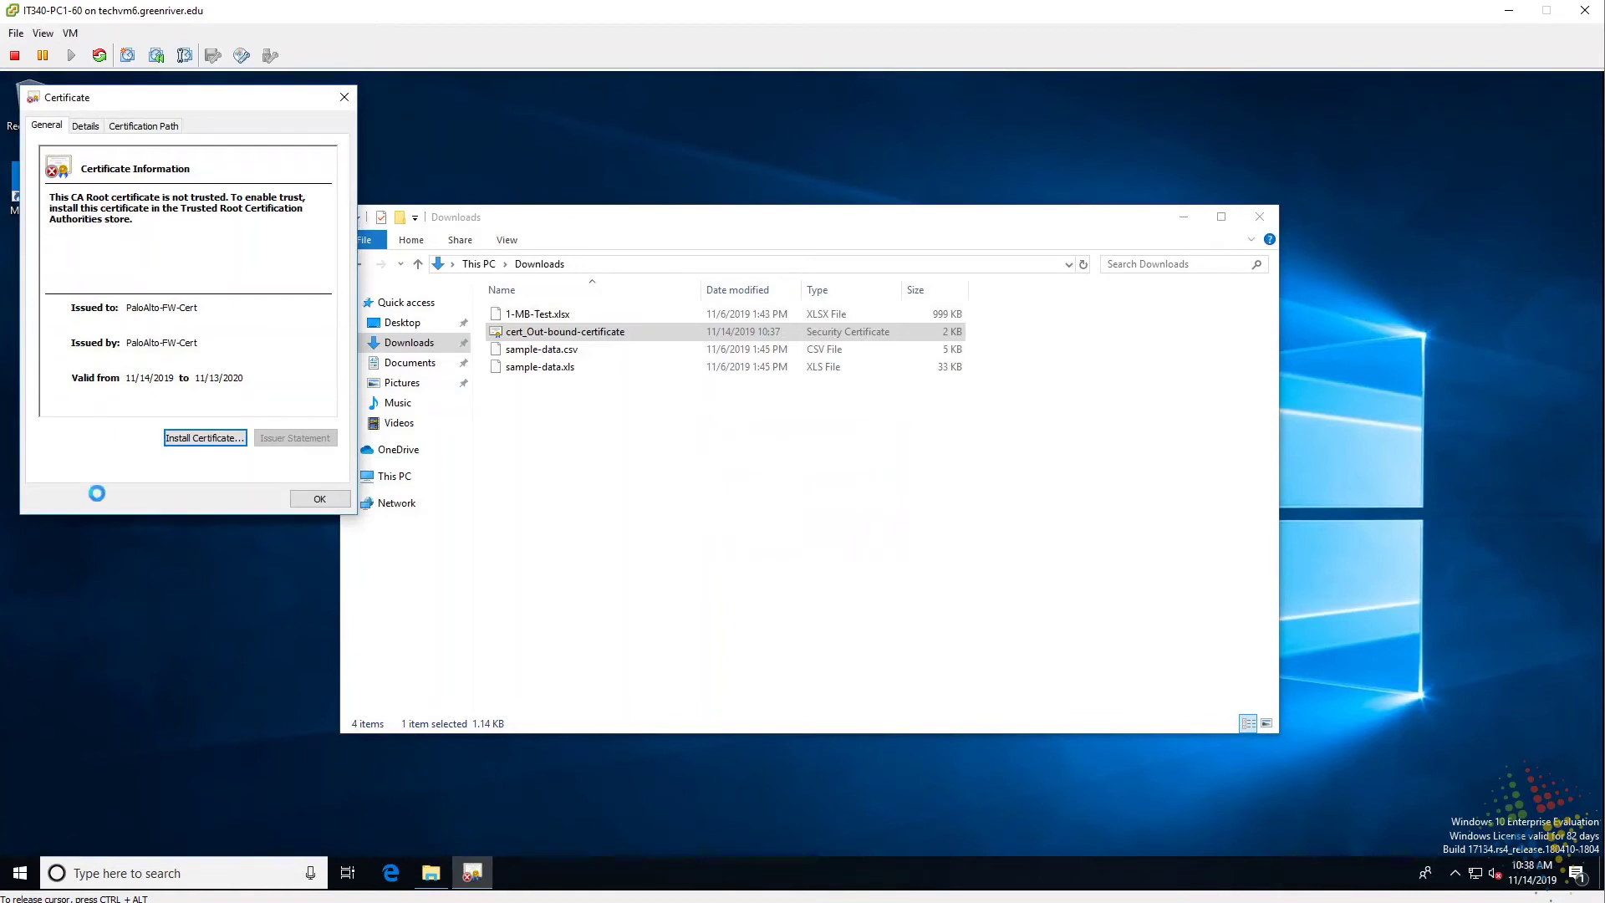
{"action": "left_click", "coordinate": [321, 500]}
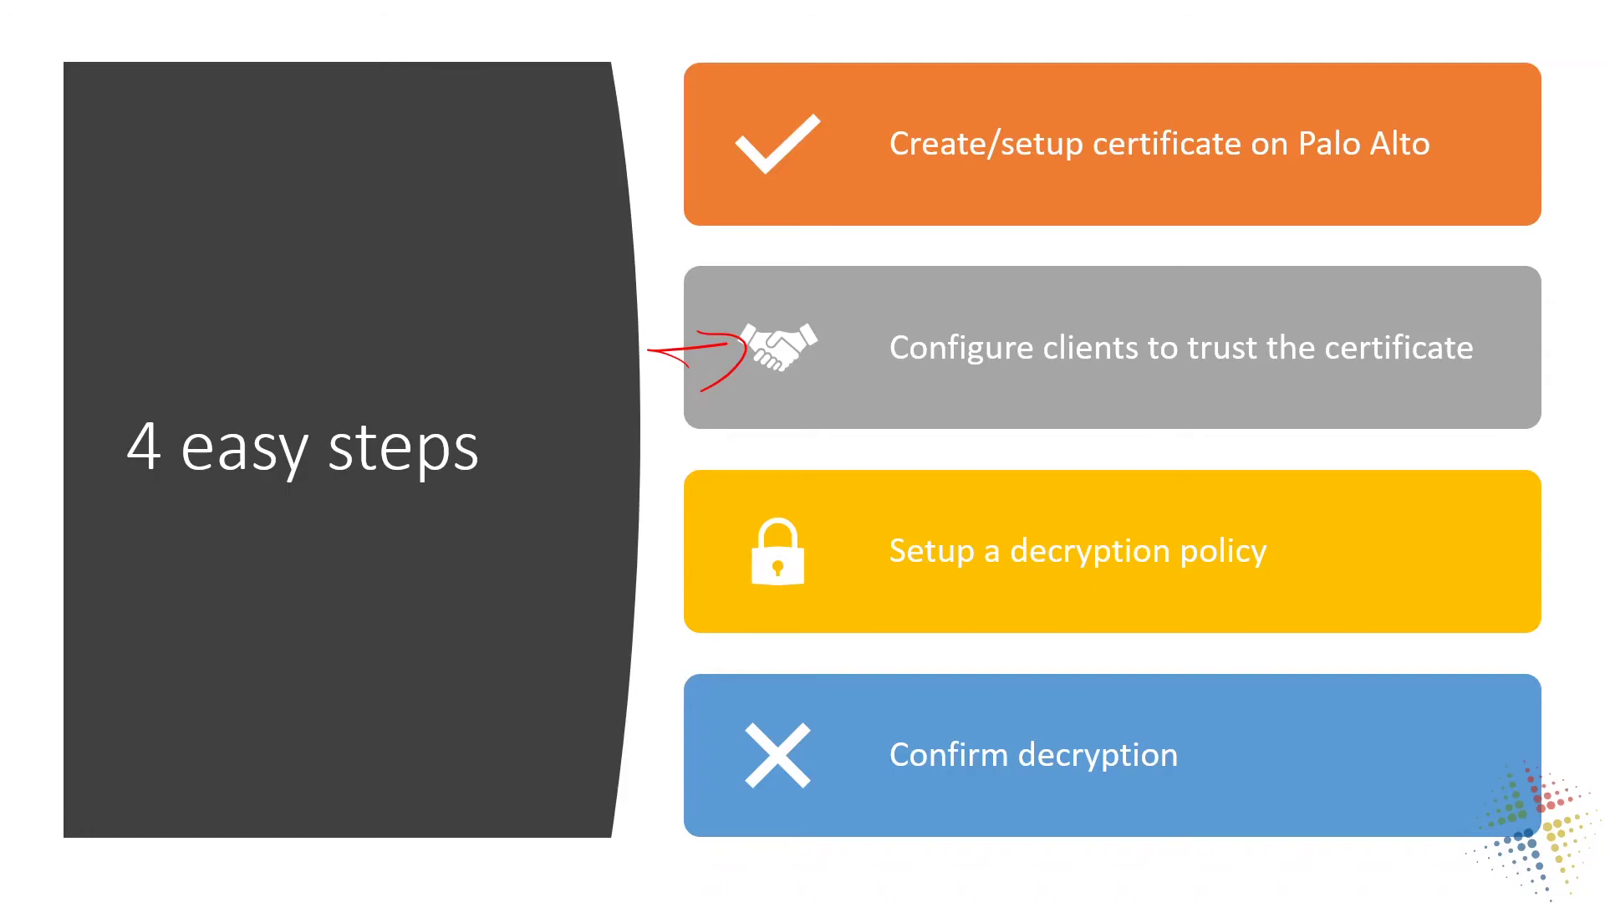
Draw a red pen arrow at the 'Setup a decryption policy' step on the slide.
{"action": "key", "text": "b"}
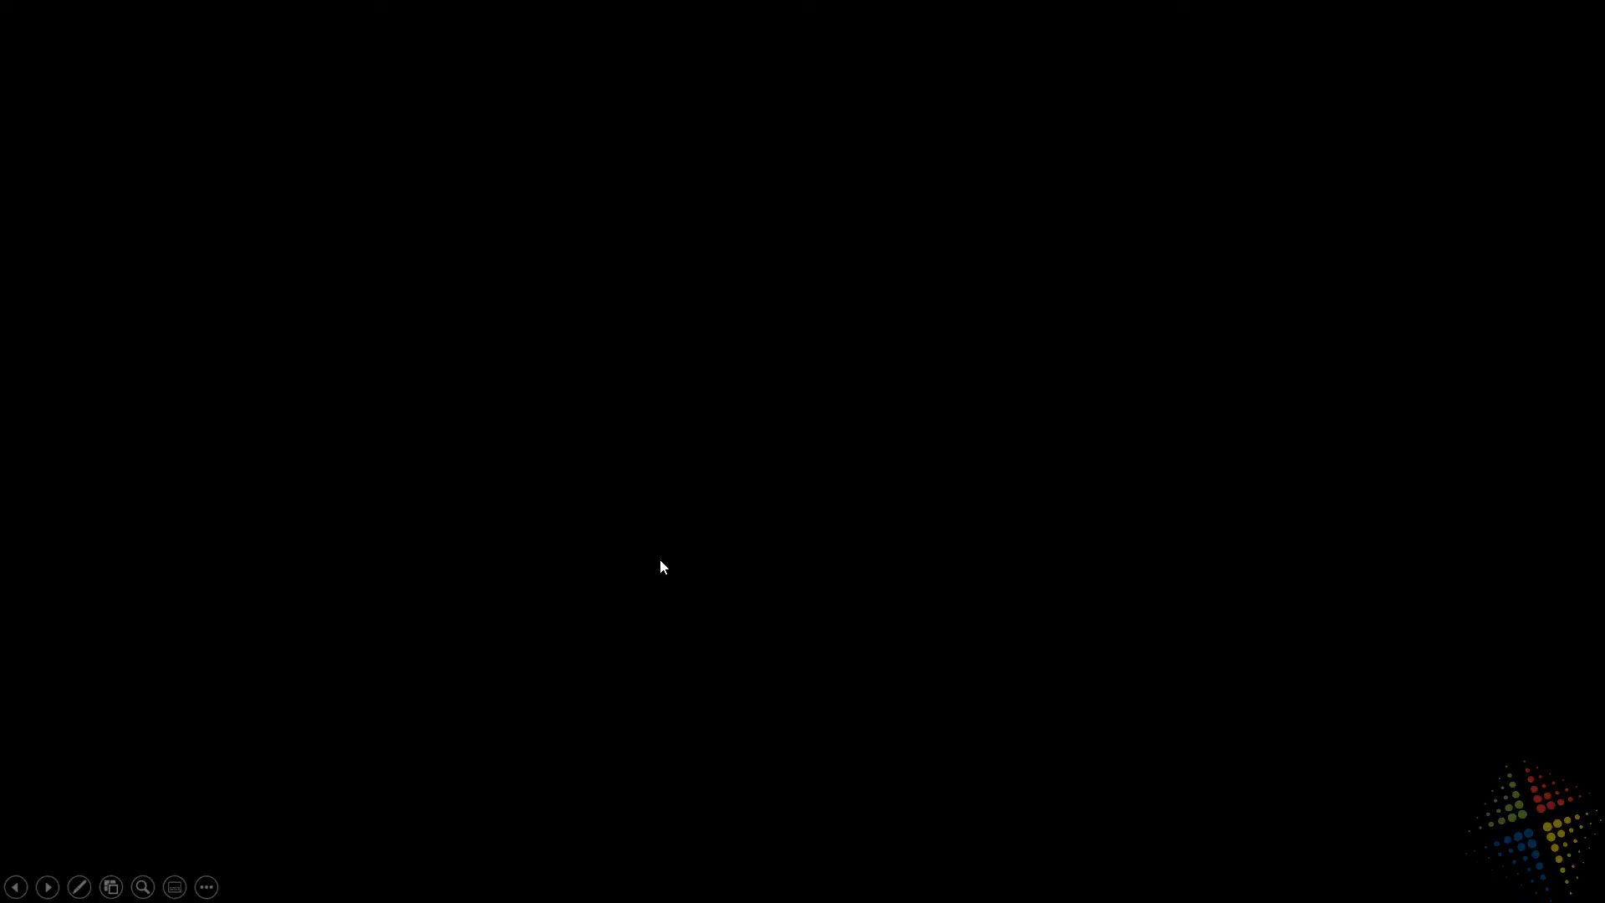
{"action": "key", "text": "b"}
{"action": "key", "text": "ctrl+p"}
{"action": "mouse_move", "coordinate": [619, 566]}
{"action": "left_mouse_down"}
{"action": "mouse_move", "coordinate": [667, 565]}
{"action": "mouse_move", "coordinate": [649, 619]}
{"action": "left_mouse_up"}
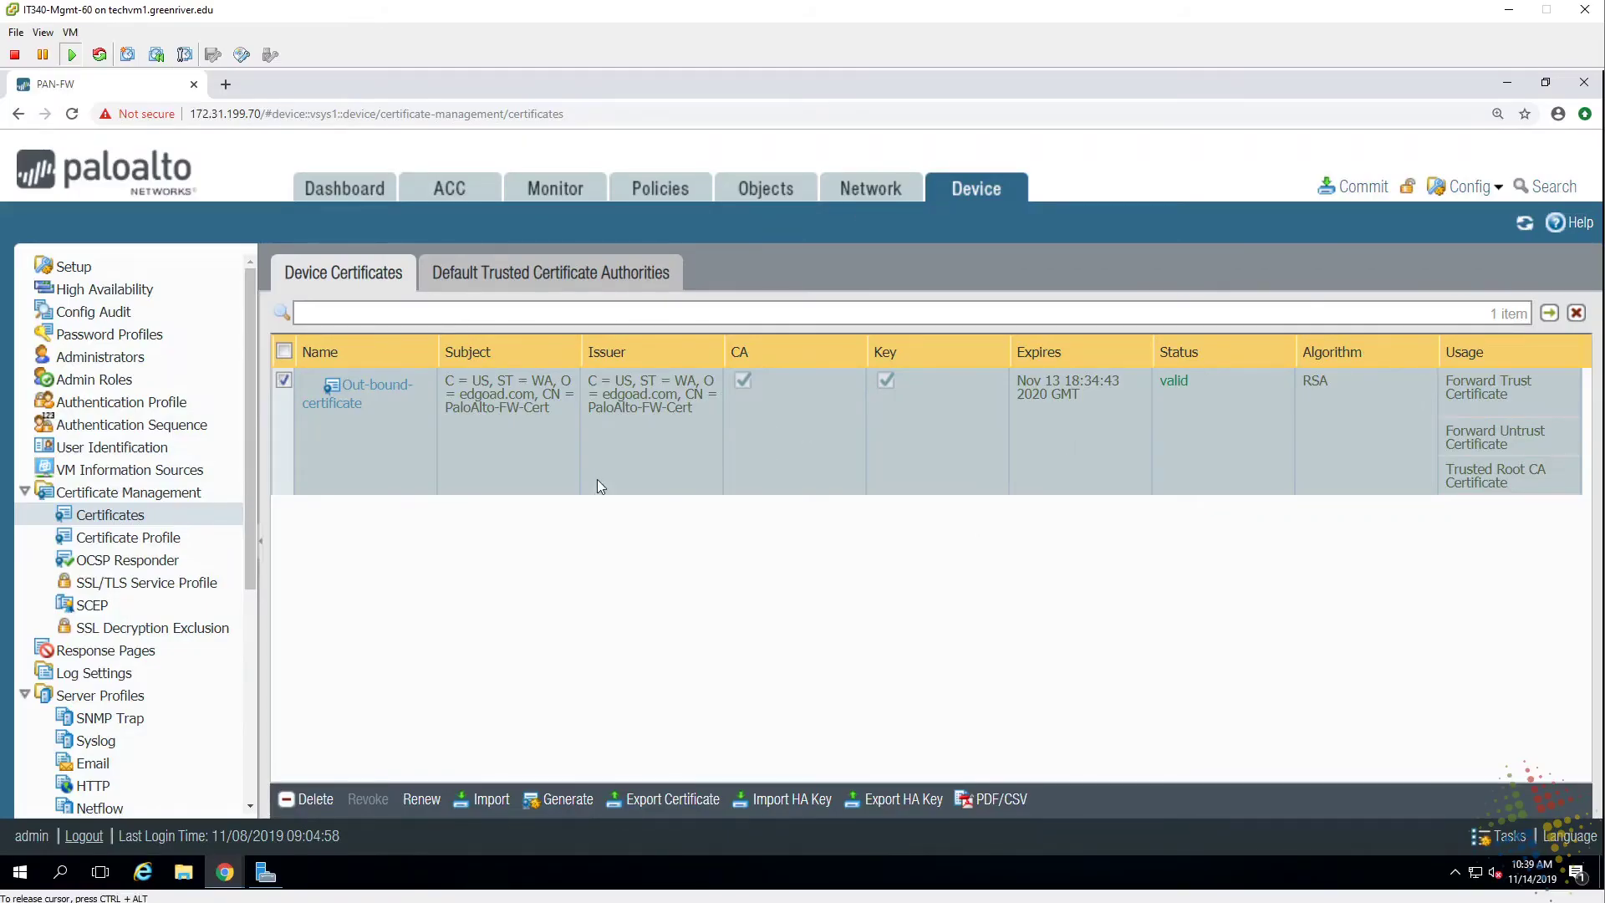
Add a new decryption policy rule named 'Internet Decryption'.
{"action": "left_click", "coordinate": [673, 193]}
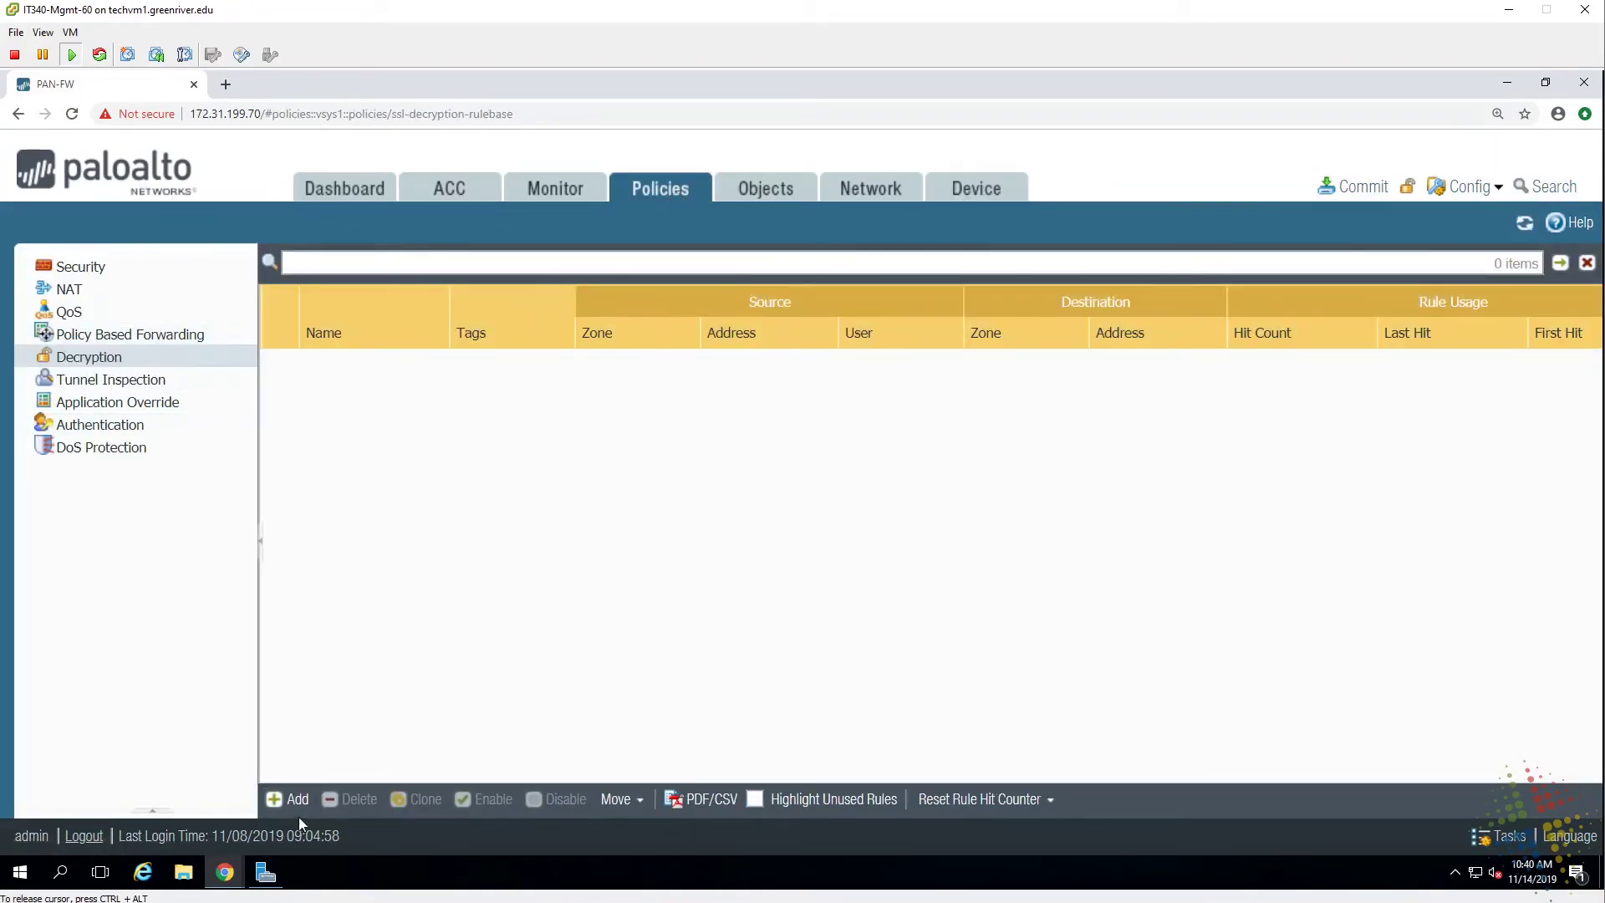
{"action": "left_click", "coordinate": [285, 800]}
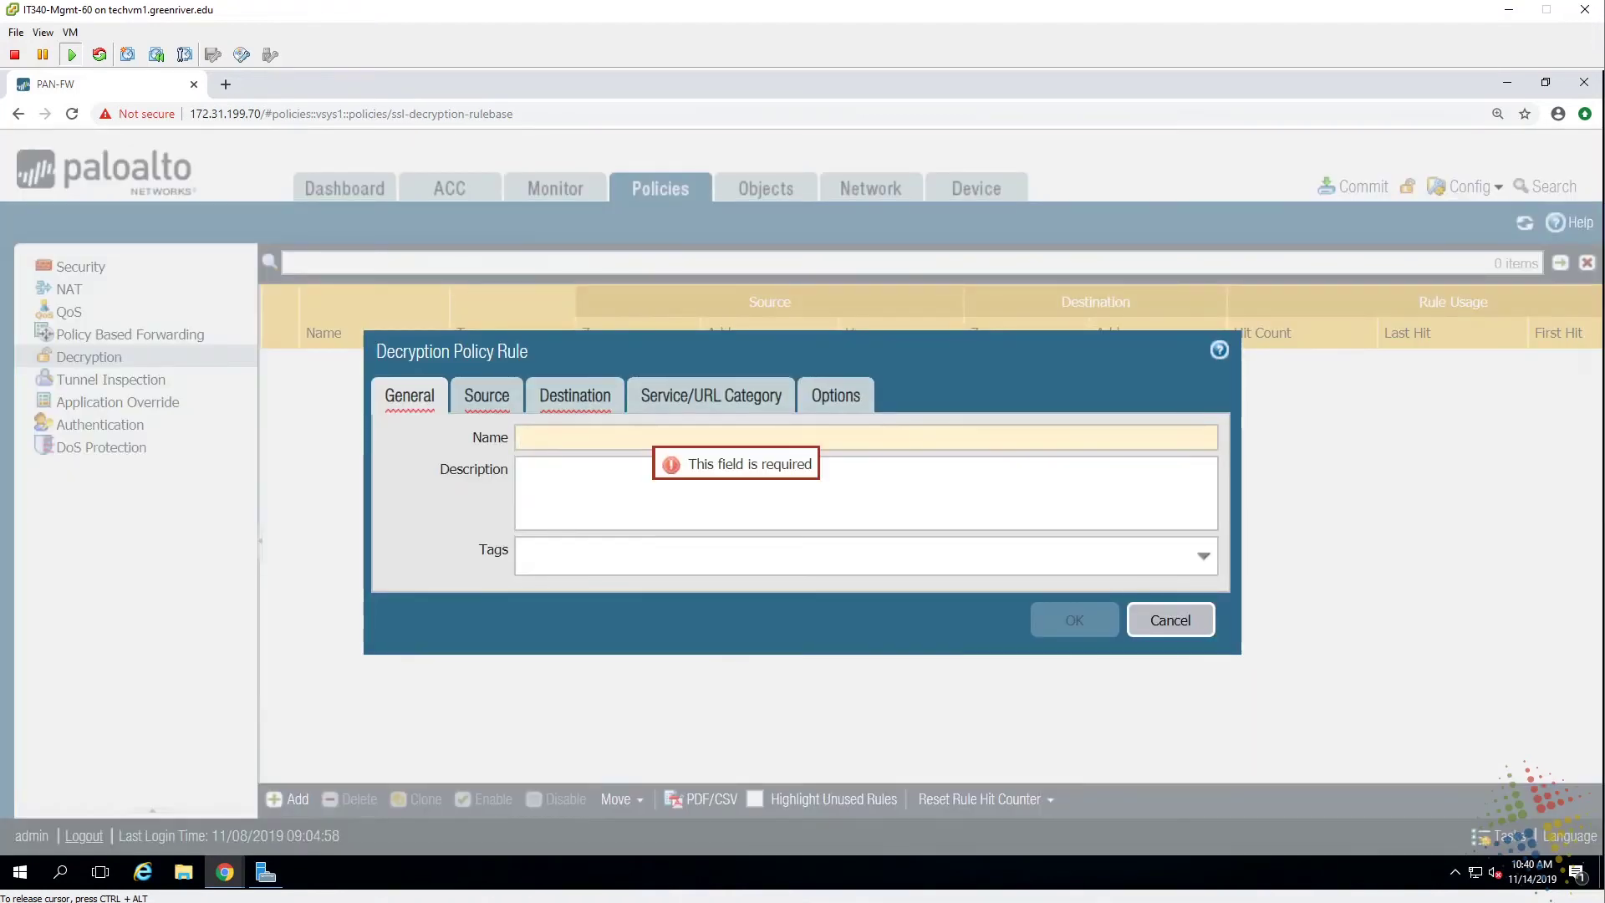
{"action": "type", "text": "I"}
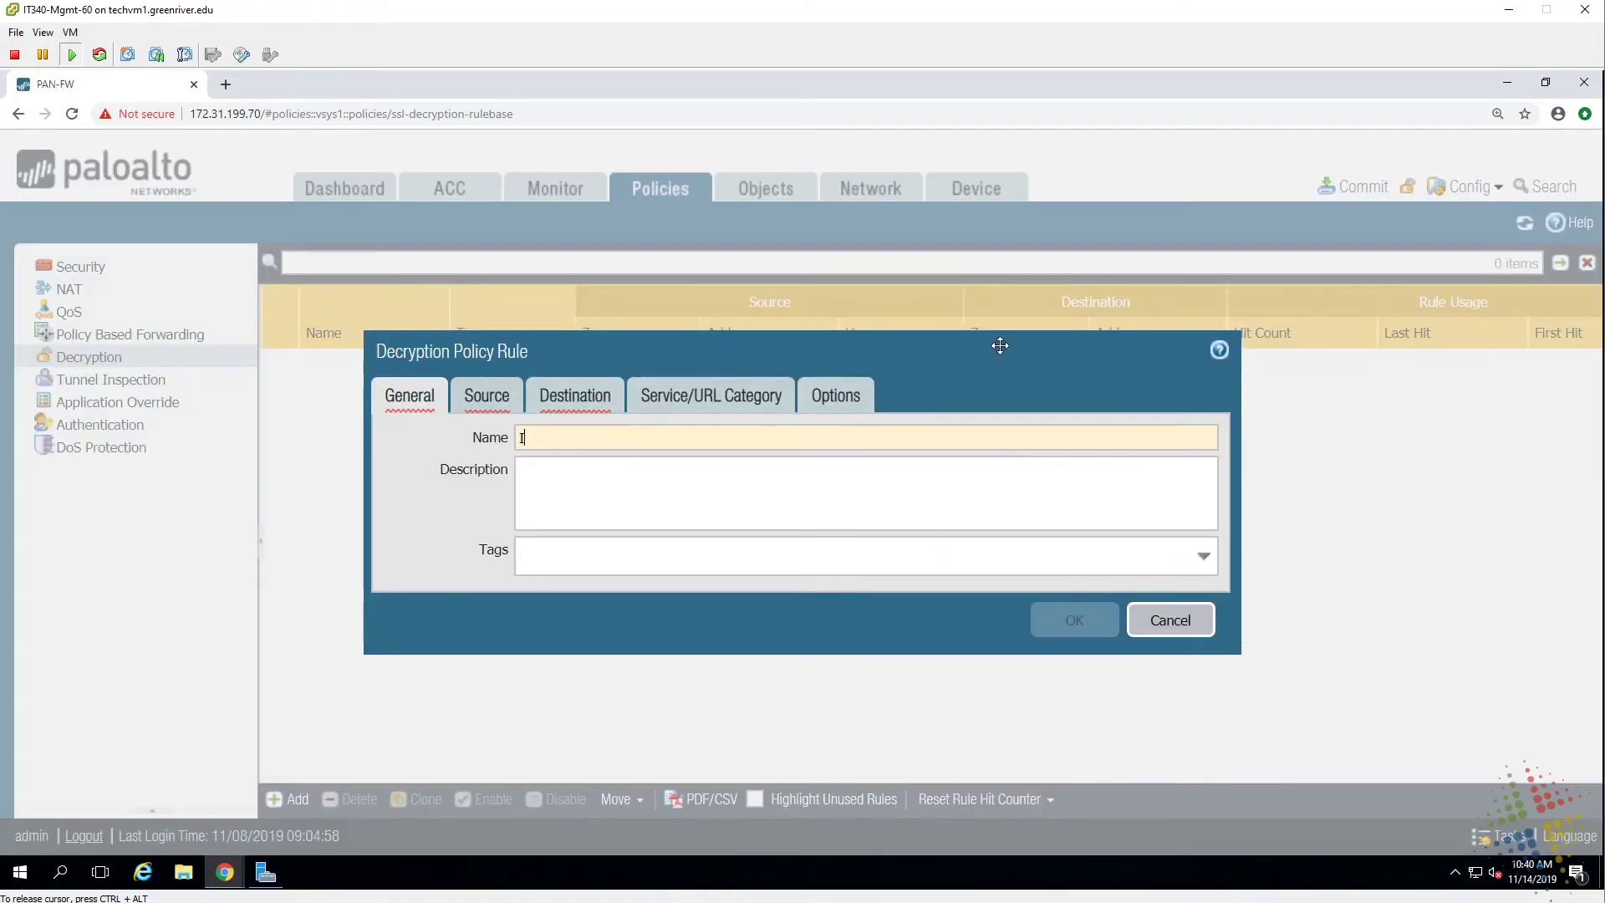
{"action": "type", "text": "nteret"}
{"action": "key", "text": "BackSpace"}
{"action": "key", "text": "BackSpace"}
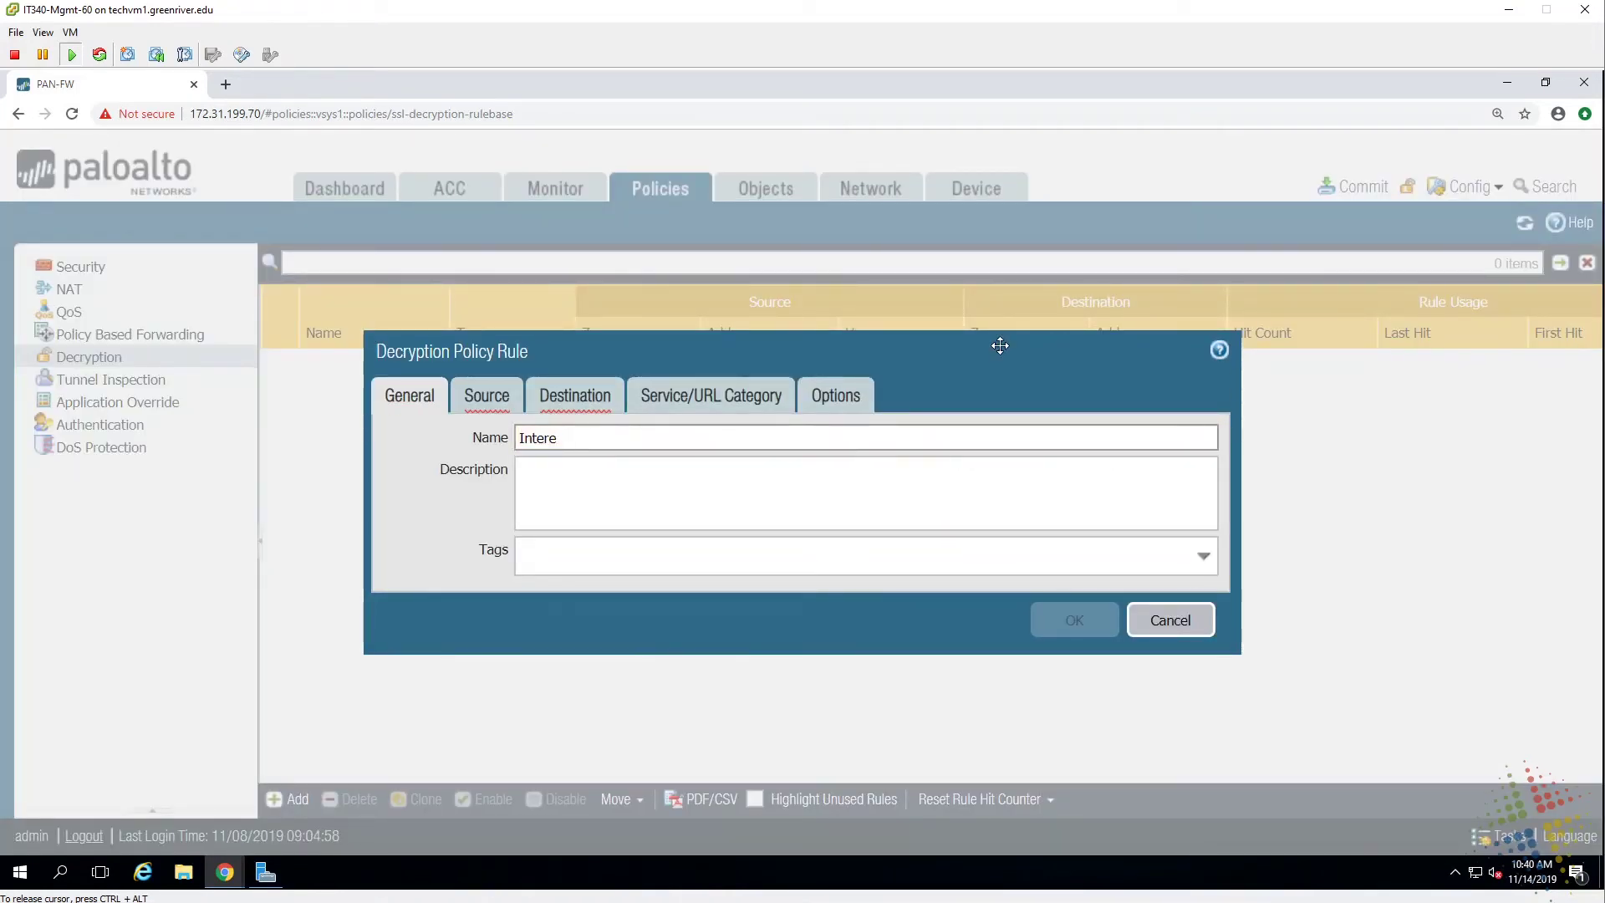
{"action": "type", "text": "net Decri"}
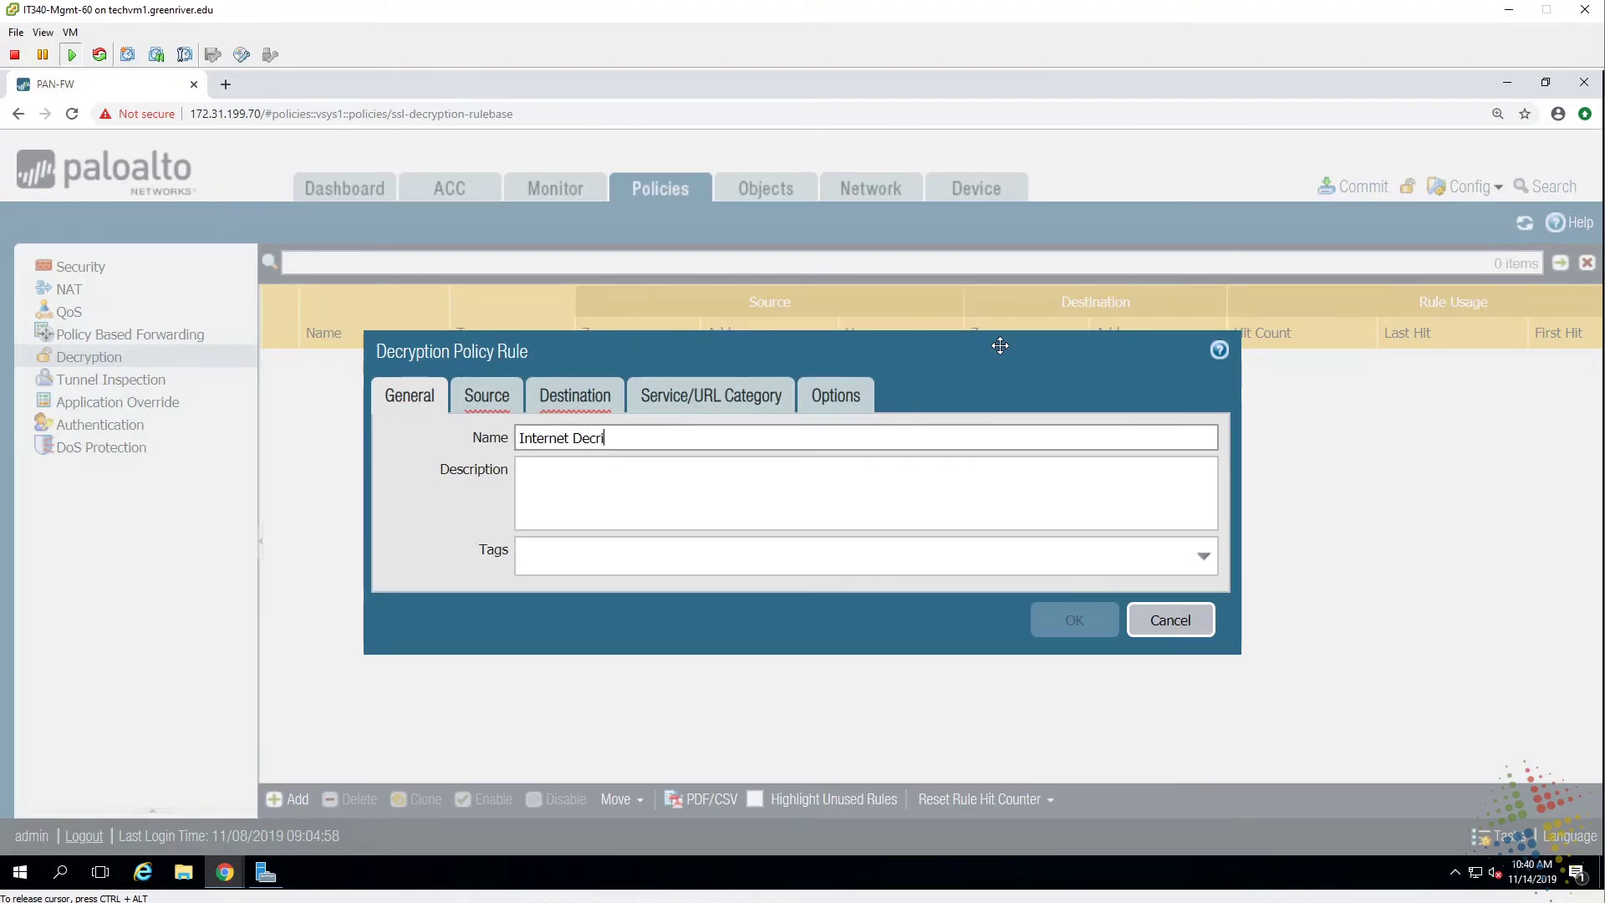
{"action": "key", "text": "BackSpace"}
{"action": "type", "text": "ytpion"}
{"action": "key", "text": "BackSpace"}
{"action": "type", "text": "ption"}
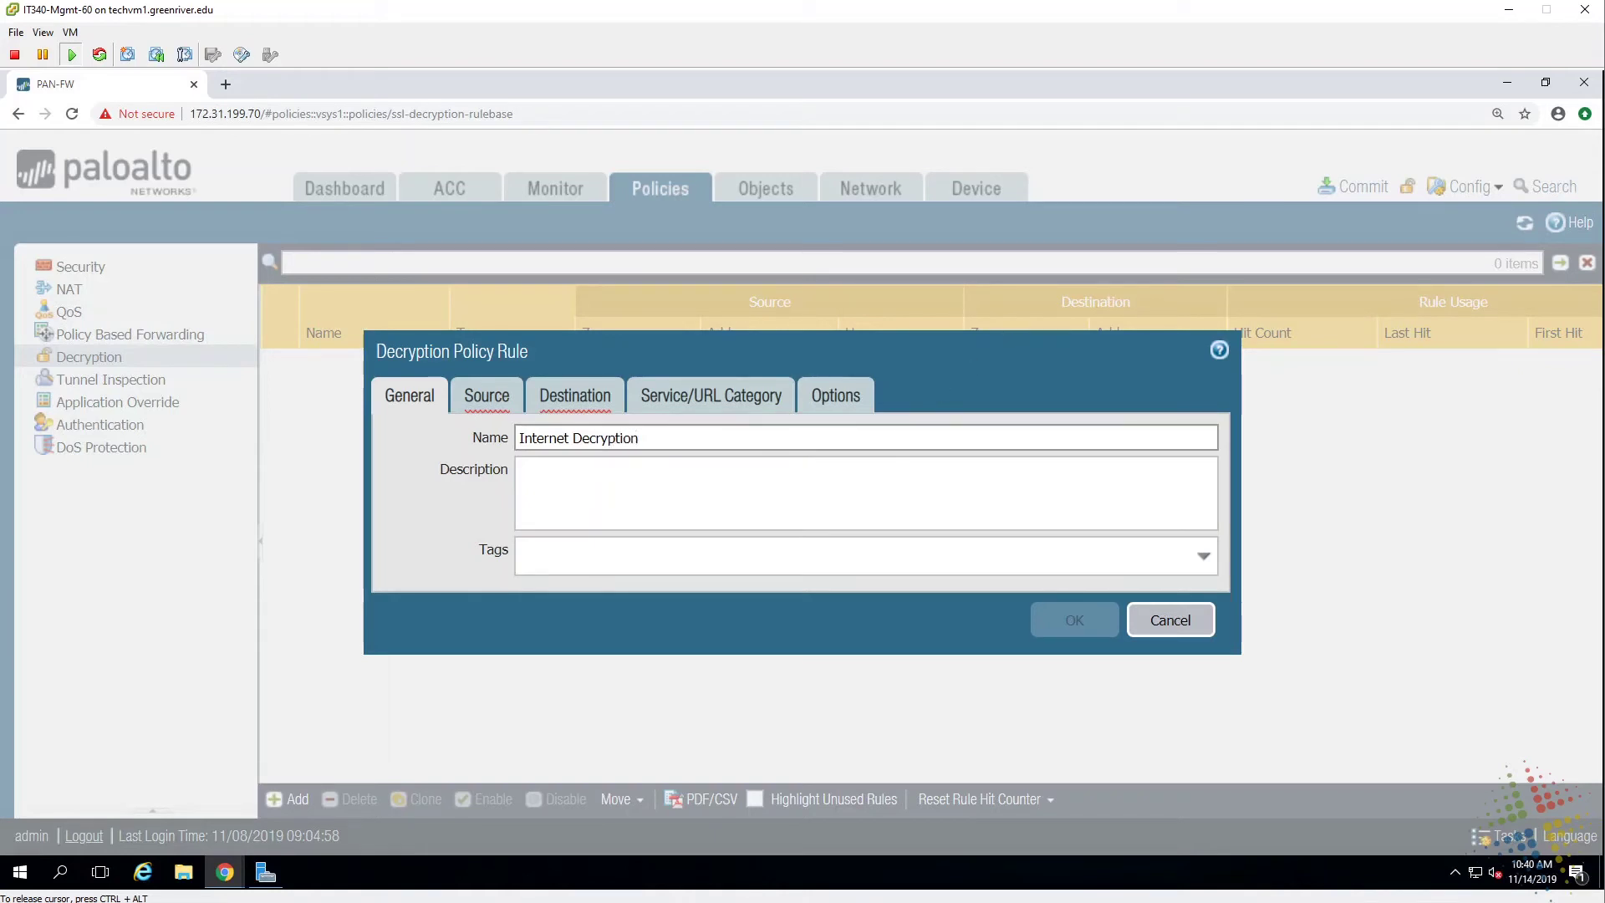
Set the rule's source zone to Private and destination zone to Public.
{"action": "left_click", "coordinate": [495, 398]}
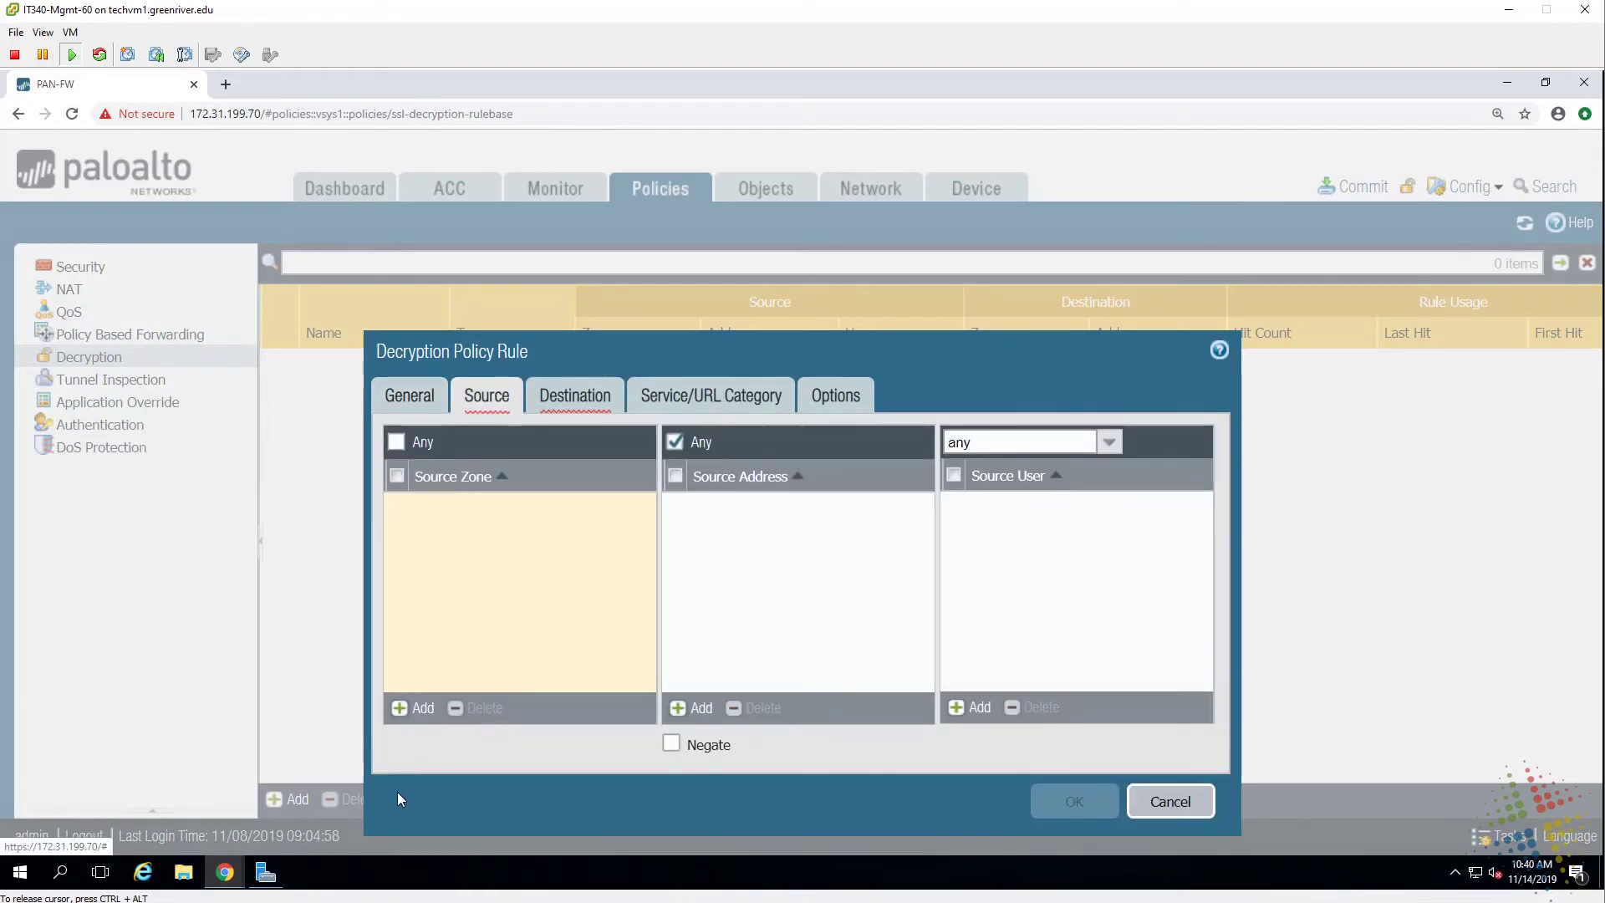
{"action": "left_click", "coordinate": [414, 709]}
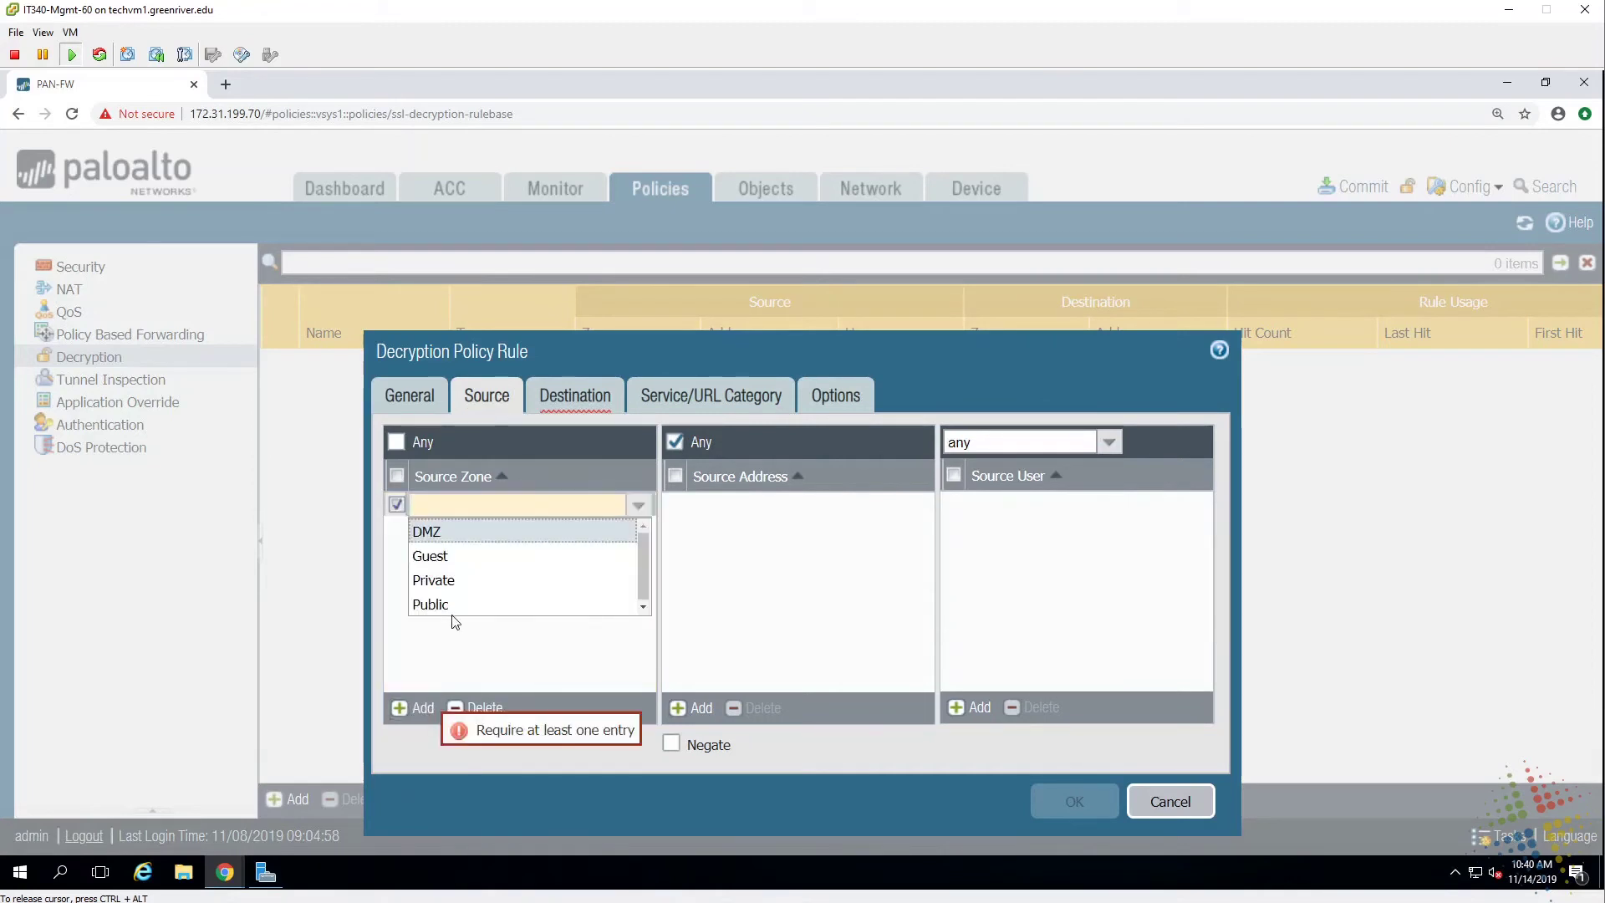
{"action": "left_click", "coordinate": [456, 588]}
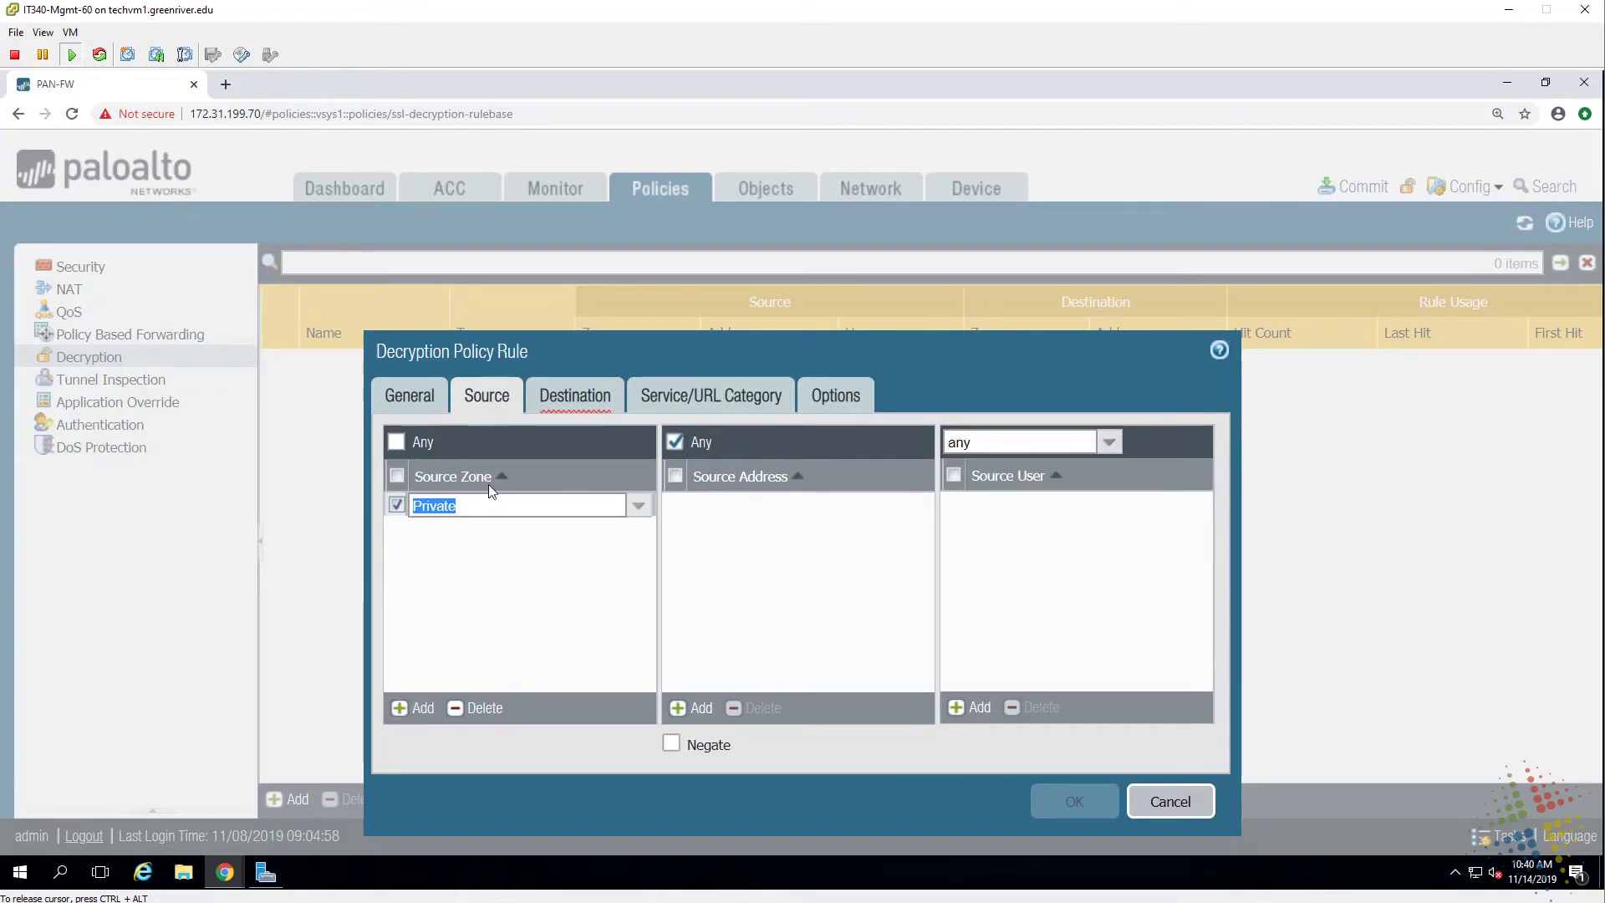
{"action": "left_click", "coordinate": [557, 401]}
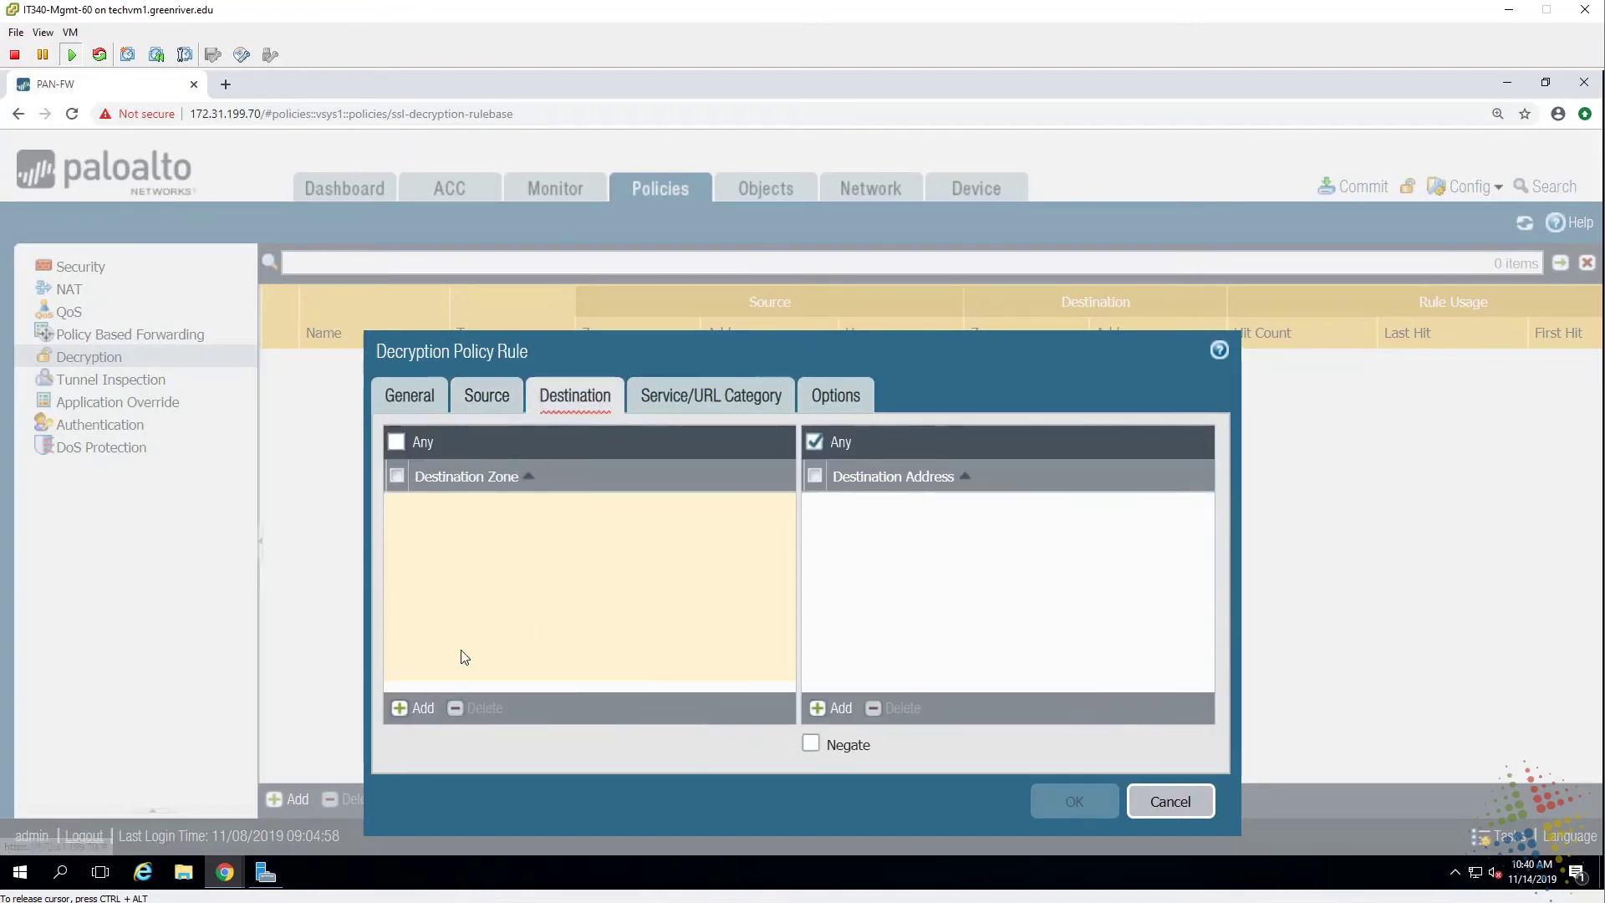
{"action": "left_click", "coordinate": [417, 708]}
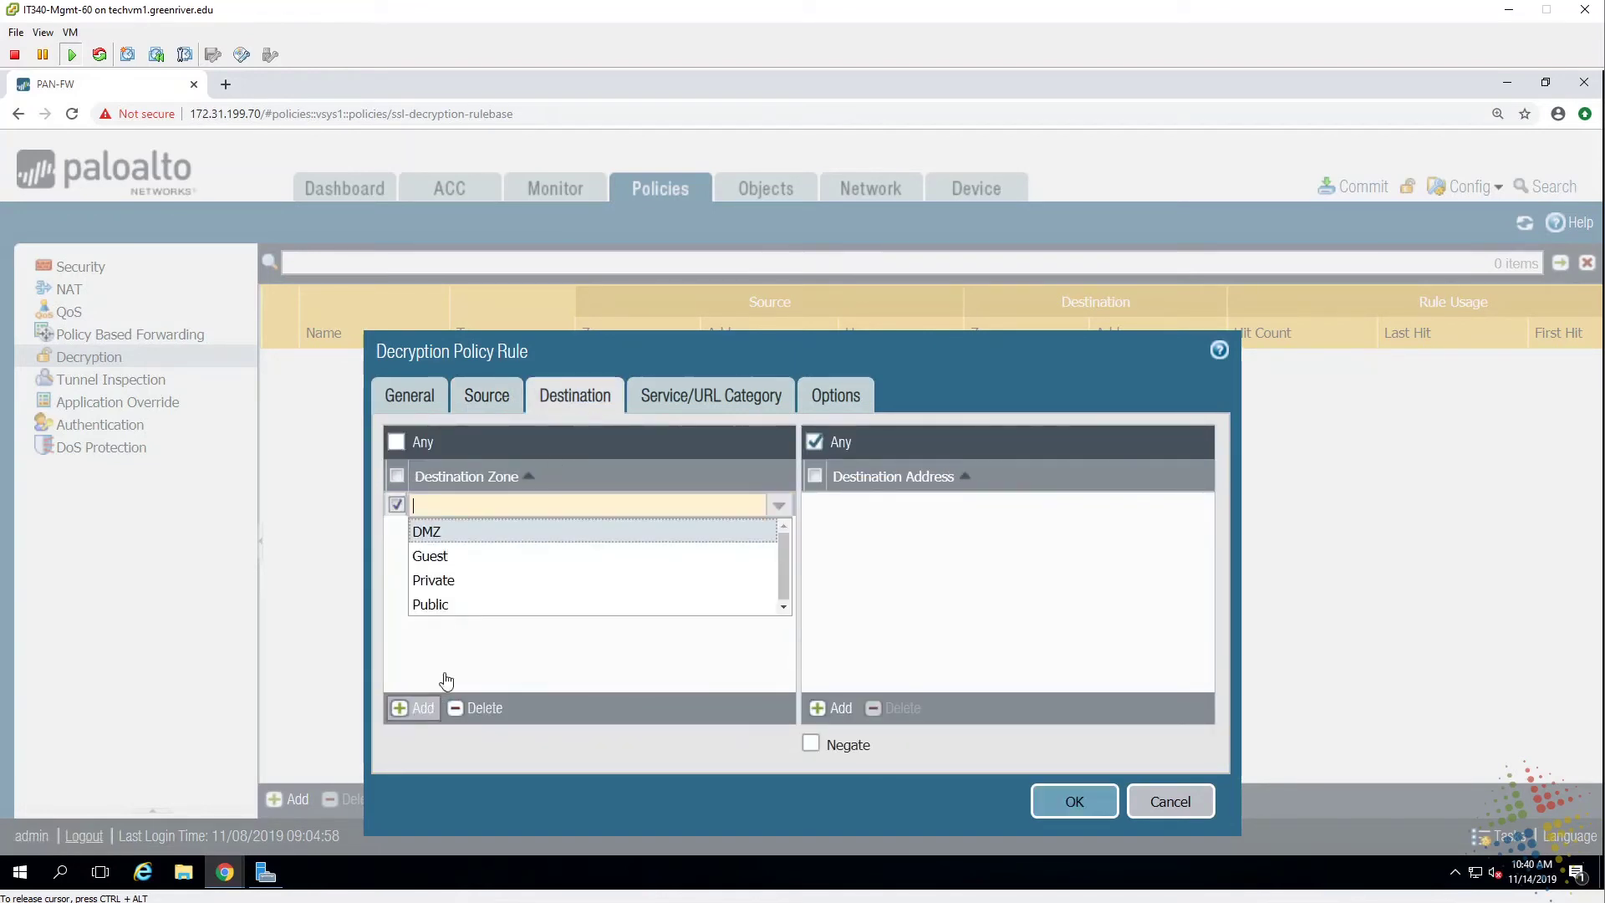
{"action": "left_click", "coordinate": [468, 609]}
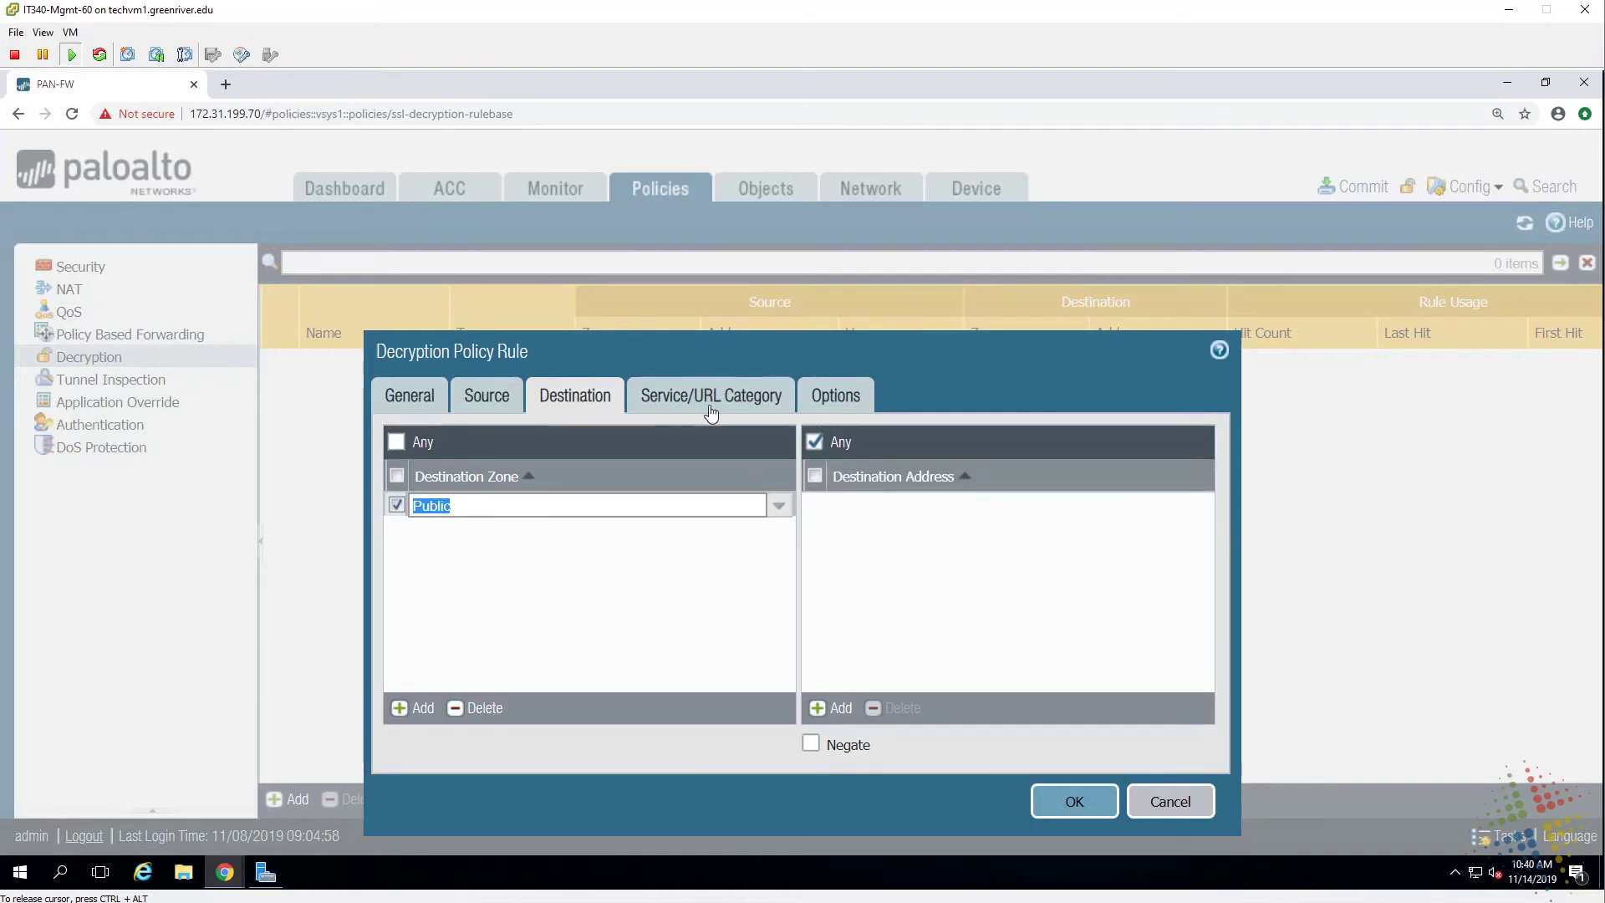
Set the rule's service to any and add a specific URL category entry.
{"action": "left_click", "coordinate": [717, 395]}
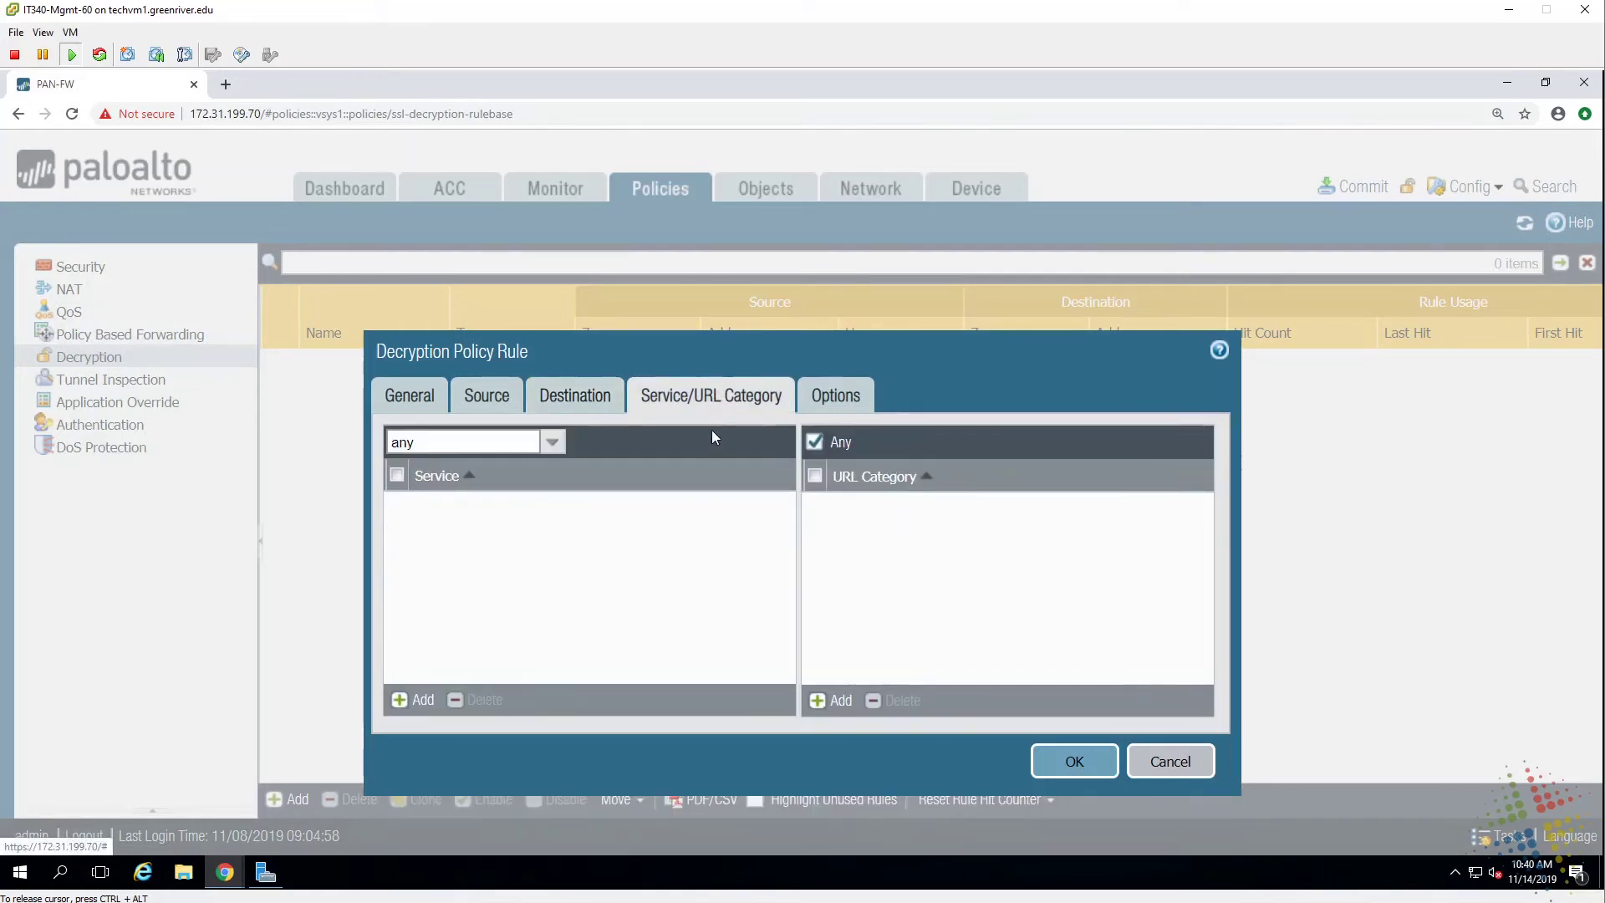
{"action": "left_click", "coordinate": [416, 699]}
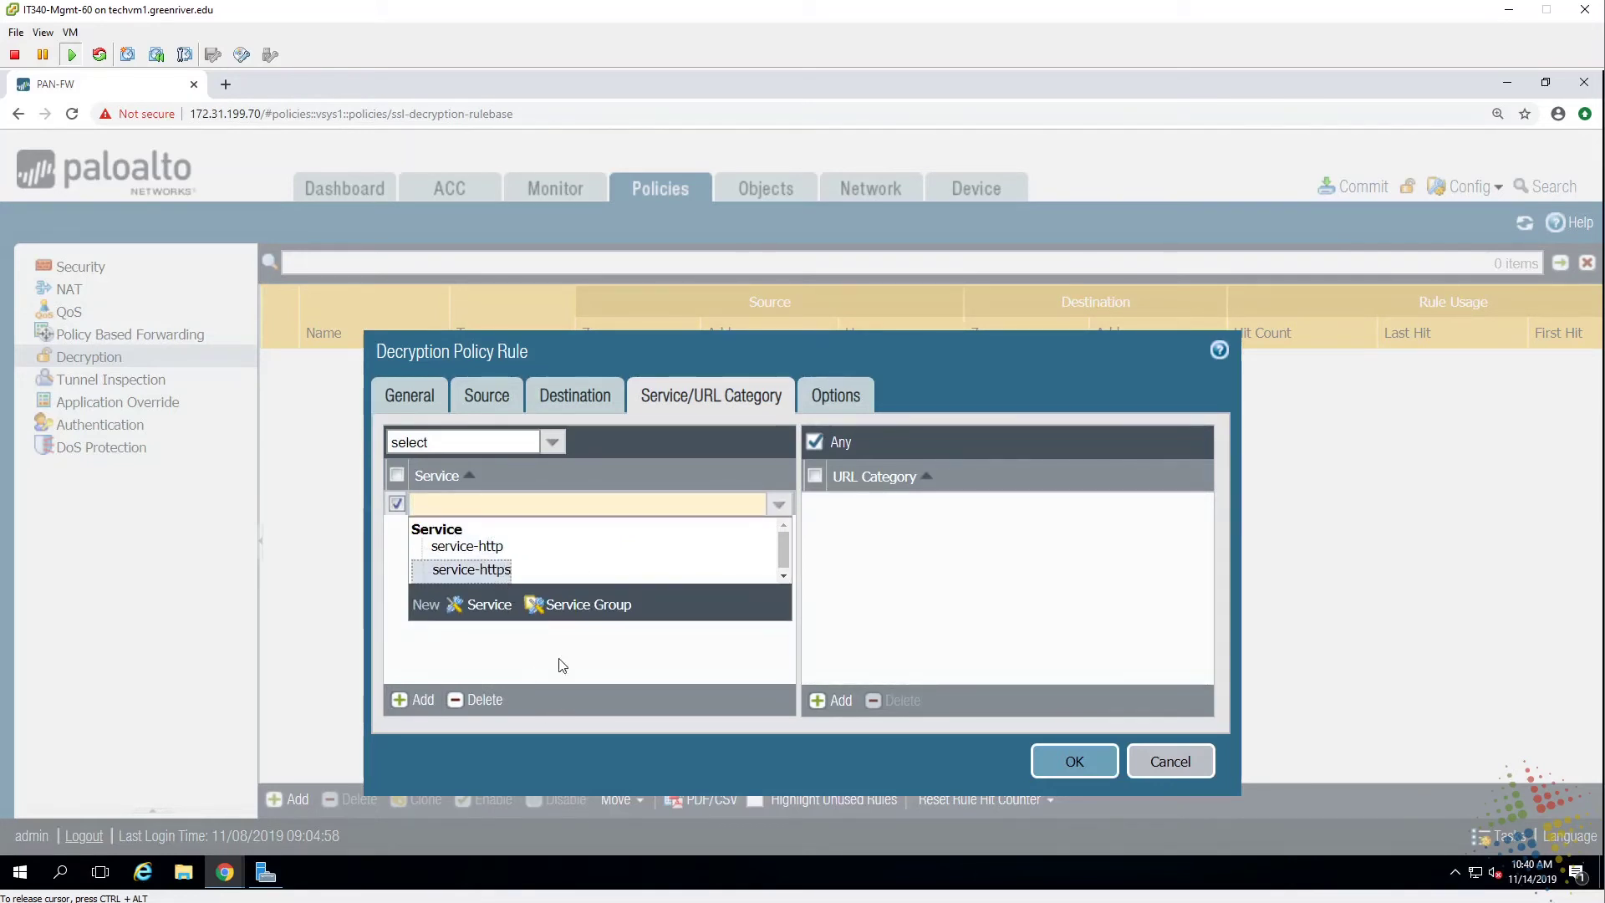
{"action": "left_click", "coordinate": [474, 699]}
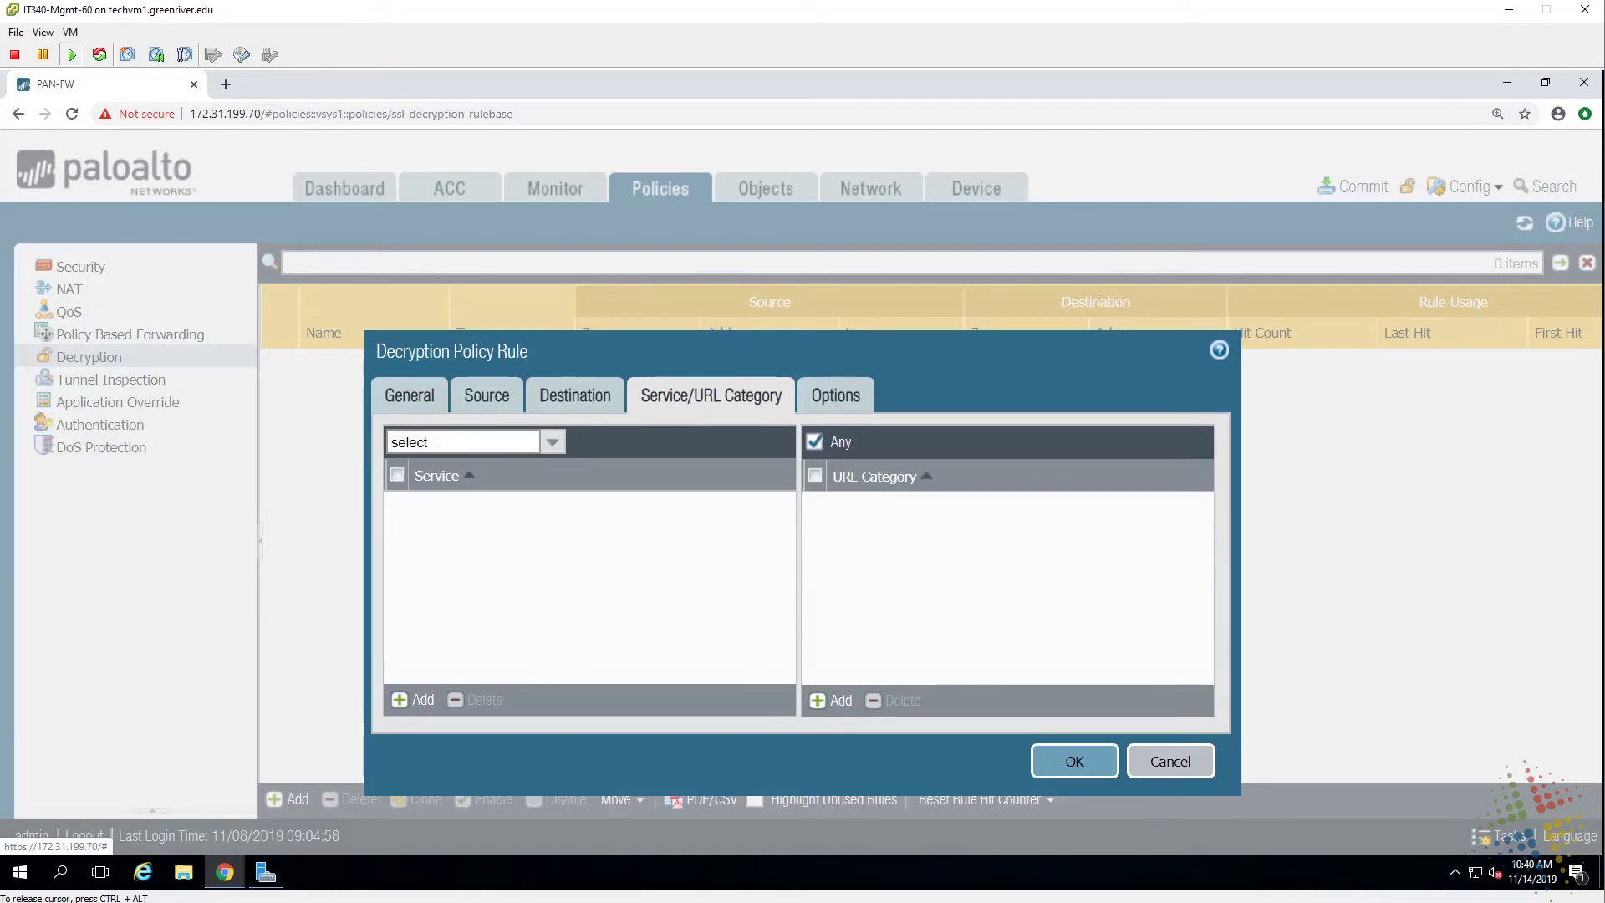
{"action": "left_click", "coordinate": [552, 441]}
{"action": "left_click", "coordinate": [424, 501]}
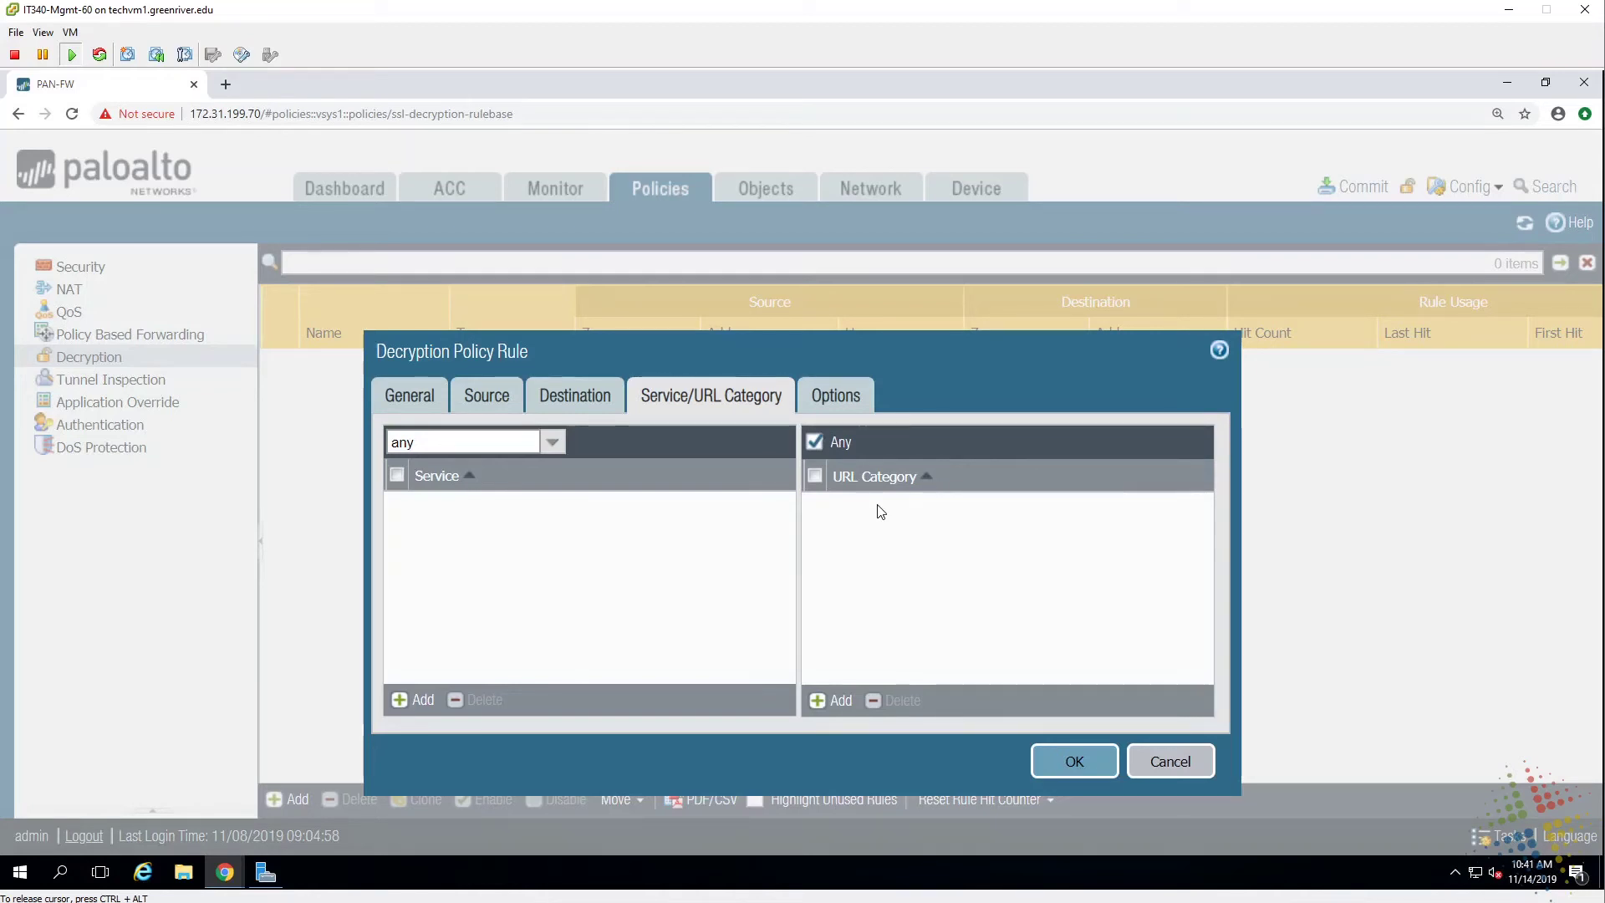
{"action": "left_click", "coordinate": [836, 703]}
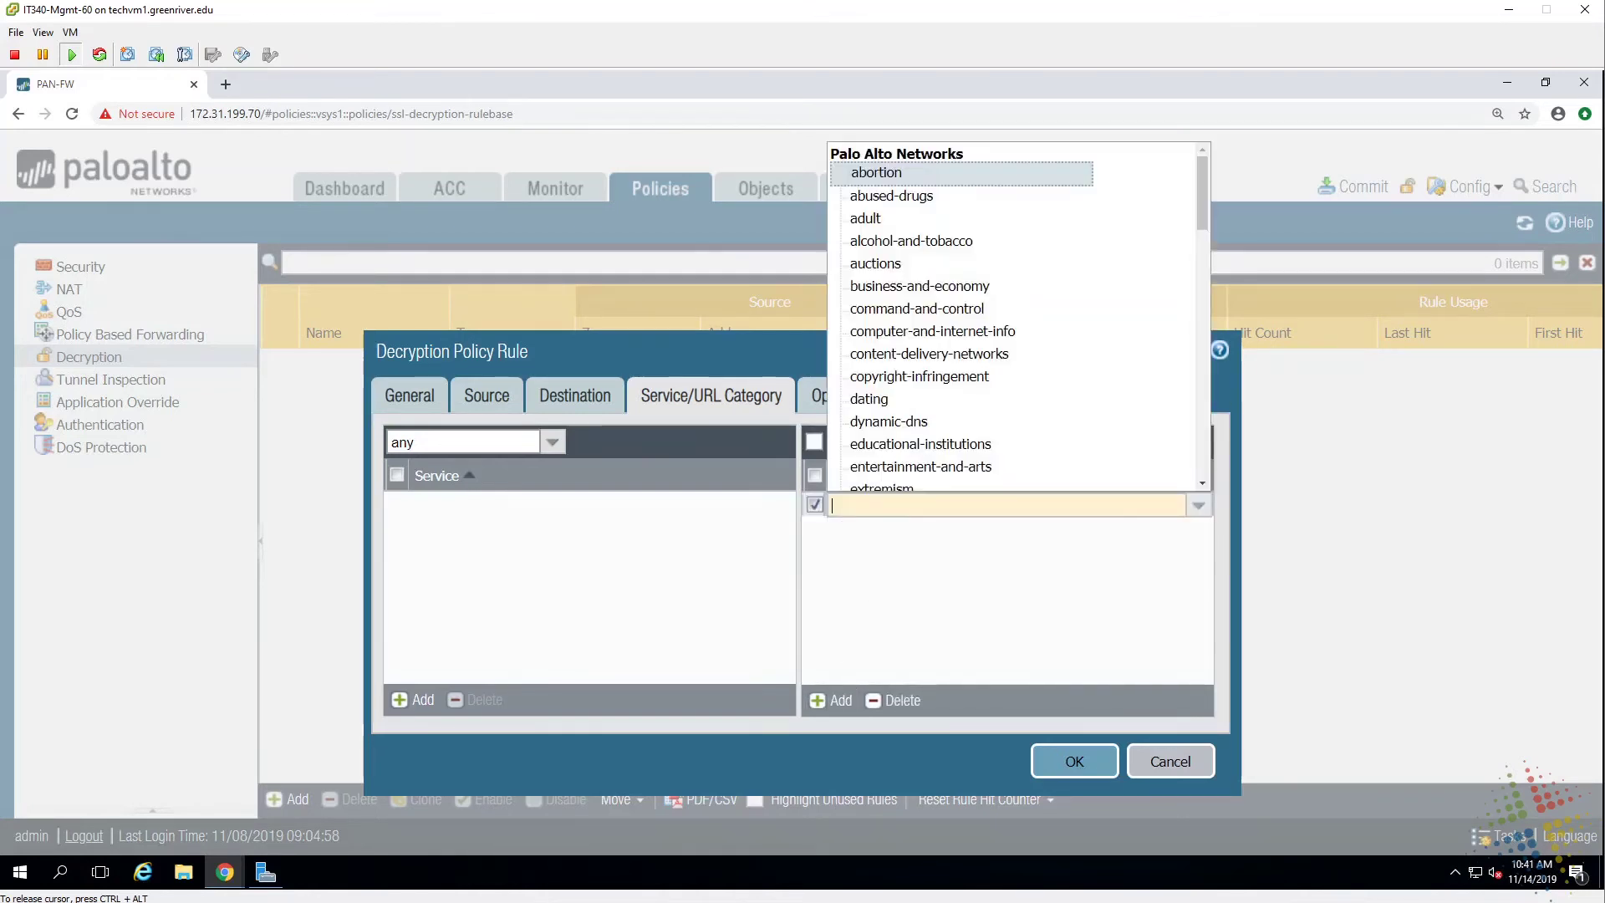
Pick financial-services as the URL category, then replace it with social-networking.
{"action": "type", "text": "fin"}
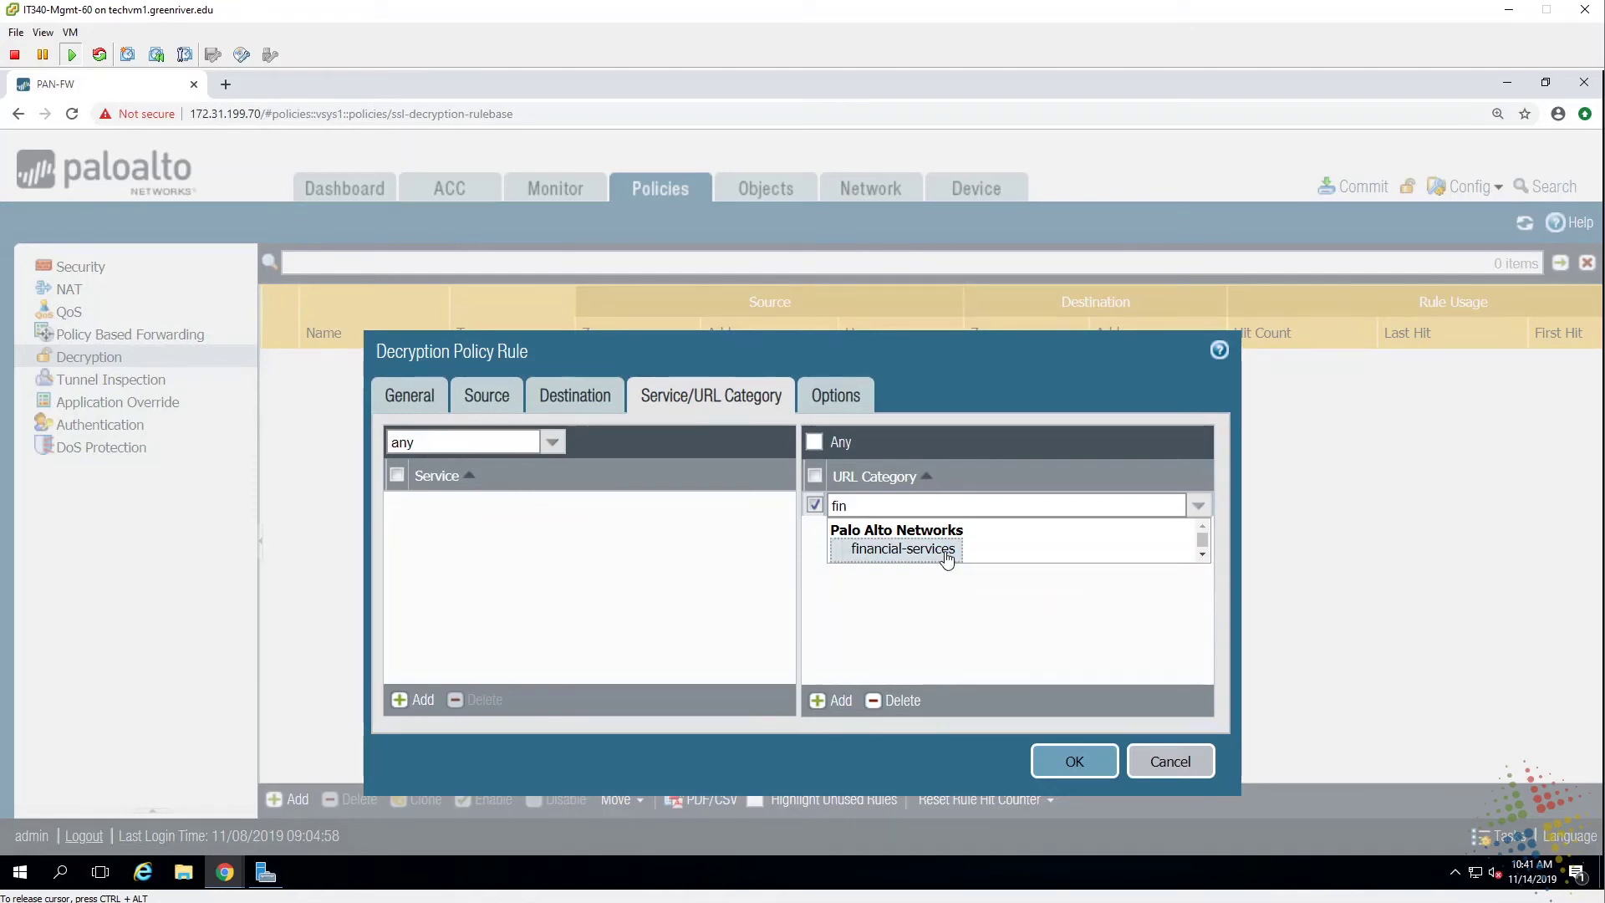
{"action": "left_click", "coordinate": [947, 556]}
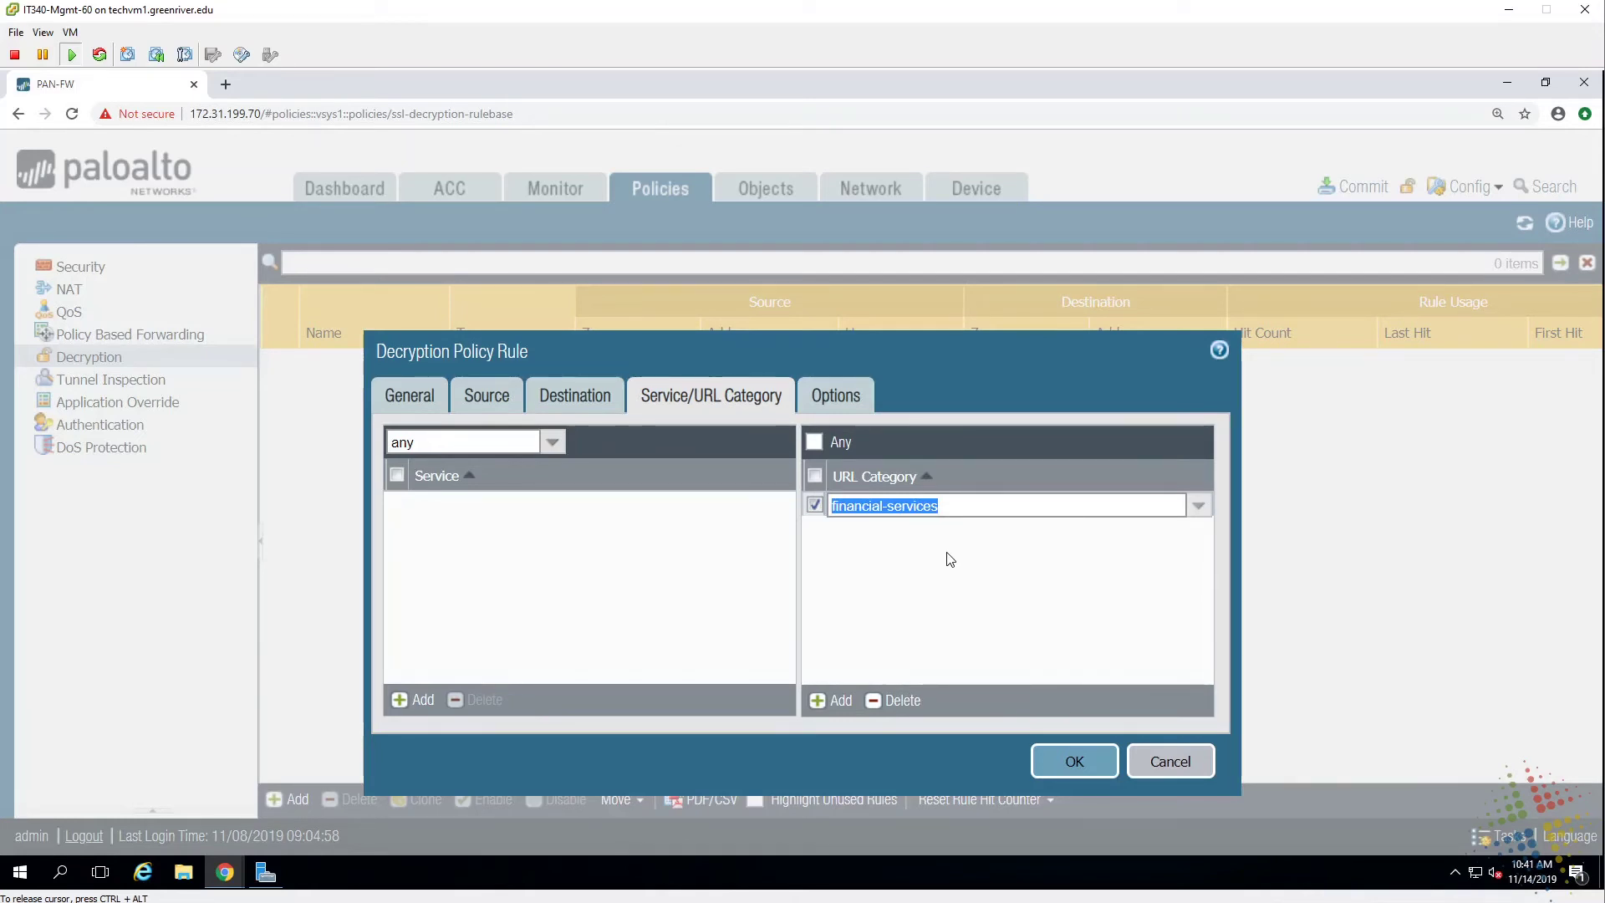
{"action": "left_click", "coordinate": [1196, 517]}
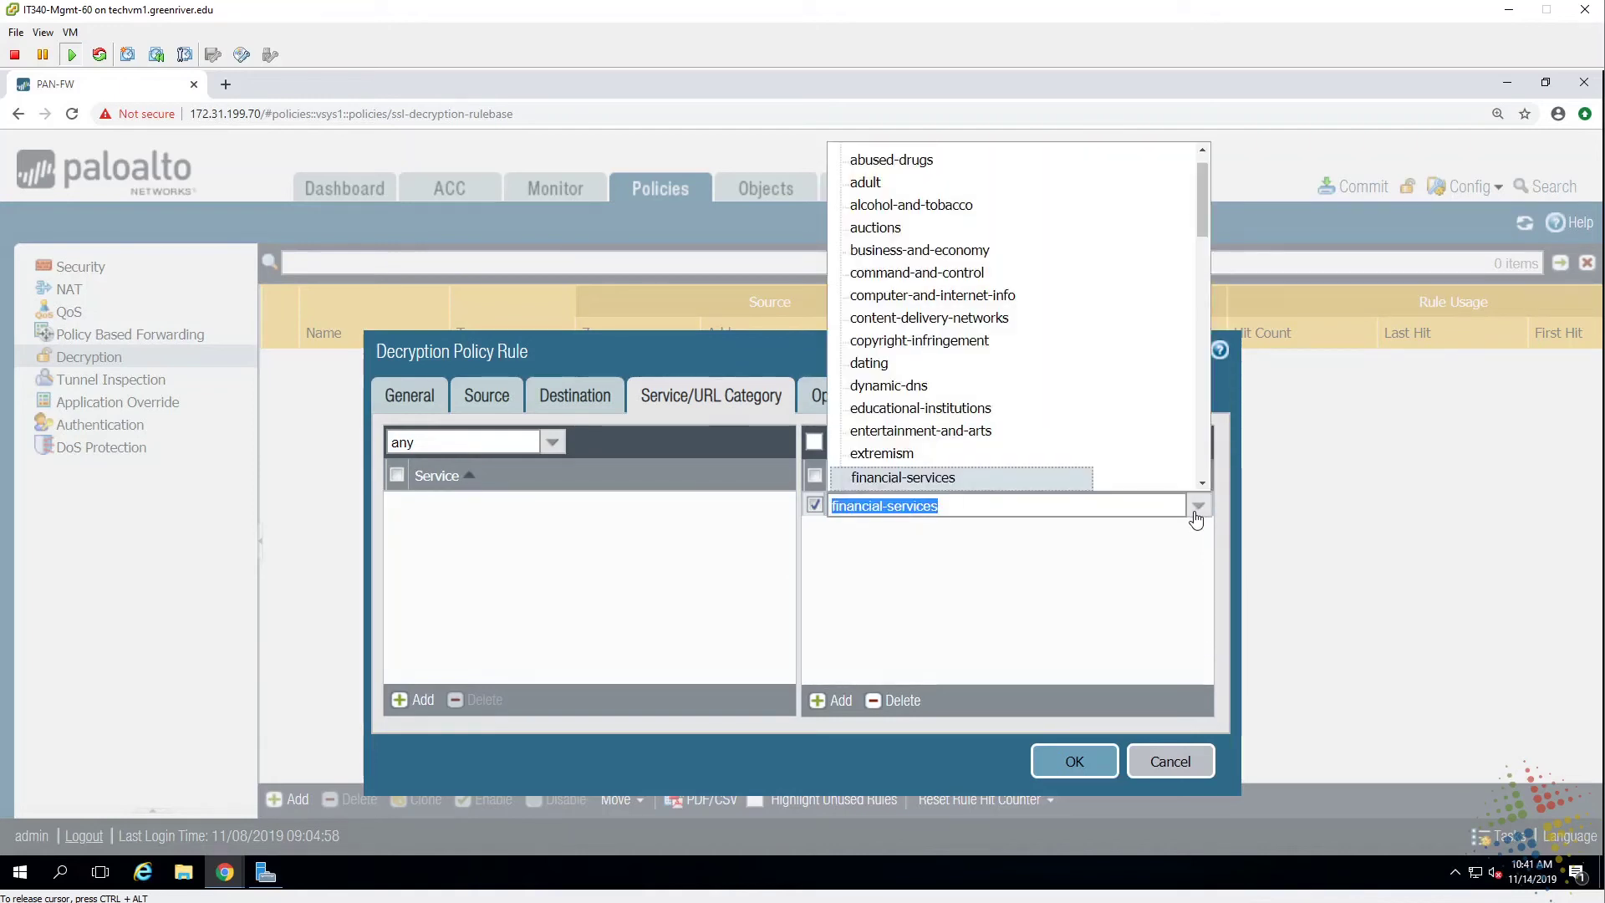
{"action": "type", "text": "soca"}
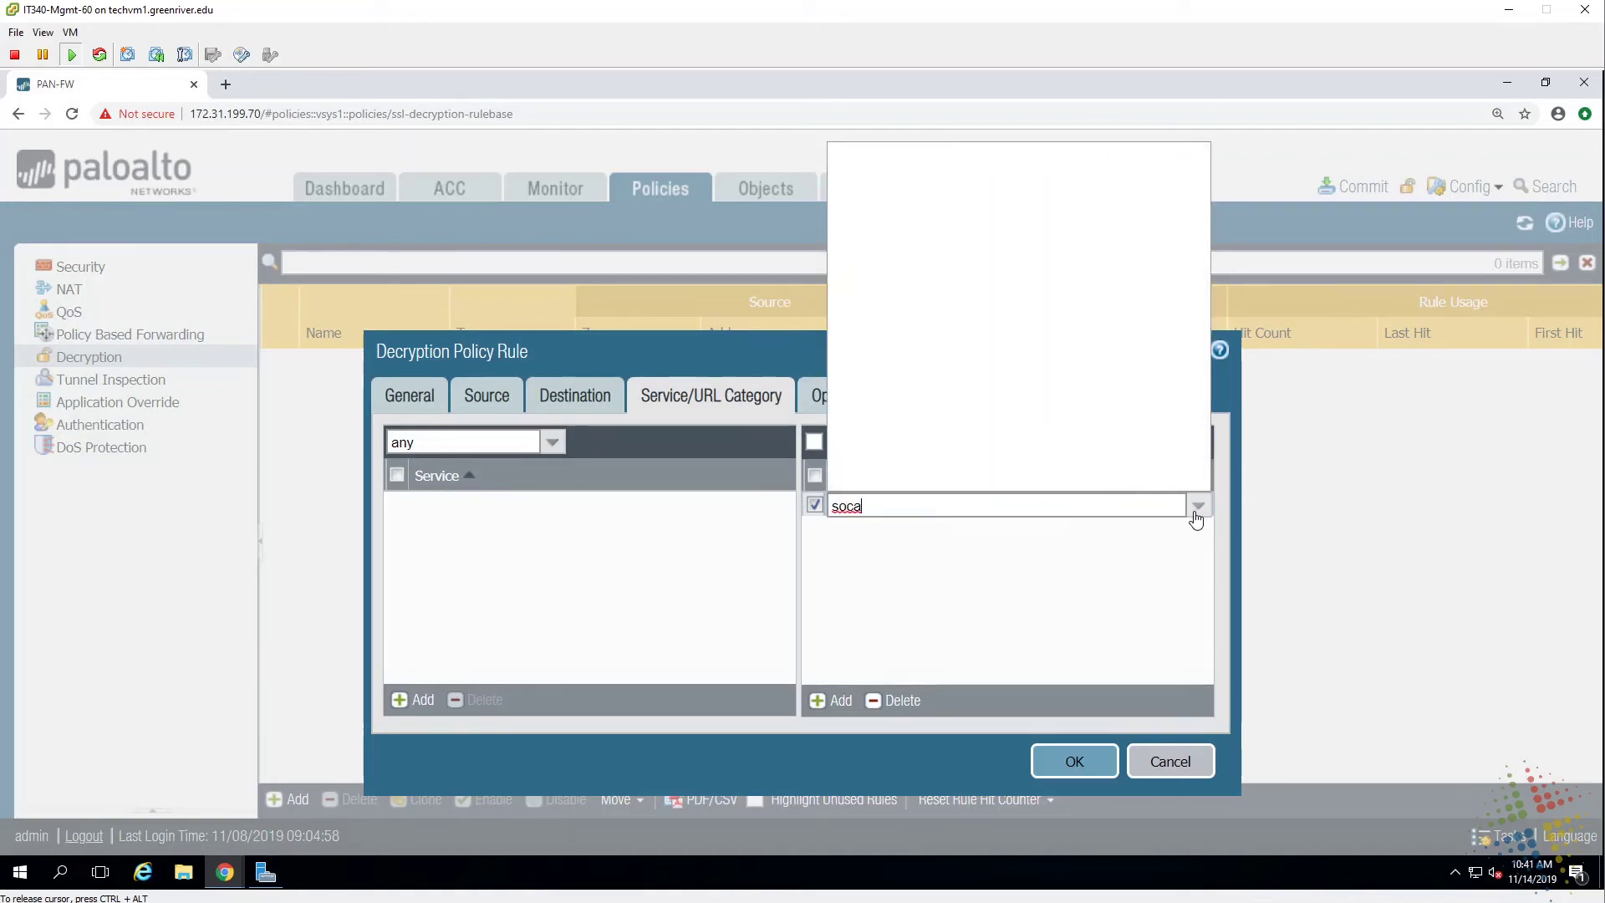
{"action": "key", "text": "BackSpace"}
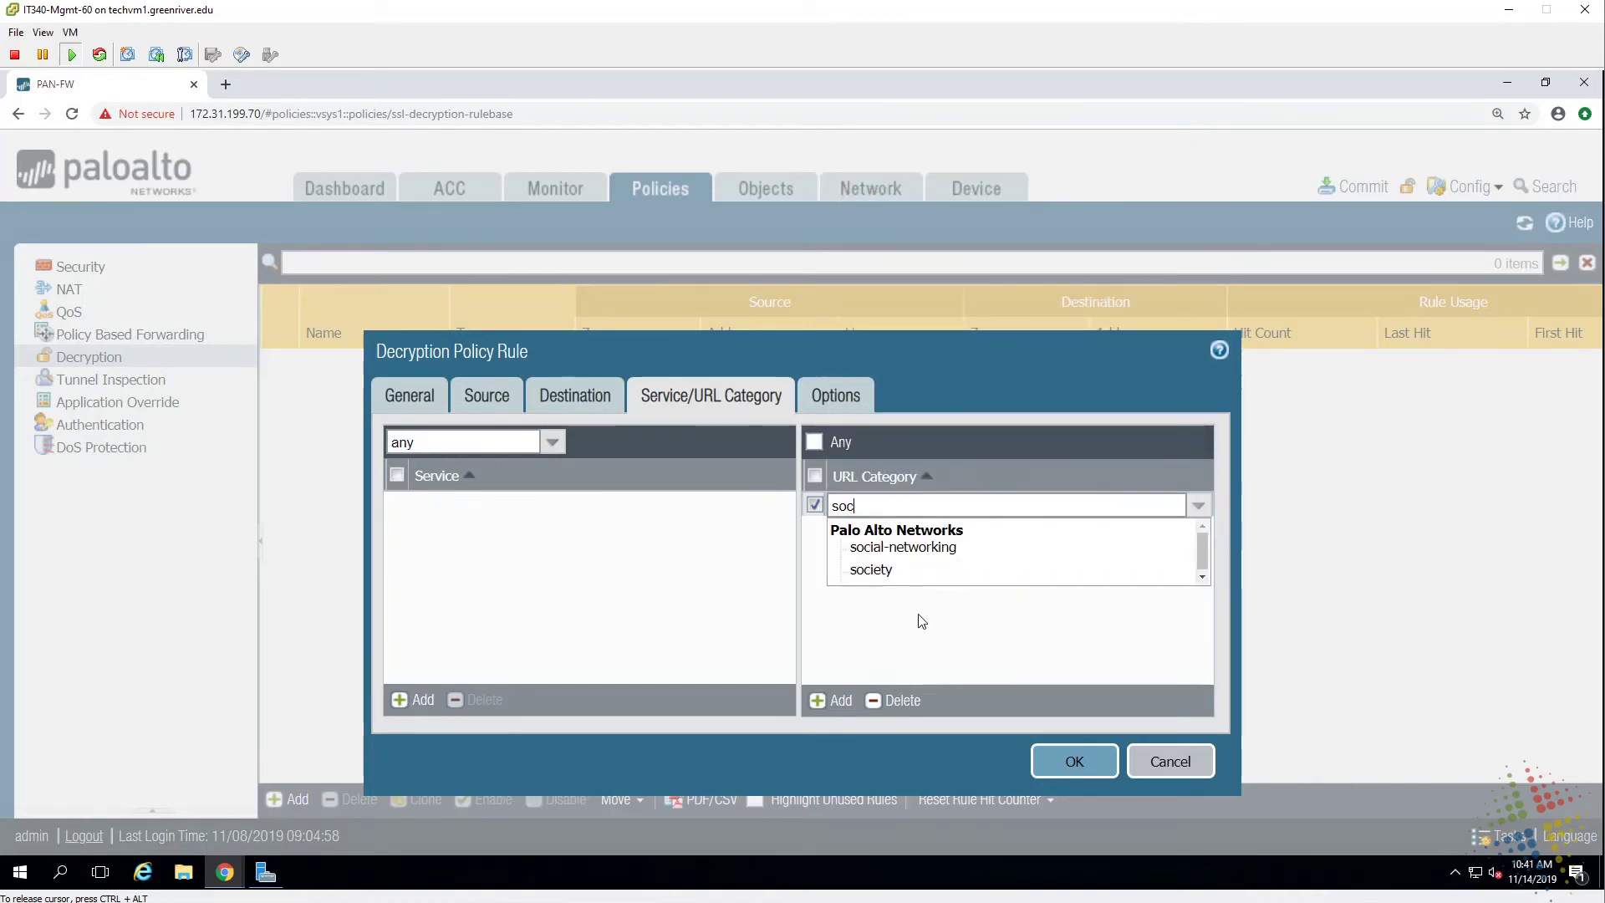
{"action": "left_click", "coordinate": [931, 549]}
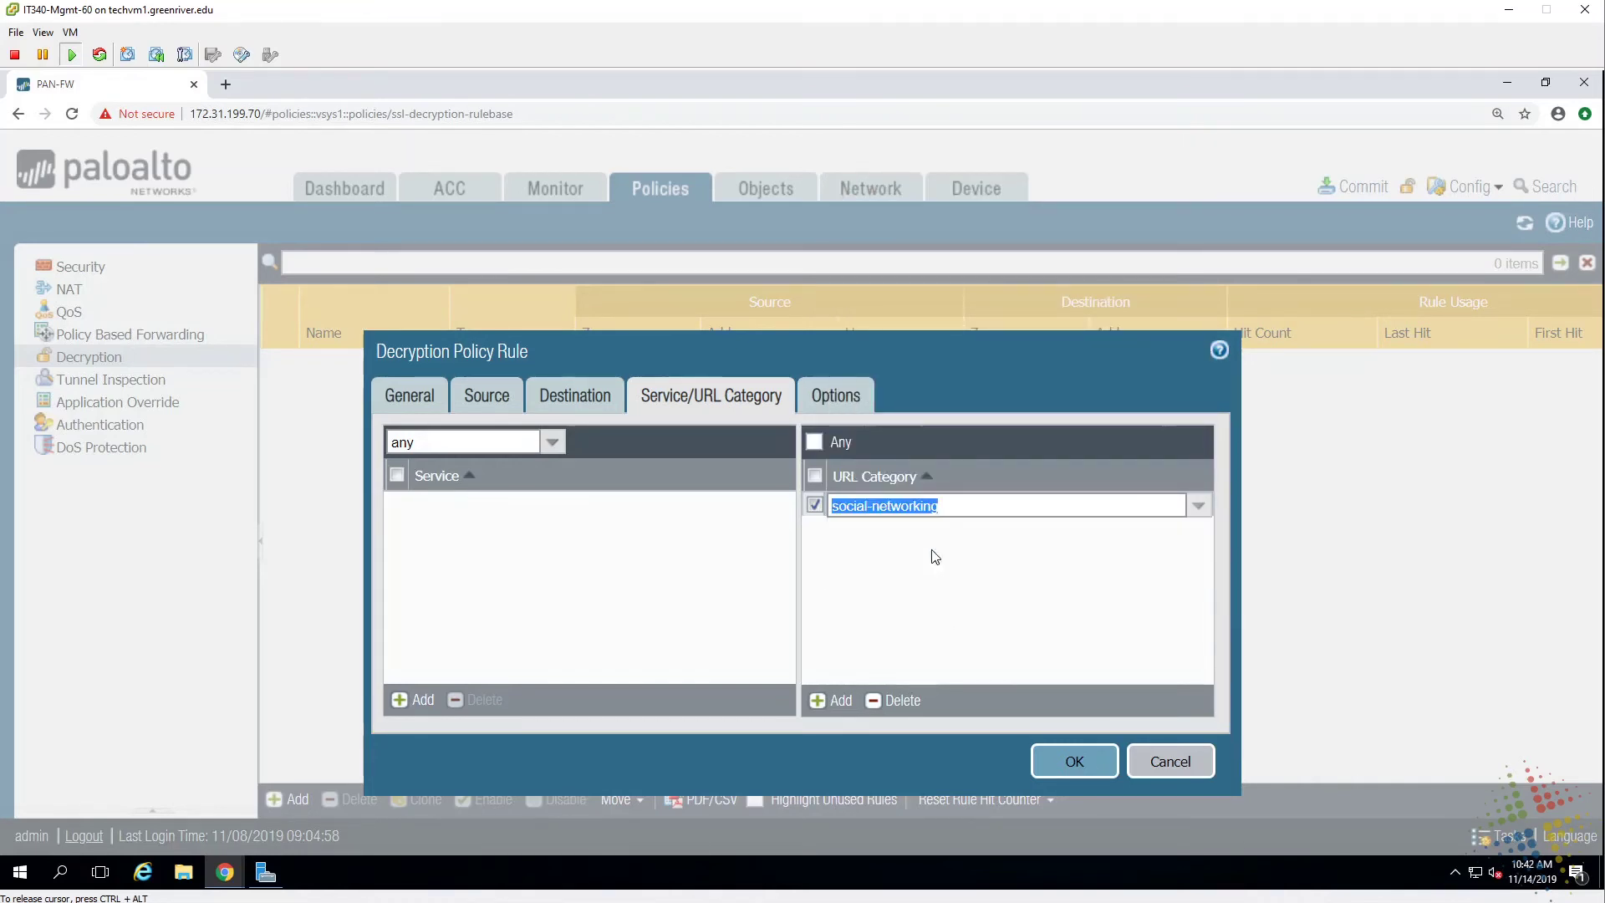
Add hunting-and-fishing as a second URL category entry.
{"action": "left_click", "coordinate": [830, 703]}
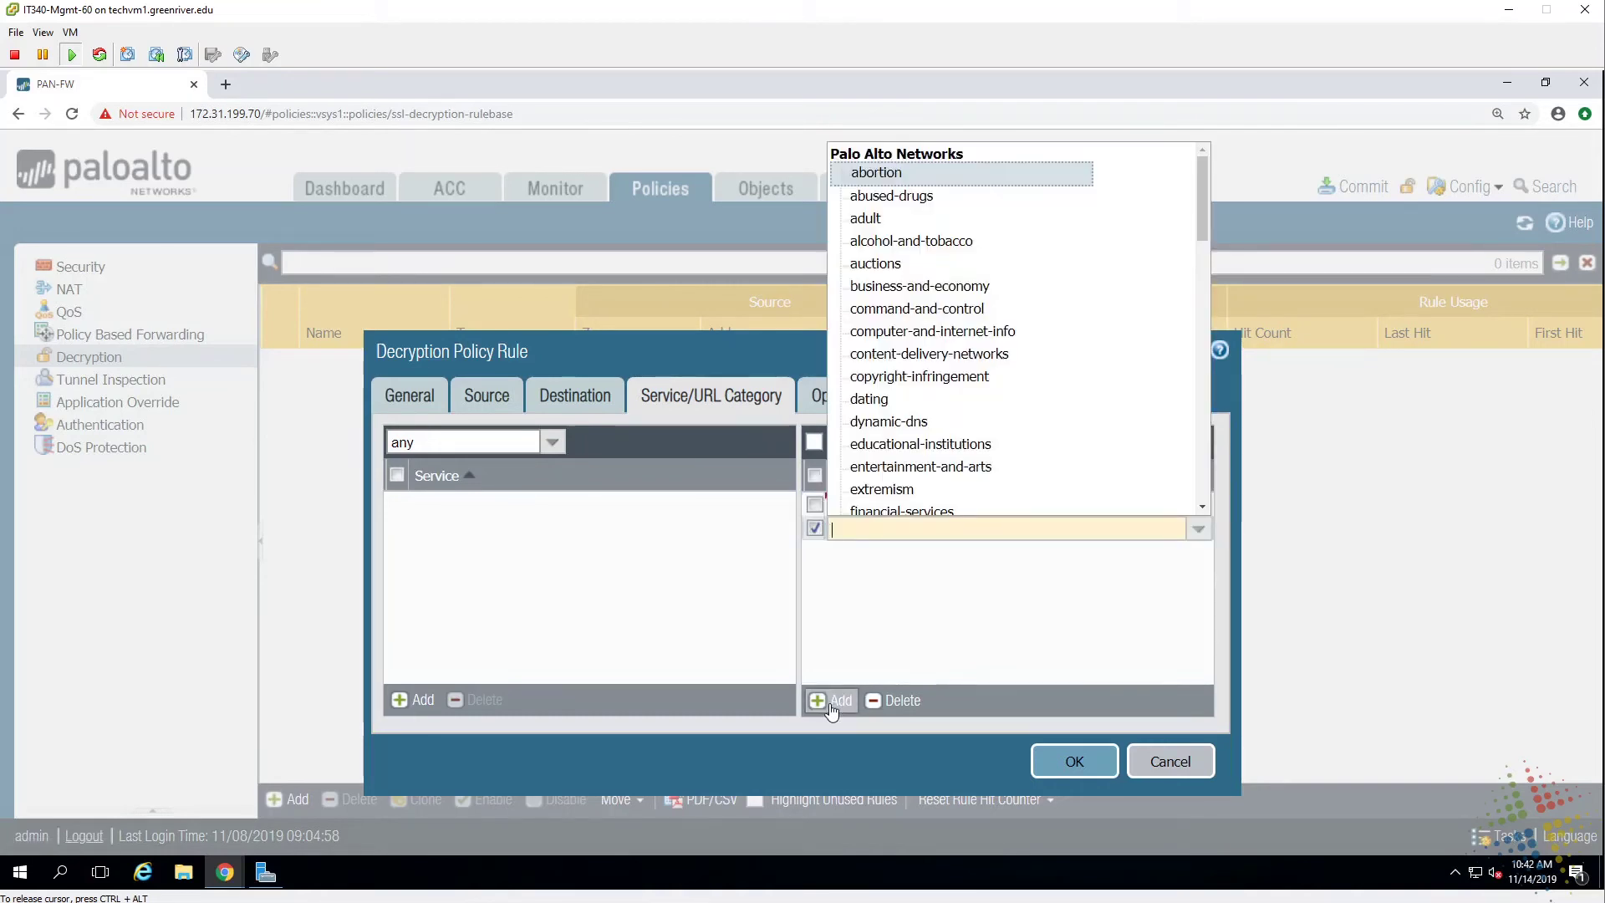
{"action": "type", "text": "fish"}
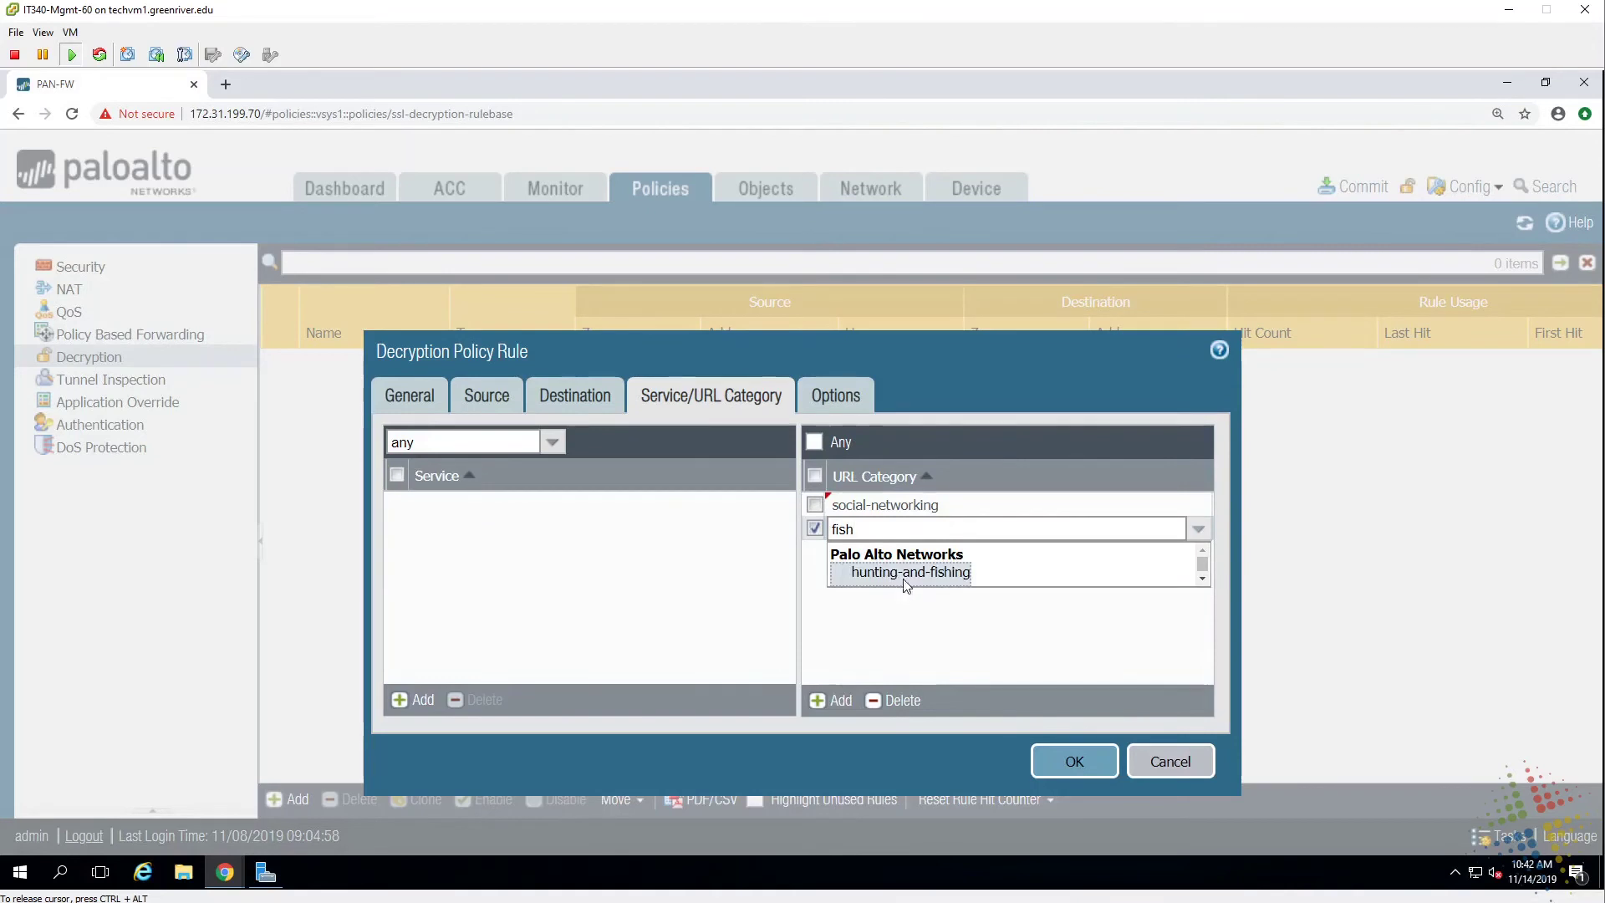
{"action": "left_click", "coordinate": [902, 578]}
{"action": "left_click", "coordinate": [967, 638]}
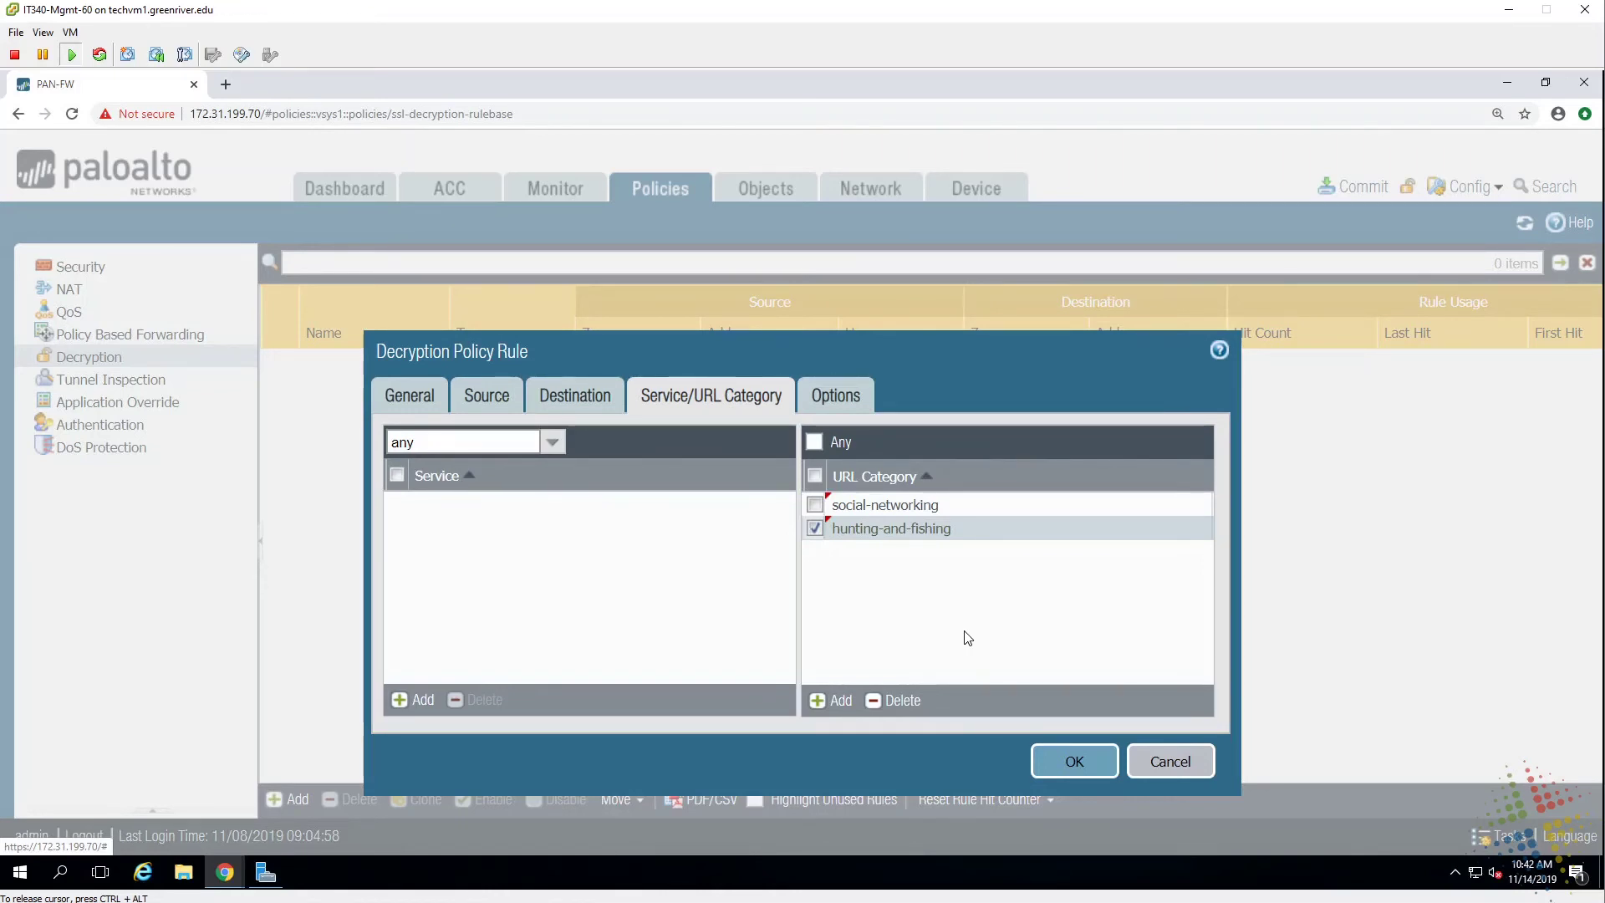
Confirm the social-networking and hunting-and-fishing category entries.
{"action": "left_click", "coordinate": [970, 507]}
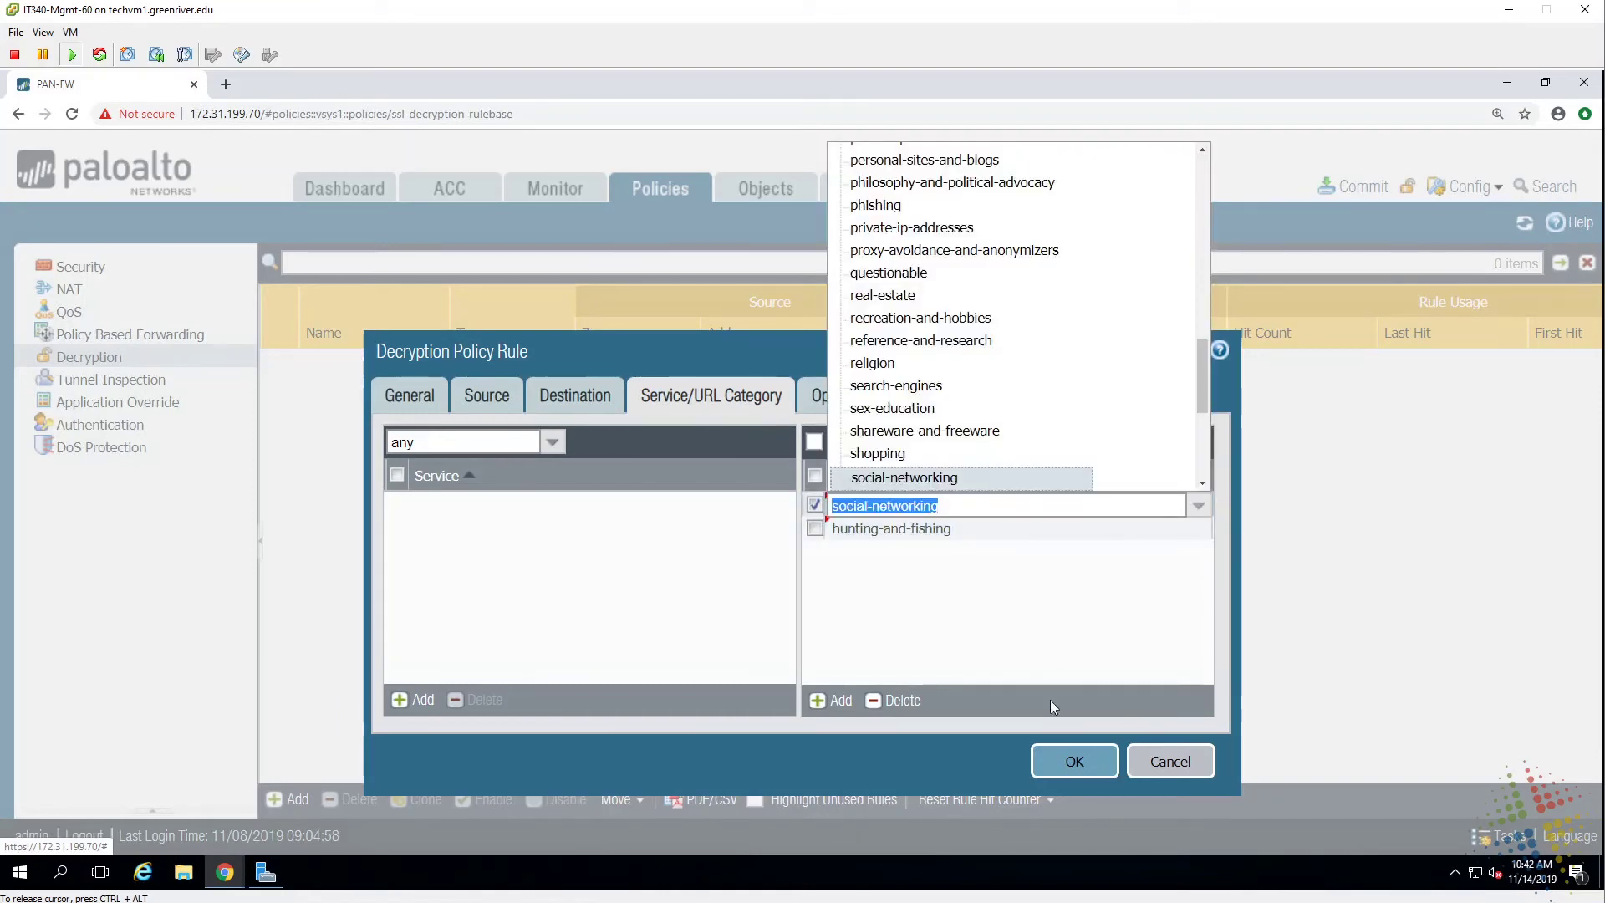
{"action": "left_click", "coordinate": [1051, 648]}
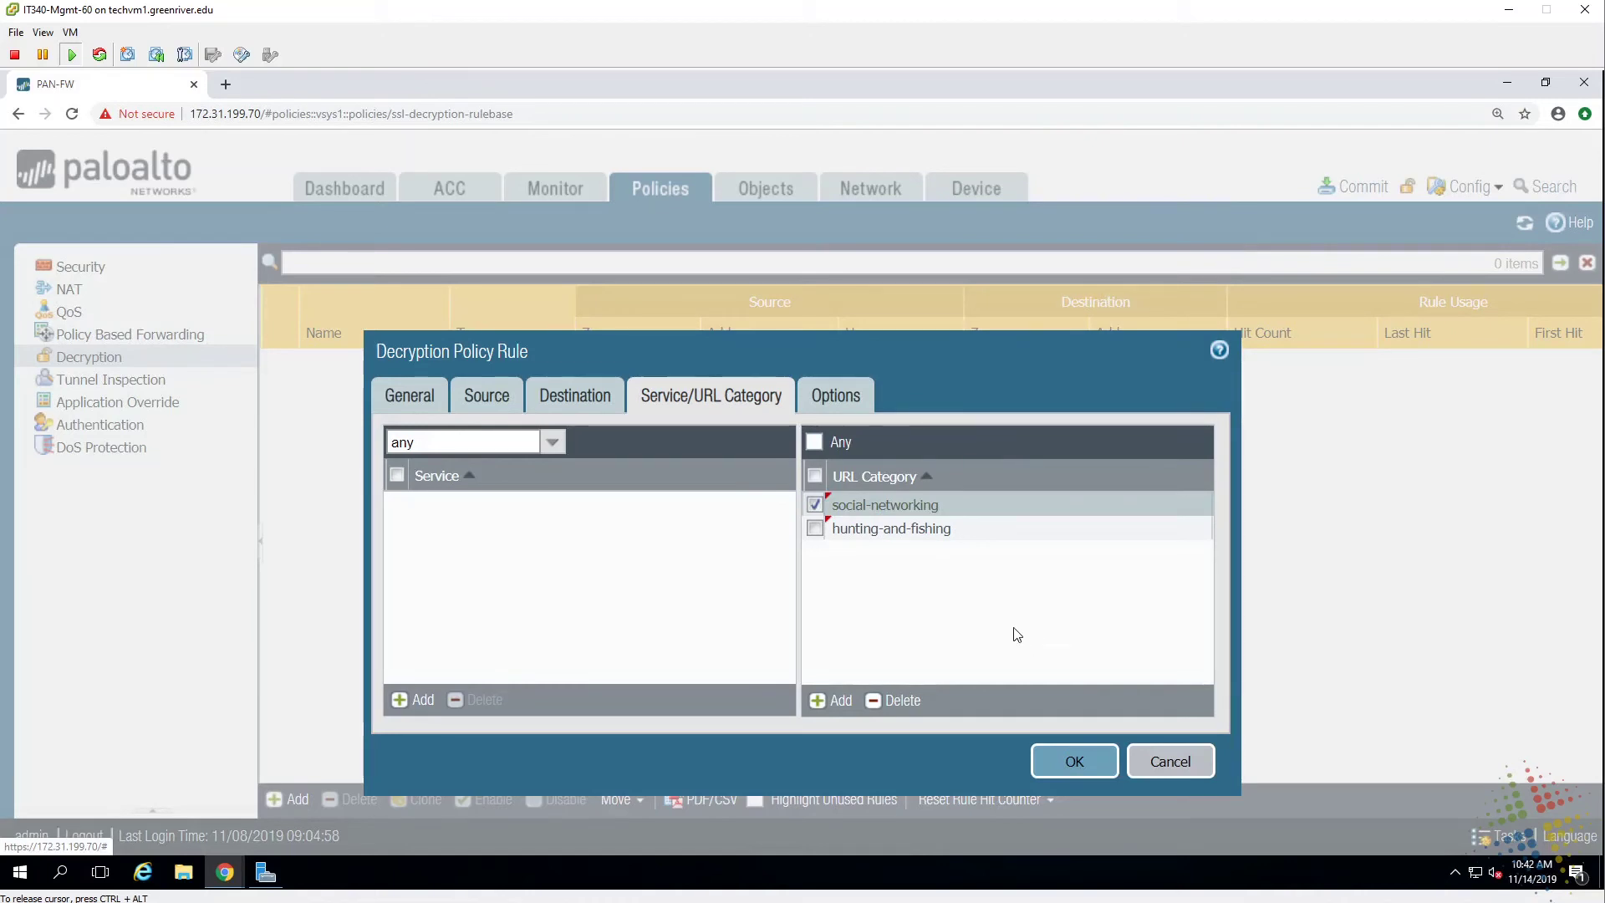
{"action": "left_click", "coordinate": [973, 530]}
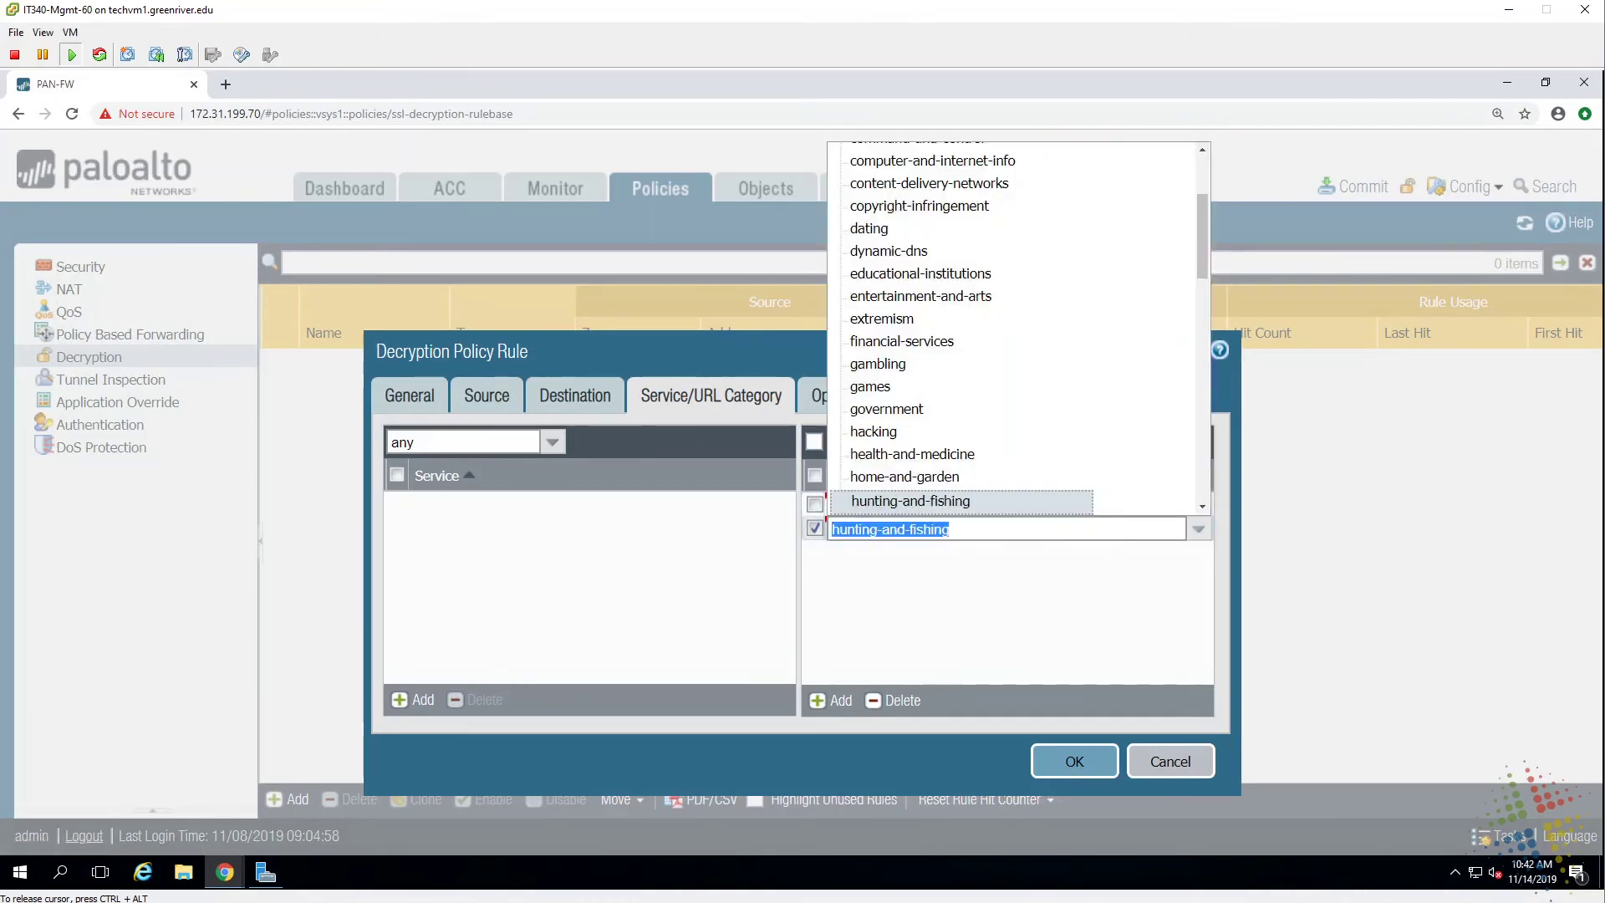
{"action": "left_click", "coordinate": [1020, 603]}
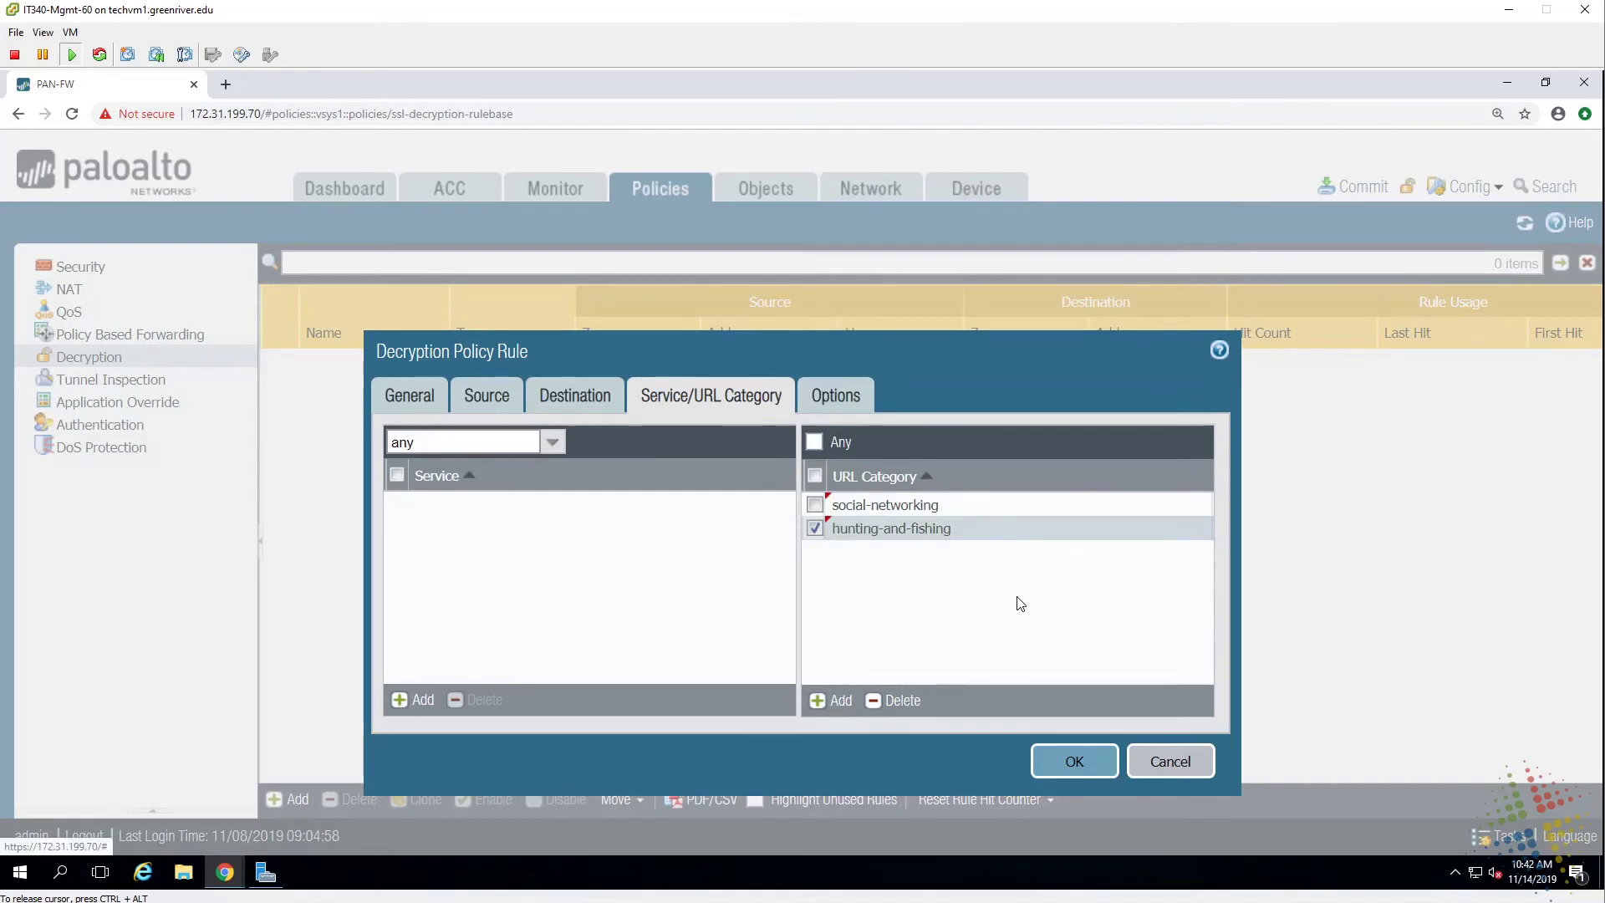
Set the rule action to Decrypt with SSL Forward Proxy, save it, and view Security rules.
{"action": "left_click", "coordinate": [846, 402]}
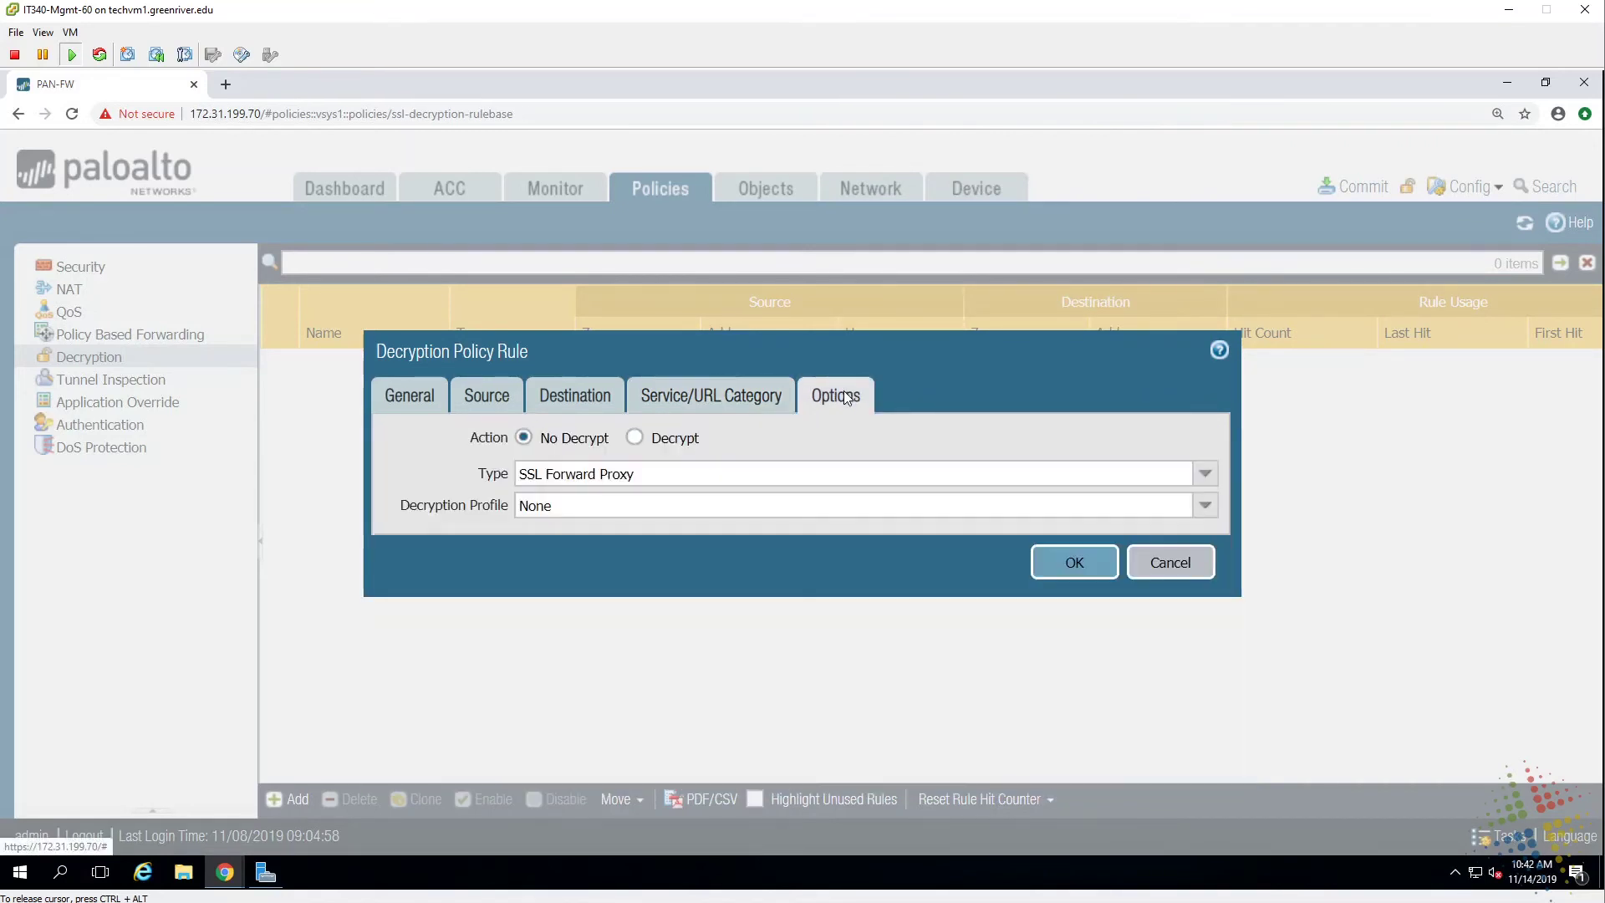
{"action": "left_click", "coordinate": [637, 439]}
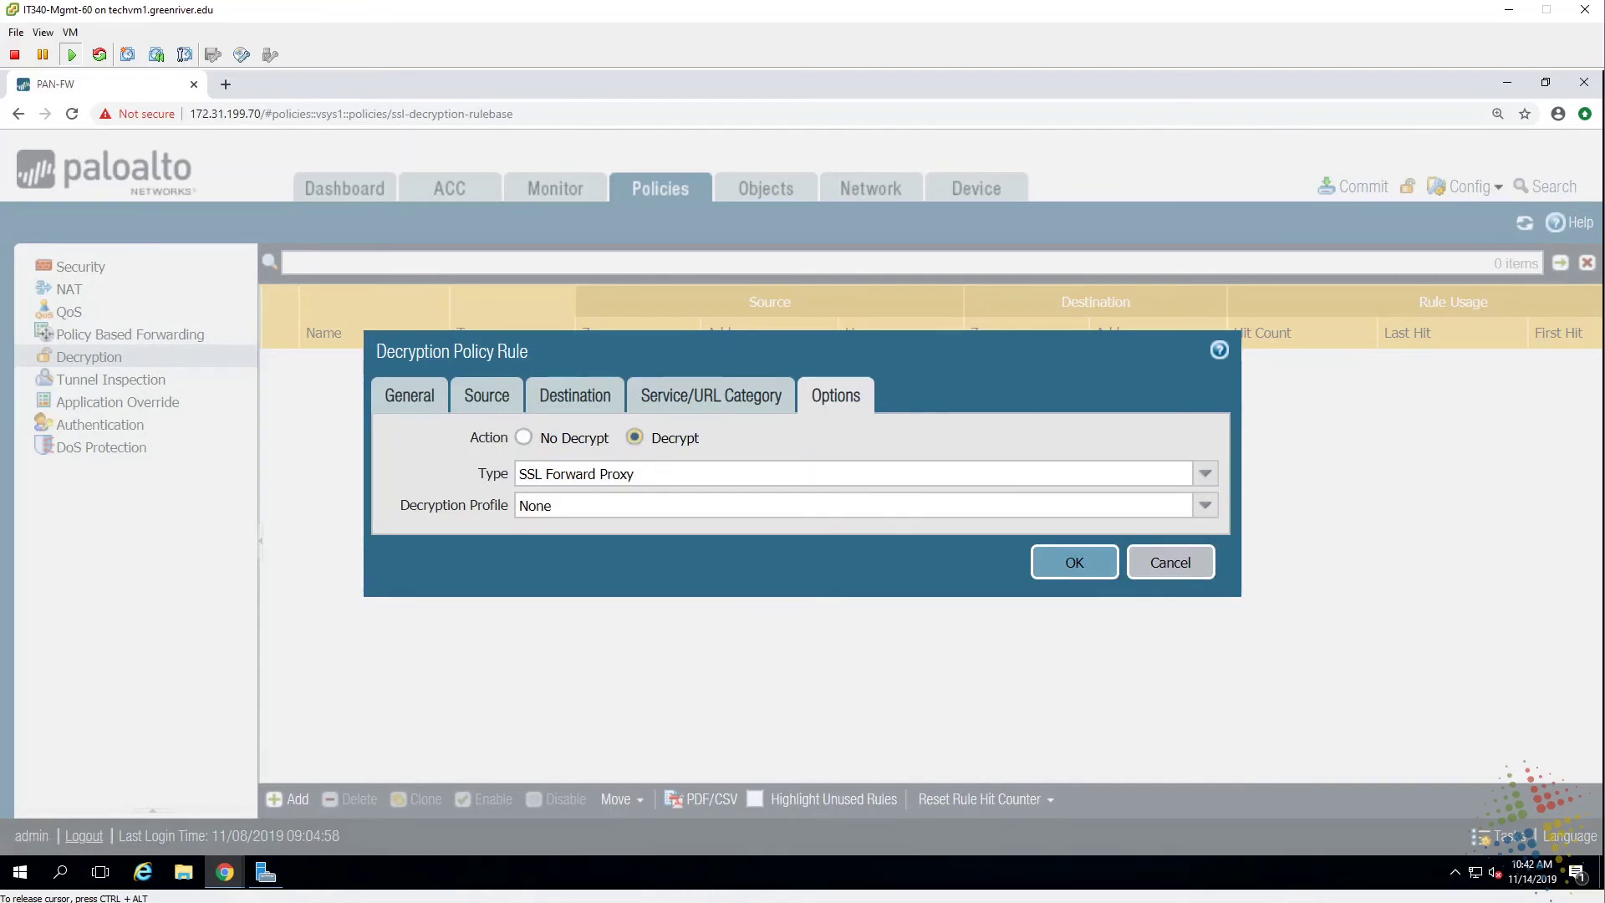
{"action": "left_click", "coordinate": [1204, 475]}
{"action": "left_click", "coordinate": [1204, 475]}
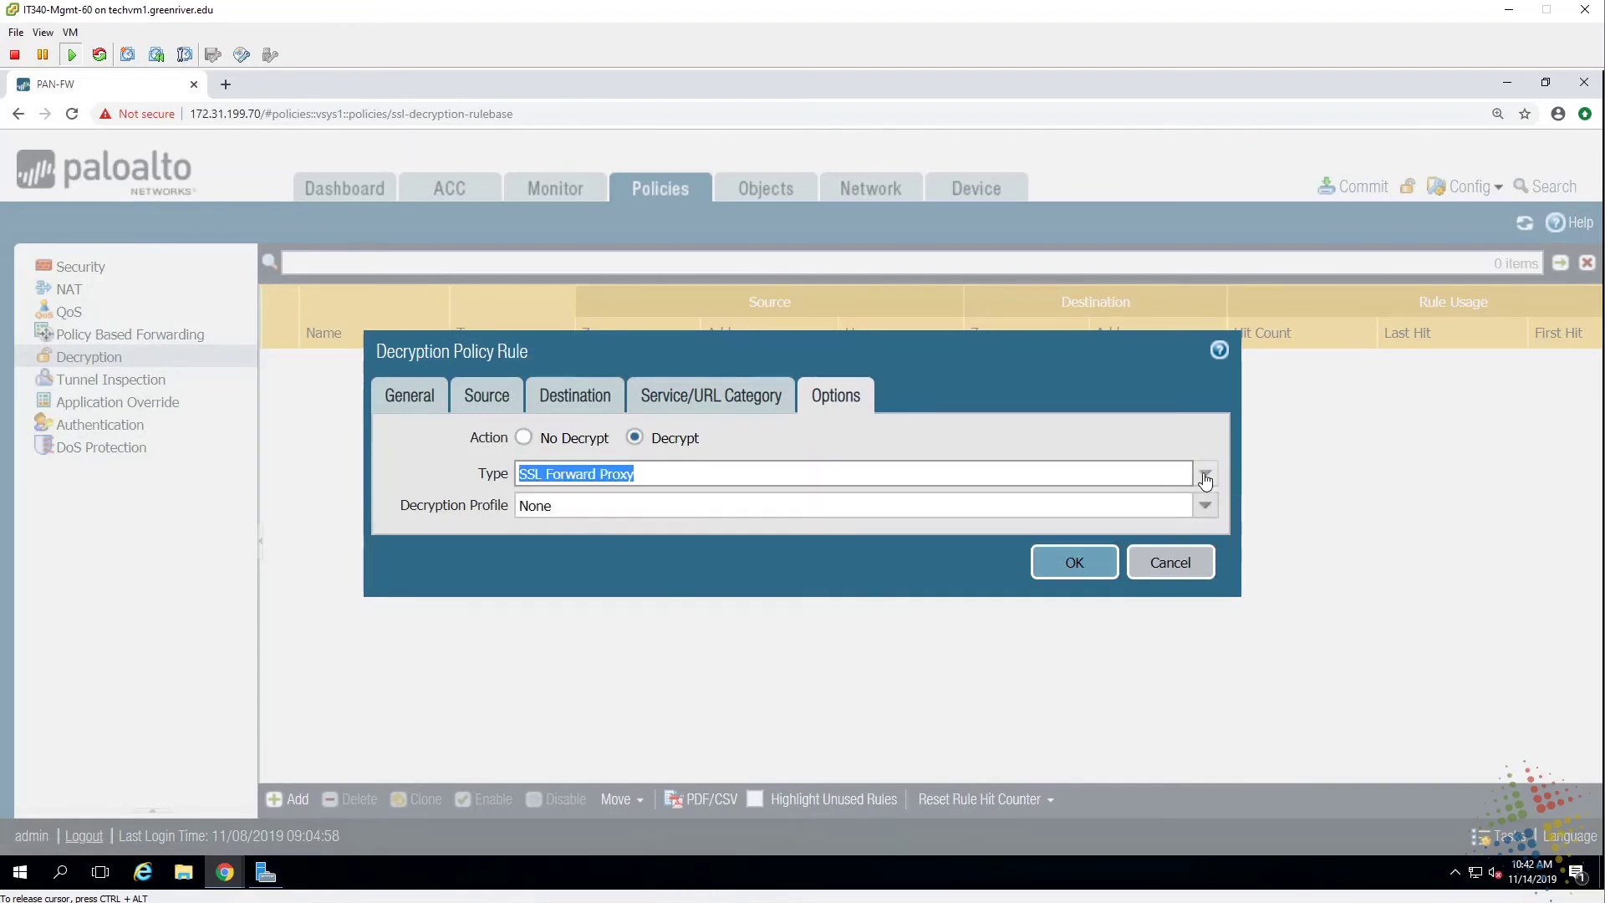
{"action": "left_click", "coordinate": [1089, 569]}
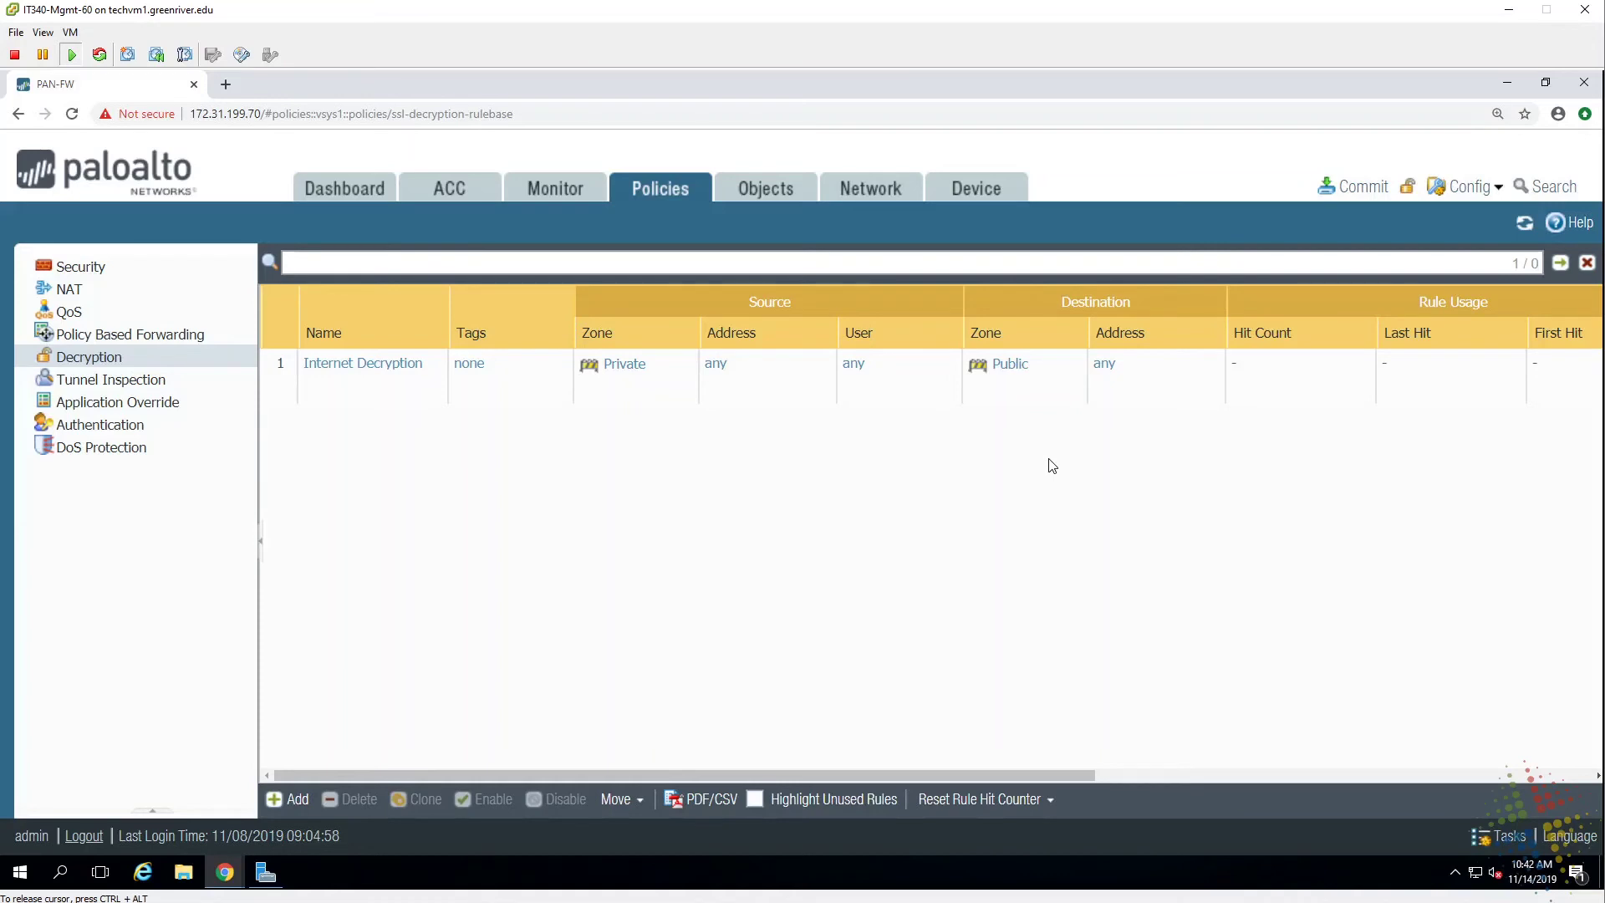
{"action": "left_click", "coordinate": [134, 268]}
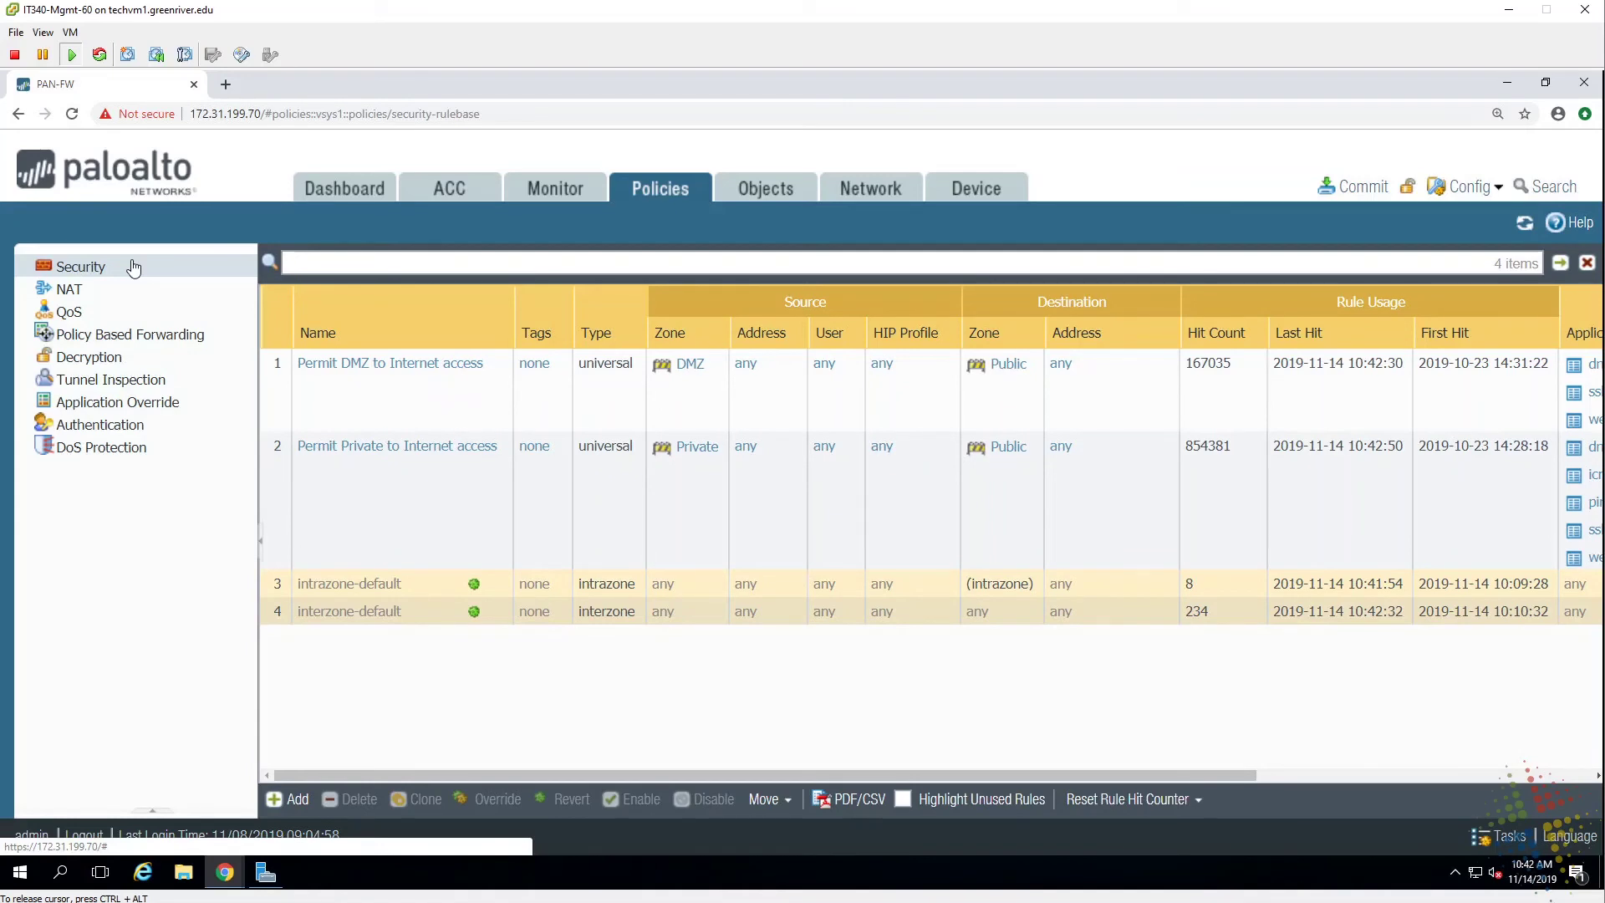
Change the Permit Private to Internet access rule's profile type from Group to None and save.
{"action": "left_click", "coordinate": [376, 456]}
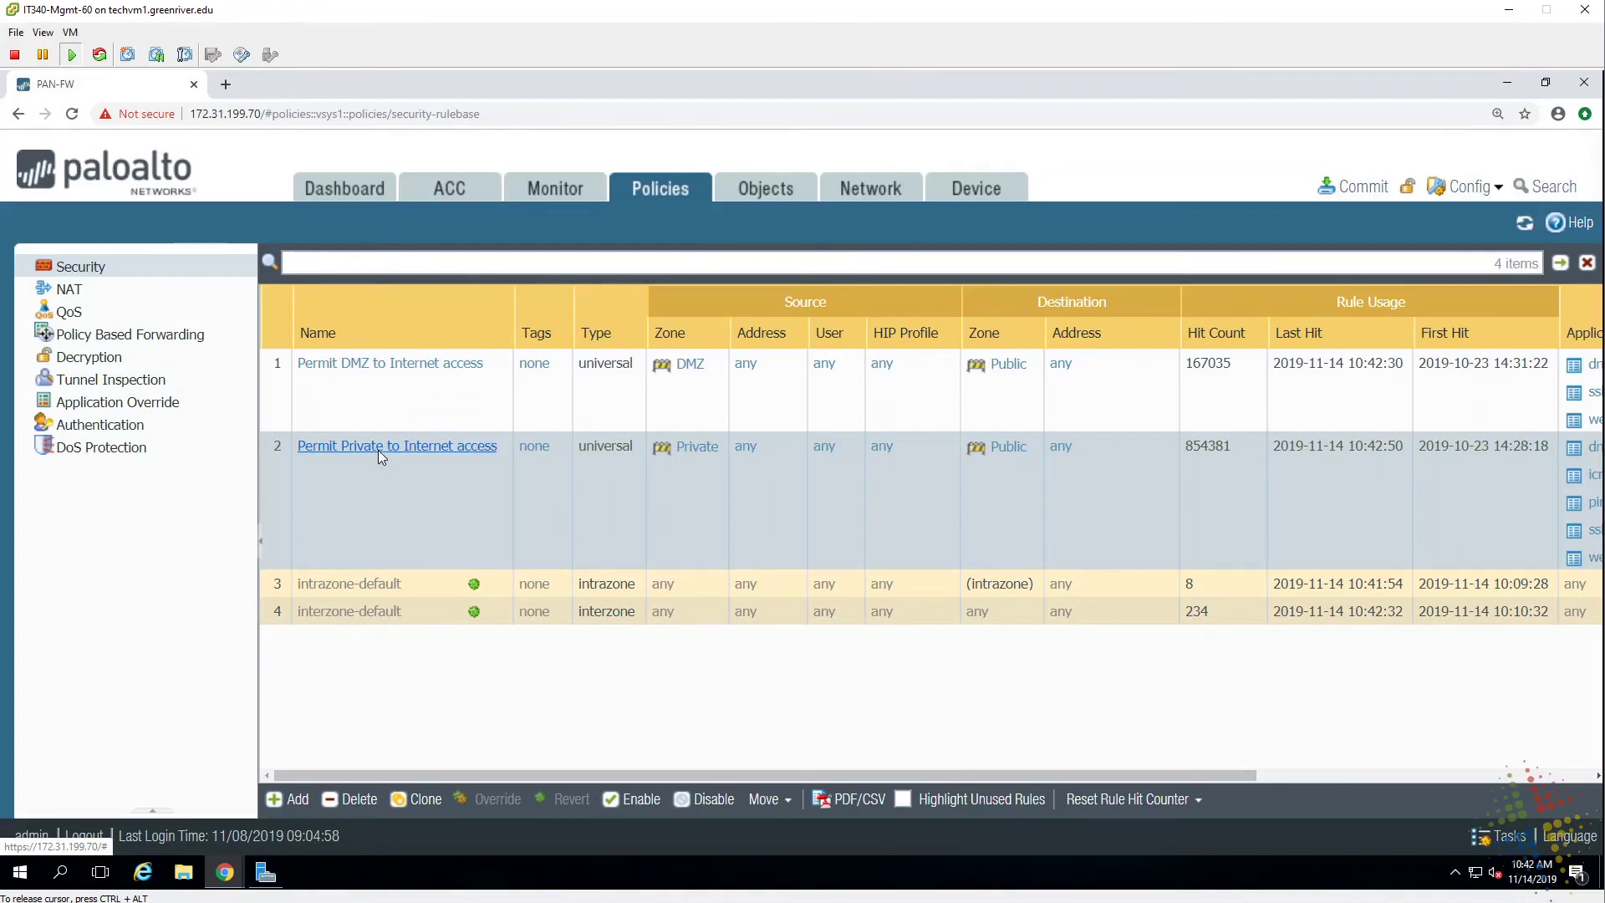
{"action": "left_click", "coordinate": [378, 450]}
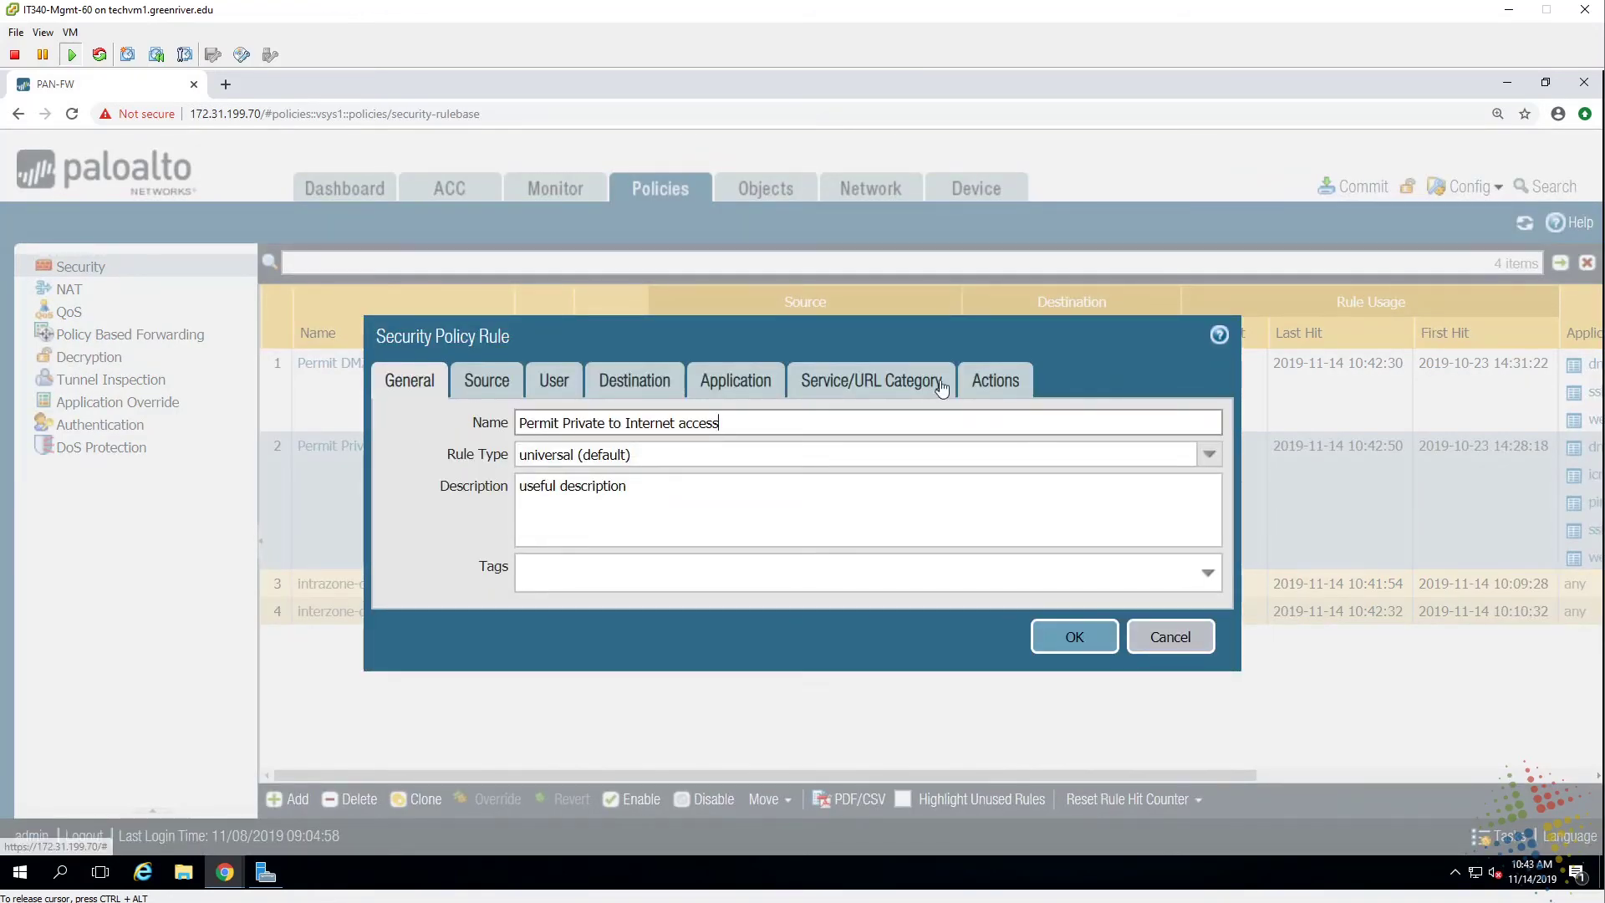
{"action": "left_click", "coordinate": [995, 383]}
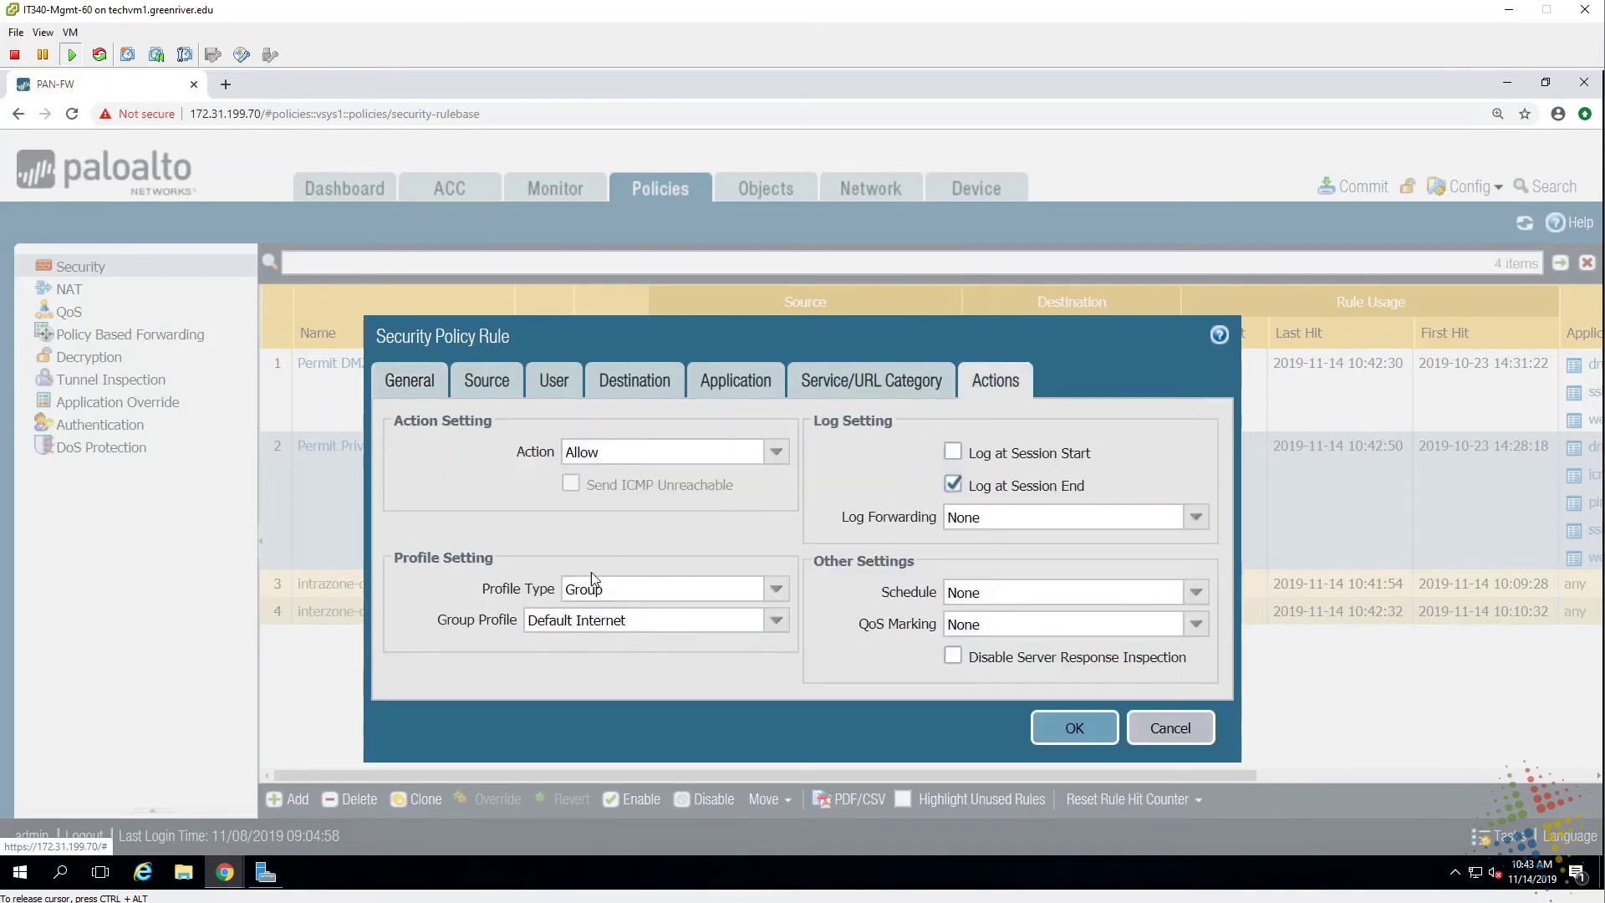
{"action": "left_click", "coordinate": [777, 620]}
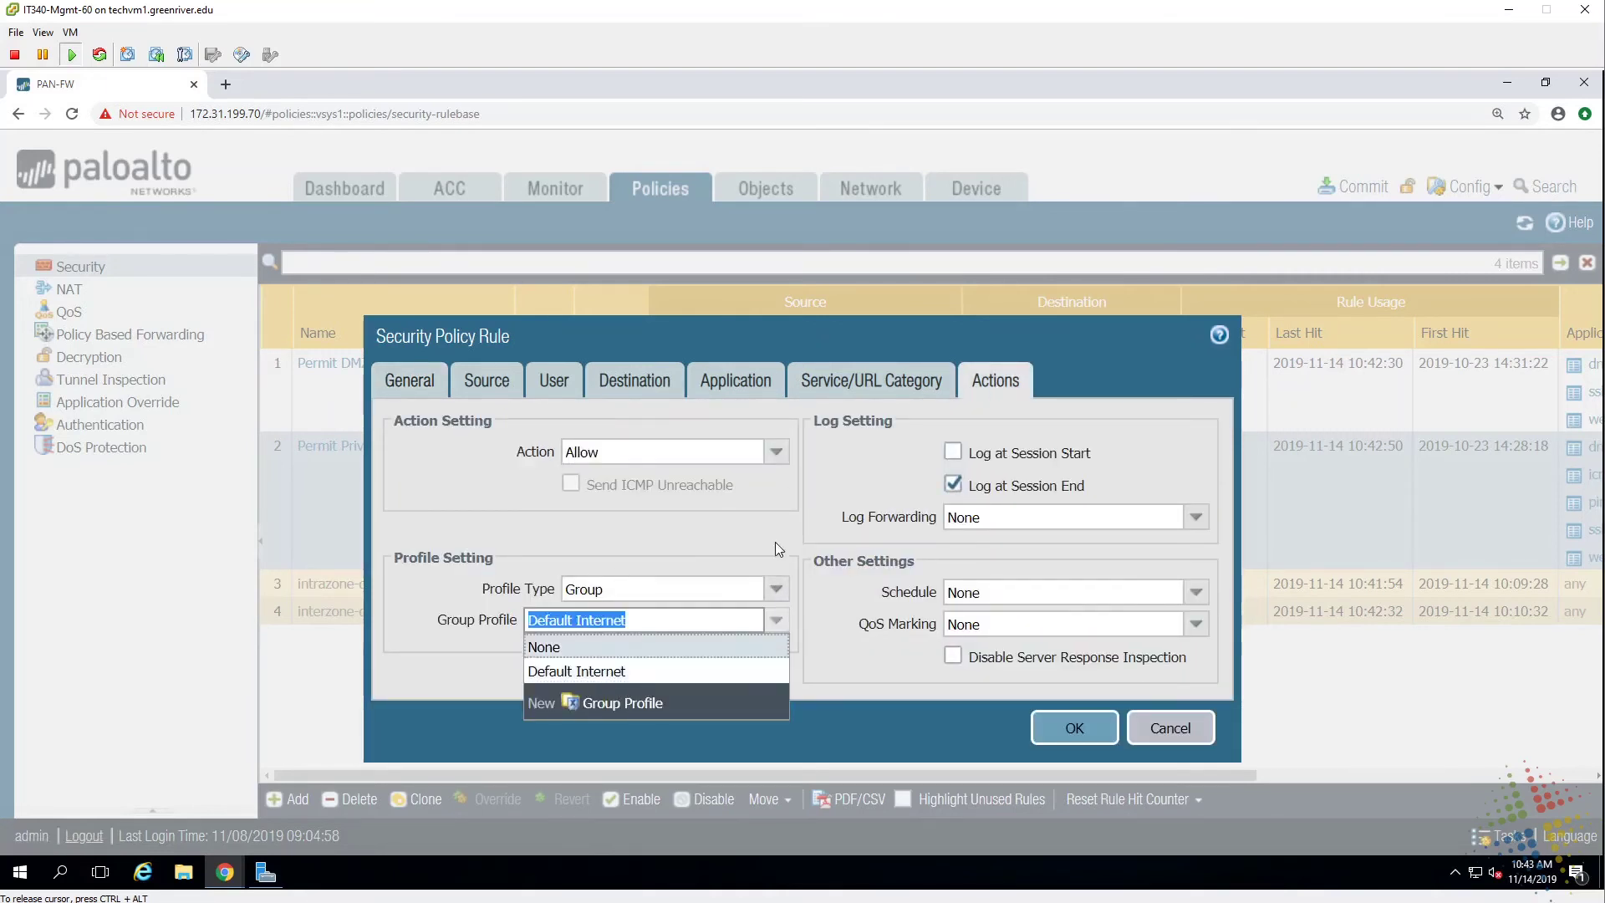
{"action": "left_click", "coordinate": [777, 588]}
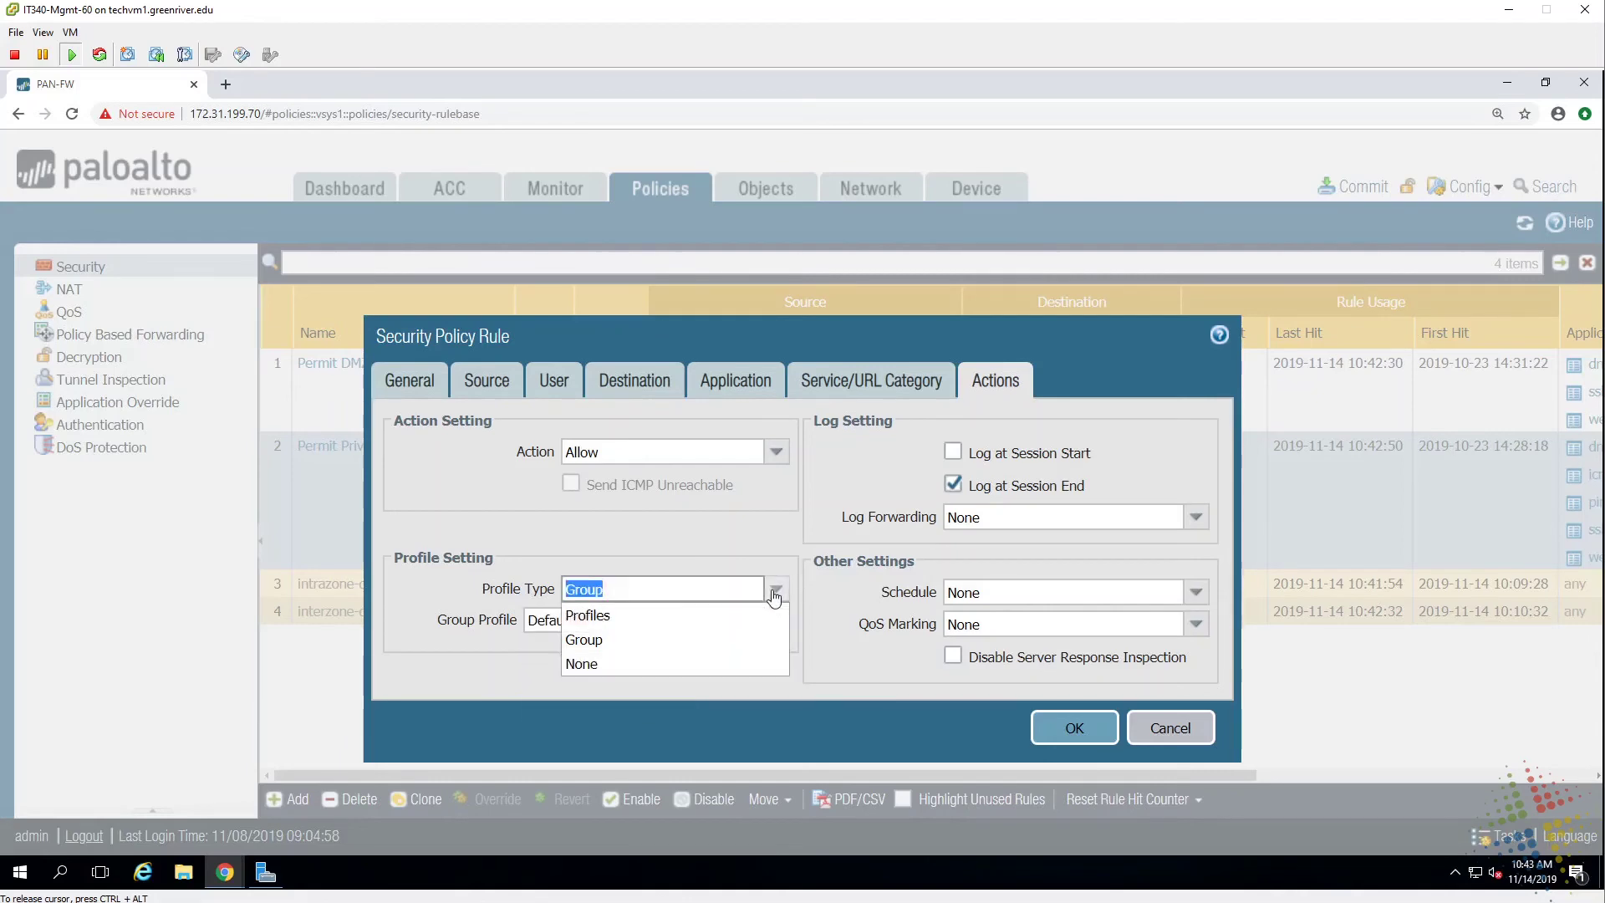
{"action": "left_click", "coordinate": [637, 663]}
{"action": "left_click", "coordinate": [1082, 720]}
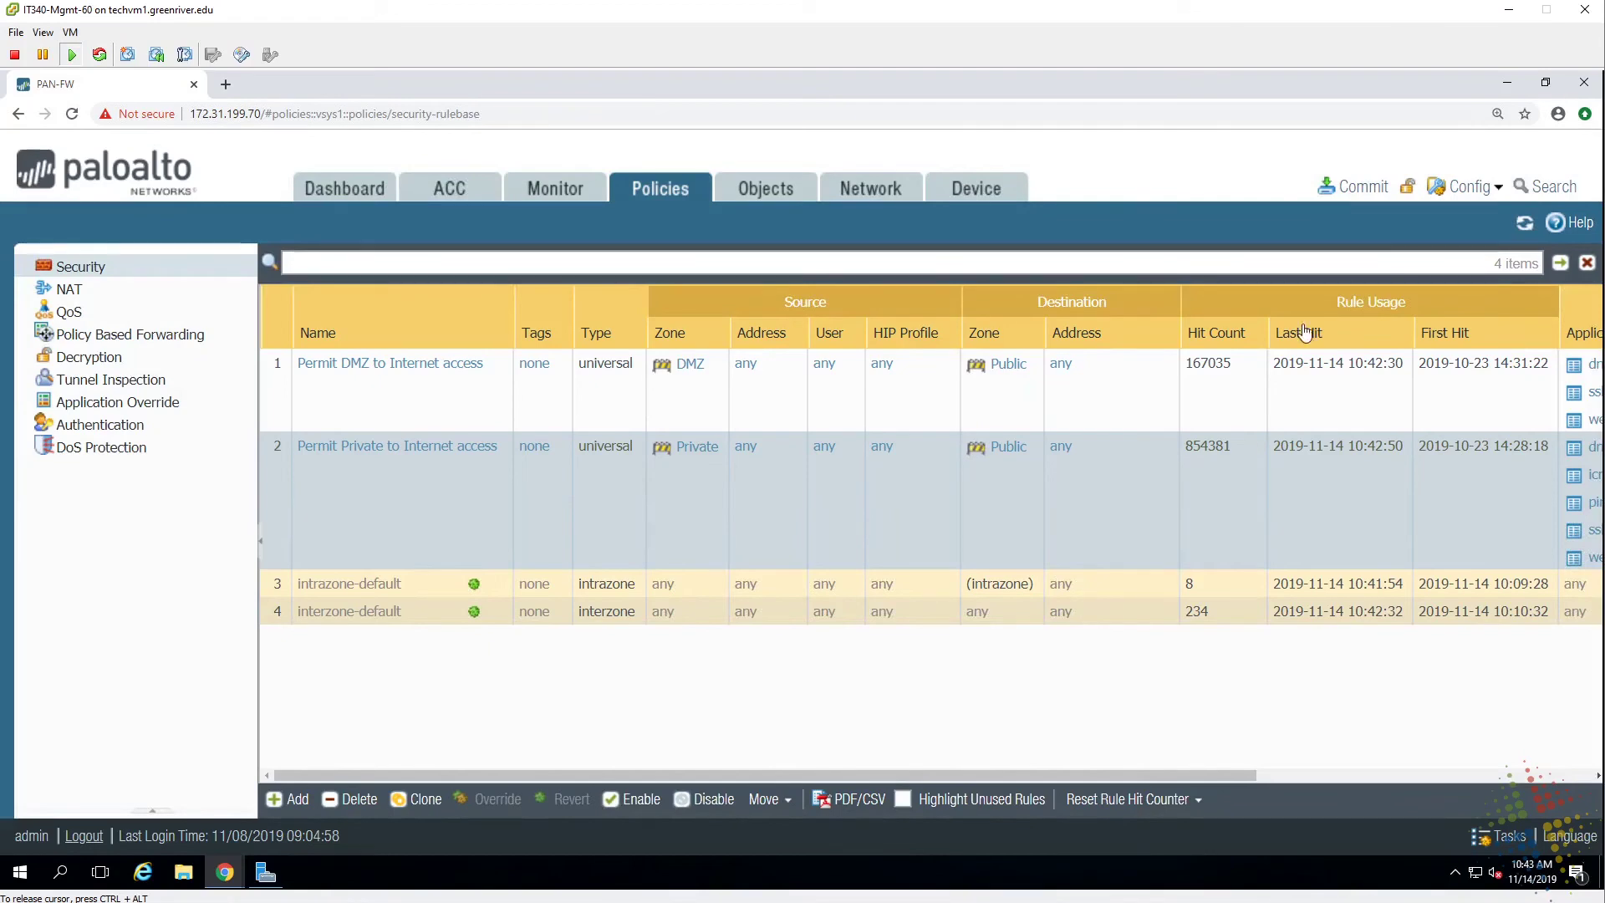
Add the facebook application to the Permit Private to Internet access rule and save it.
{"action": "left_click", "coordinate": [433, 449]}
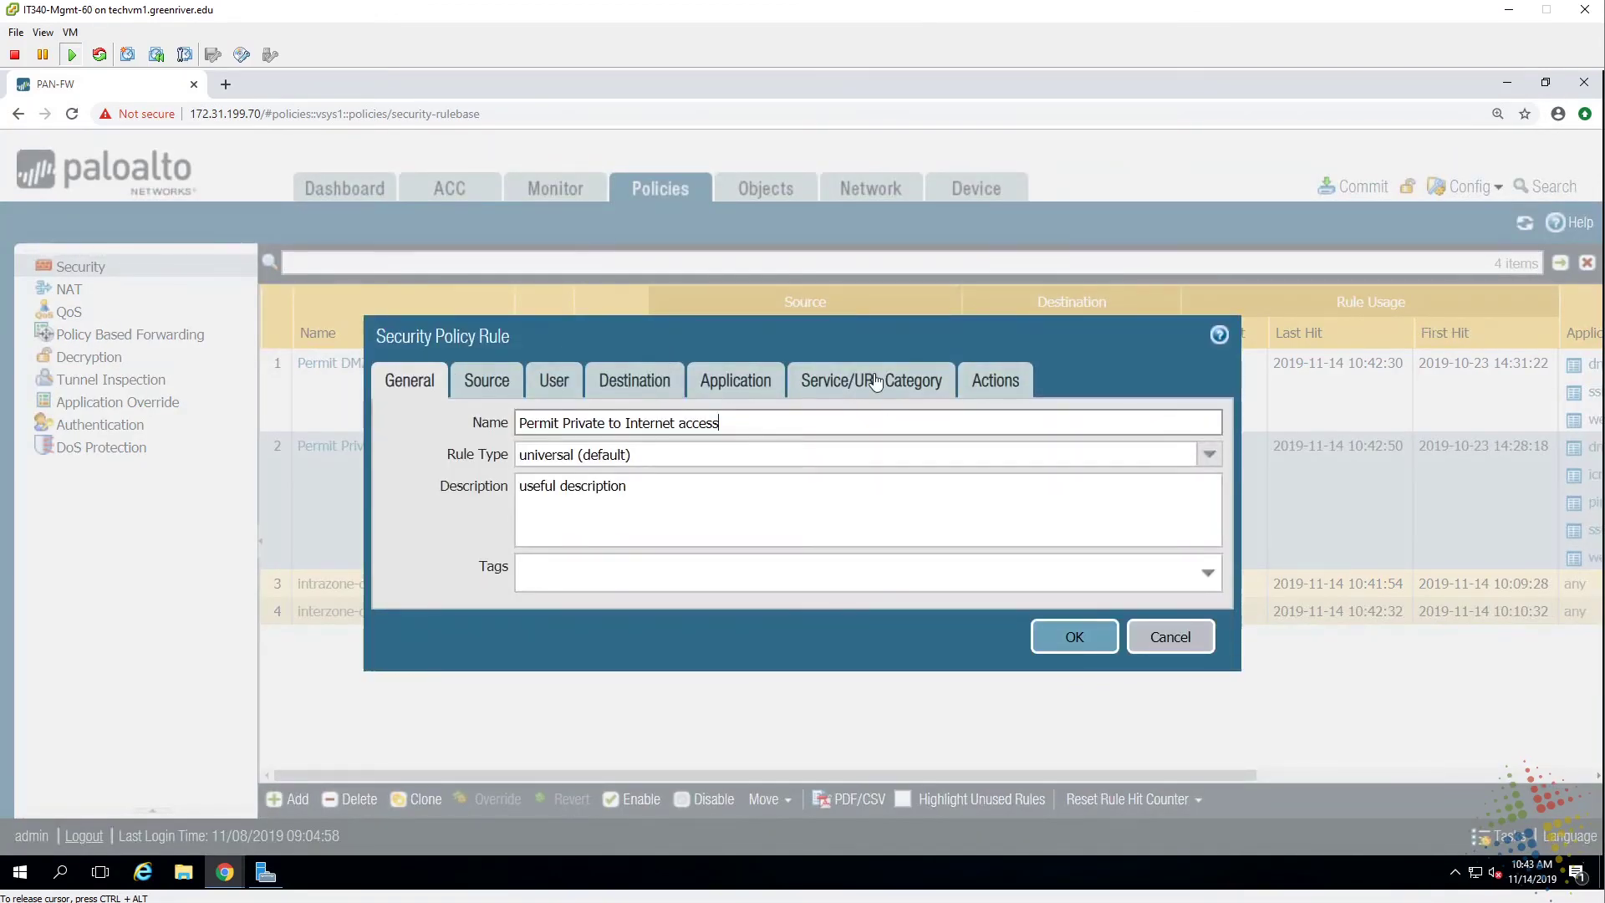
{"action": "left_click", "coordinate": [751, 383]}
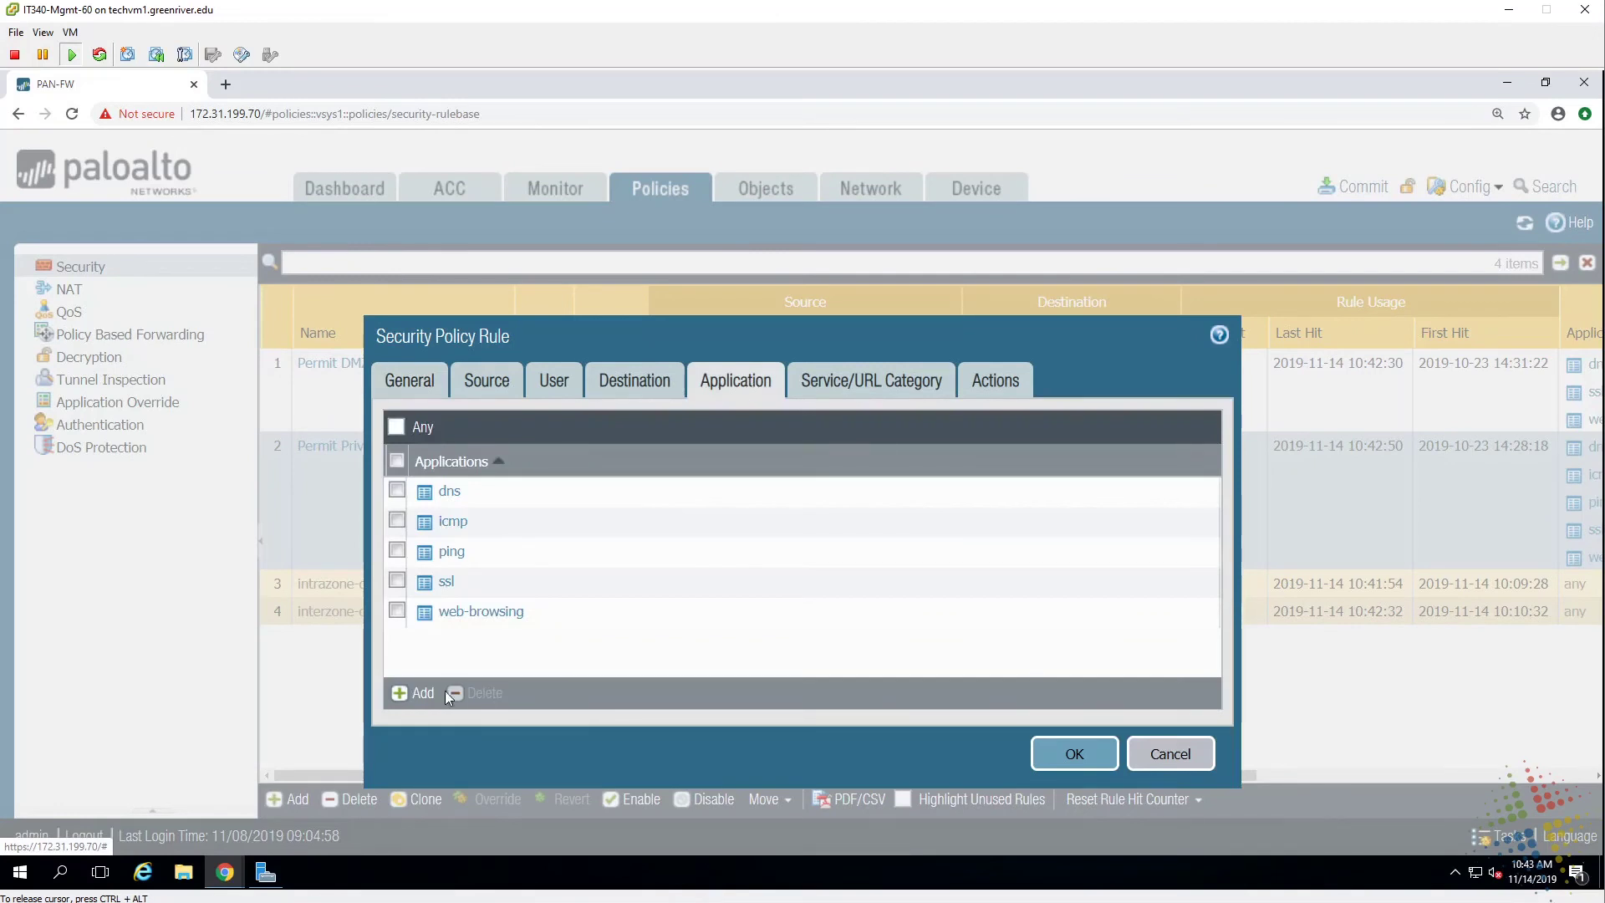
{"action": "left_click", "coordinate": [407, 696]}
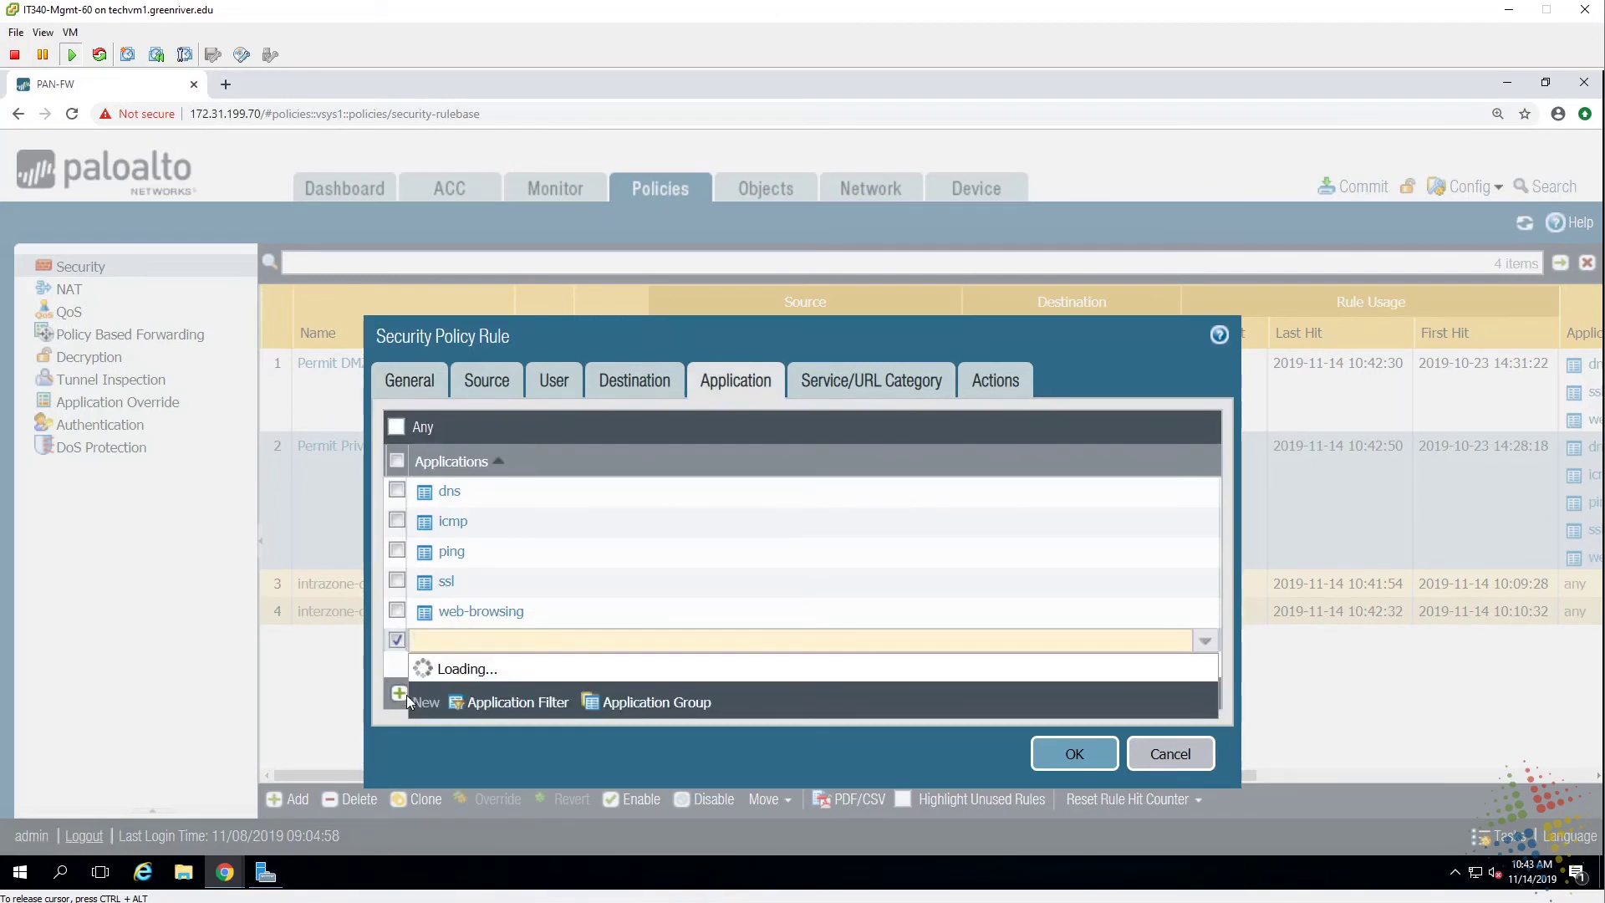
{"action": "type", "text": "facebook"}
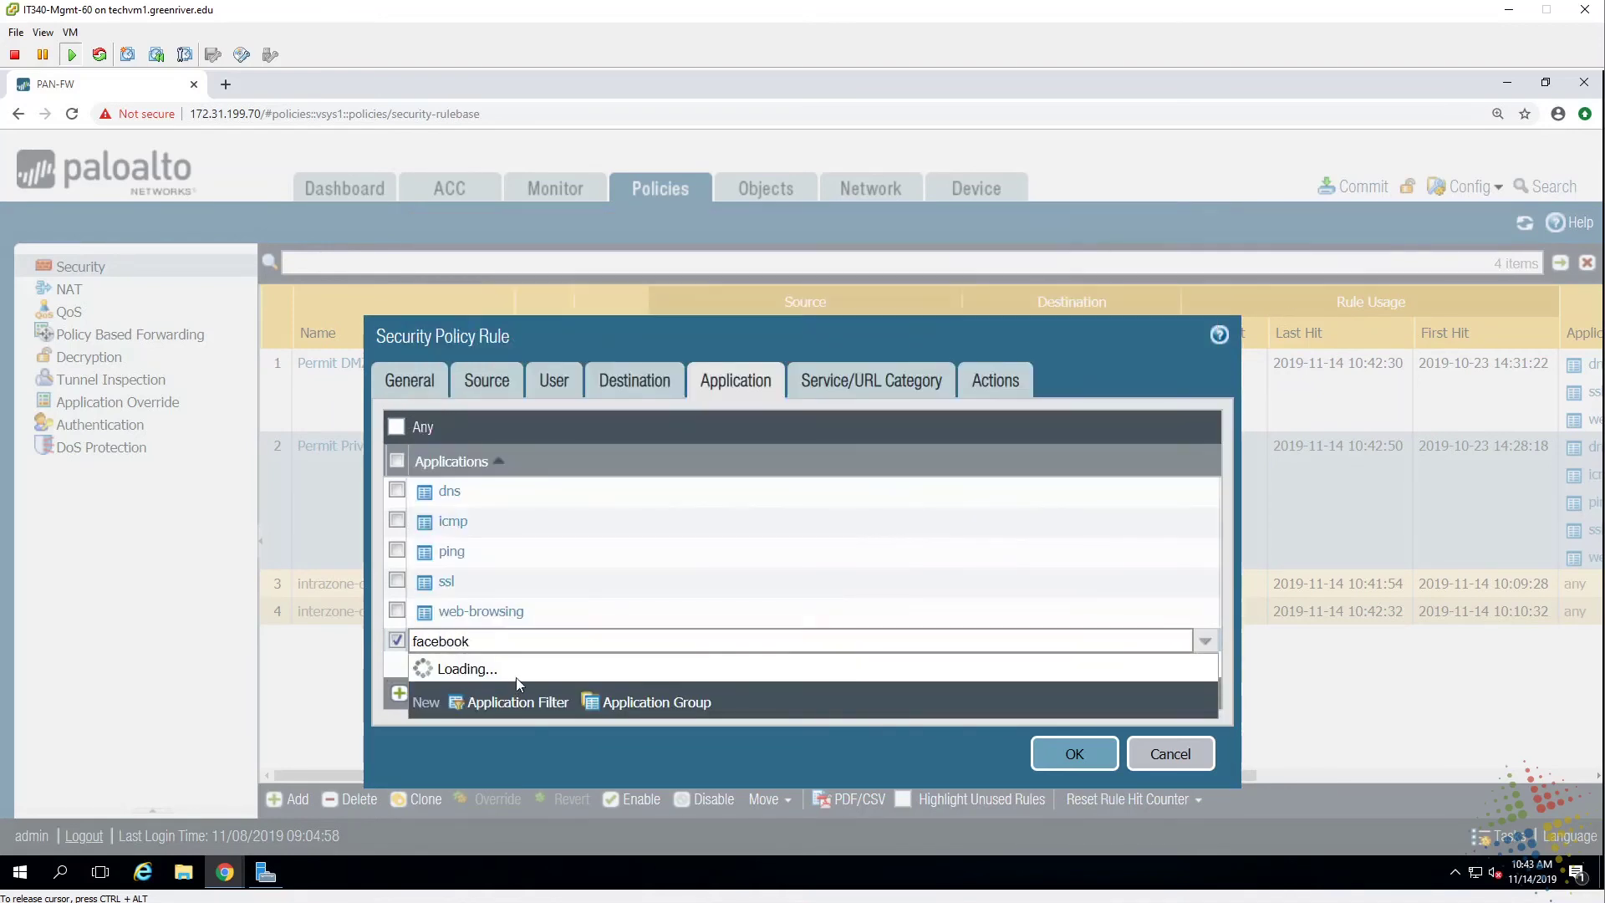
{"action": "left_click", "coordinate": [458, 326]}
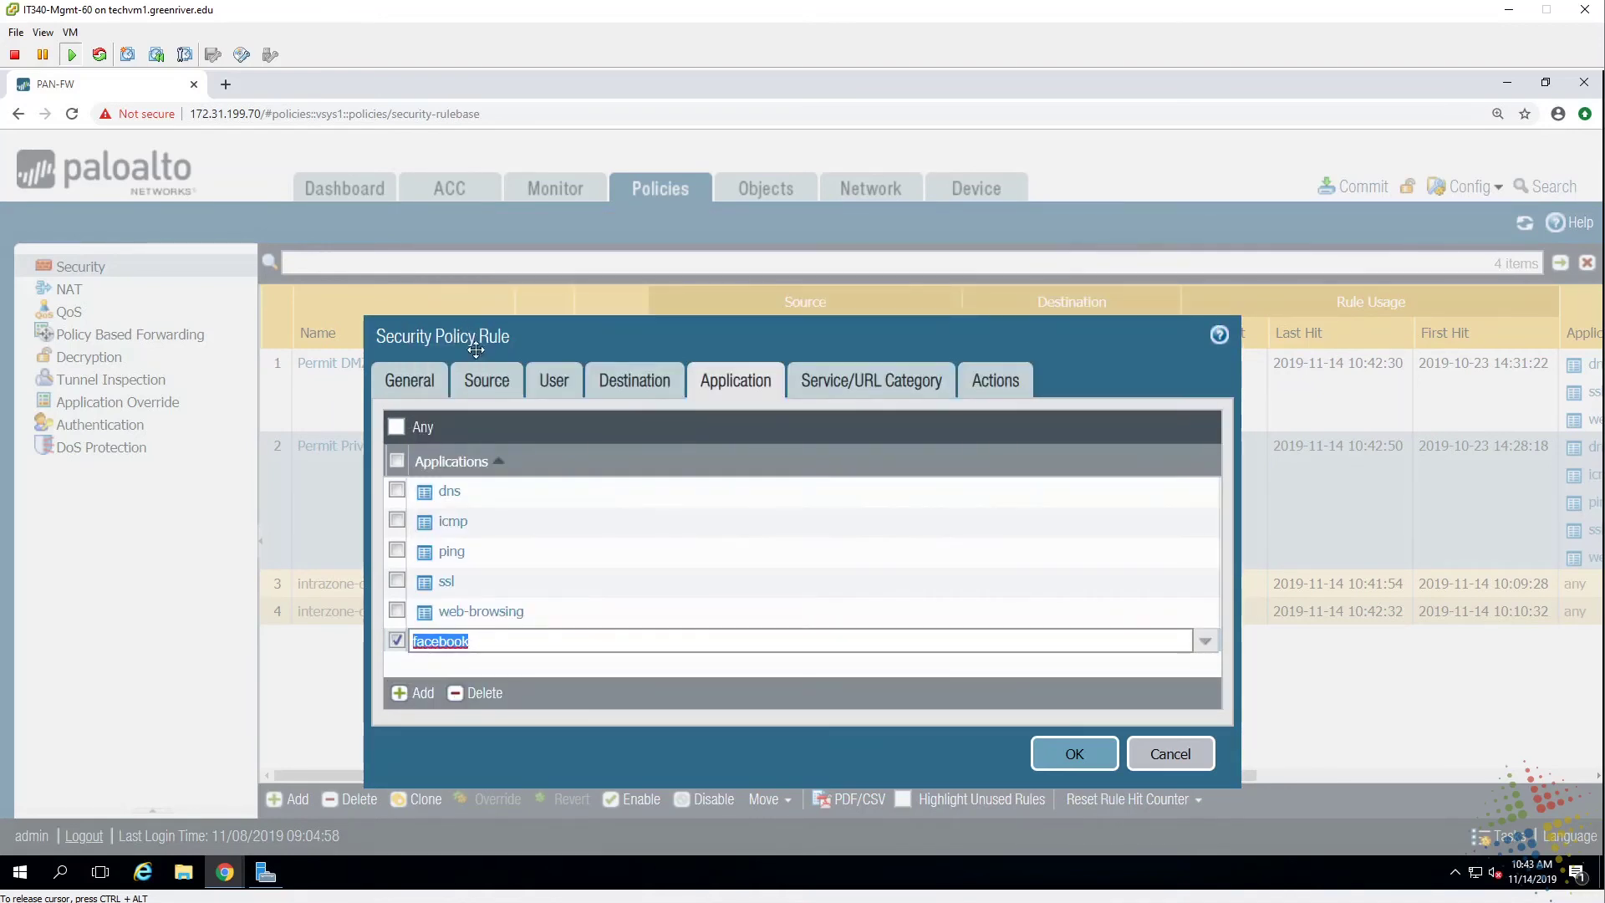
{"action": "left_click", "coordinate": [1063, 756]}
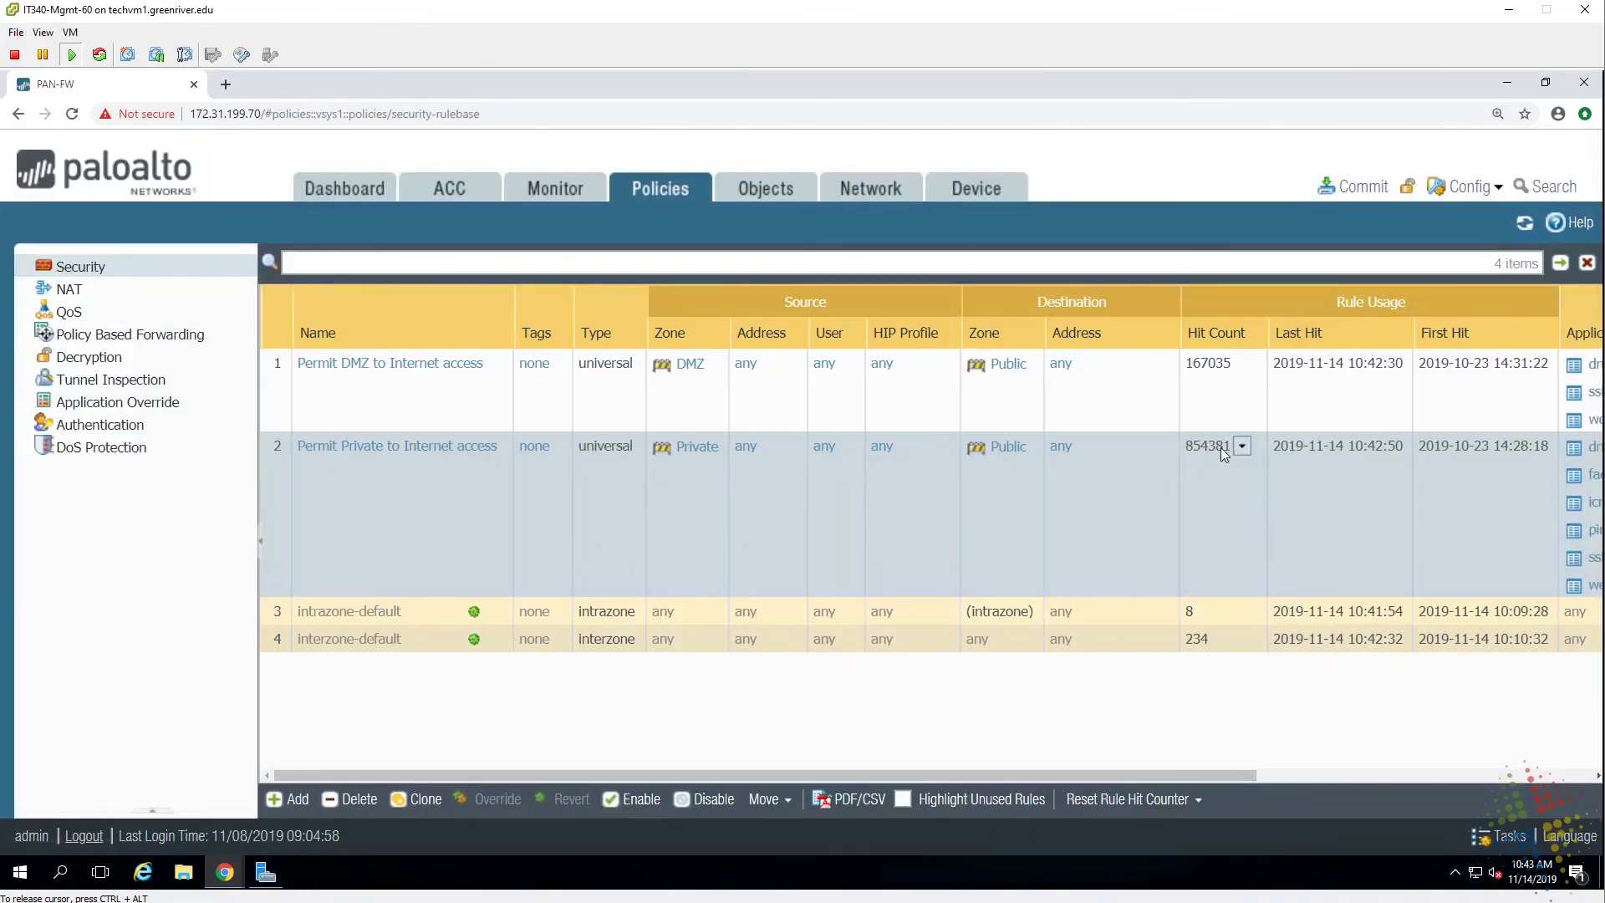
Commit all changes to the firewall, despite the facebook dependency warnings, and close the status report.
{"action": "left_click", "coordinate": [1367, 189]}
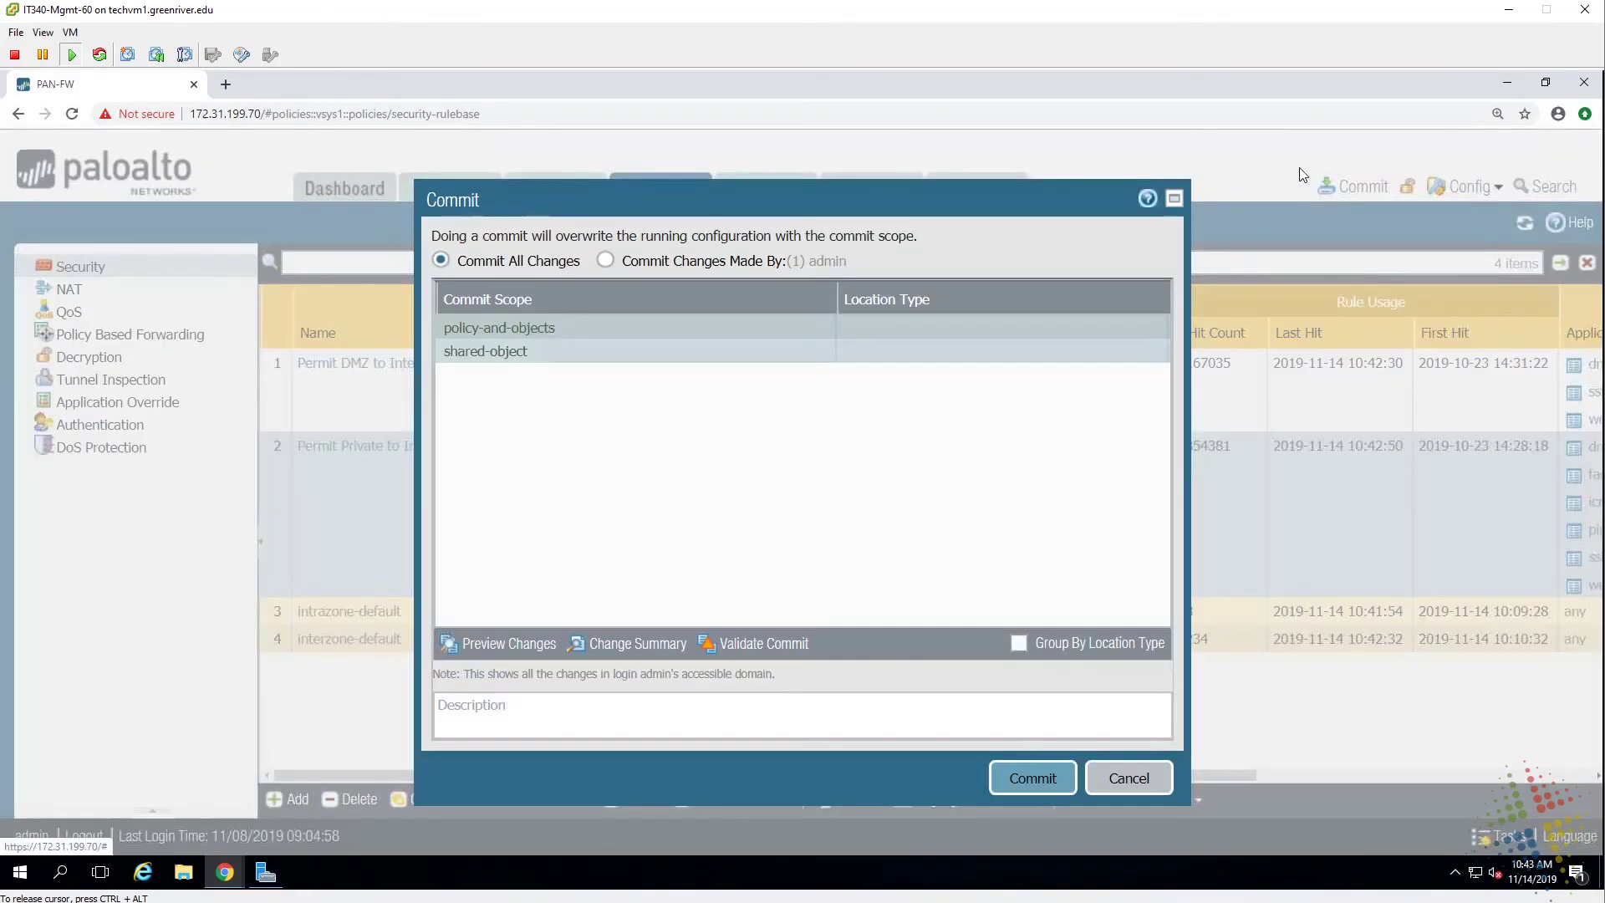
{"action": "left_click", "coordinate": [1033, 778]}
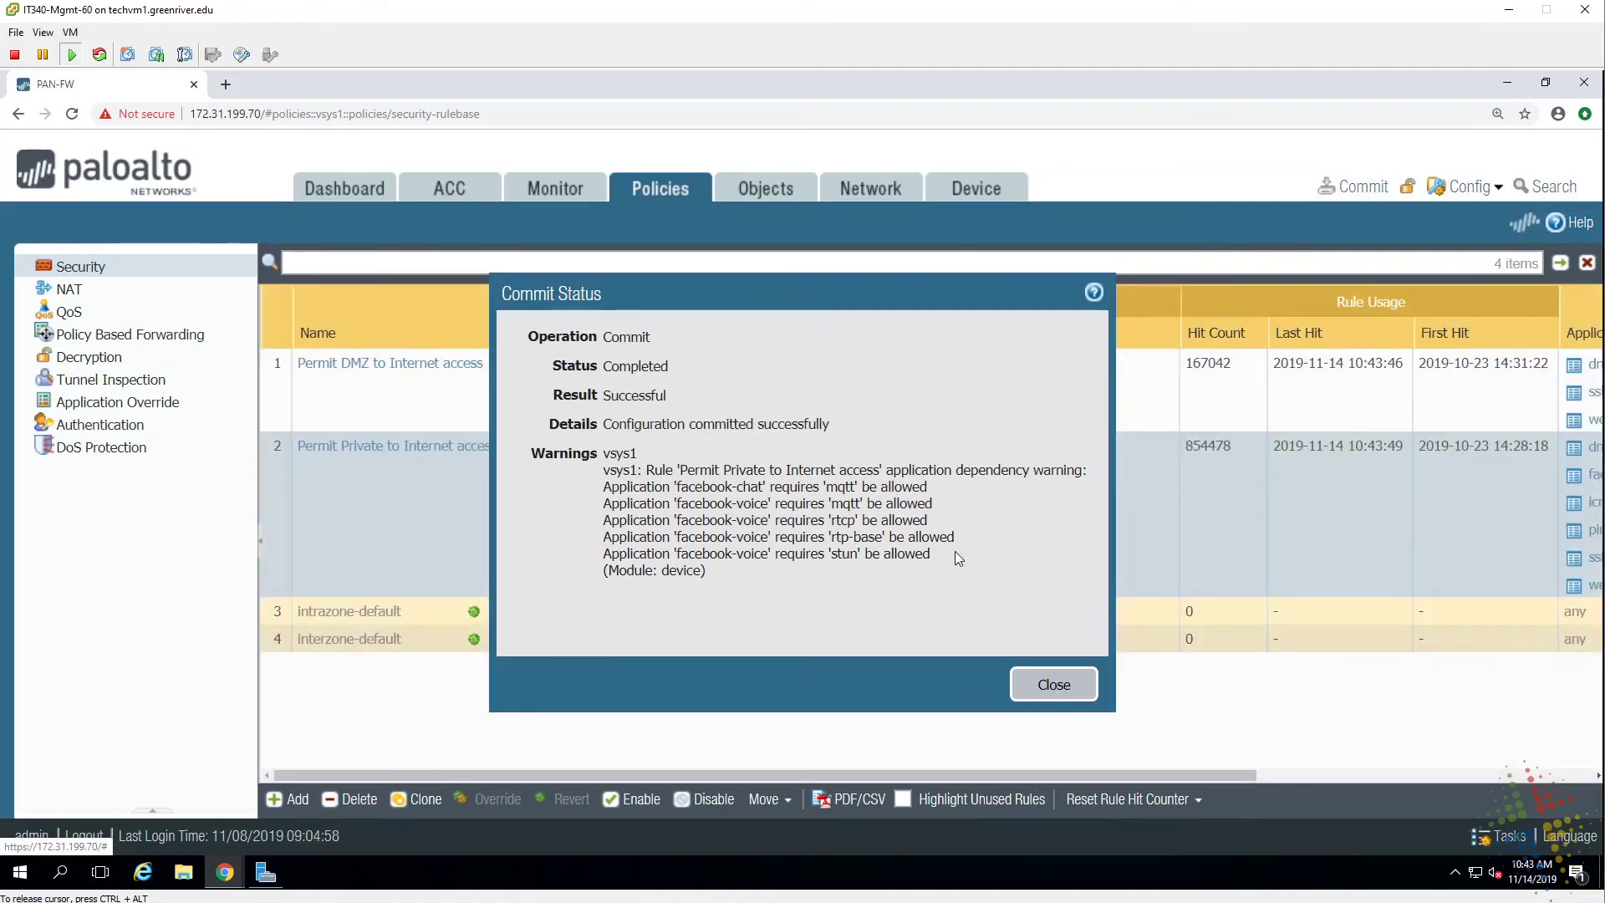
{"action": "left_click", "coordinate": [1054, 685]}
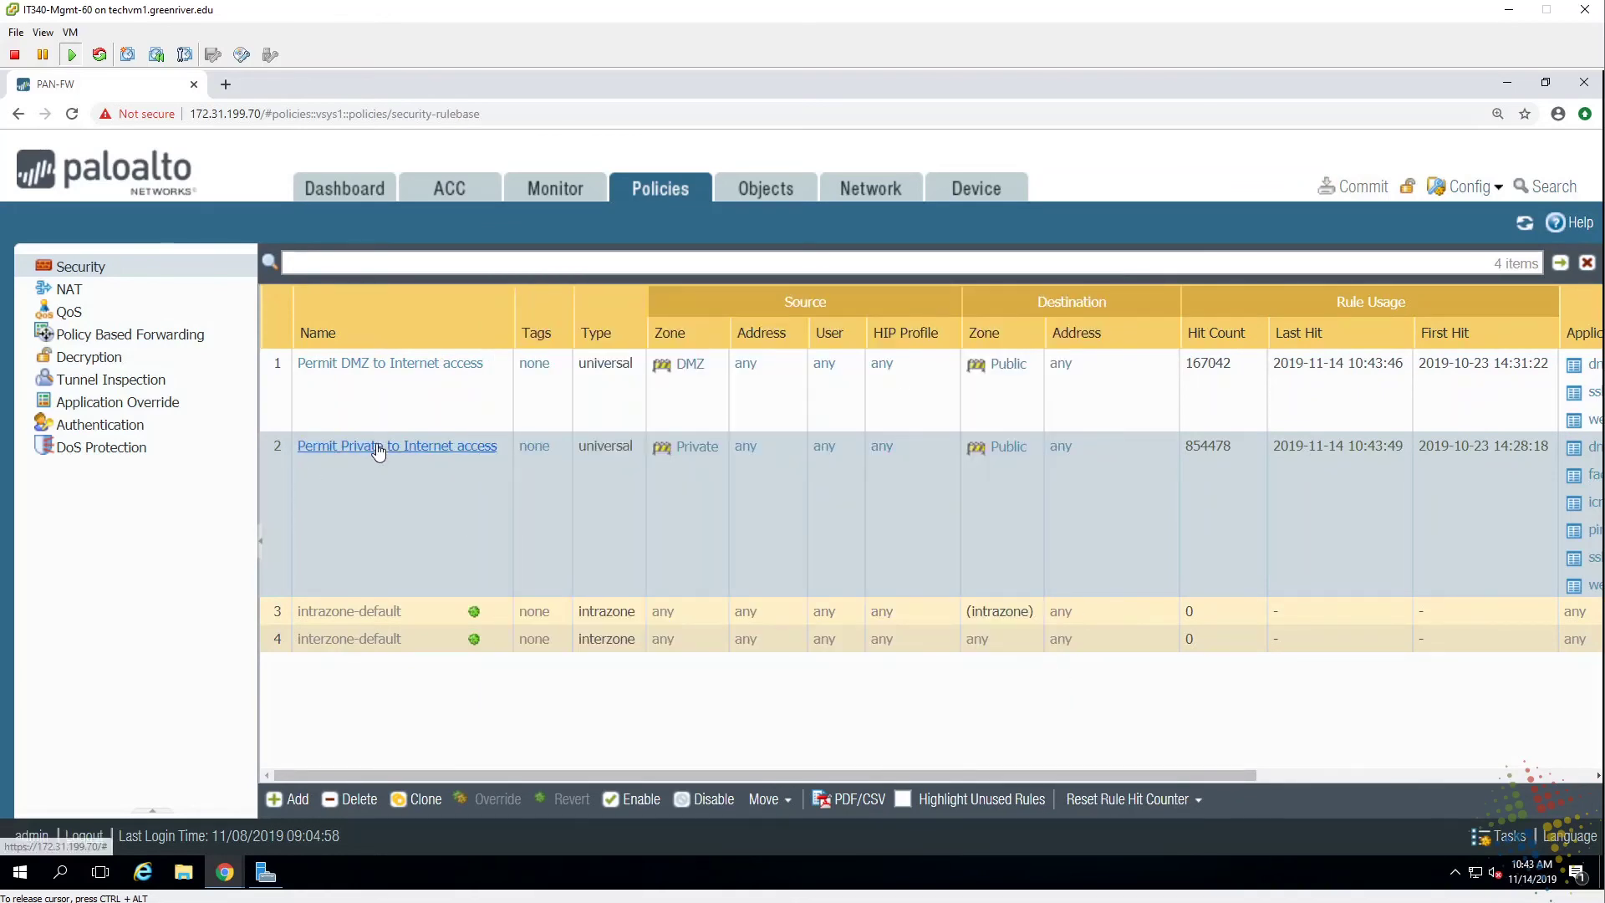
Add mqtt to the Permit Private to Internet rule's application list and save the rule.
{"action": "left_click", "coordinate": [378, 447]}
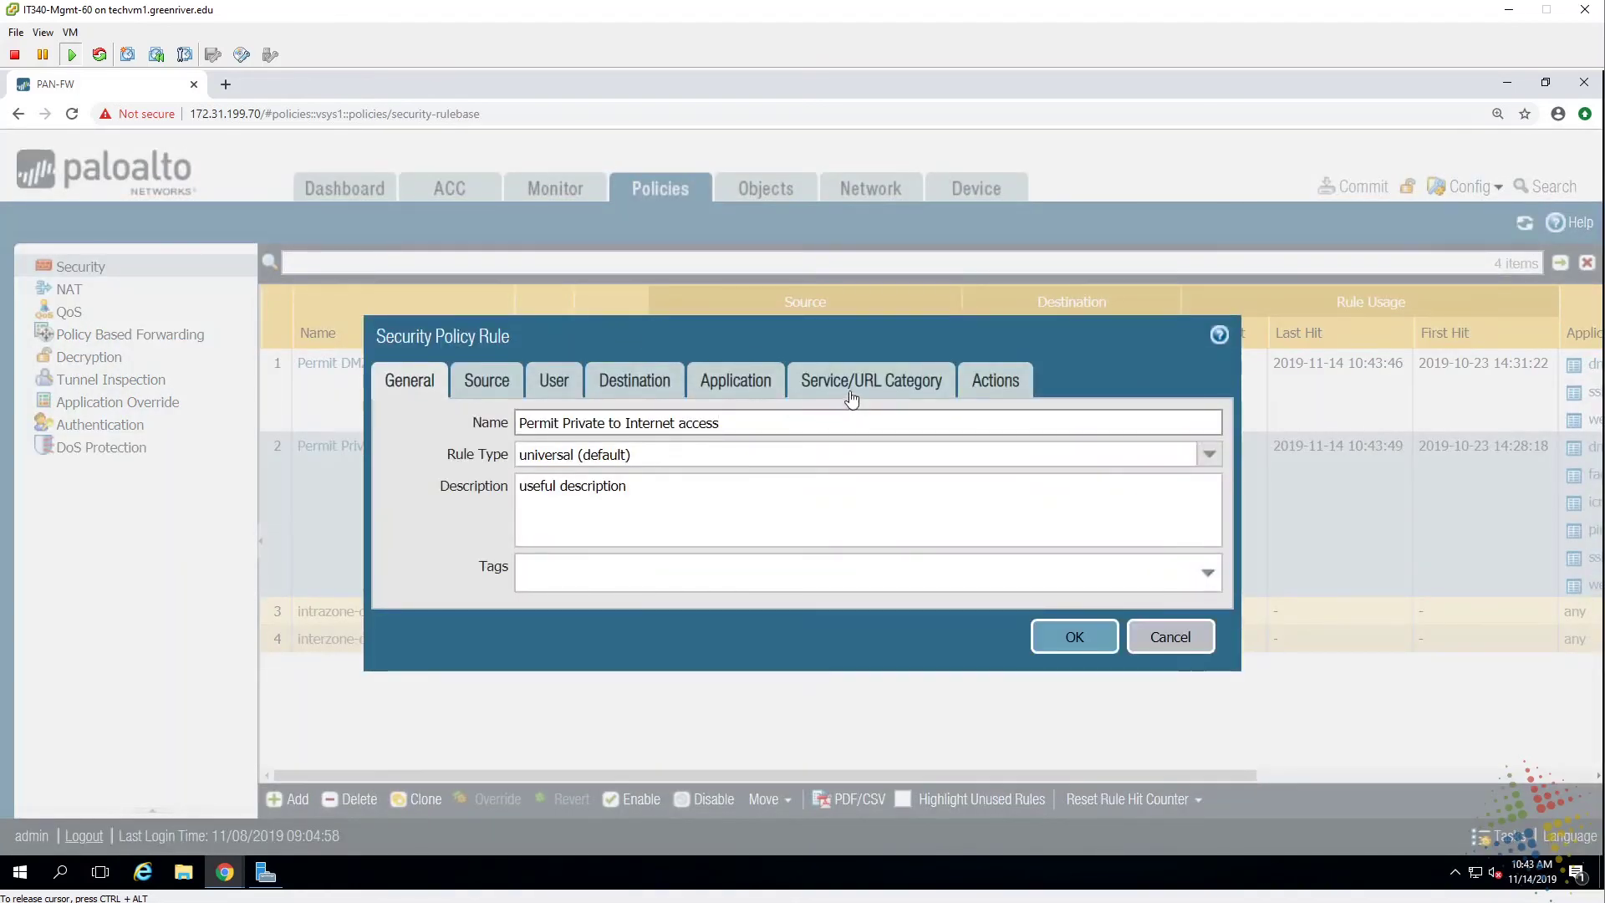
{"action": "left_click", "coordinate": [852, 399]}
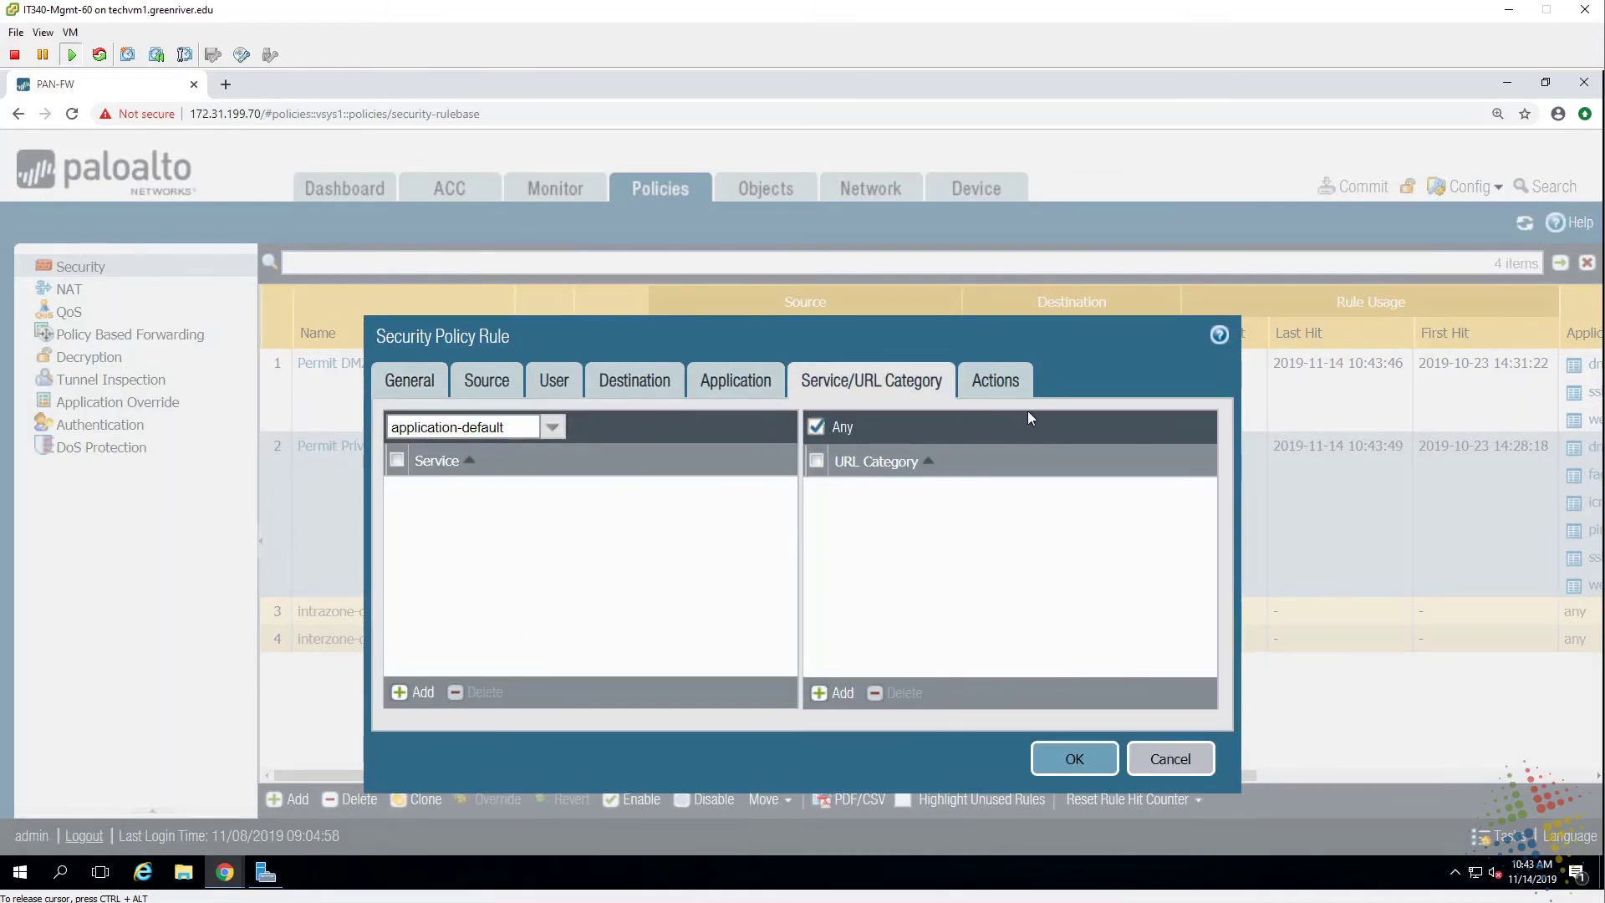
{"action": "left_click", "coordinate": [731, 382]}
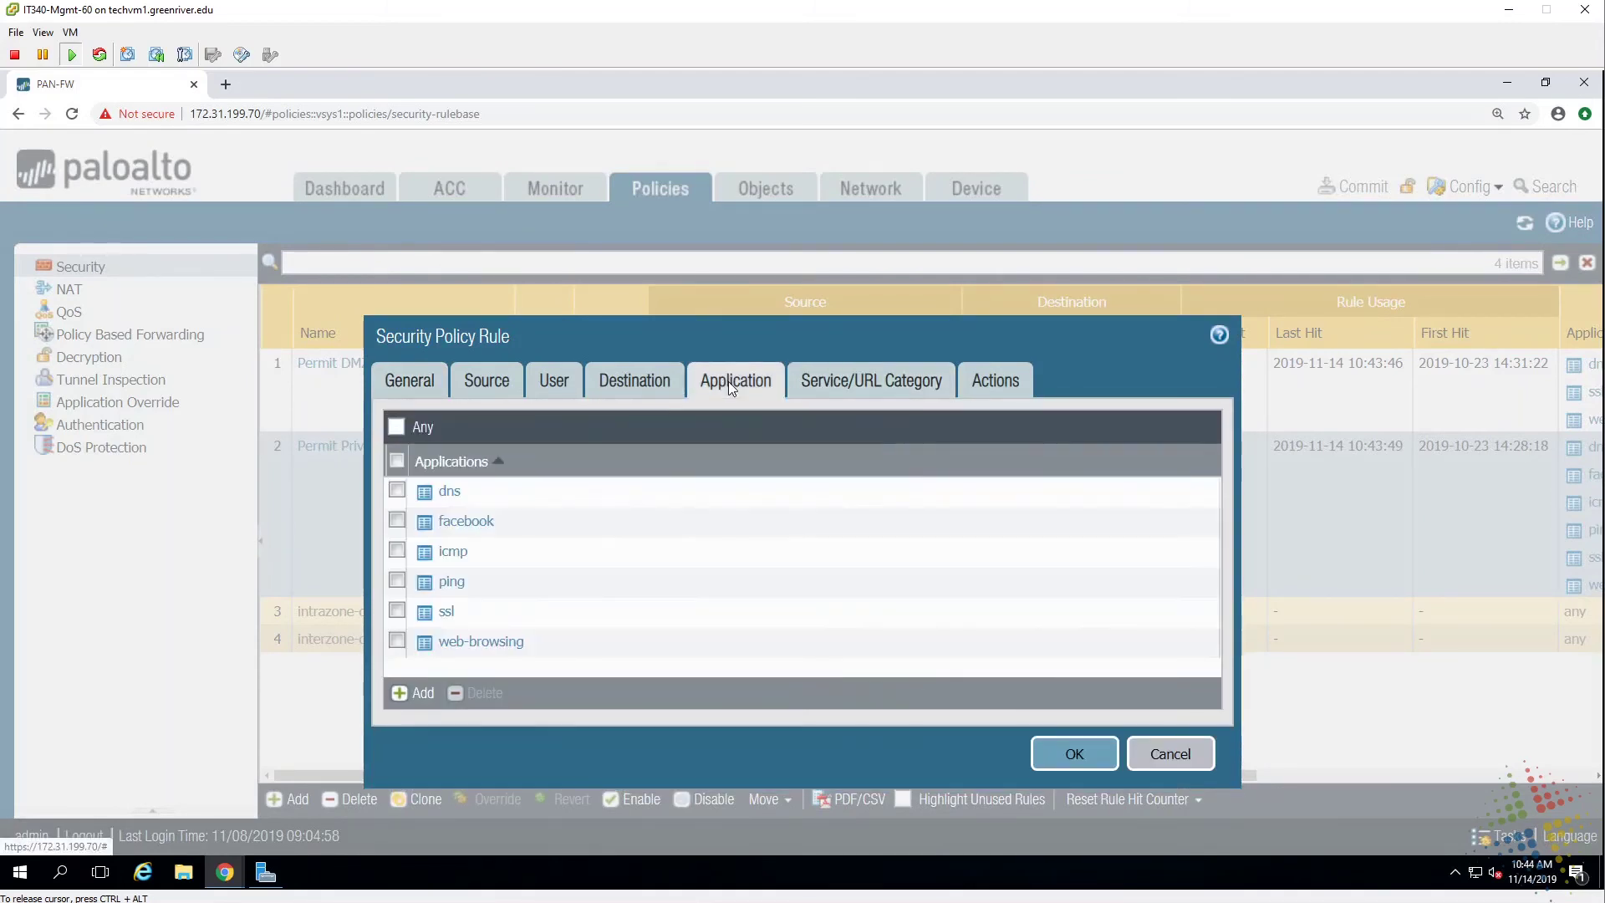
{"action": "left_click", "coordinate": [413, 694]}
{"action": "type", "text": "mattl"}
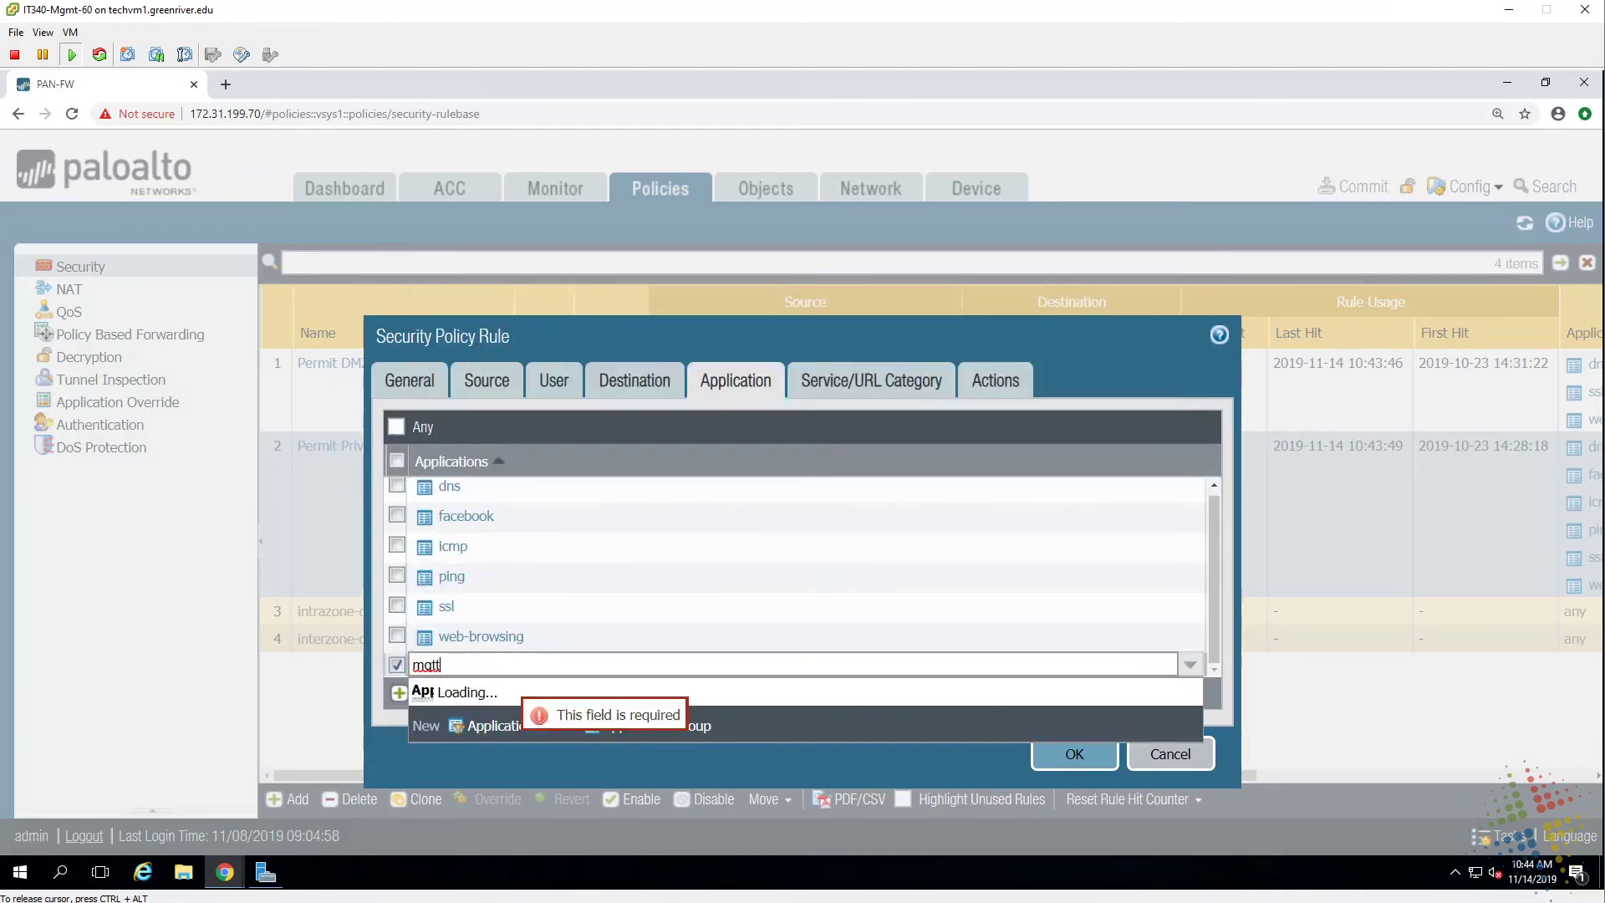
{"action": "key", "text": "Return"}
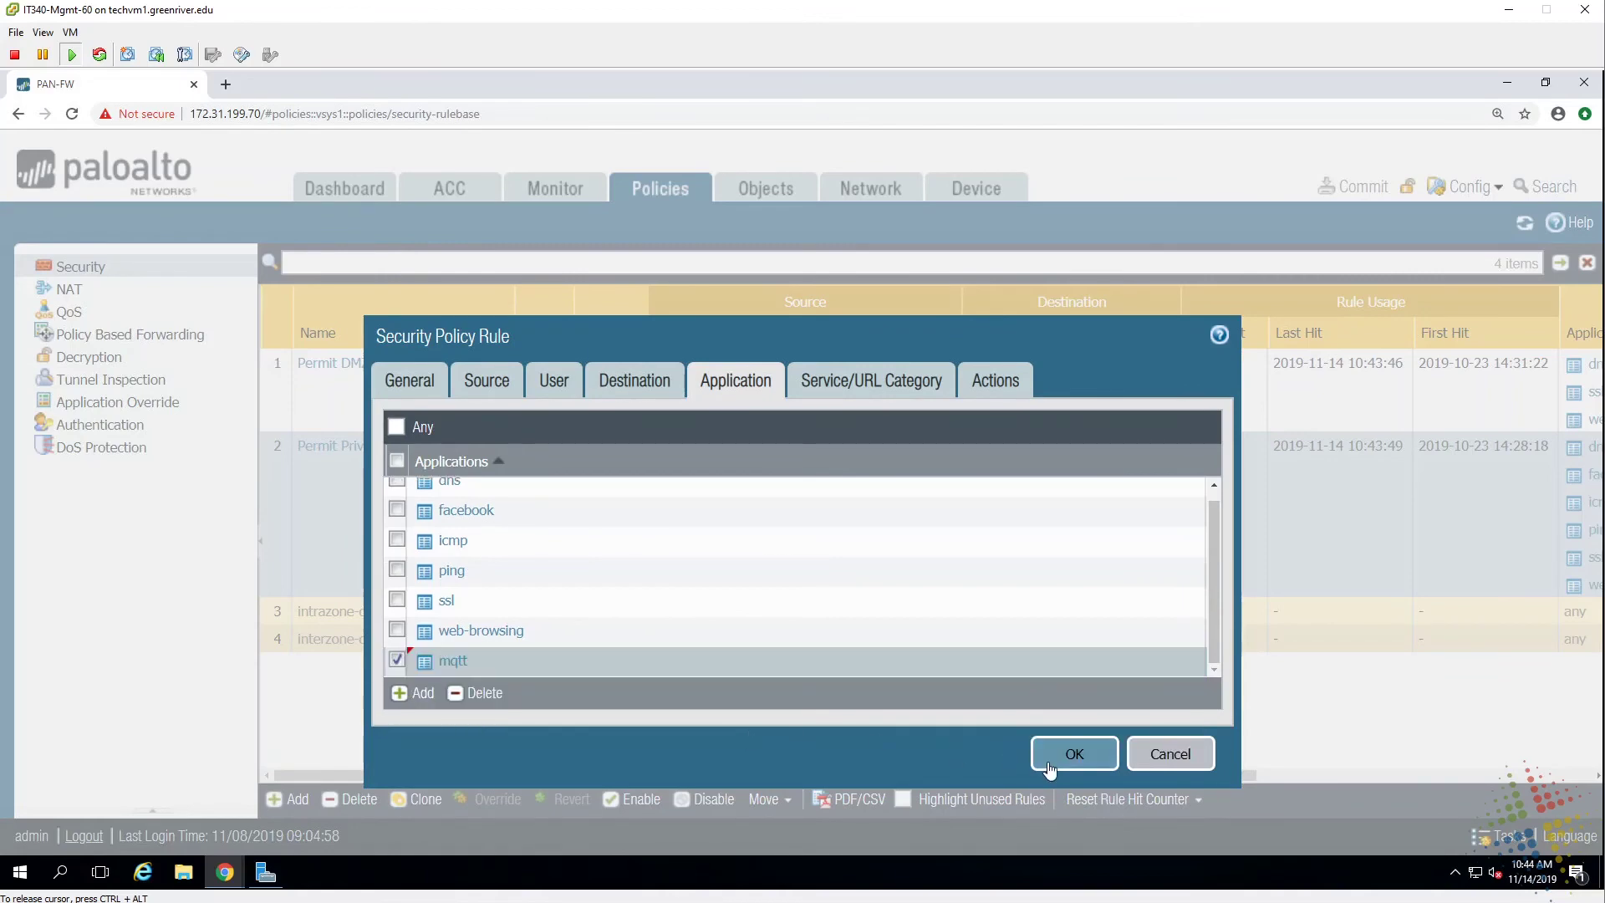
{"action": "left_click", "coordinate": [1048, 765]}
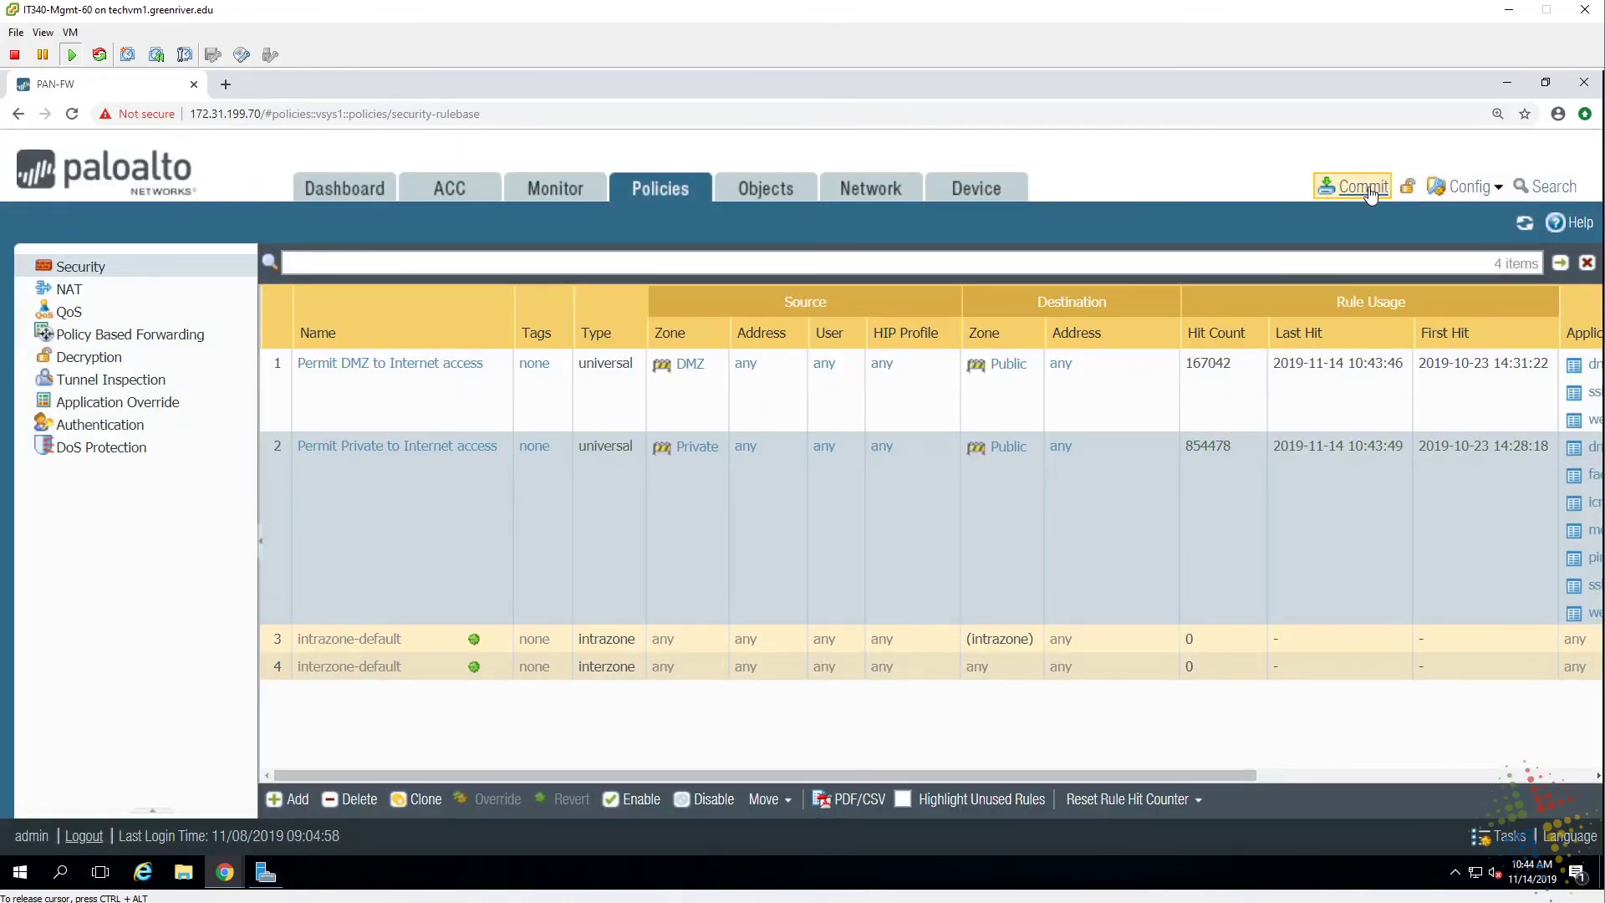
Commit the mqtt change, review the facebook-voice rtcp dependency warning, and close the report.
{"action": "left_click", "coordinate": [1362, 186]}
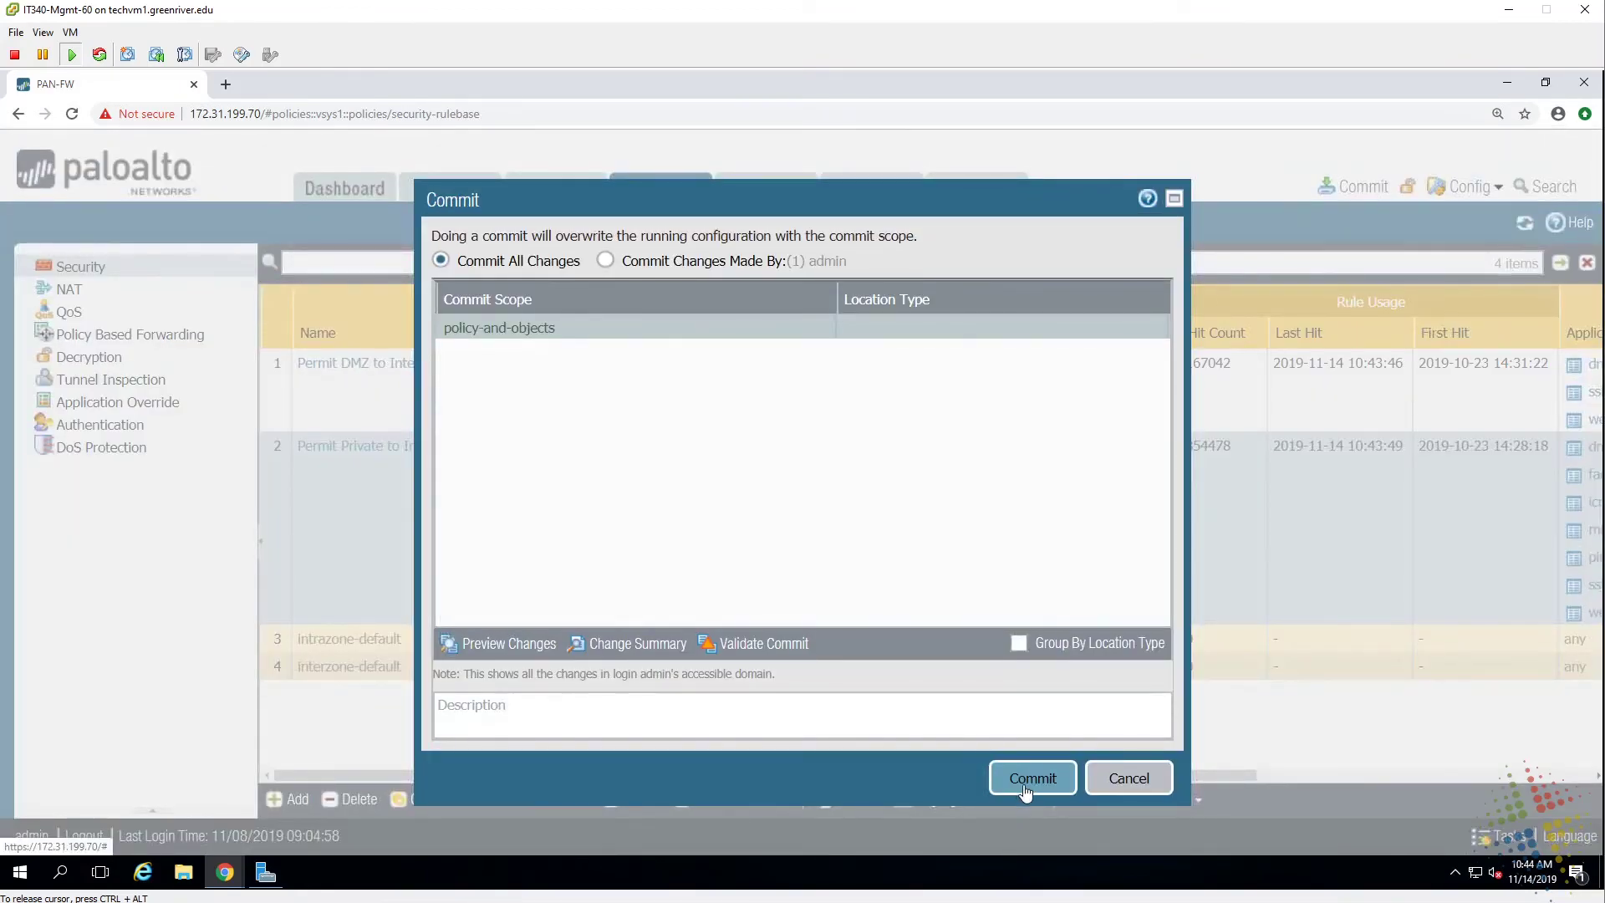
{"action": "left_click", "coordinate": [1023, 789]}
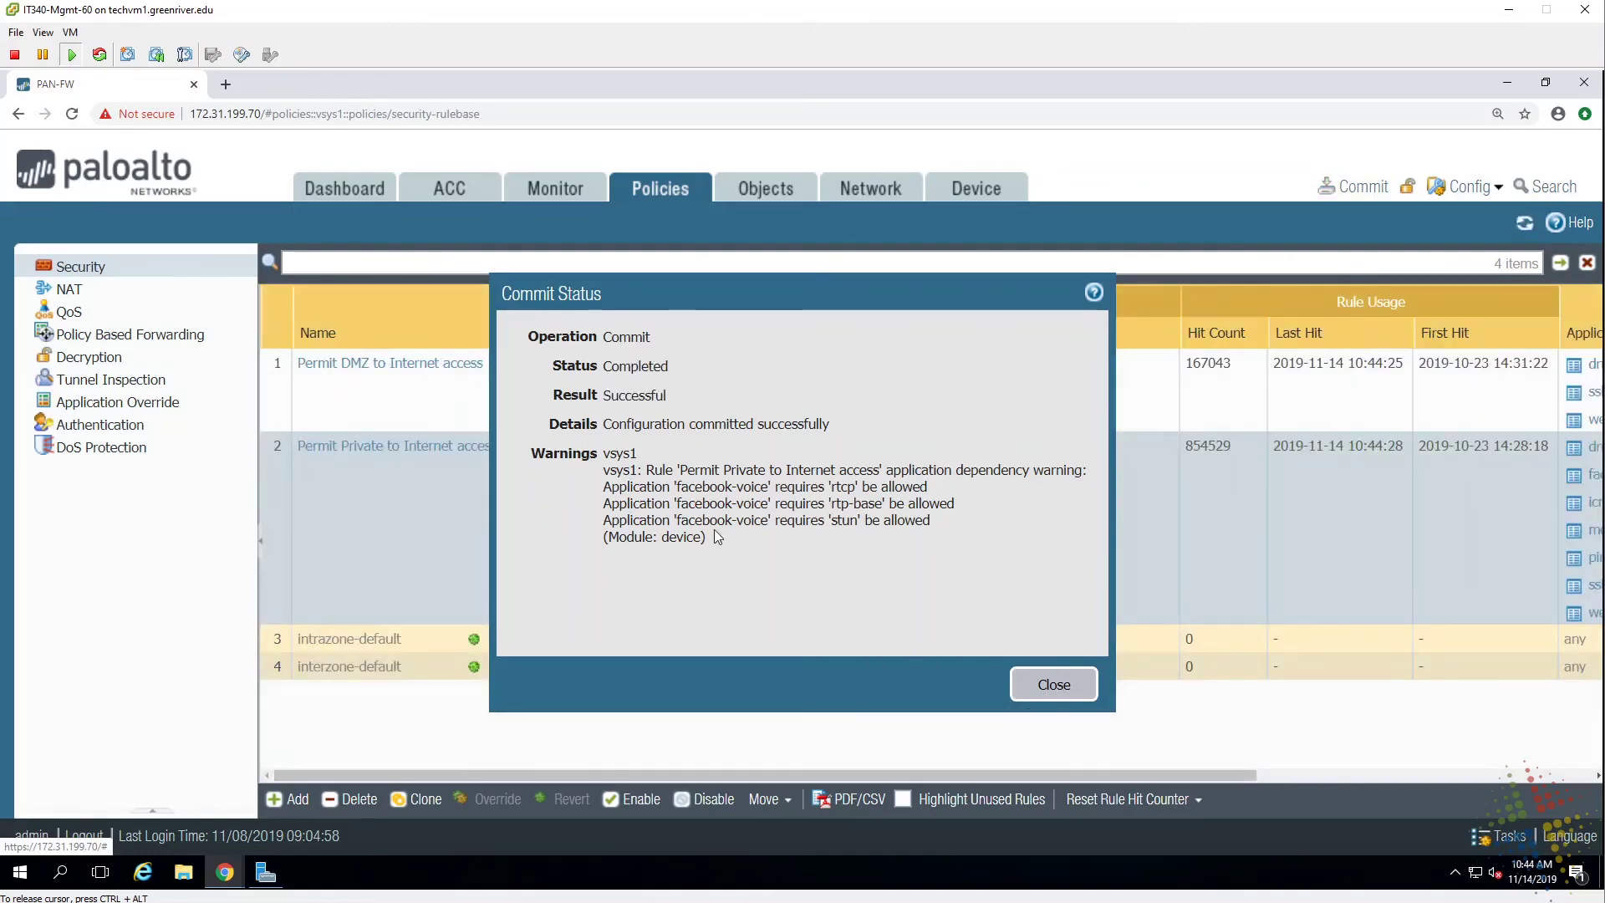
{"action": "double_click", "coordinate": [736, 486]}
{"action": "left_click_drag", "start_coordinate": [855, 486], "coordinate": [840, 485]}
{"action": "left_click", "coordinate": [1067, 691]}
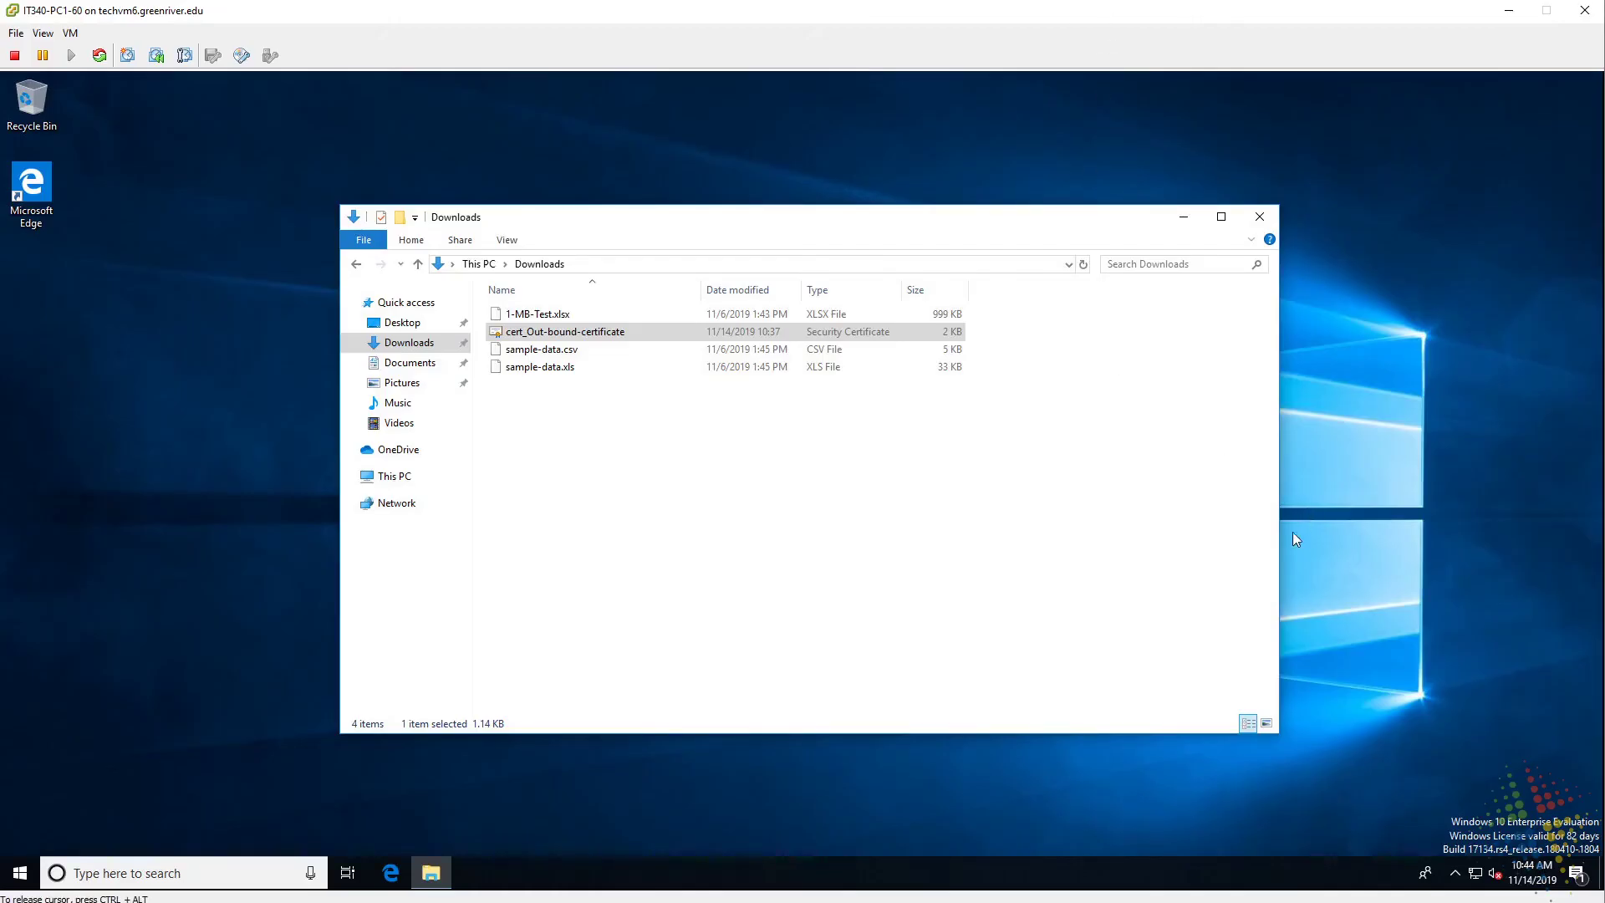
Close the Downloads window and load facebook.com in Microsoft Edge.
{"action": "left_click", "coordinate": [1268, 218]}
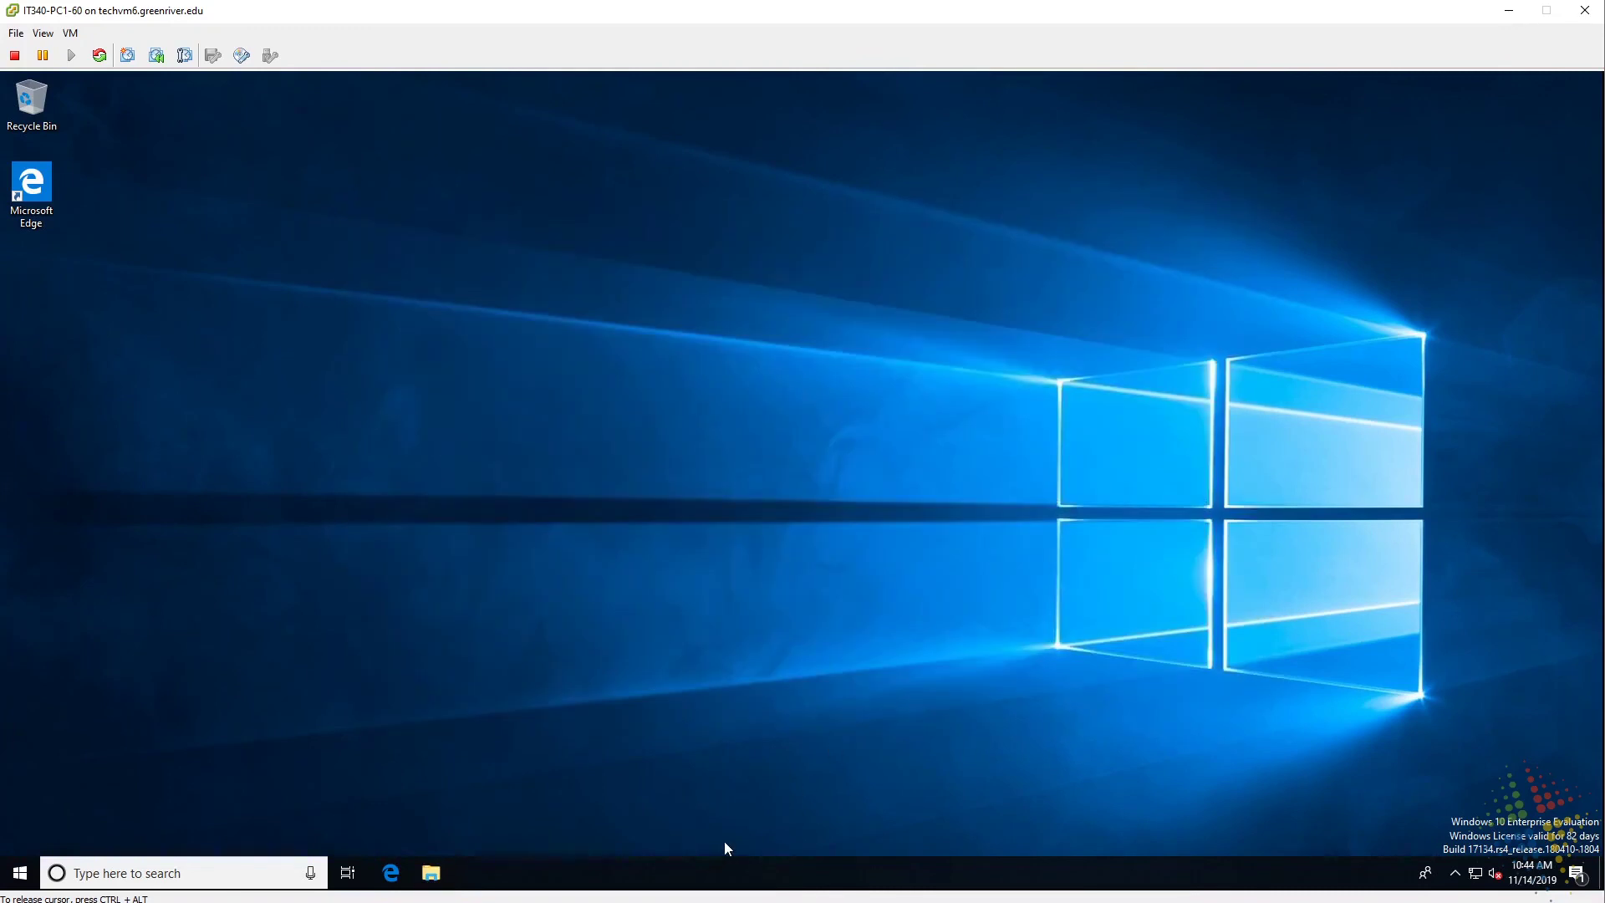
{"action": "left_click", "coordinate": [391, 869]}
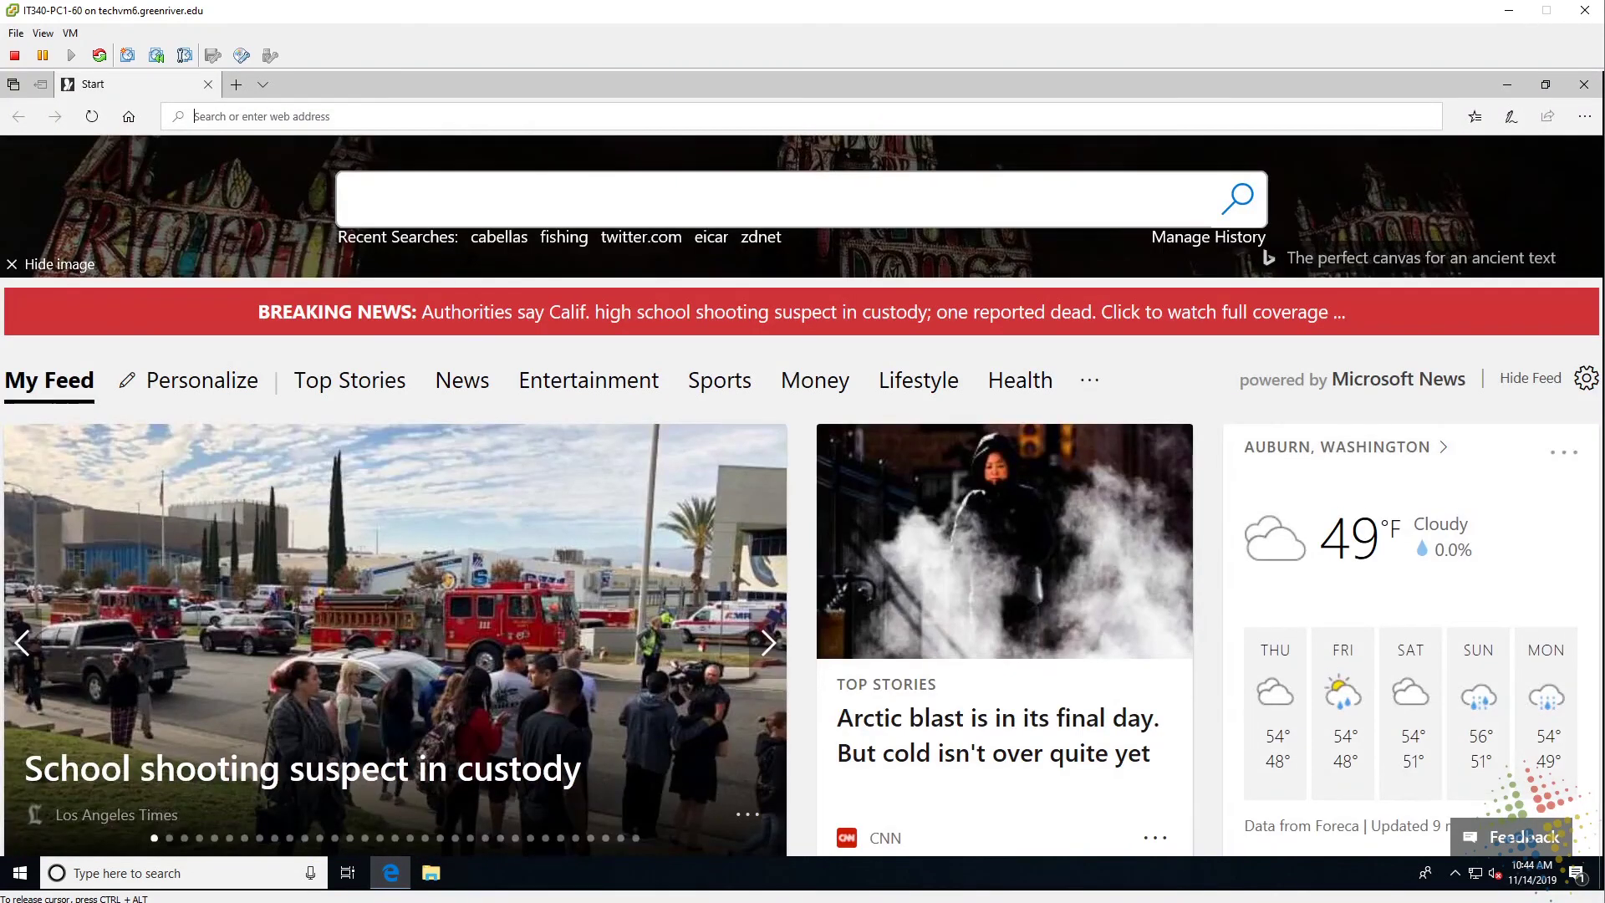
{"action": "type", "text": "facebook.com/"}
{"action": "key", "text": "Return"}
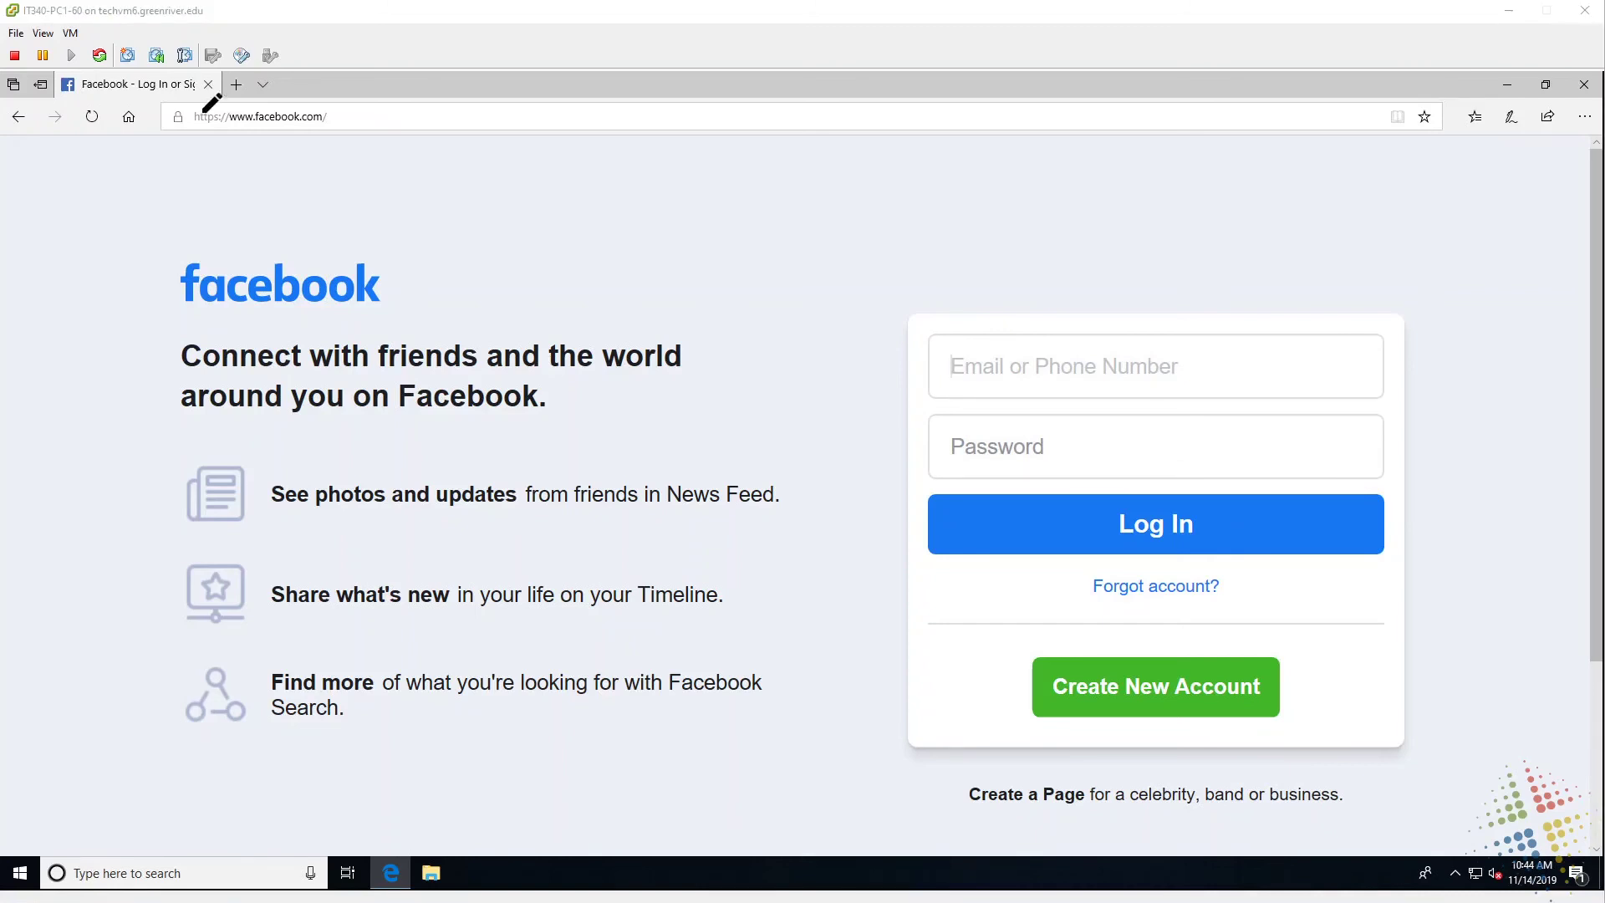
Show facebook.com's site identification and underline the issuer PaloAlto-FW-Cert.
{"action": "left_click_drag", "start_coordinate": [211, 101], "coordinate": [208, 99]}
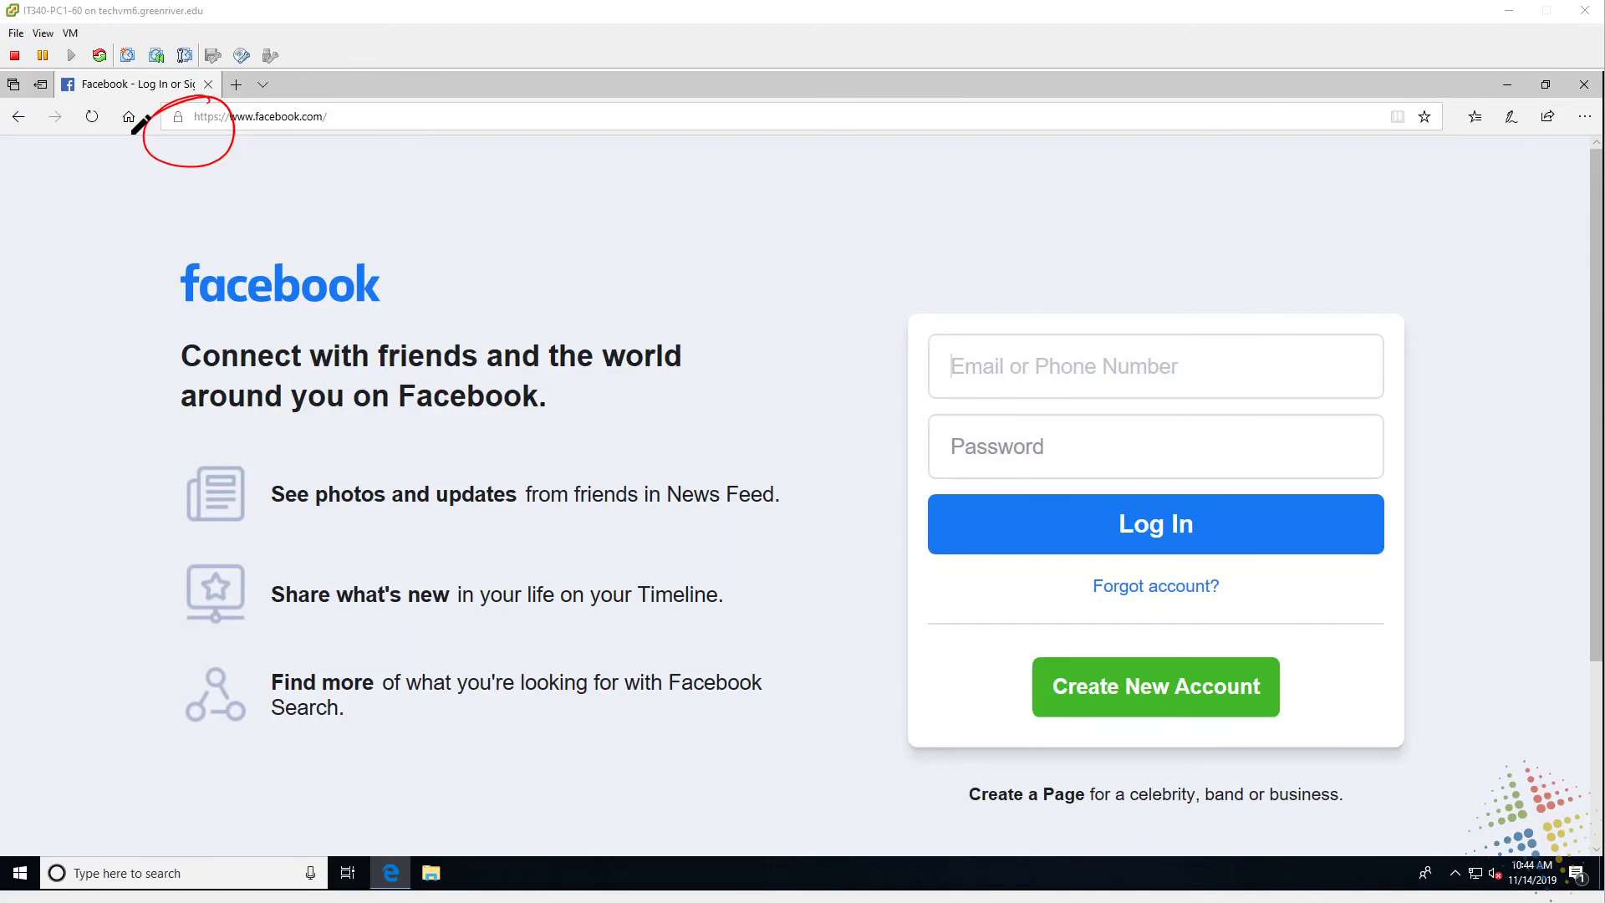
{"action": "key", "text": "Escape"}
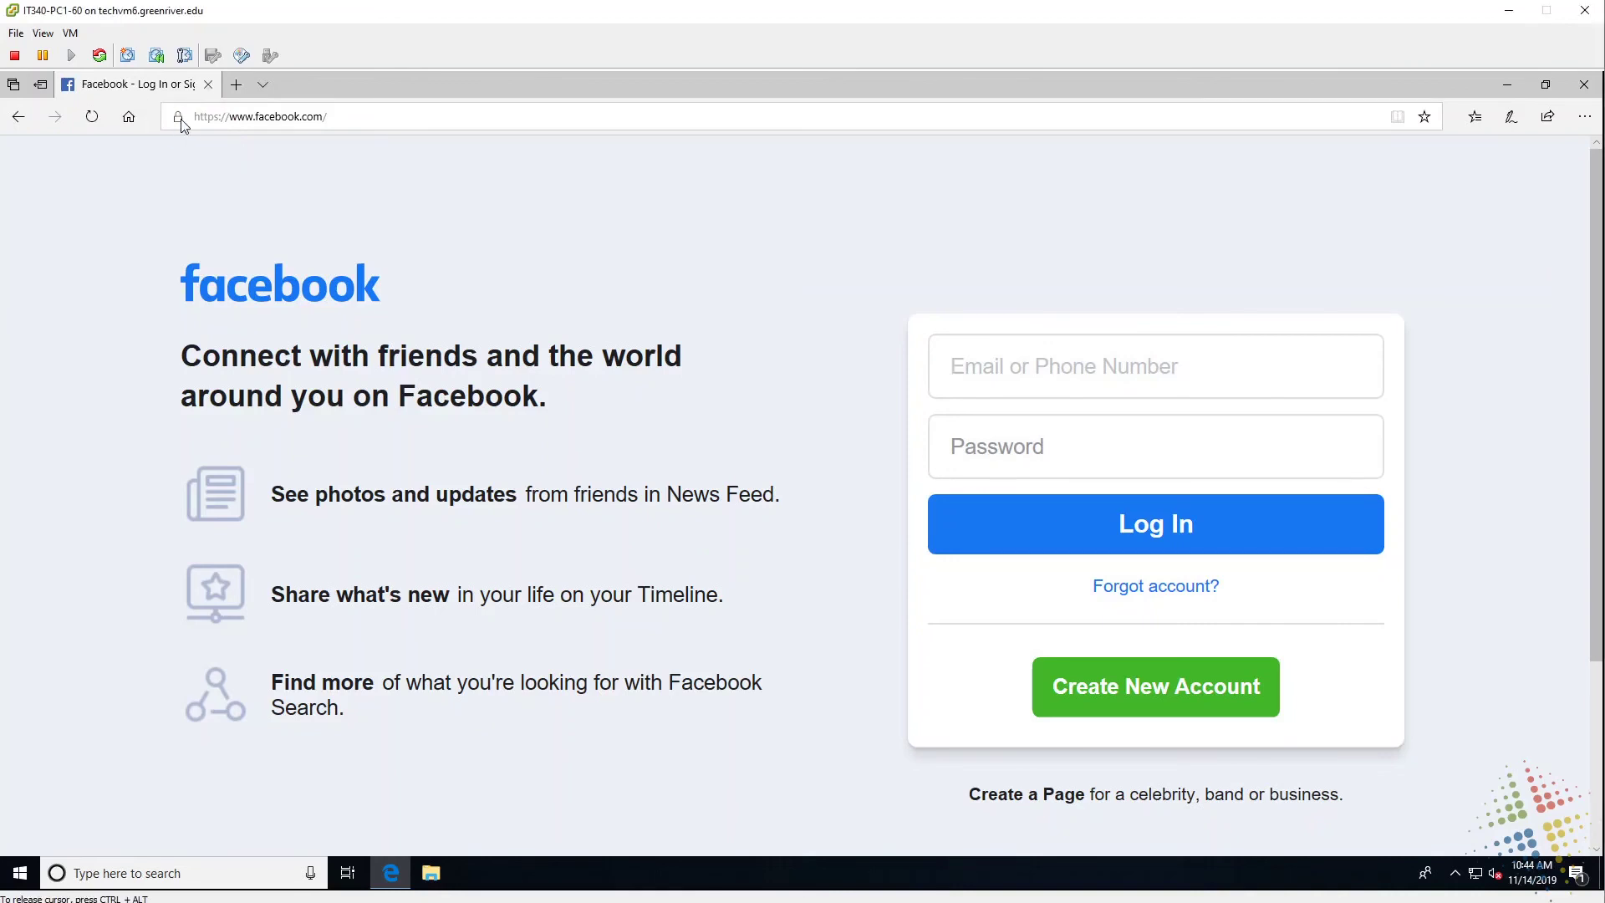
{"action": "left_click", "coordinate": [180, 118]}
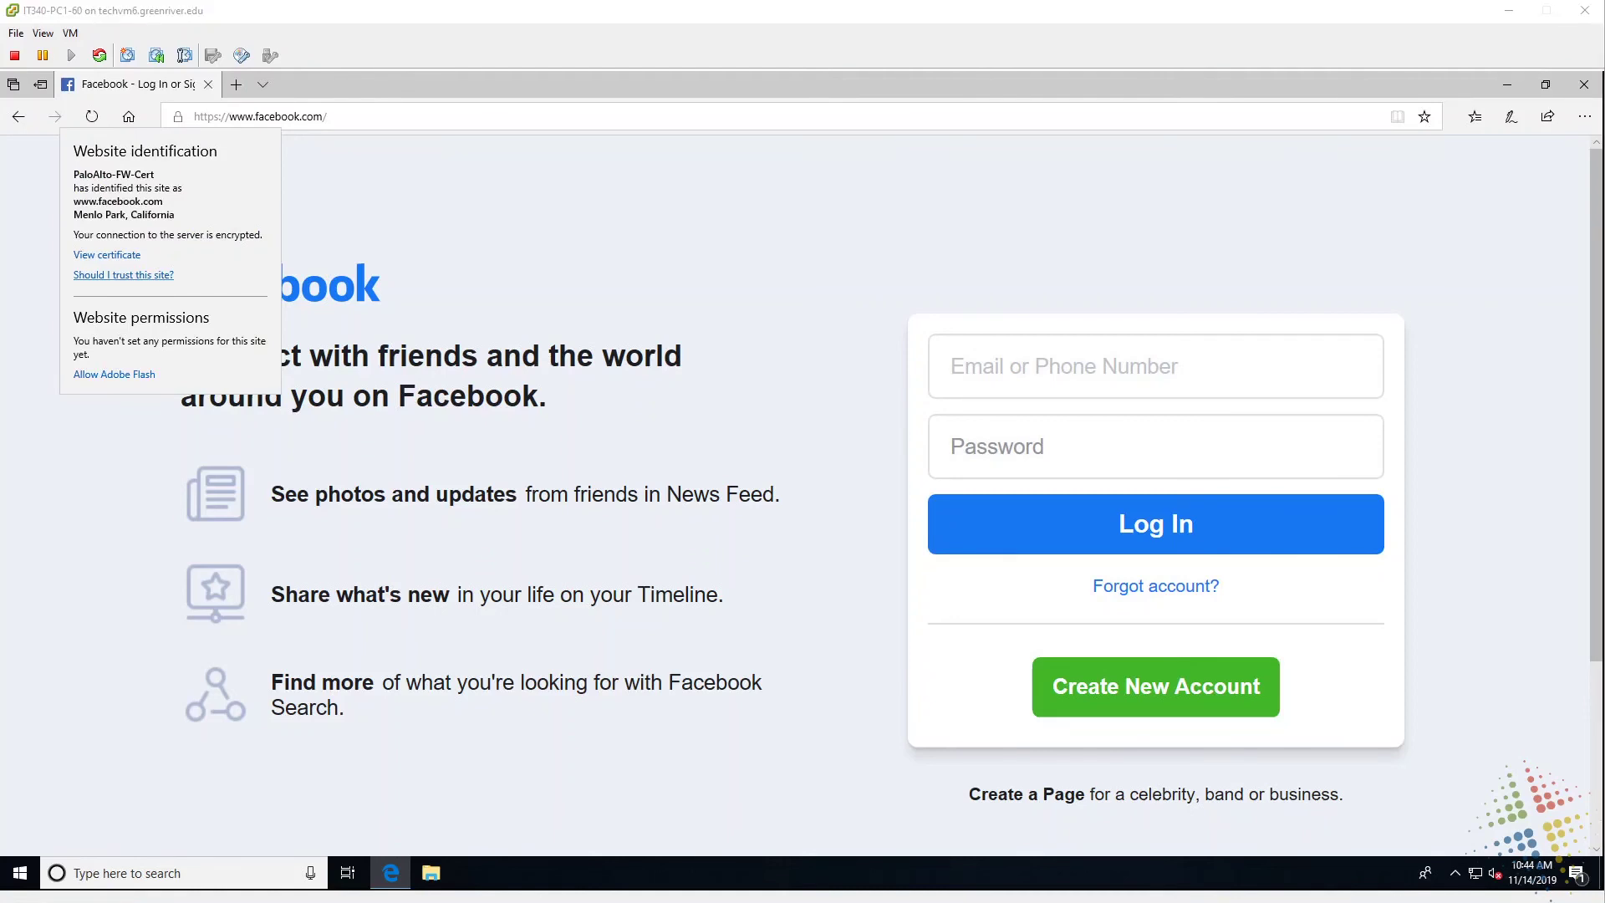
{"action": "mouse_move", "coordinate": [165, 176]}
{"action": "left_mouse_down"}
{"action": "mouse_move", "coordinate": [214, 177]}
{"action": "mouse_move", "coordinate": [161, 178]}
{"action": "mouse_move", "coordinate": [186, 166]}
{"action": "mouse_move", "coordinate": [179, 186]}
{"action": "mouse_move", "coordinate": [168, 177]}
{"action": "mouse_move", "coordinate": [185, 163]}
{"action": "left_mouse_up"}
Sketch the client computer and web server on the page, undoing the last stroke.
{"action": "mouse_move", "coordinate": [501, 264]}
{"action": "left_mouse_down"}
{"action": "mouse_move", "coordinate": [504, 223]}
{"action": "mouse_move", "coordinate": [542, 251]}
{"action": "mouse_move", "coordinate": [518, 266]}
{"action": "mouse_move", "coordinate": [558, 278]}
{"action": "mouse_move", "coordinate": [501, 306]}
{"action": "mouse_move", "coordinate": [552, 306]}
{"action": "left_mouse_up"}
{"action": "mouse_move", "coordinate": [1036, 214]}
{"action": "left_mouse_down"}
{"action": "mouse_move", "coordinate": [1007, 269]}
{"action": "mouse_move", "coordinate": [1044, 214]}
{"action": "mouse_move", "coordinate": [1075, 229]}
{"action": "mouse_move", "coordinate": [1019, 289]}
{"action": "mouse_move", "coordinate": [1045, 282]}
{"action": "mouse_move", "coordinate": [1045, 247]}
{"action": "left_mouse_up"}
{"action": "key", "text": "ctrl+z"}
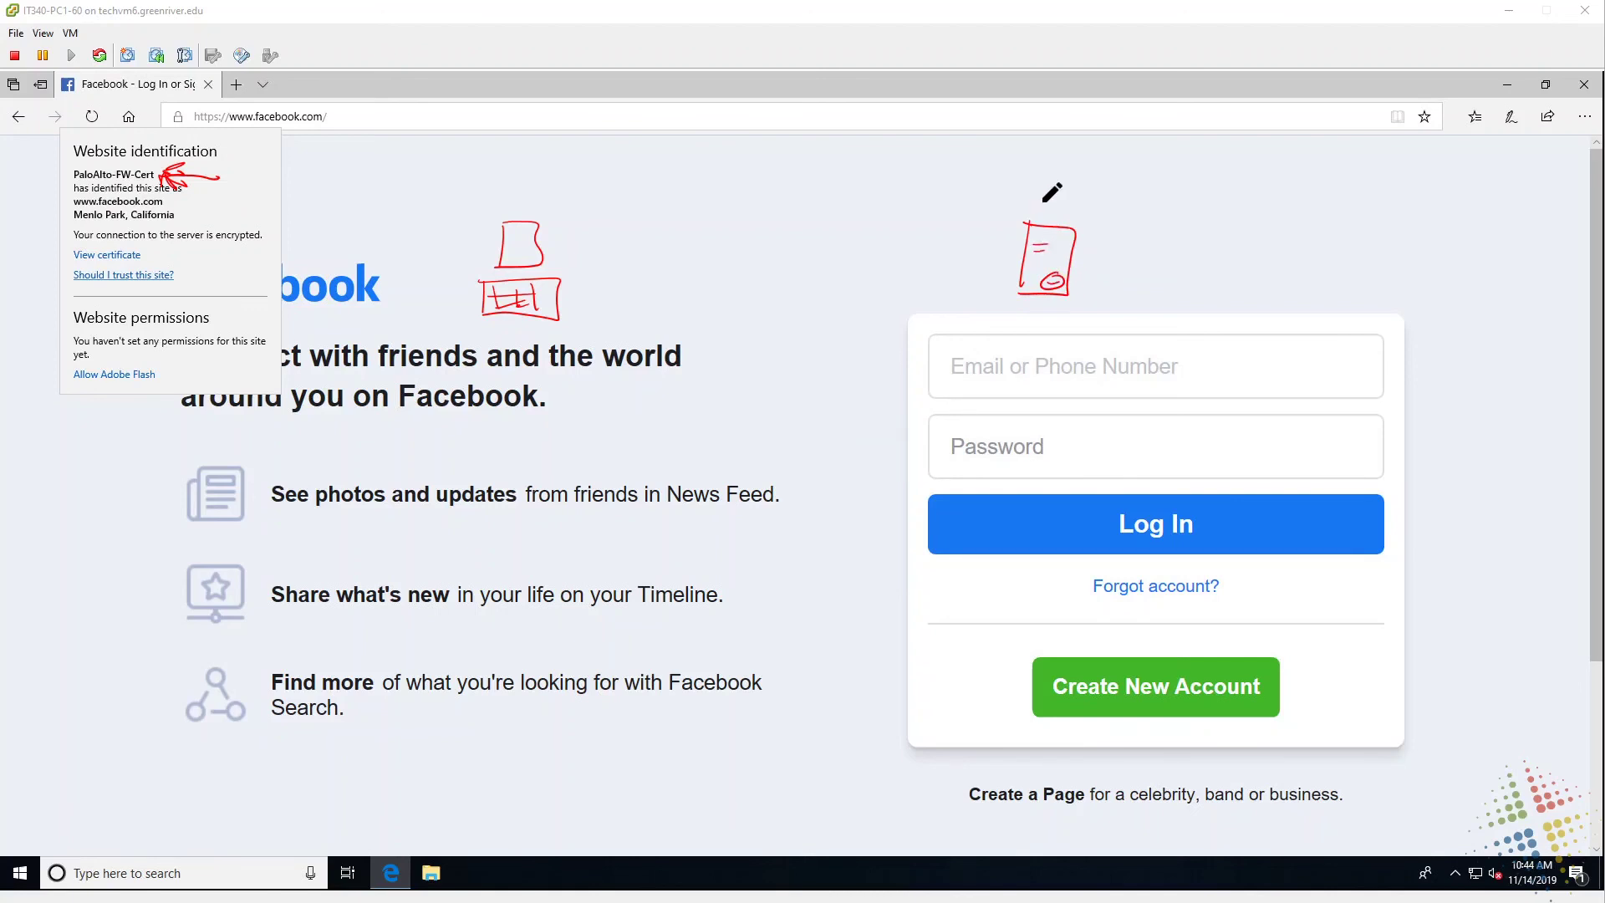
{"action": "mouse_move", "coordinate": [1020, 192]}
{"action": "left_mouse_down"}
{"action": "mouse_move", "coordinate": [1059, 210]}
{"action": "mouse_move", "coordinate": [1095, 199]}
{"action": "left_mouse_up"}
{"action": "mouse_move", "coordinate": [751, 213]}
{"action": "left_mouse_down"}
{"action": "mouse_move", "coordinate": [747, 259]}
{"action": "mouse_move", "coordinate": [797, 219]}
{"action": "mouse_move", "coordinate": [755, 282]}
{"action": "mouse_move", "coordinate": [770, 223]}
{"action": "left_mouse_up"}
{"action": "left_click_drag", "start_coordinate": [759, 237], "coordinate": [771, 235]}
{"action": "left_click_drag", "start_coordinate": [733, 307], "coordinate": [790, 345]}
{"action": "left_click_drag", "start_coordinate": [581, 241], "coordinate": [690, 244]}
{"action": "mouse_move", "coordinate": [669, 235]}
{"action": "left_mouse_down"}
{"action": "mouse_move", "coordinate": [682, 255]}
{"action": "mouse_move", "coordinate": [592, 284]}
{"action": "left_mouse_up"}
{"action": "left_click_drag", "start_coordinate": [617, 269], "coordinate": [621, 302]}
{"action": "mouse_move", "coordinate": [679, 185]}
{"action": "left_mouse_down"}
{"action": "mouse_move", "coordinate": [545, 217]}
{"action": "mouse_move", "coordinate": [657, 167]}
{"action": "mouse_move", "coordinate": [581, 202]}
{"action": "mouse_move", "coordinate": [649, 193]}
{"action": "left_mouse_up"}
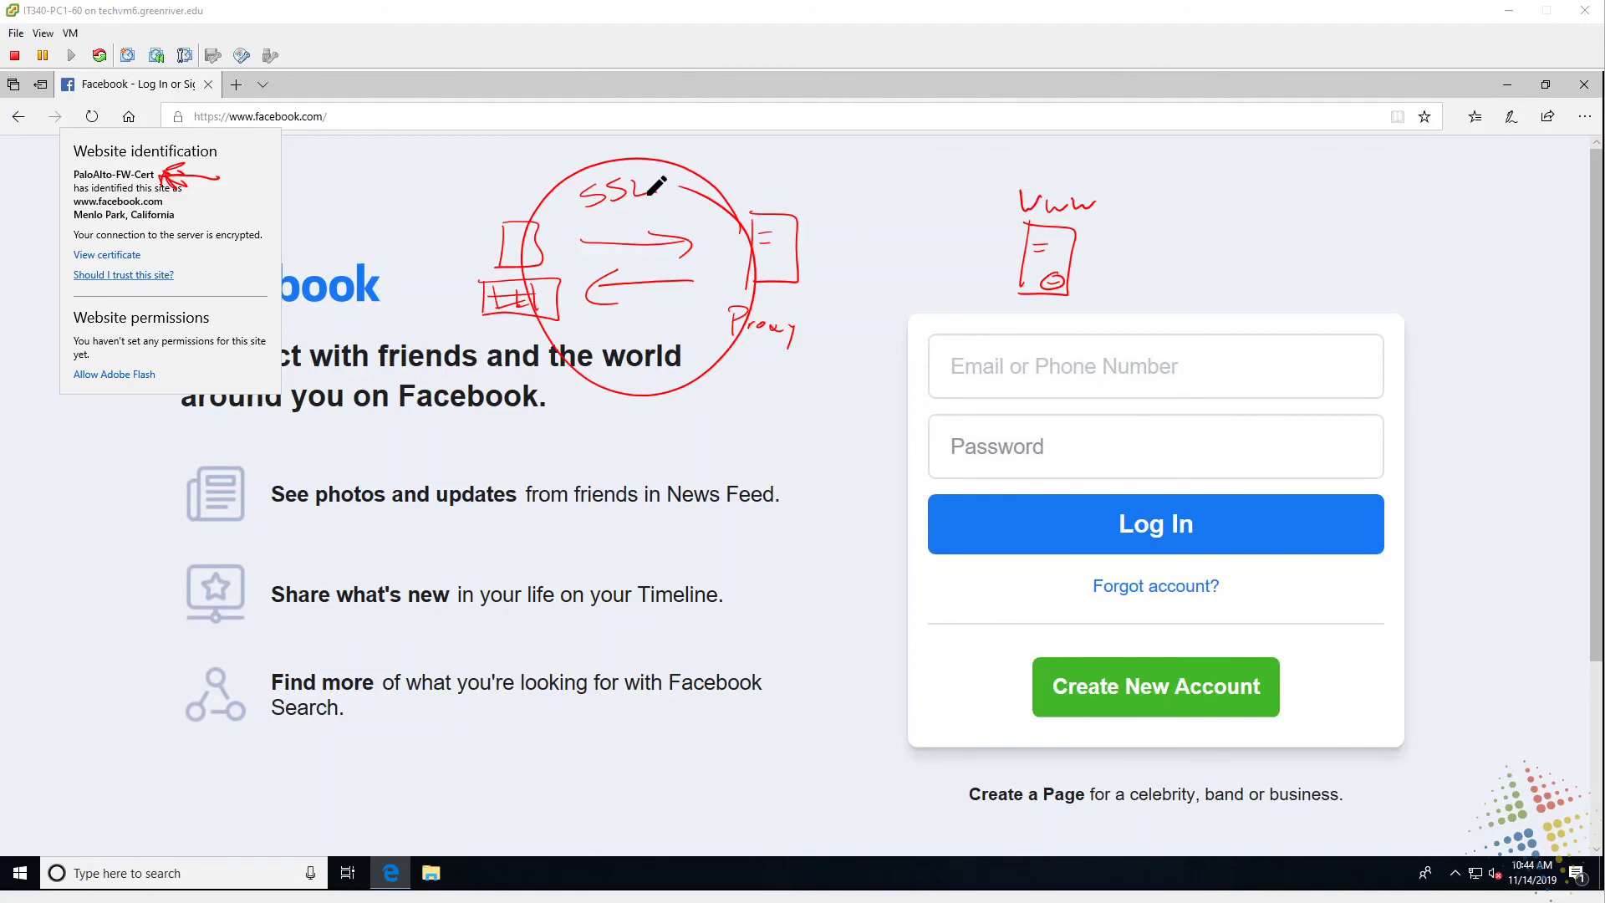
{"action": "mouse_move", "coordinate": [880, 240]}
{"action": "left_mouse_down"}
{"action": "mouse_move", "coordinate": [961, 237]}
{"action": "mouse_move", "coordinate": [892, 274]}
{"action": "mouse_move", "coordinate": [911, 288]}
{"action": "left_mouse_up"}
{"action": "mouse_move", "coordinate": [1000, 194]}
{"action": "left_mouse_down"}
{"action": "mouse_move", "coordinate": [838, 293]}
{"action": "mouse_move", "coordinate": [1015, 200]}
{"action": "left_mouse_up"}
{"action": "mouse_move", "coordinate": [879, 190]}
{"action": "left_mouse_down"}
{"action": "mouse_move", "coordinate": [860, 209]}
{"action": "mouse_move", "coordinate": [904, 209]}
{"action": "left_mouse_up"}
{"action": "left_click_drag", "start_coordinate": [920, 191], "coordinate": [938, 205]}
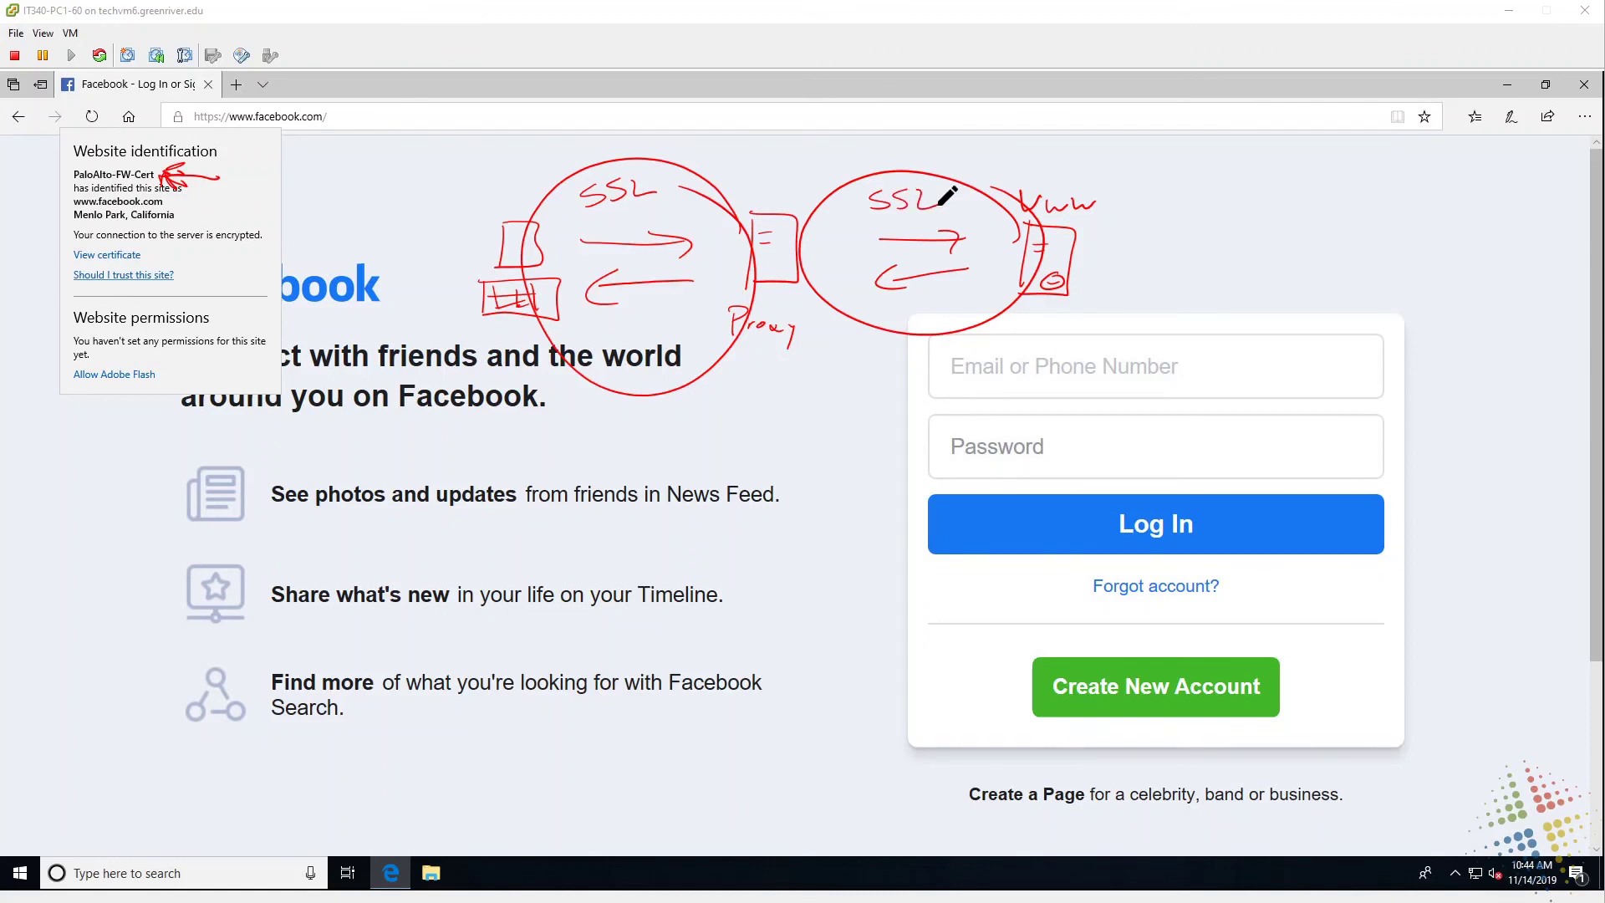
{"action": "mouse_move", "coordinate": [777, 449]}
{"action": "left_mouse_down"}
{"action": "mouse_move", "coordinate": [863, 355]}
{"action": "mouse_move", "coordinate": [872, 401]}
{"action": "left_mouse_up"}
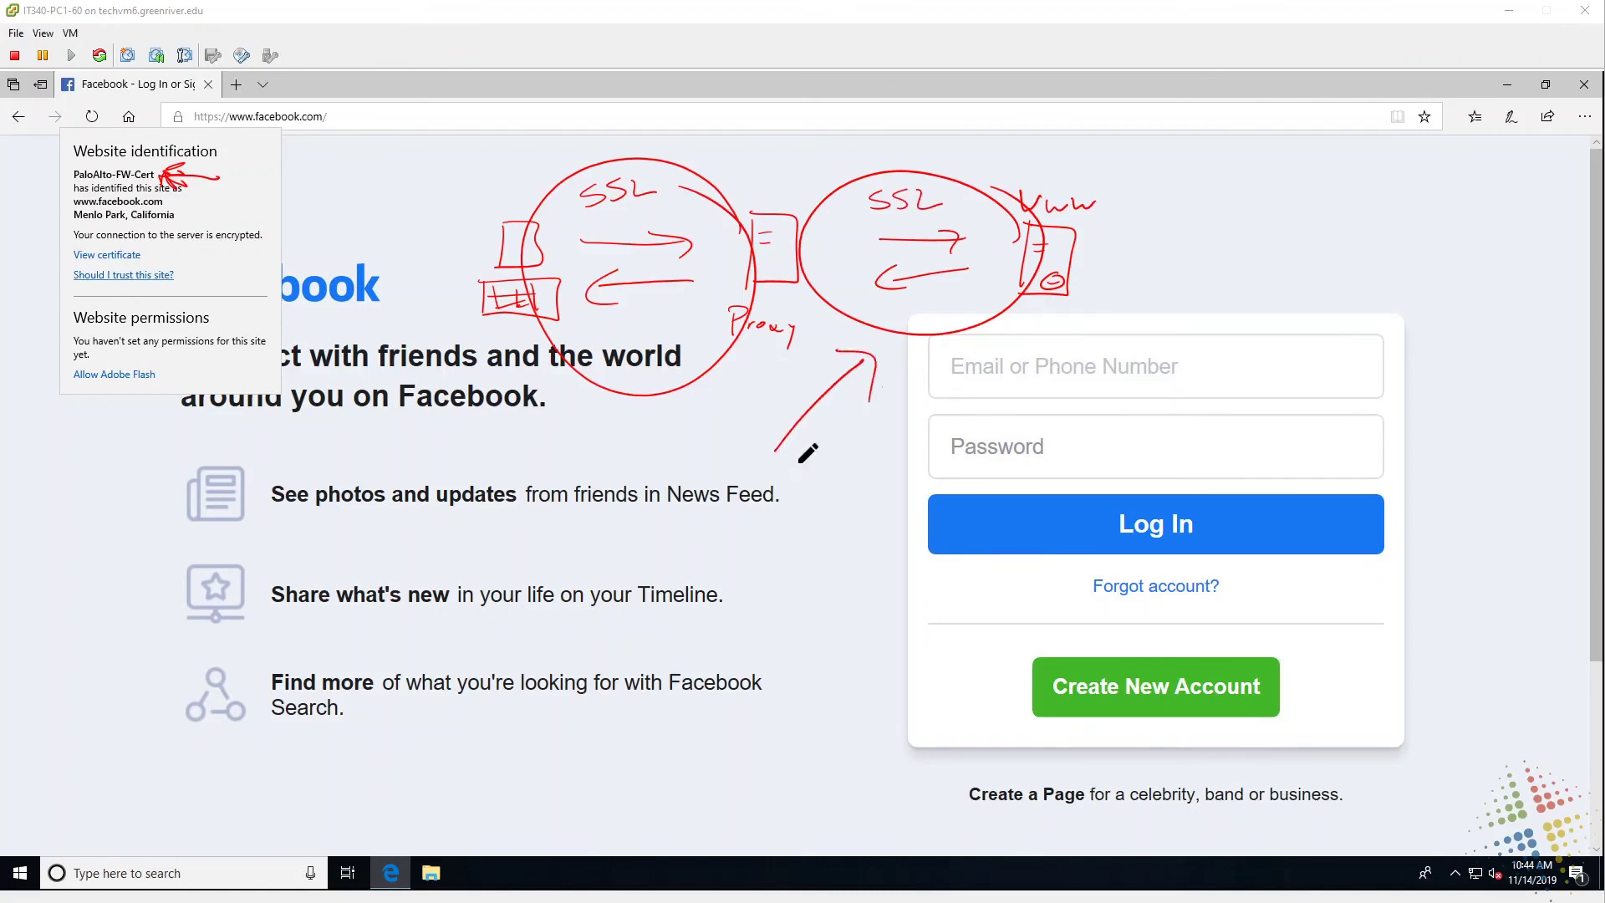
{"action": "left_click_drag", "start_coordinate": [765, 472], "coordinate": [872, 472]}
{"action": "mouse_move", "coordinate": [688, 456]}
{"action": "left_mouse_down"}
{"action": "mouse_move", "coordinate": [663, 406]}
{"action": "mouse_move", "coordinate": [658, 444]}
{"action": "mouse_move", "coordinate": [690, 451]}
{"action": "left_mouse_up"}
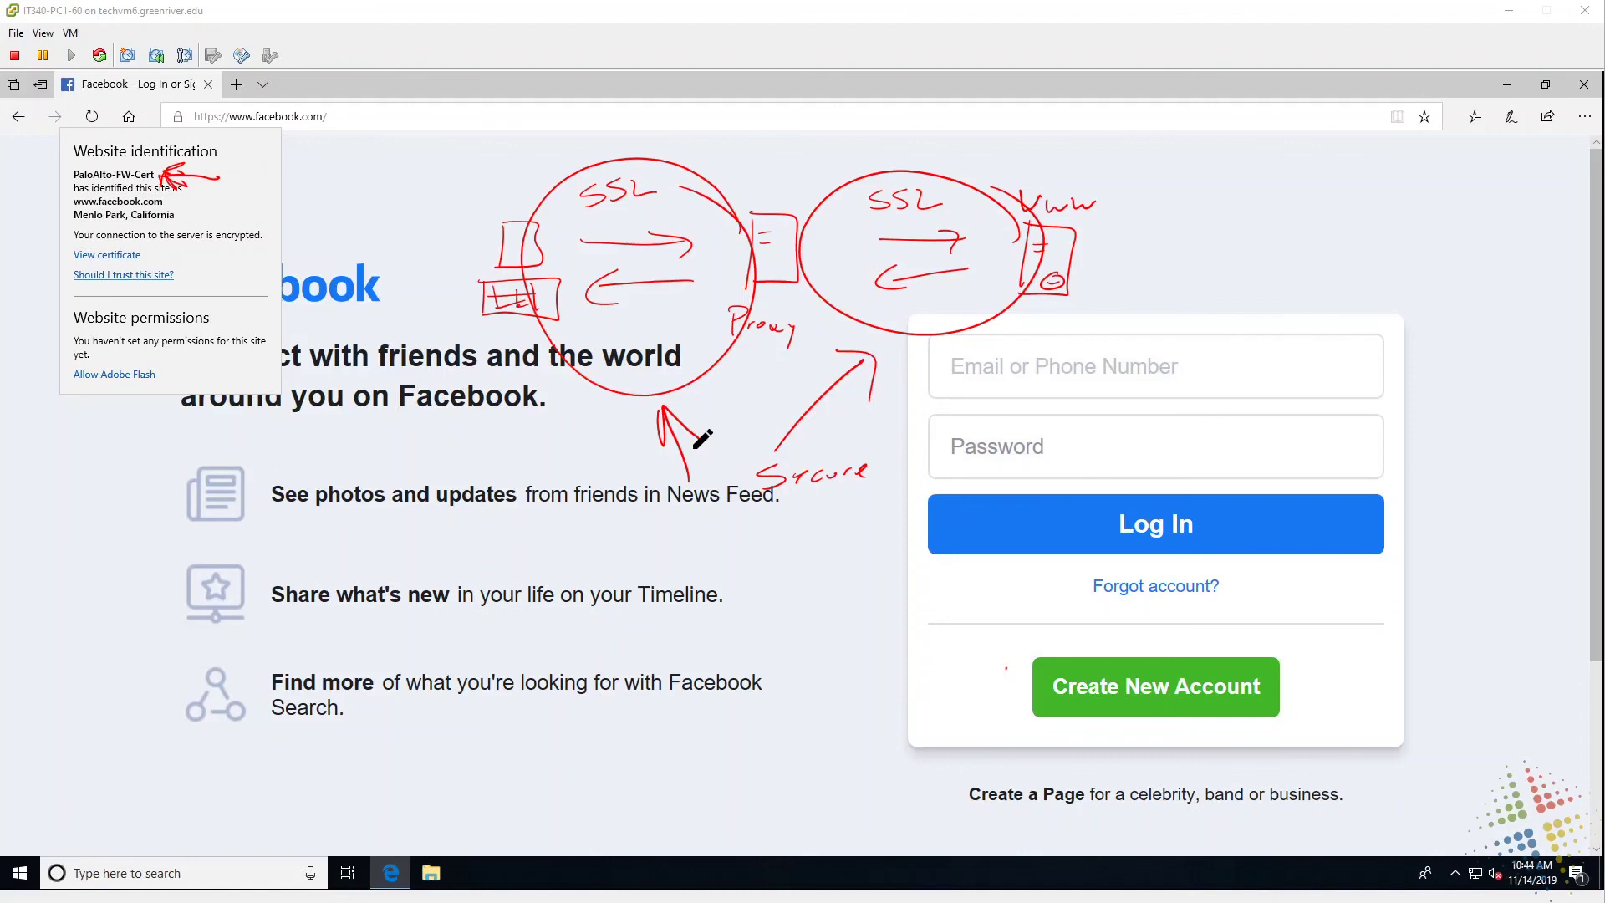
{"action": "mouse_move", "coordinate": [704, 539]}
{"action": "left_mouse_down"}
{"action": "mouse_move", "coordinate": [737, 563]}
{"action": "mouse_move", "coordinate": [779, 557]}
{"action": "mouse_move", "coordinate": [765, 560]}
{"action": "left_mouse_up"}
{"action": "left_click_drag", "start_coordinate": [765, 558], "coordinate": [788, 558]}
Return to the 4 easy steps slide and erase the old arrows by the lock and handshake.
{"action": "key", "text": "Escape"}
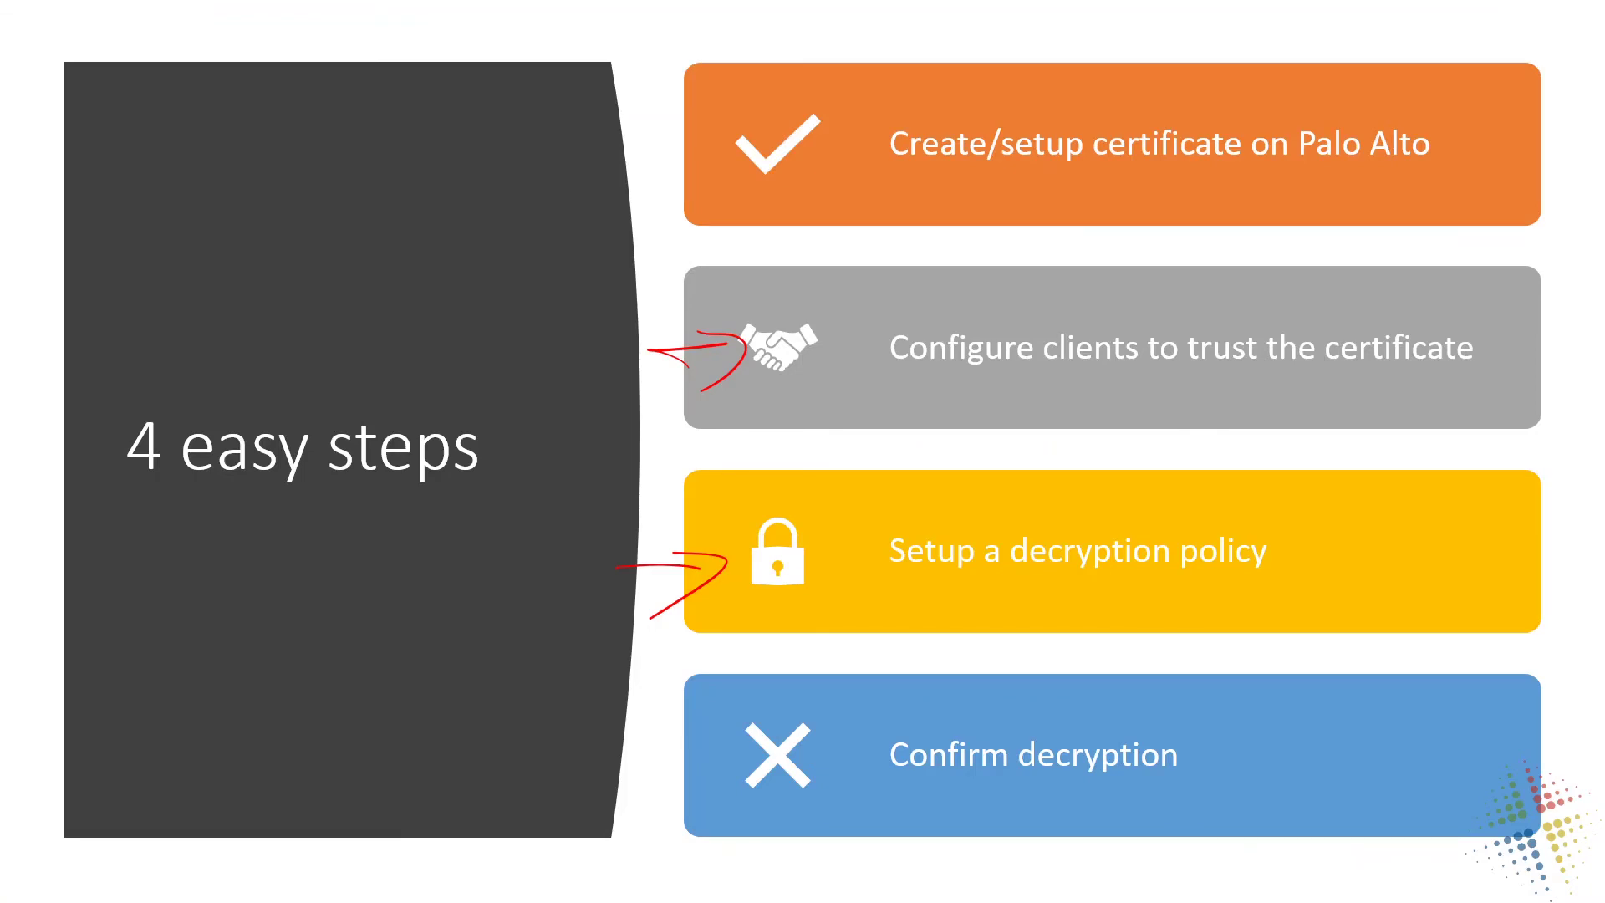
{"action": "key", "text": "b"}
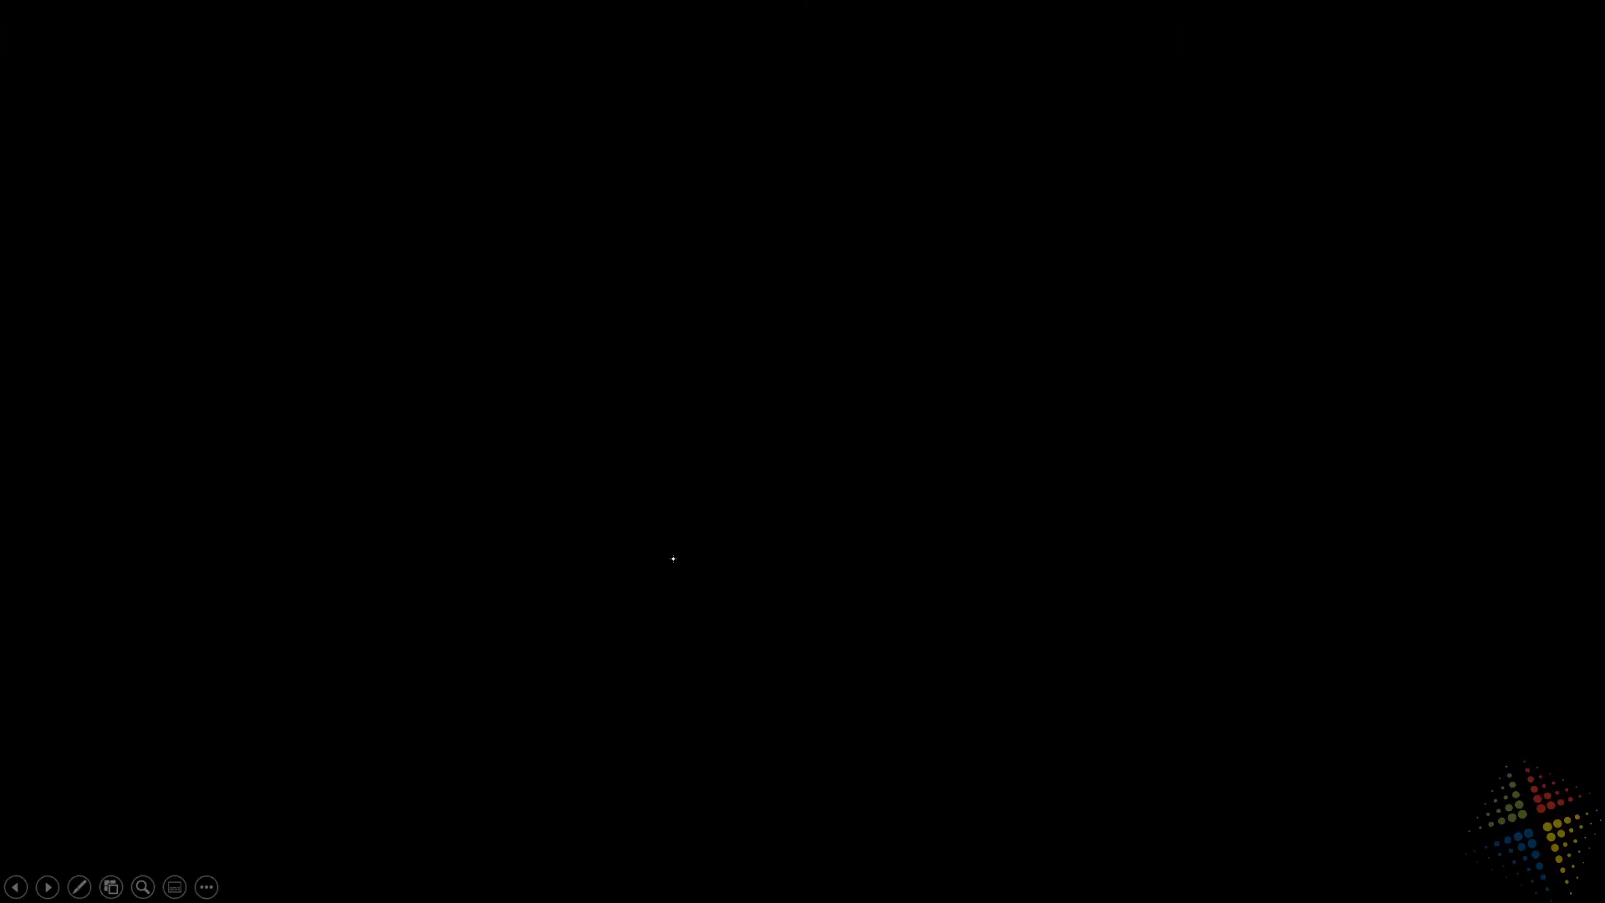
{"action": "key", "text": "b"}
{"action": "key", "text": "ctrl+e"}
{"action": "mouse_move", "coordinate": [706, 542]}
{"action": "left_mouse_down"}
{"action": "mouse_move", "coordinate": [670, 616]}
{"action": "mouse_move", "coordinate": [702, 340]}
{"action": "left_mouse_up"}
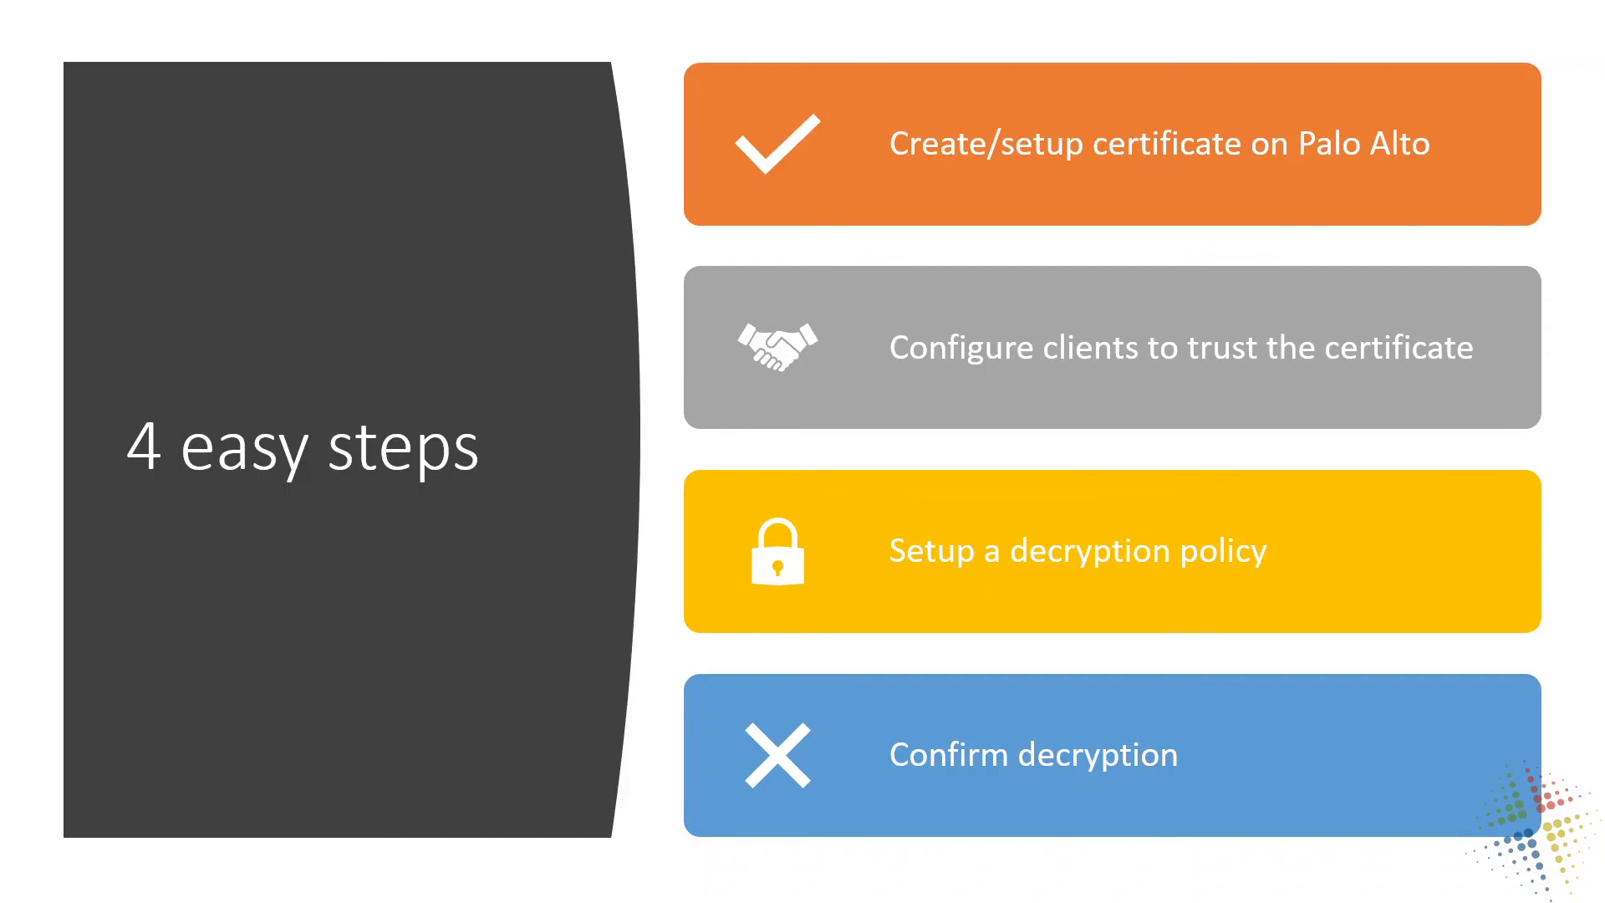
Underline setup certificate, trust and decryption policy, and arrow Confirm decryption.
{"action": "left_click_drag", "start_coordinate": [1001, 169], "coordinate": [1204, 174]}
{"action": "left_click_drag", "start_coordinate": [1187, 371], "coordinate": [1270, 369]}
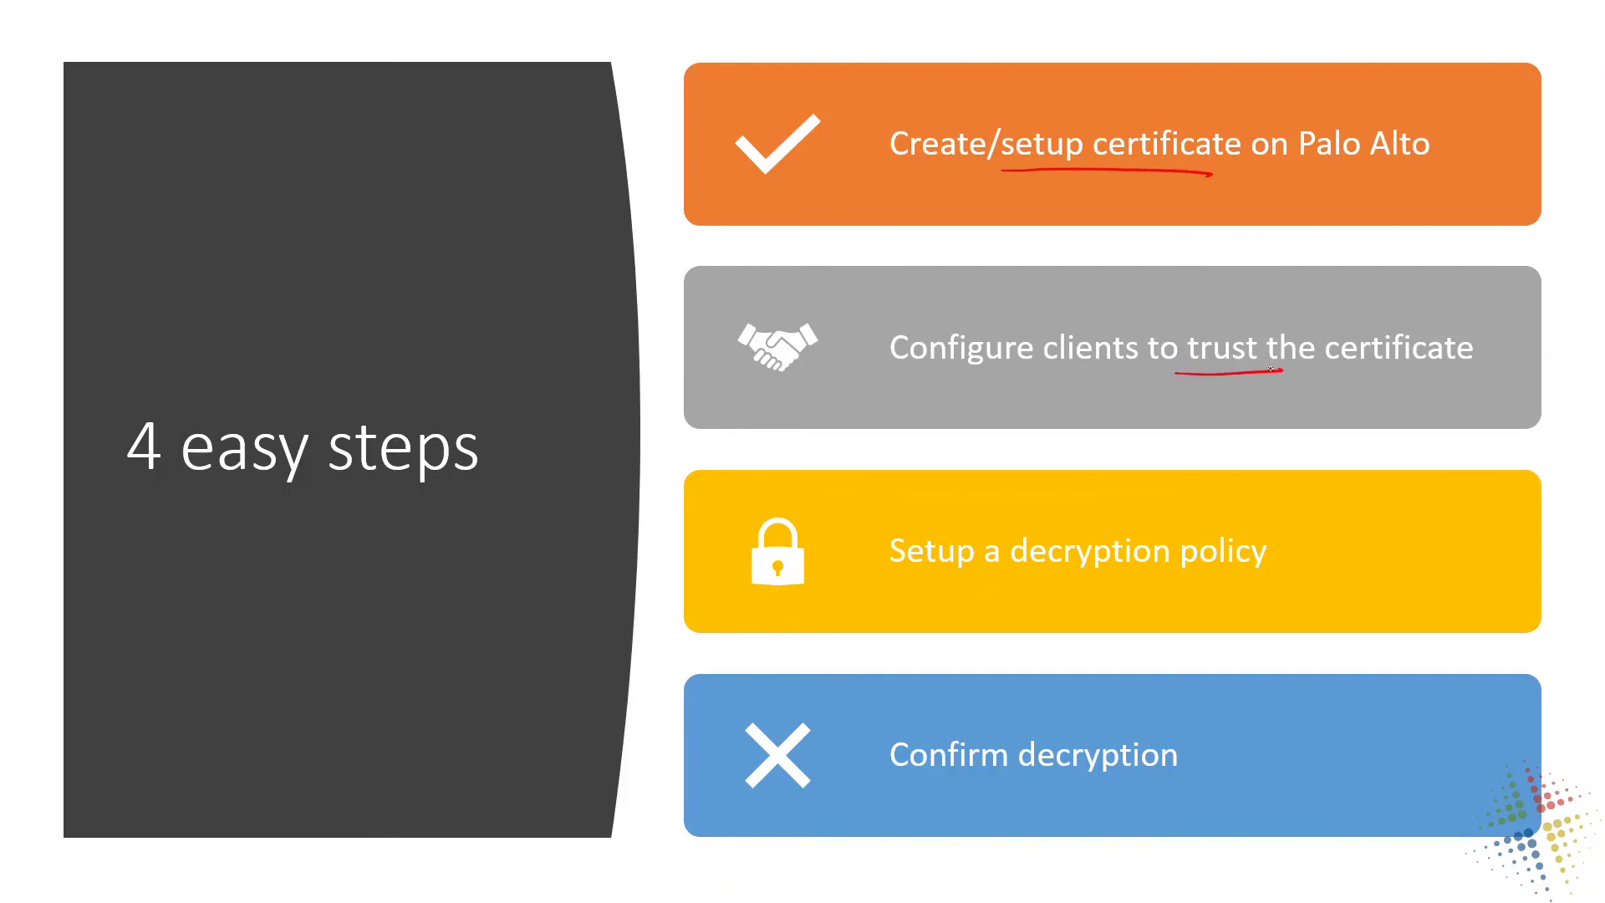
{"action": "left_click_drag", "start_coordinate": [997, 573], "coordinate": [1267, 584]}
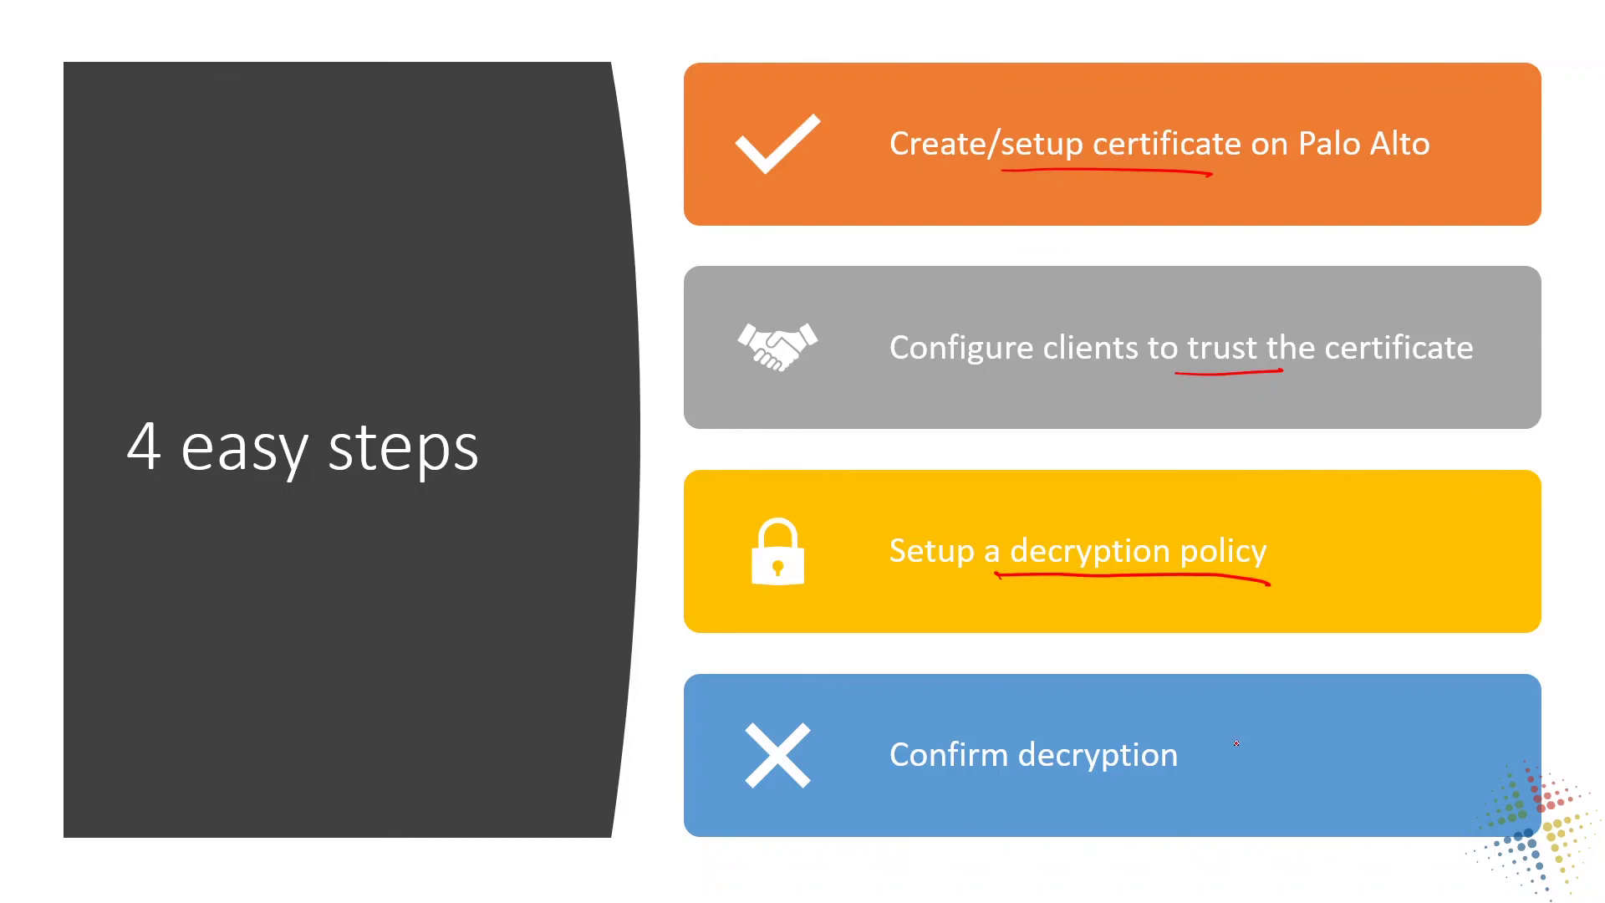
{"action": "mouse_move", "coordinate": [1239, 745]}
{"action": "left_mouse_down"}
{"action": "mouse_move", "coordinate": [1199, 761]}
{"action": "mouse_move", "coordinate": [1266, 765]}
{"action": "left_mouse_up"}
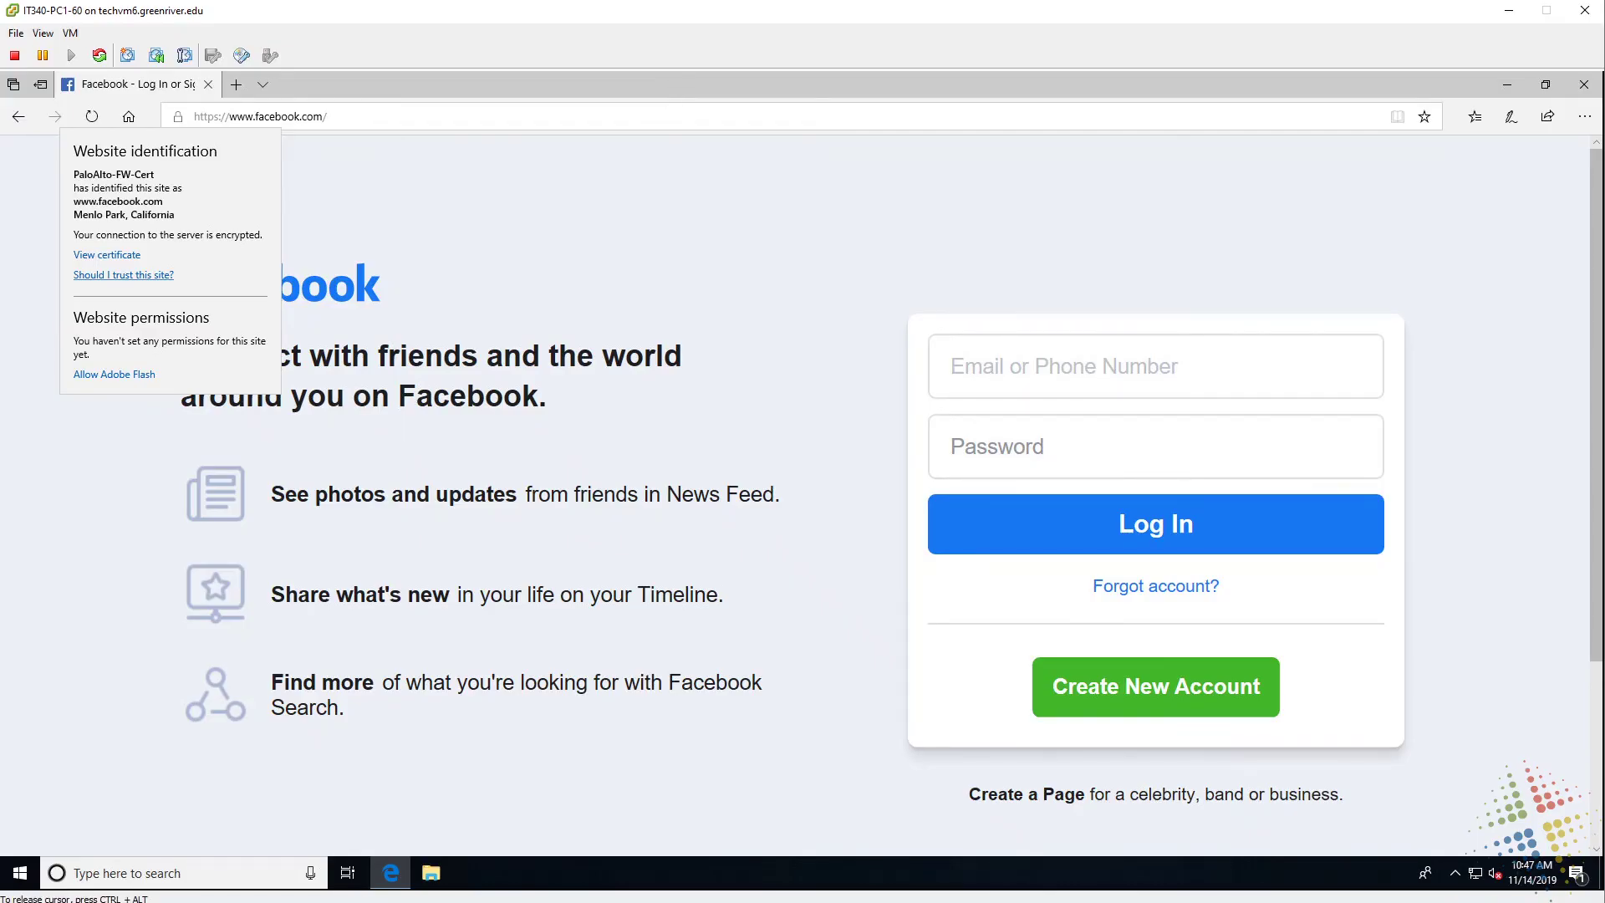
Load paypal.com and show its site identification, underlining the issuer VeriSign.
{"action": "left_click", "coordinate": [666, 108]}
{"action": "left_click", "coordinate": [666, 116]}
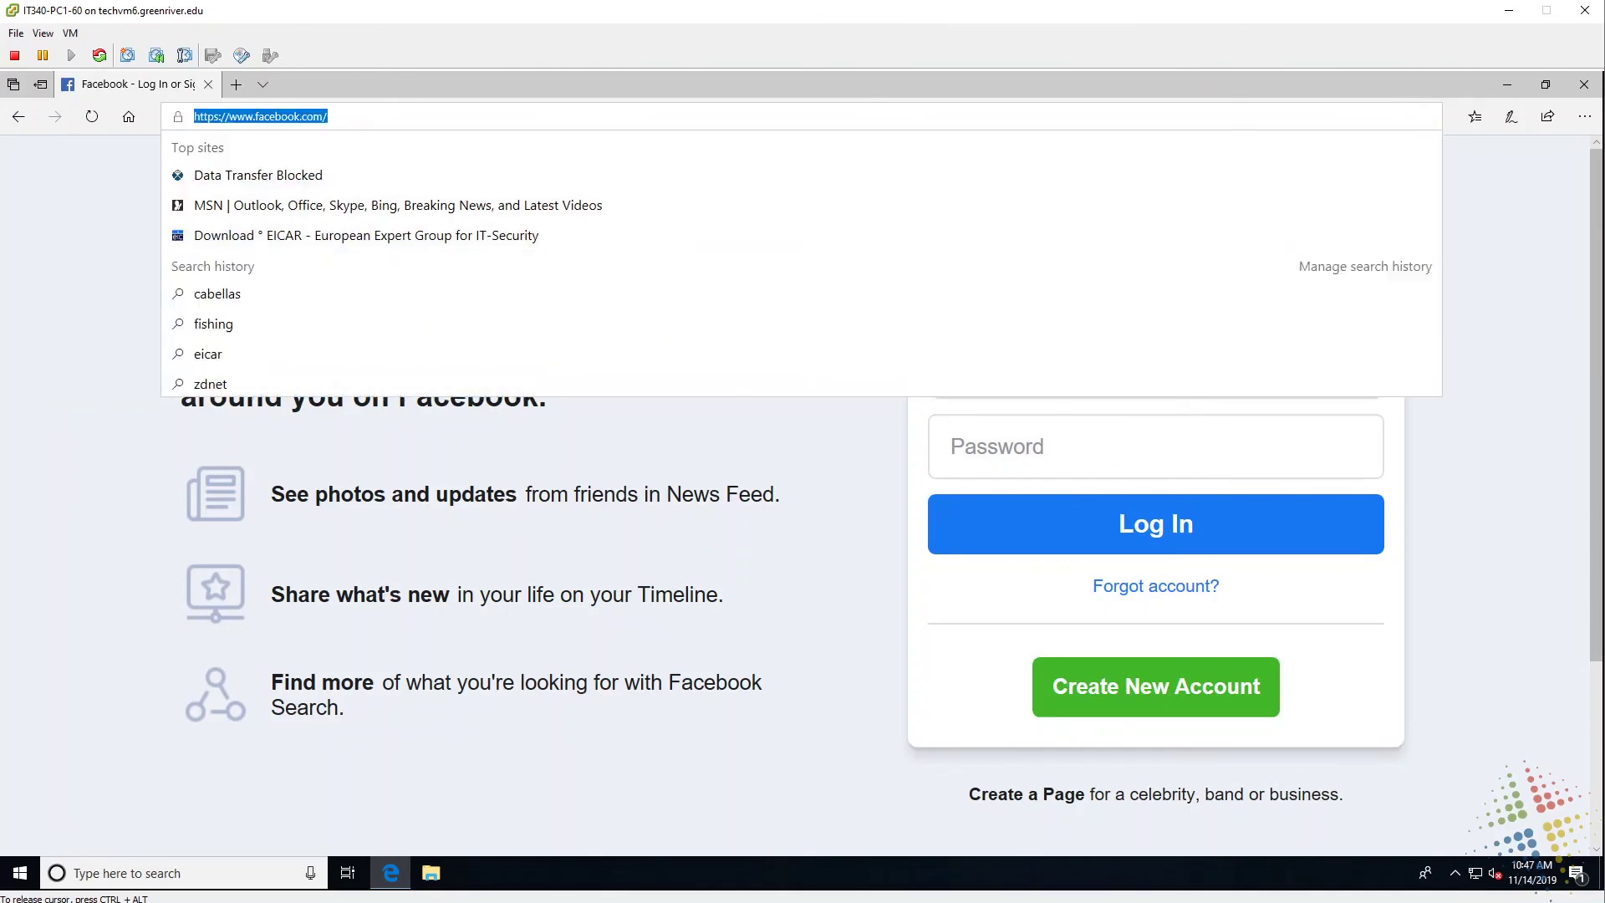
{"action": "type", "text": "pay"}
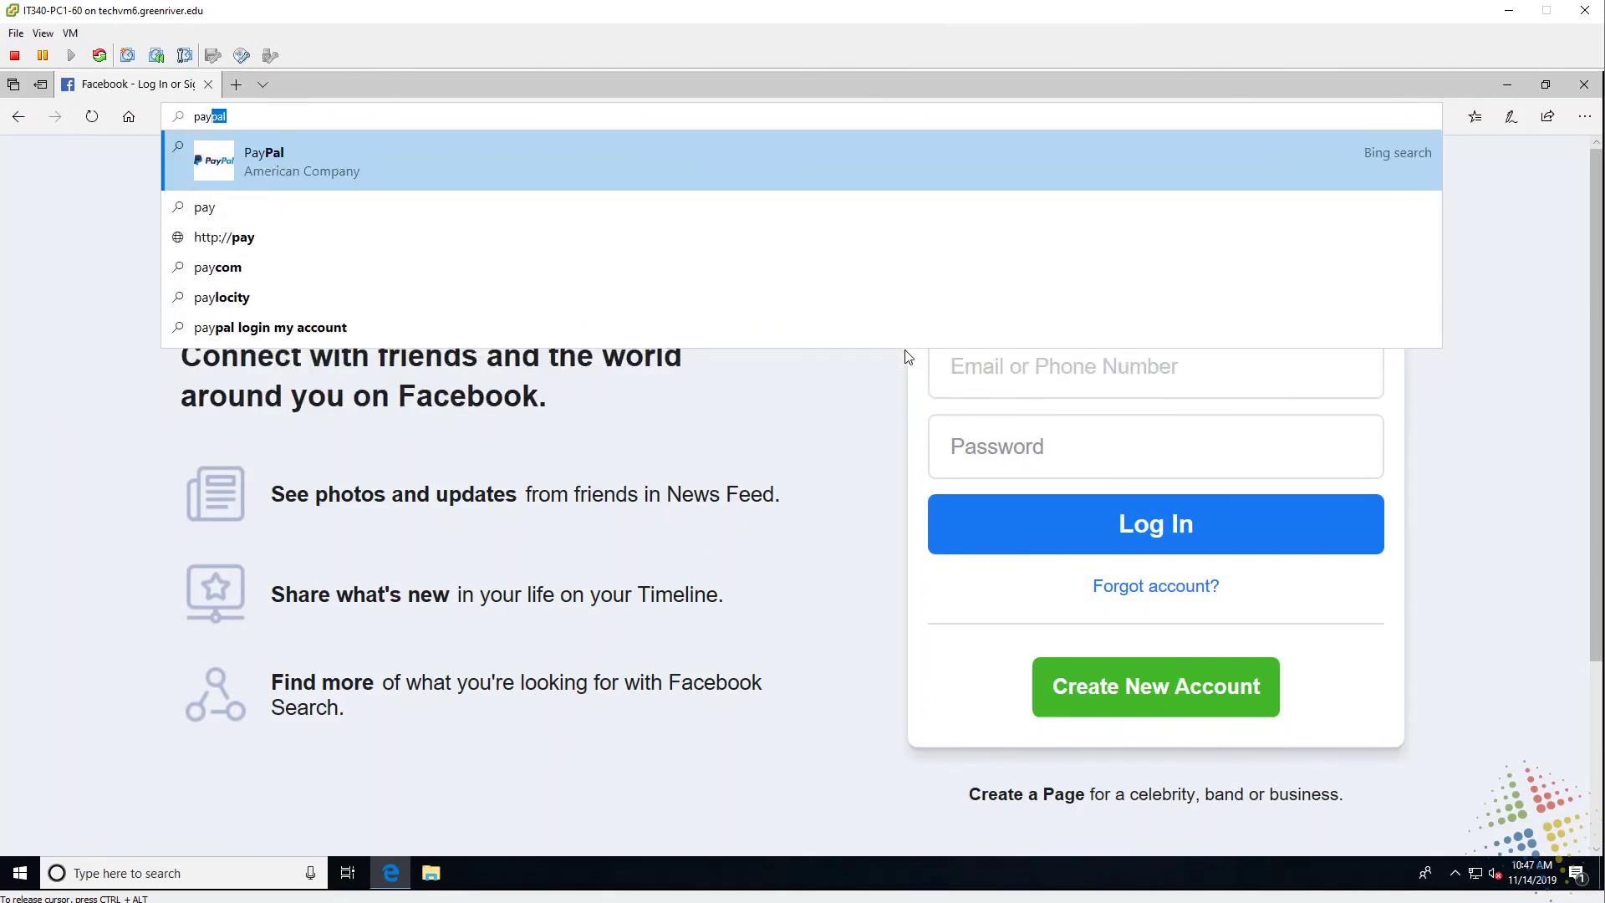
{"action": "type", "text": "pal.com"}
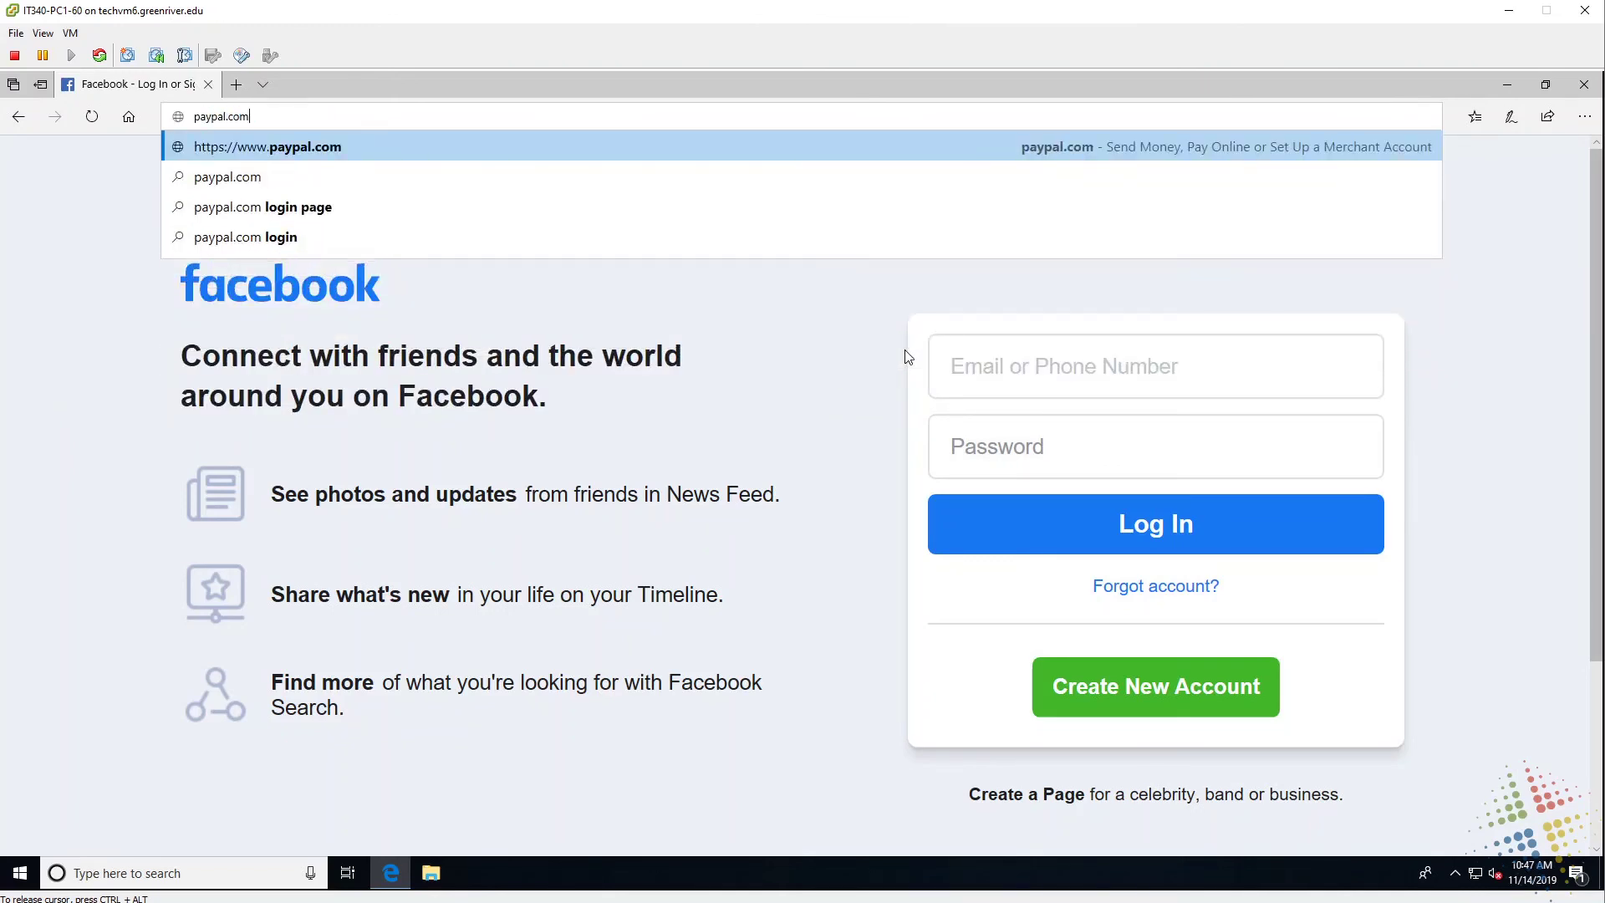
{"action": "key", "text": "Return"}
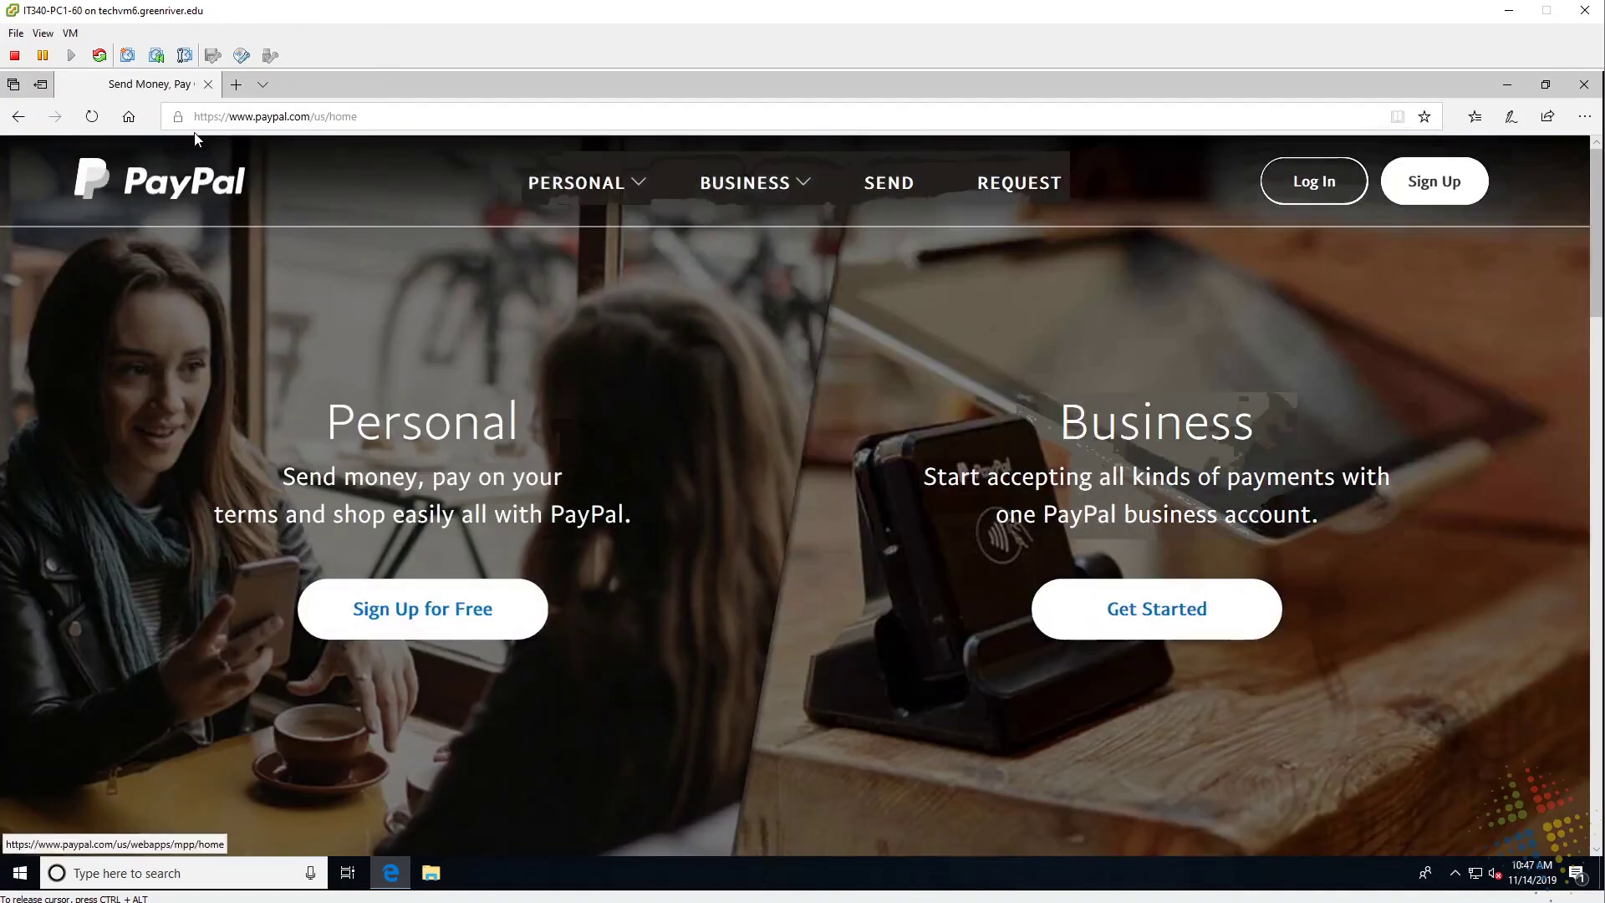
{"action": "left_click", "coordinate": [177, 116]}
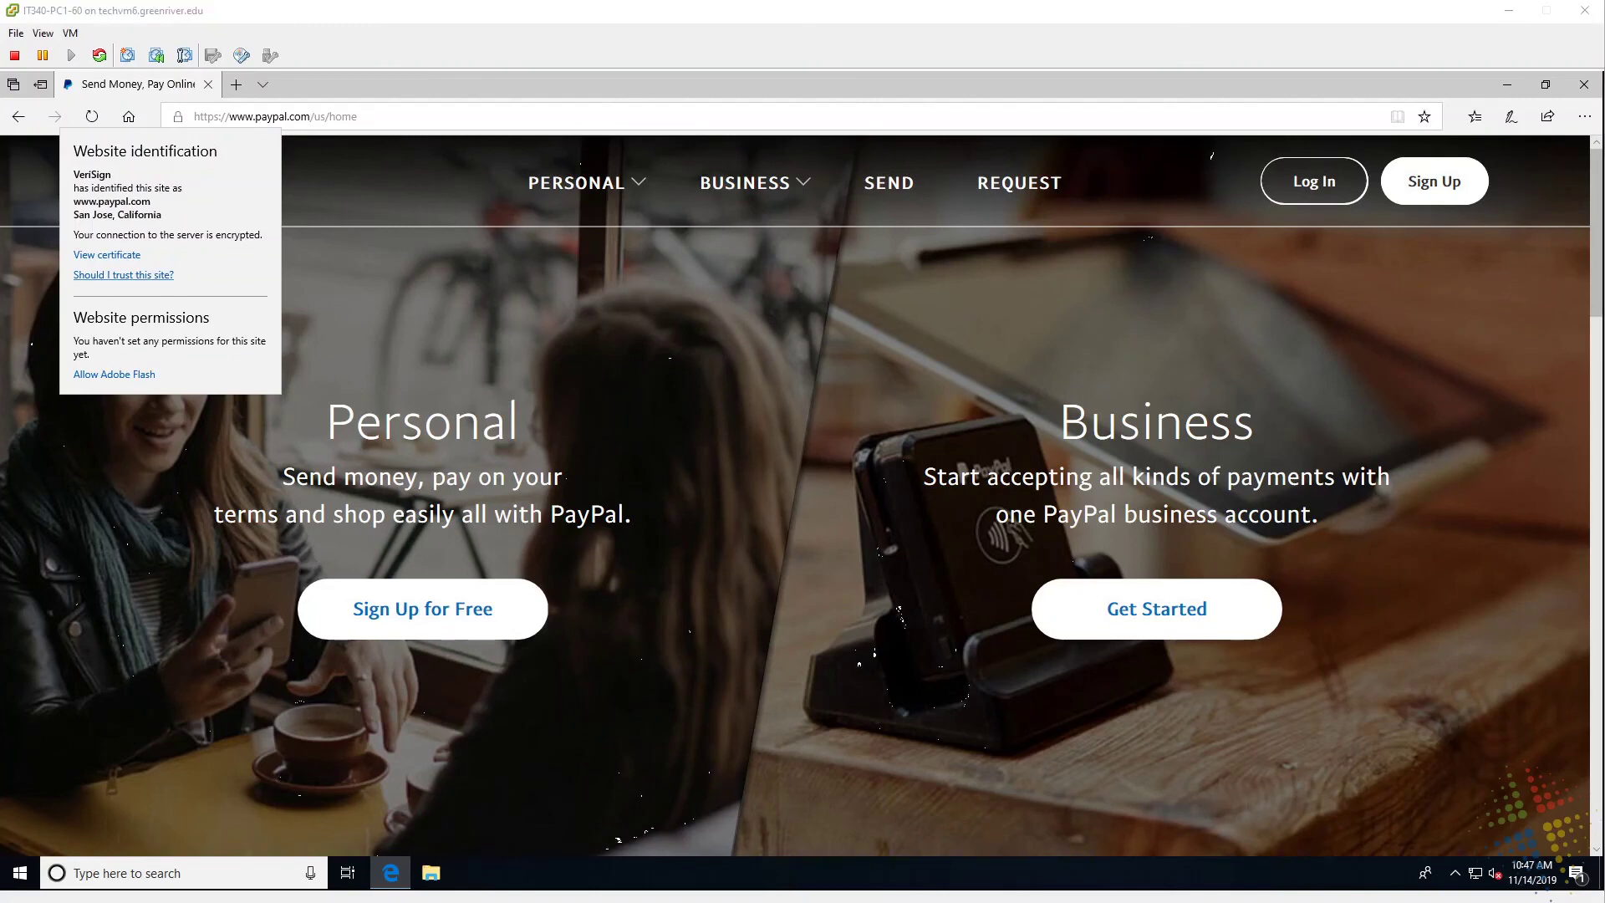
{"action": "left_click_drag", "start_coordinate": [126, 178], "coordinate": [167, 177]}
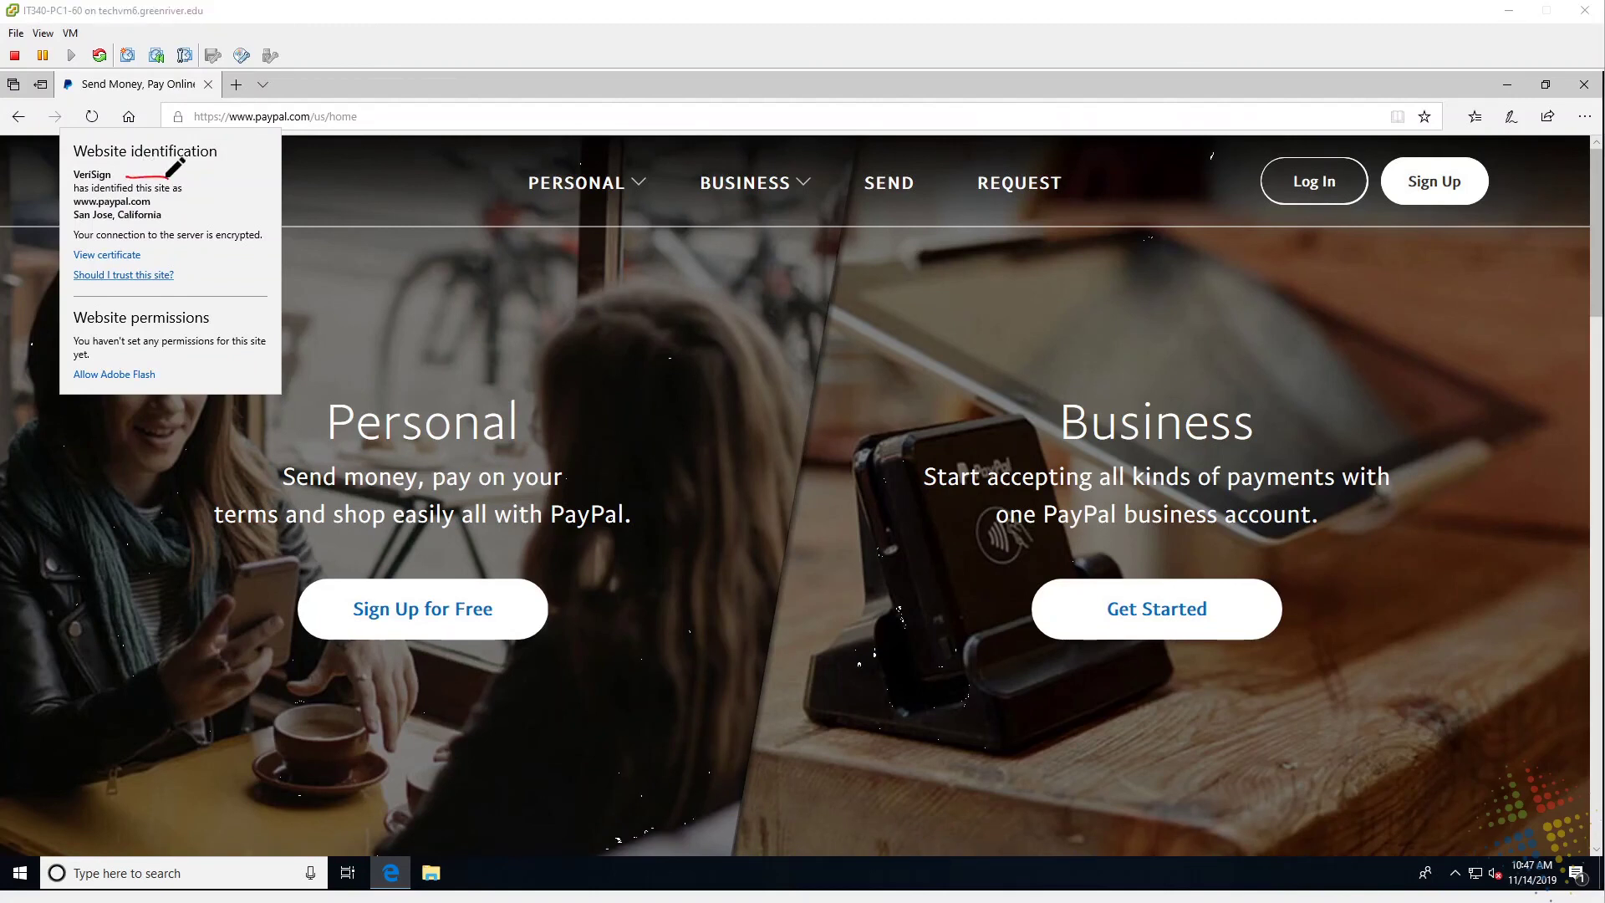